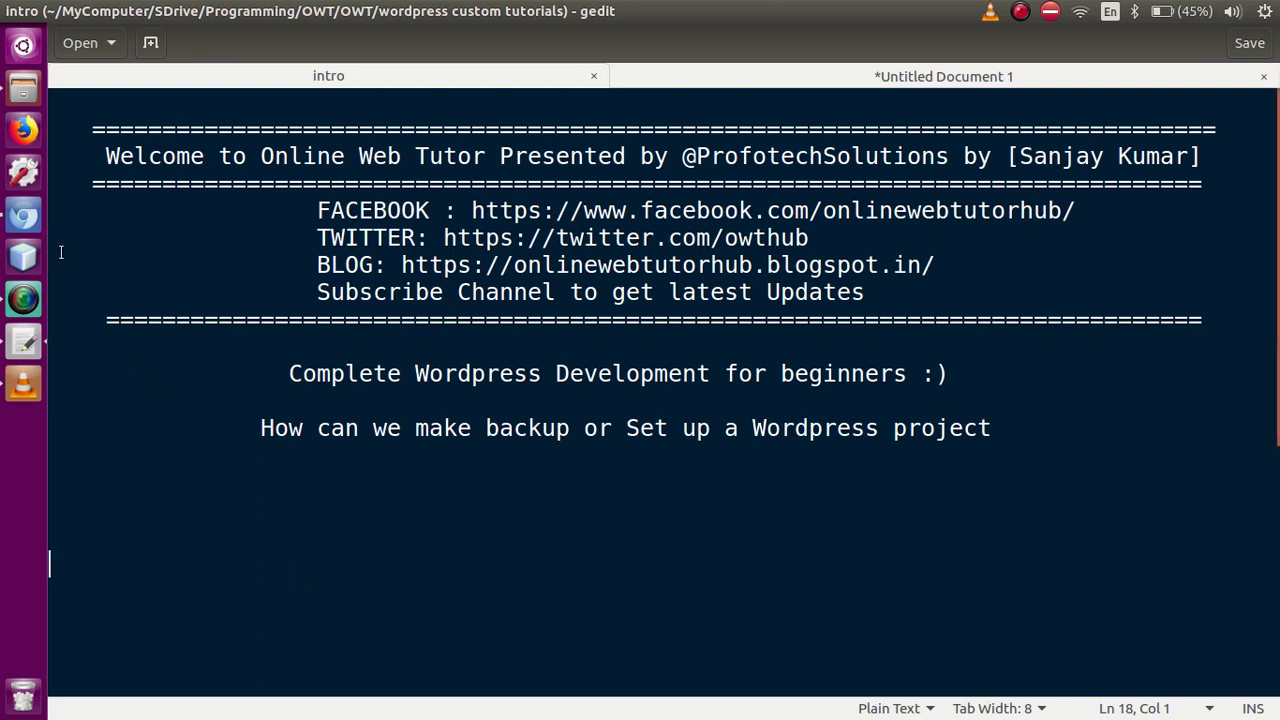
Switch from the gedit notes to the Online Web Tutor Custom Theme dashboard in Chromium.
{"action": "left_click", "coordinate": [28, 220]}
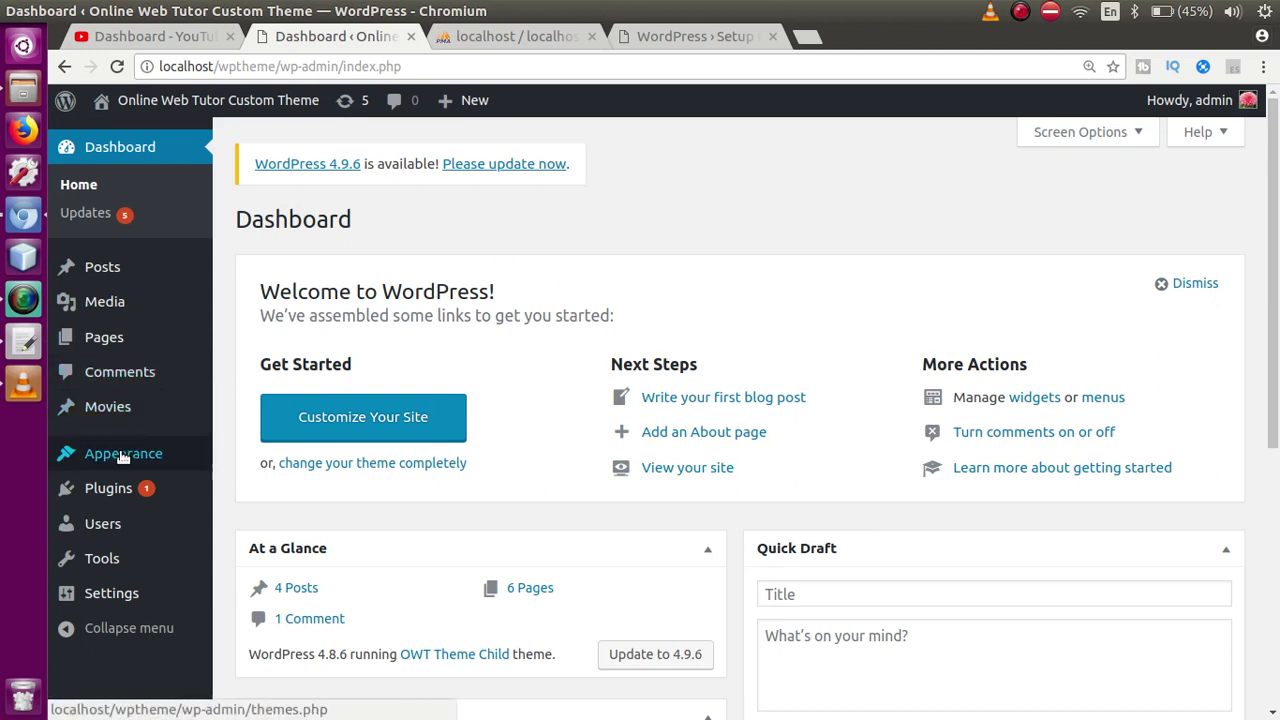
Go to Appearance › Themes and scroll through the installed themes.
{"action": "mouse_move", "coordinate": [86, 453]}
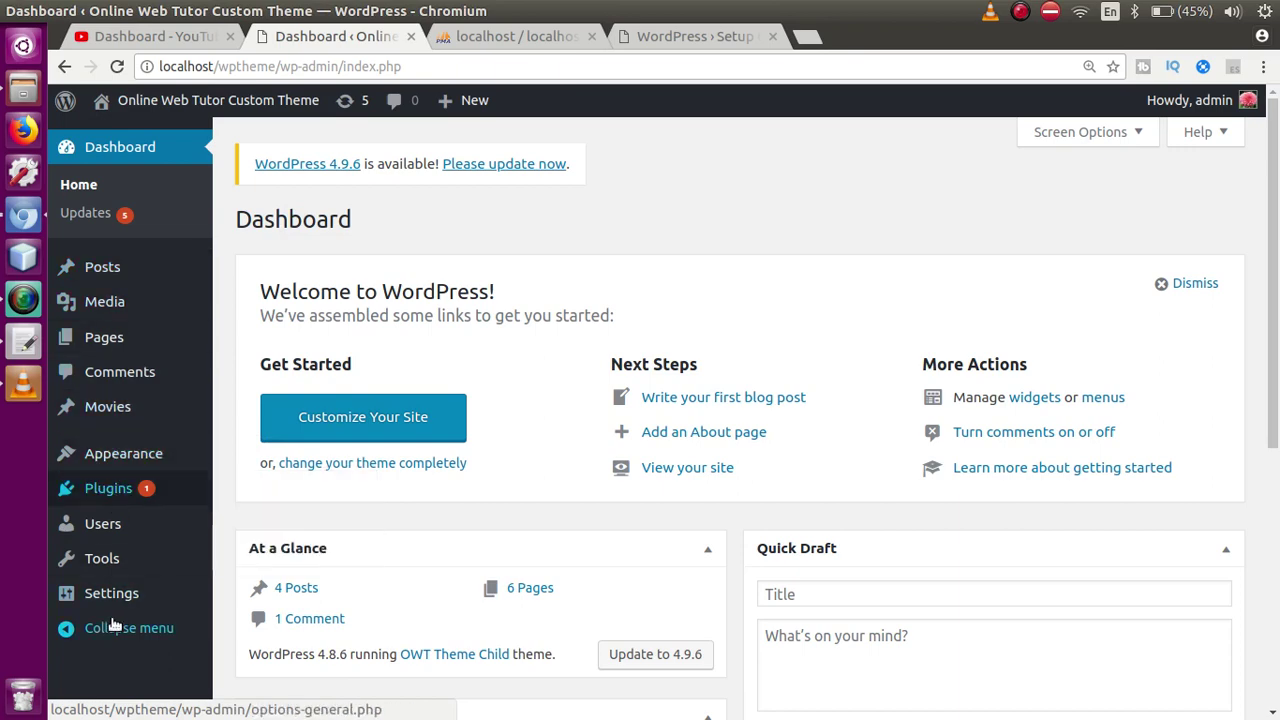
{"action": "mouse_move", "coordinate": [133, 452]}
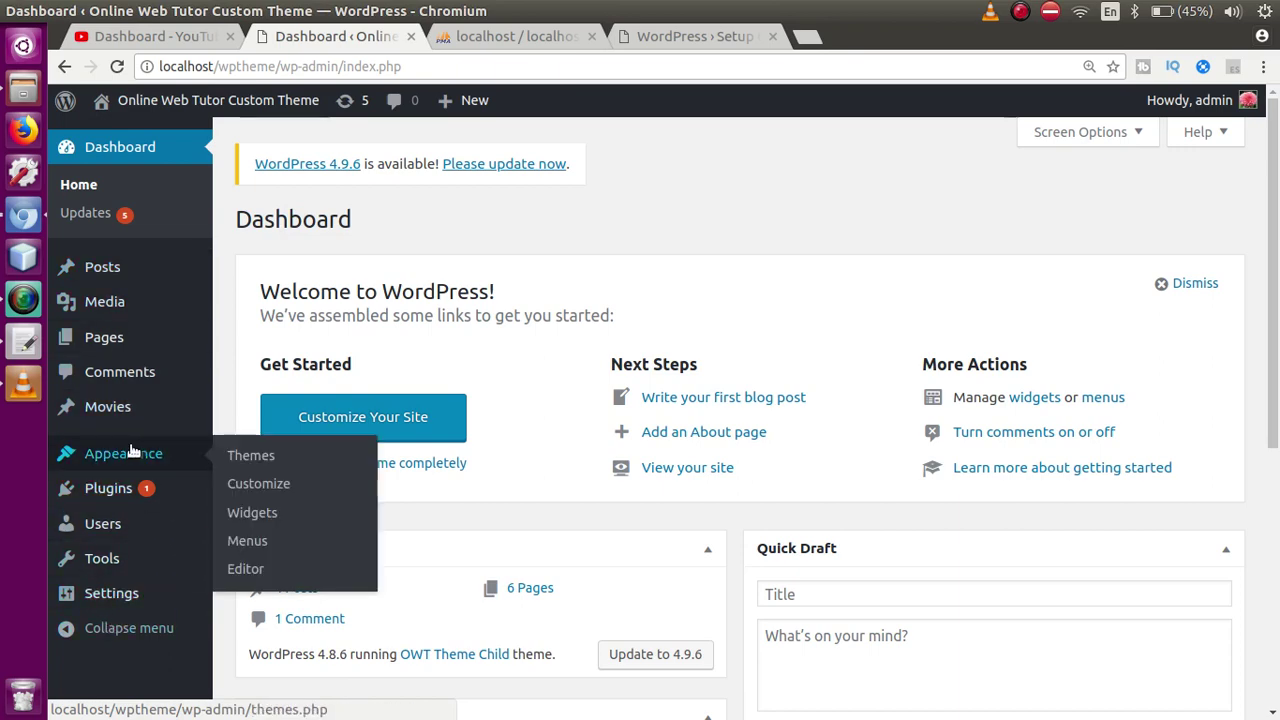
{"action": "left_click", "coordinate": [238, 455]}
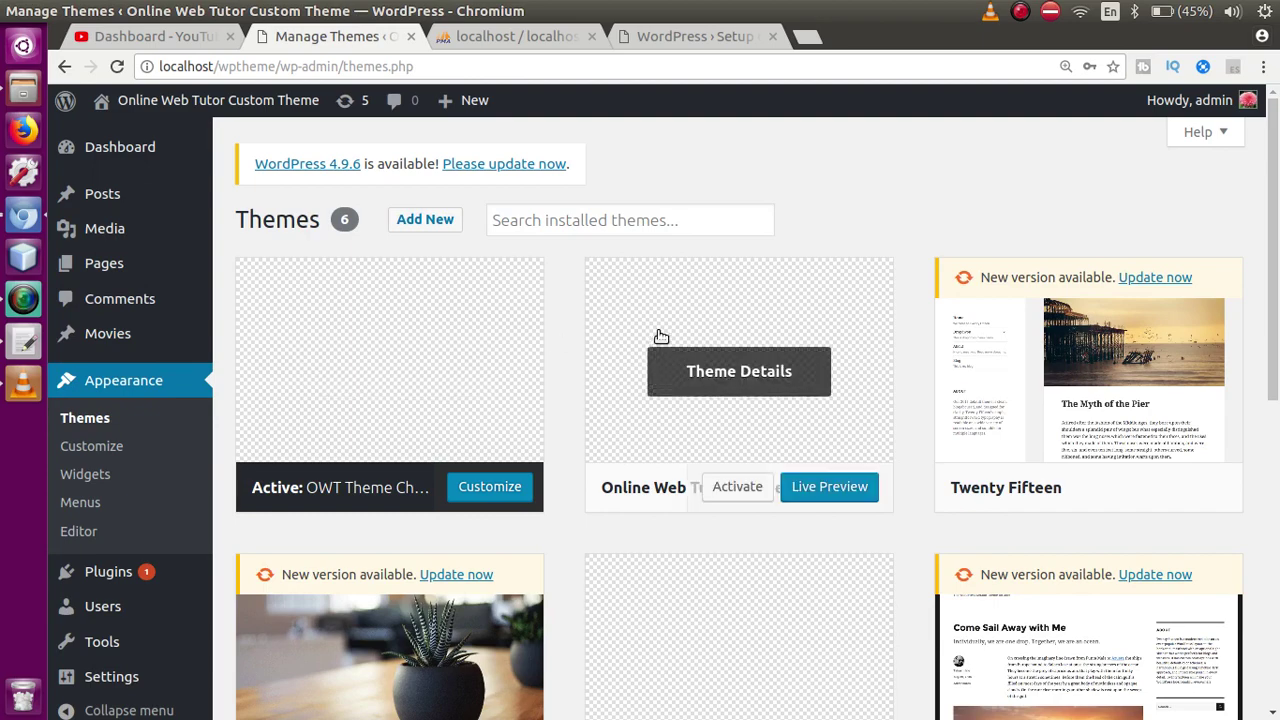
{"action": "left_click_drag", "start_coordinate": [1263, 213], "coordinate": [1263, 266]}
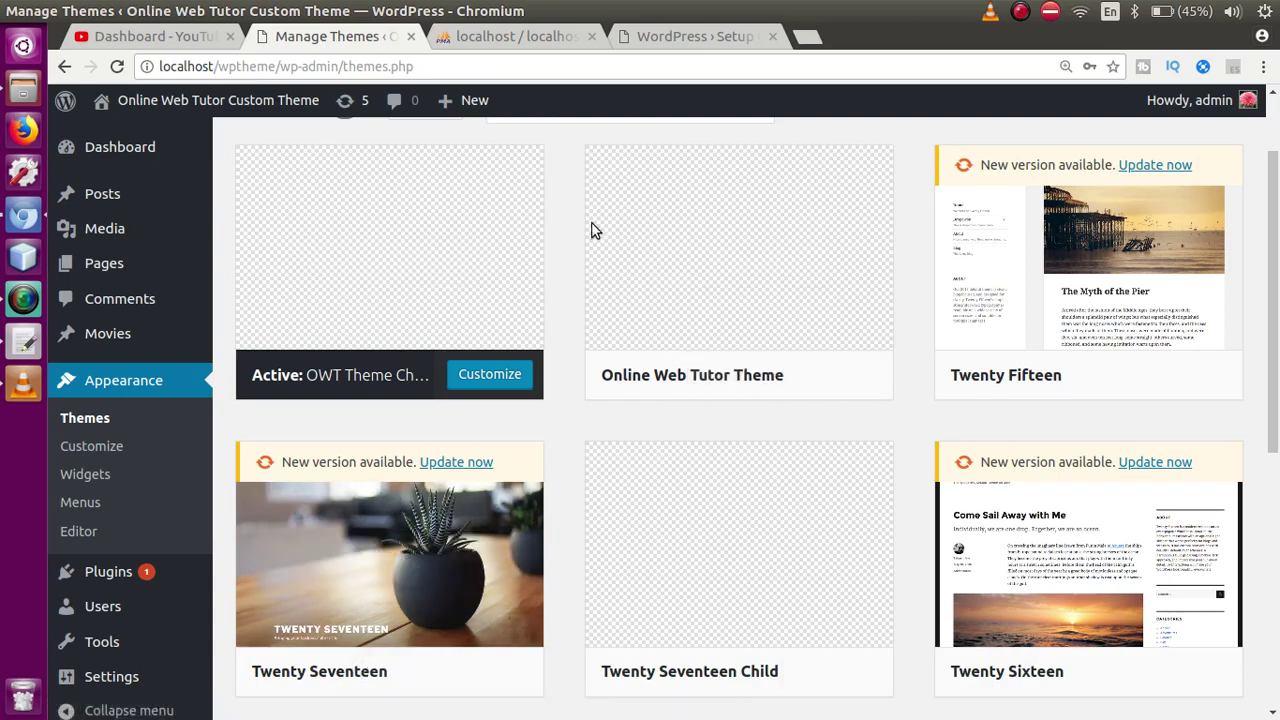
Bring up the blankwp WordPress Setup Configuration welcome page.
{"action": "left_click", "coordinate": [682, 38]}
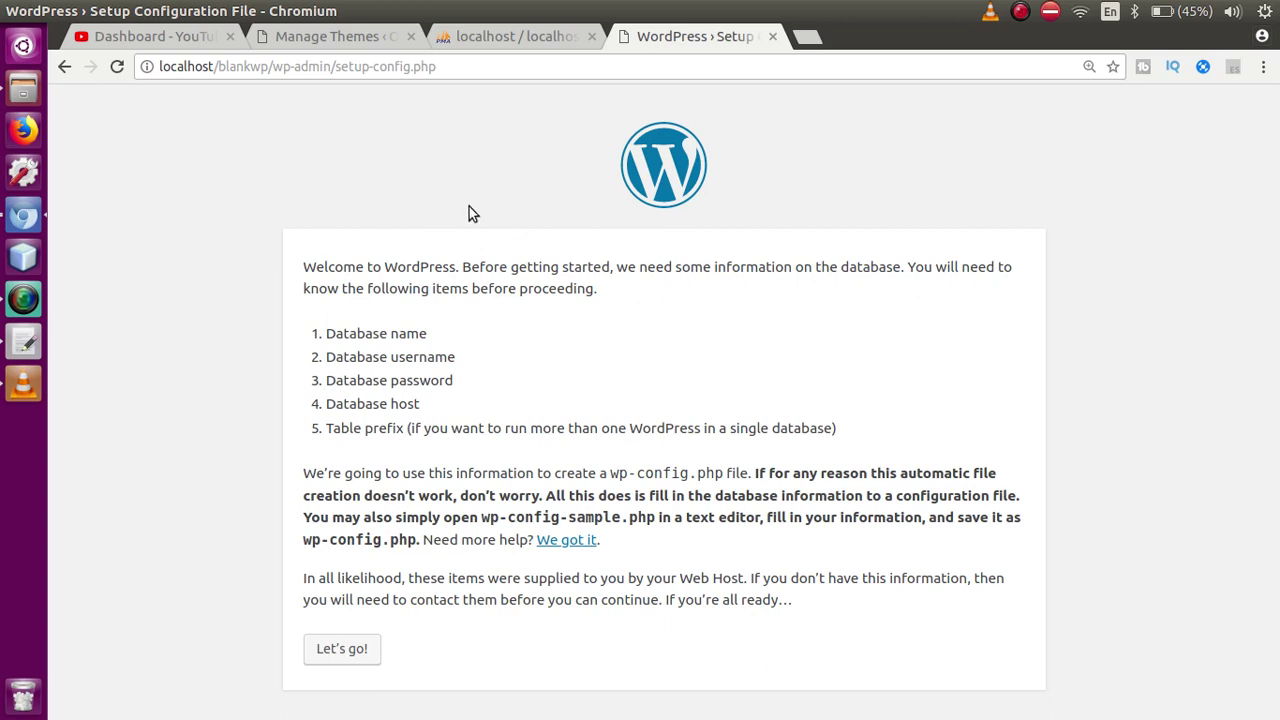
{"action": "left_click", "coordinate": [377, 38]}
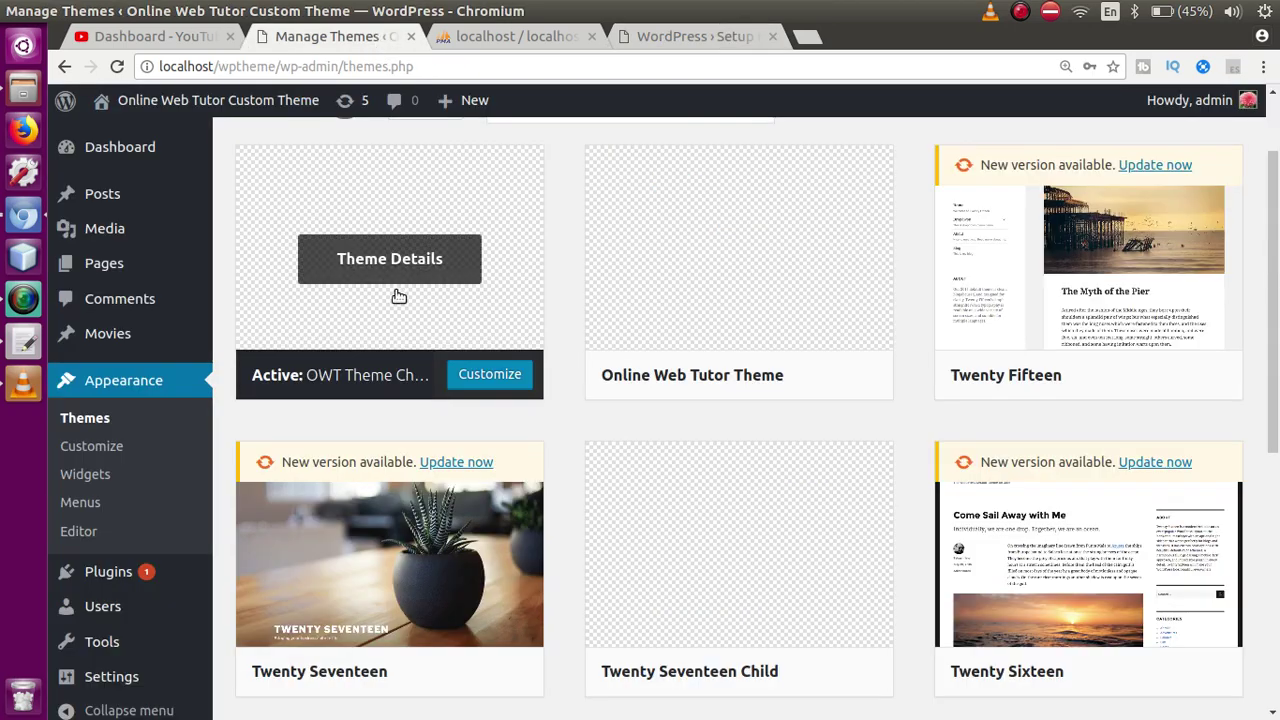
{"action": "left_click", "coordinate": [695, 37]}
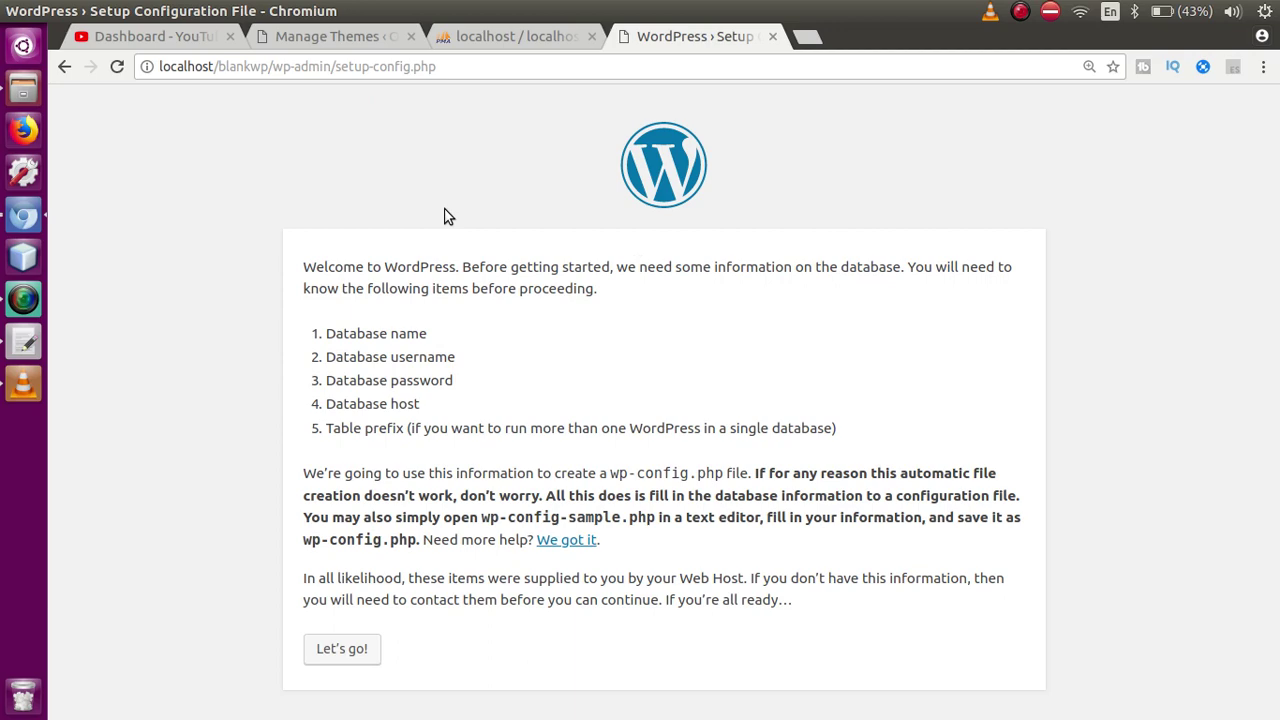
Paste an indented 'WP Migrate DB' note into a new gedit document, then return to the blankwp setup page.
{"action": "left_click", "coordinate": [28, 342]}
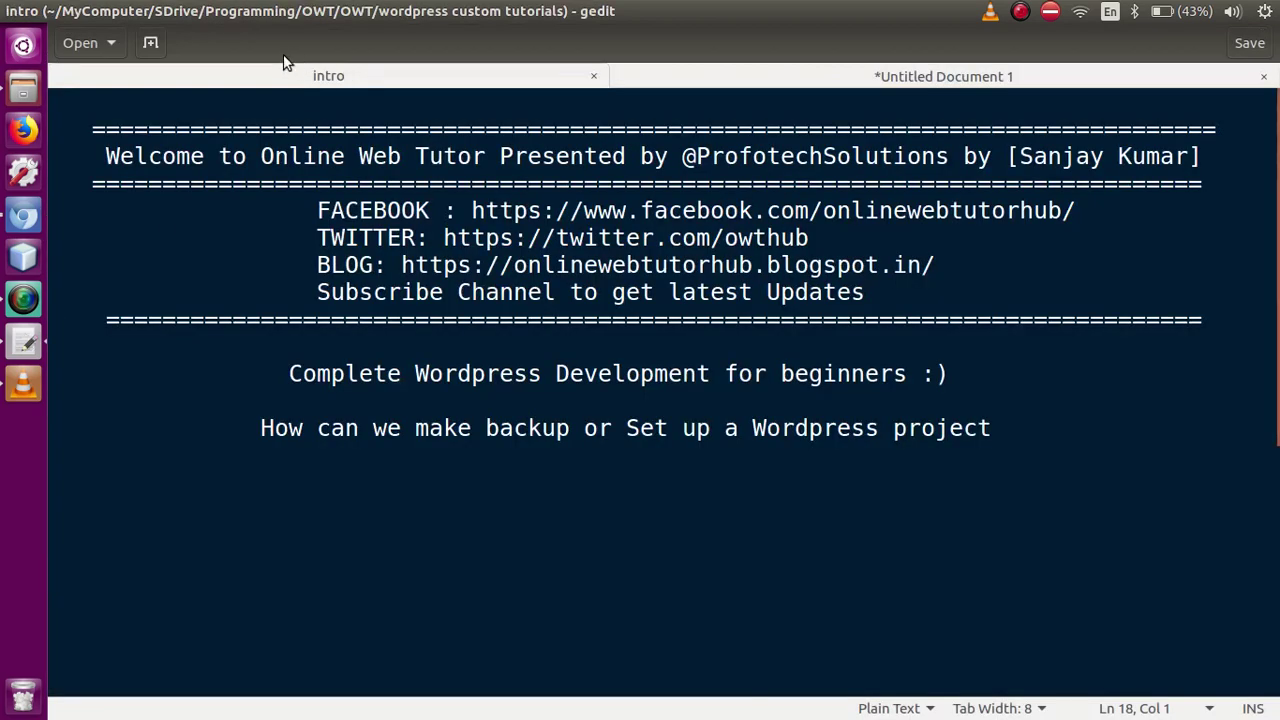
{"action": "left_click", "coordinate": [150, 43]}
{"action": "type", "text": "WP Migrate DB"}
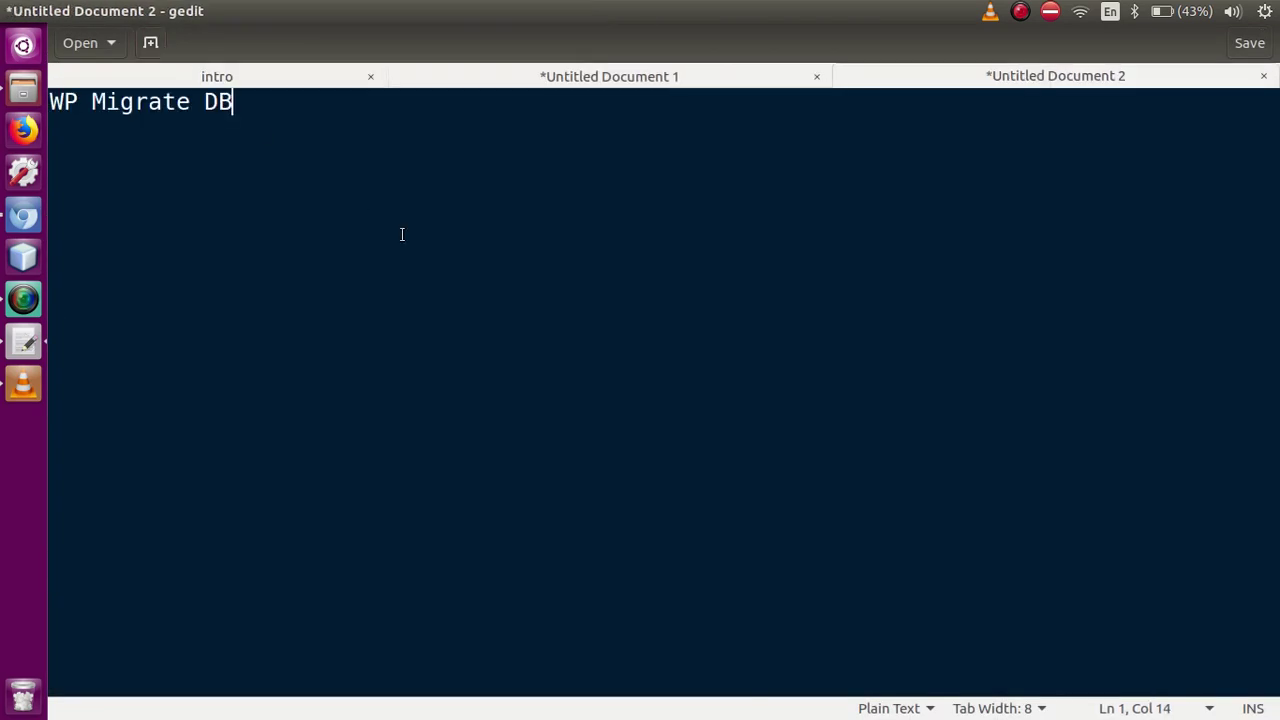
{"action": "key", "text": "Home"}
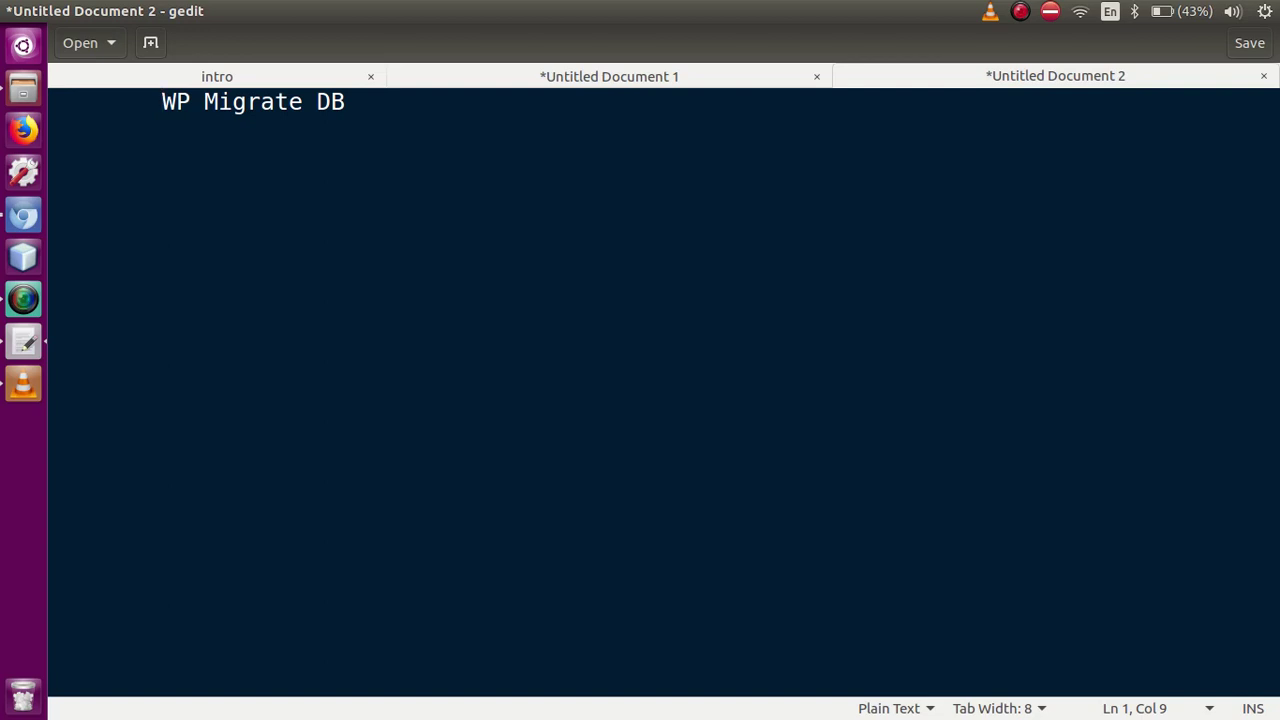
{"action": "key", "text": "Return"}
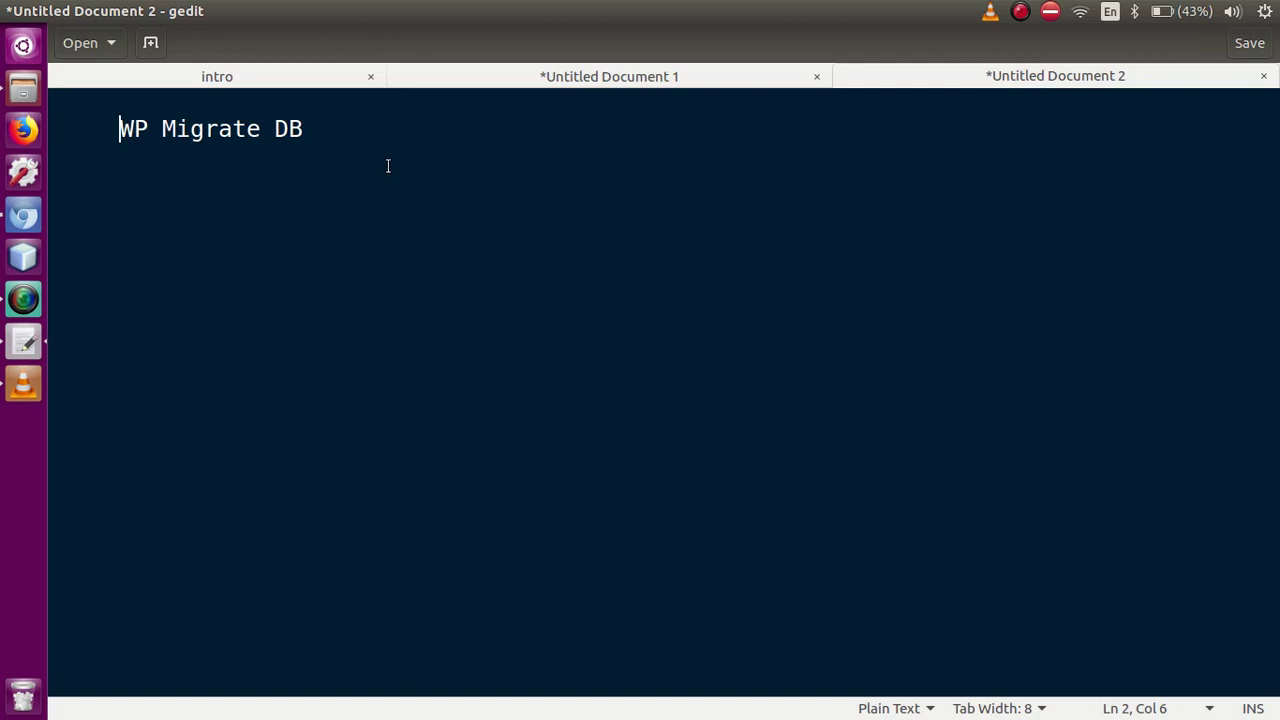
{"action": "left_click", "coordinate": [24, 216]}
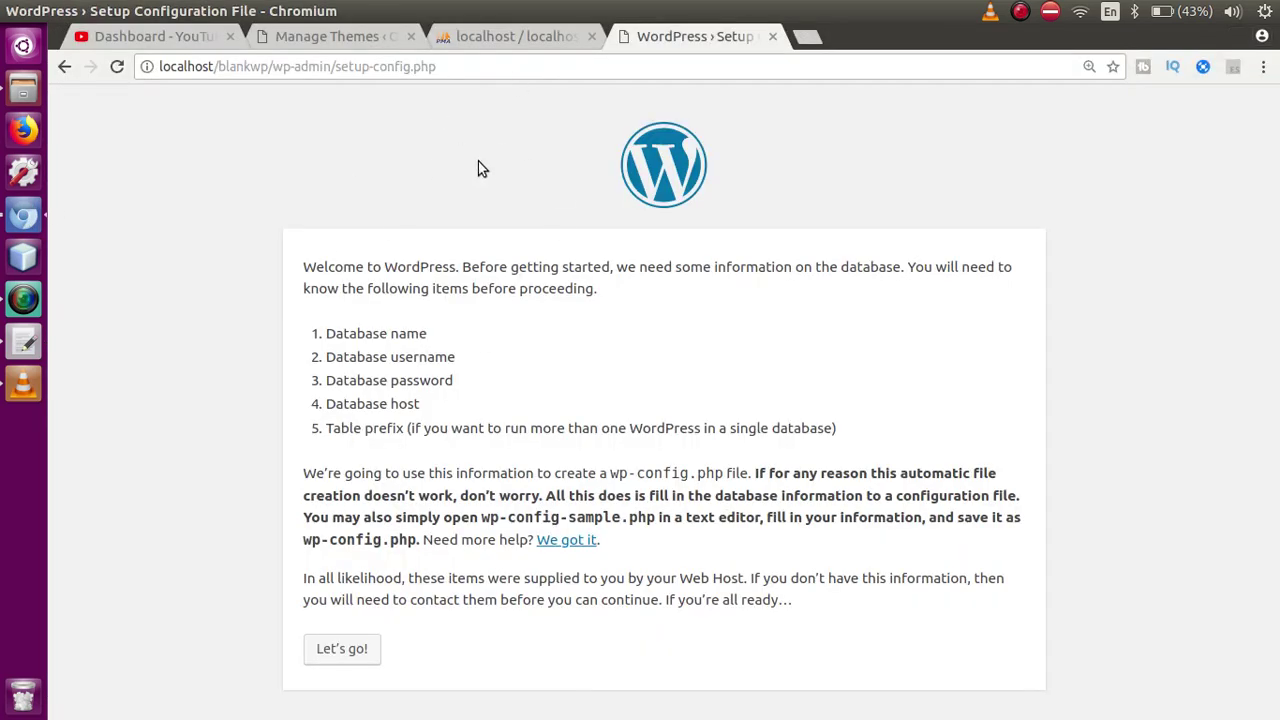
Open the phpMyAdmin server overview in a new tab and copy 'blankwp' from the setup page URL.
{"action": "left_click", "coordinate": [527, 36]}
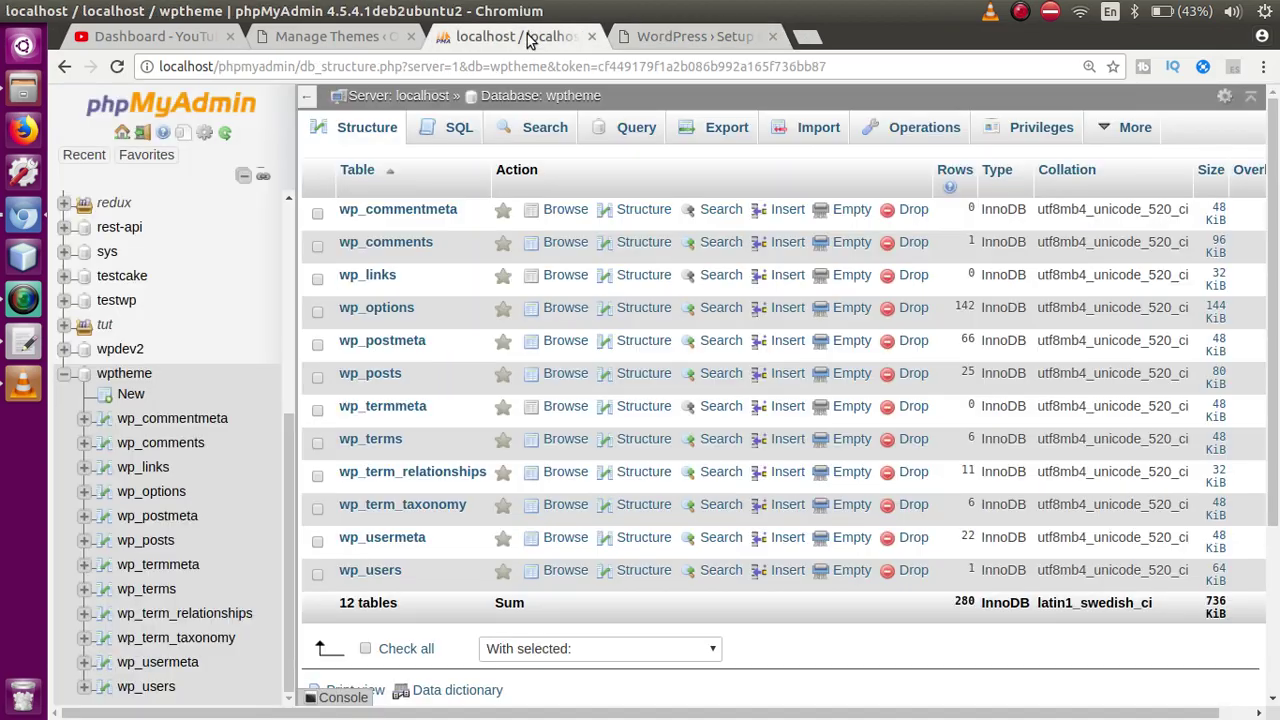
{"action": "right_click", "coordinate": [420, 95]}
{"action": "left_click", "coordinate": [450, 106]}
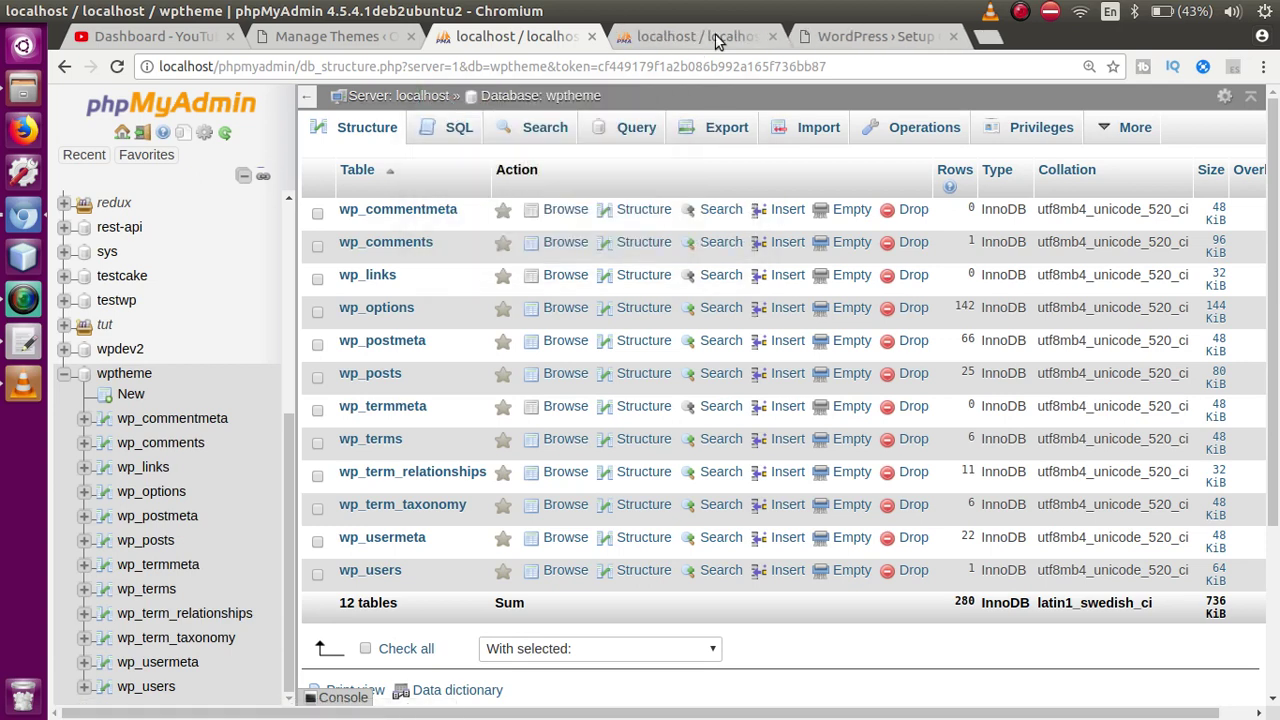
{"action": "left_click", "coordinate": [842, 36]}
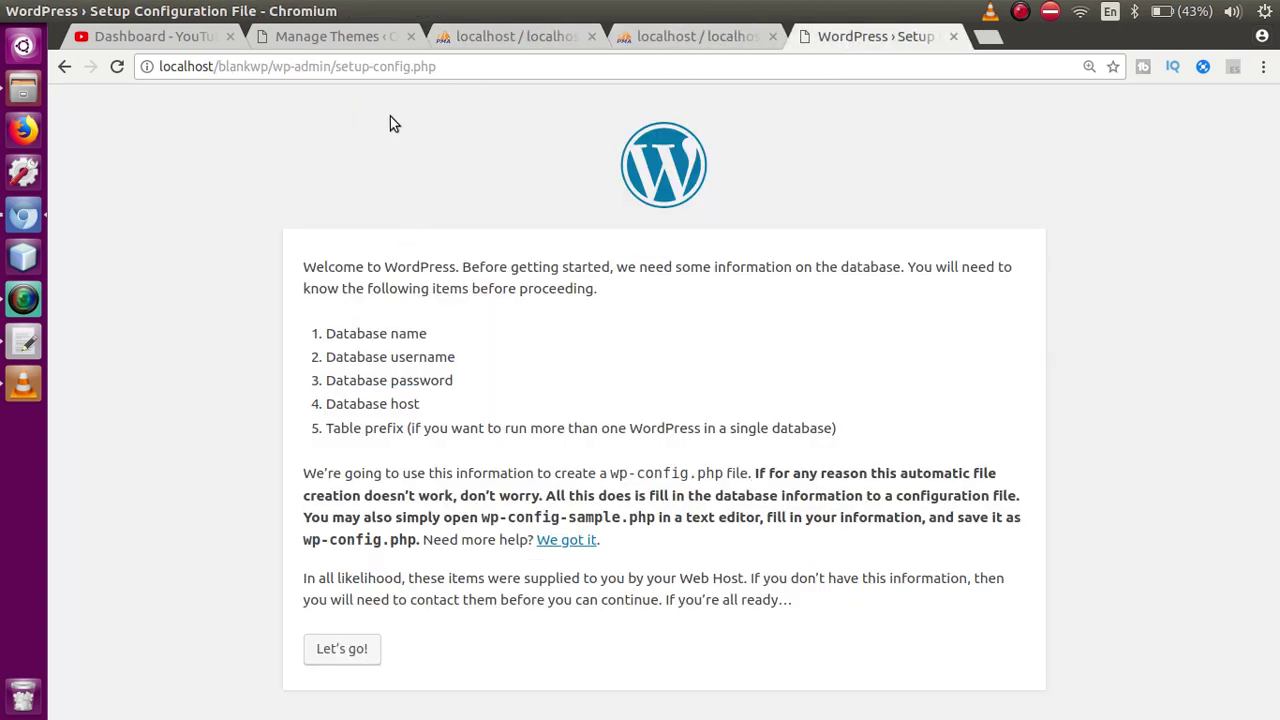
{"action": "triple_click", "coordinate": [247, 66]}
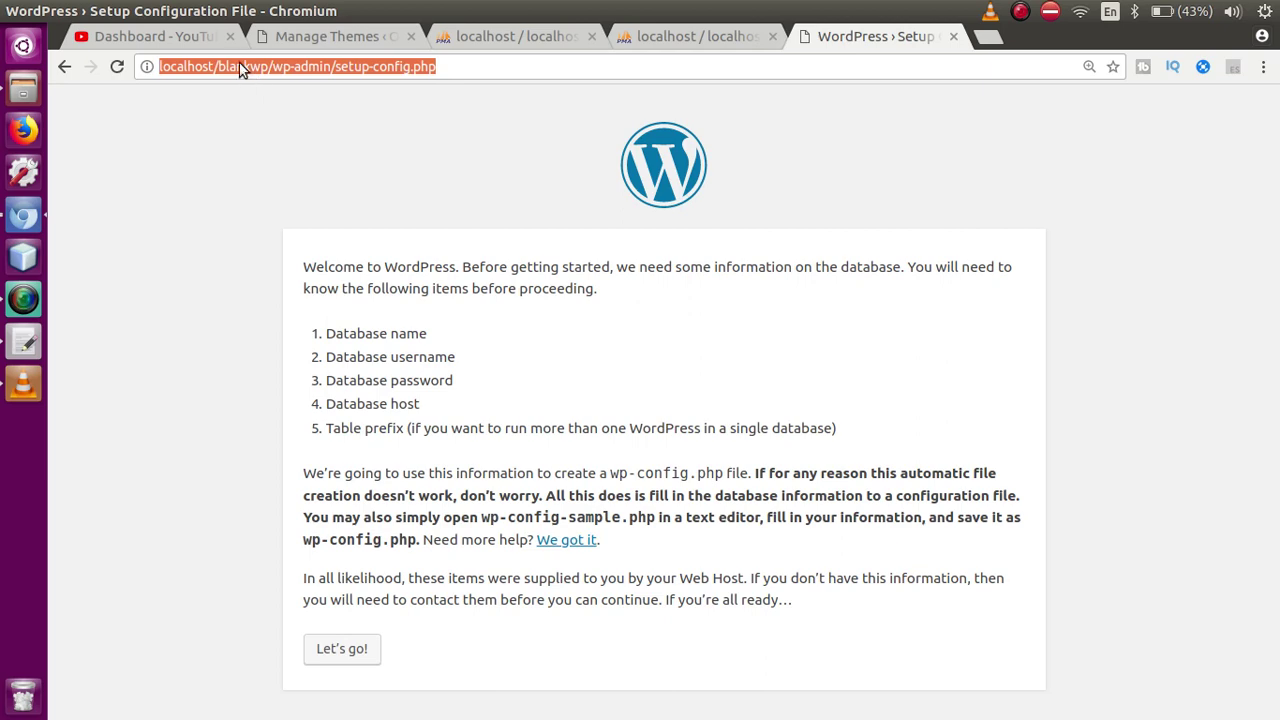
{"action": "double_click", "coordinate": [240, 66]}
{"action": "key", "text": "ctrl+c"}
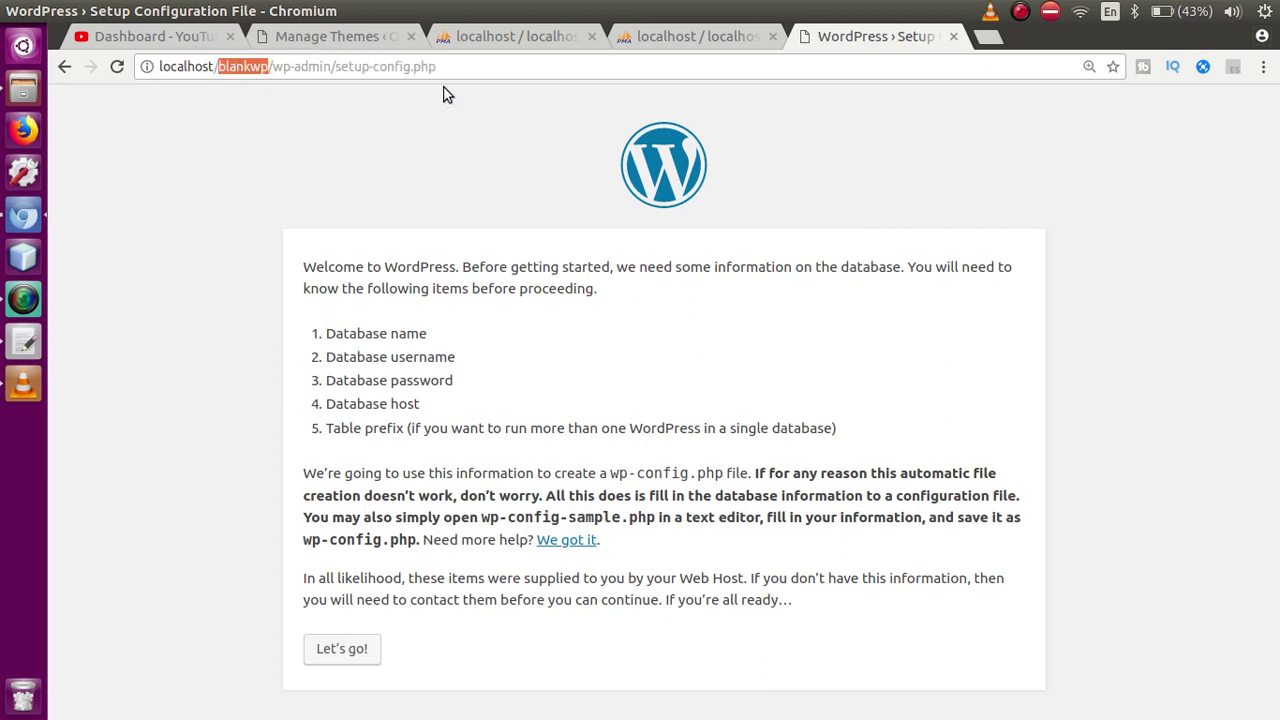
Create the blankwp database from phpMyAdmin's Databases page.
{"action": "left_click", "coordinate": [664, 40]}
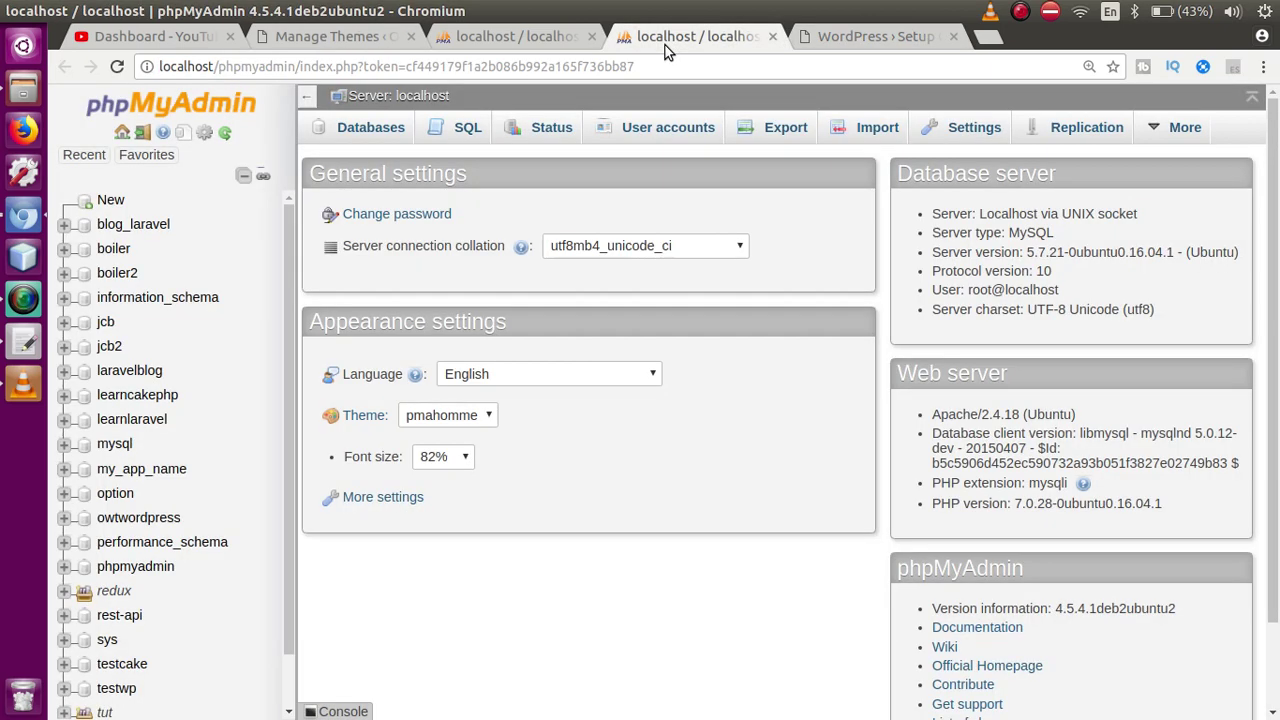
{"action": "left_click", "coordinate": [371, 132]}
{"action": "key", "text": "ctrl+v"}
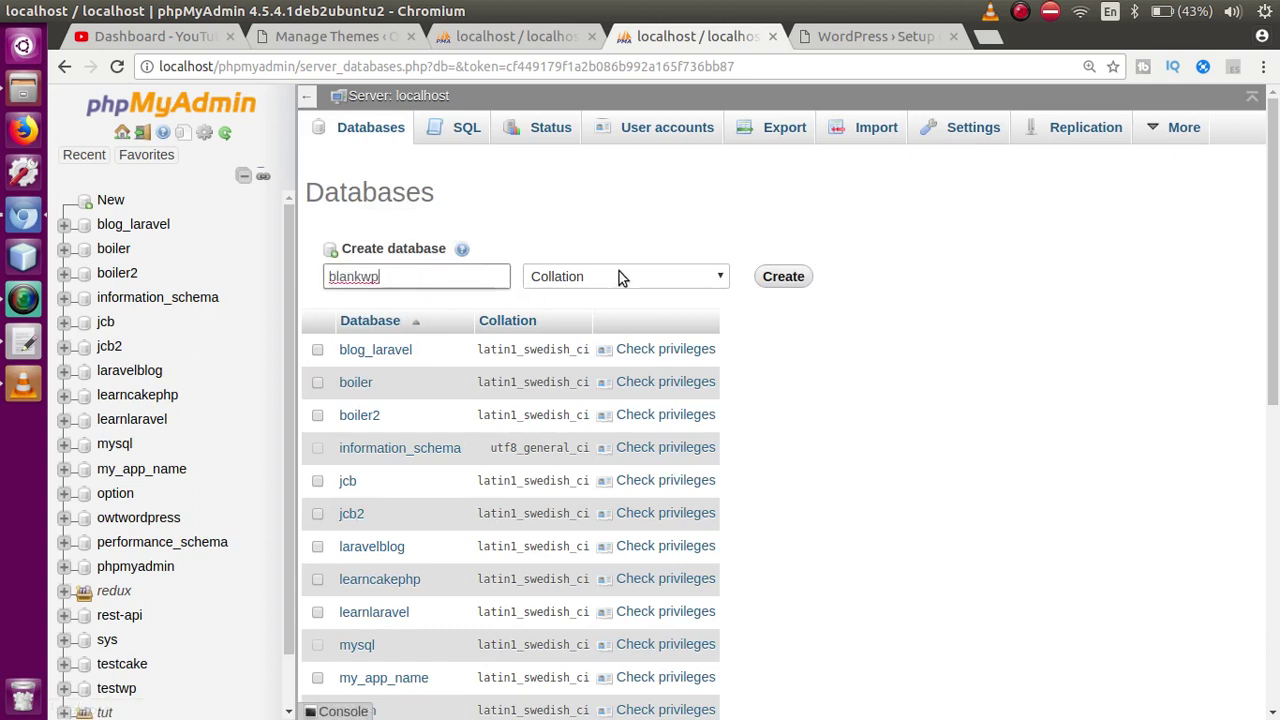
{"action": "left_click", "coordinate": [777, 277]}
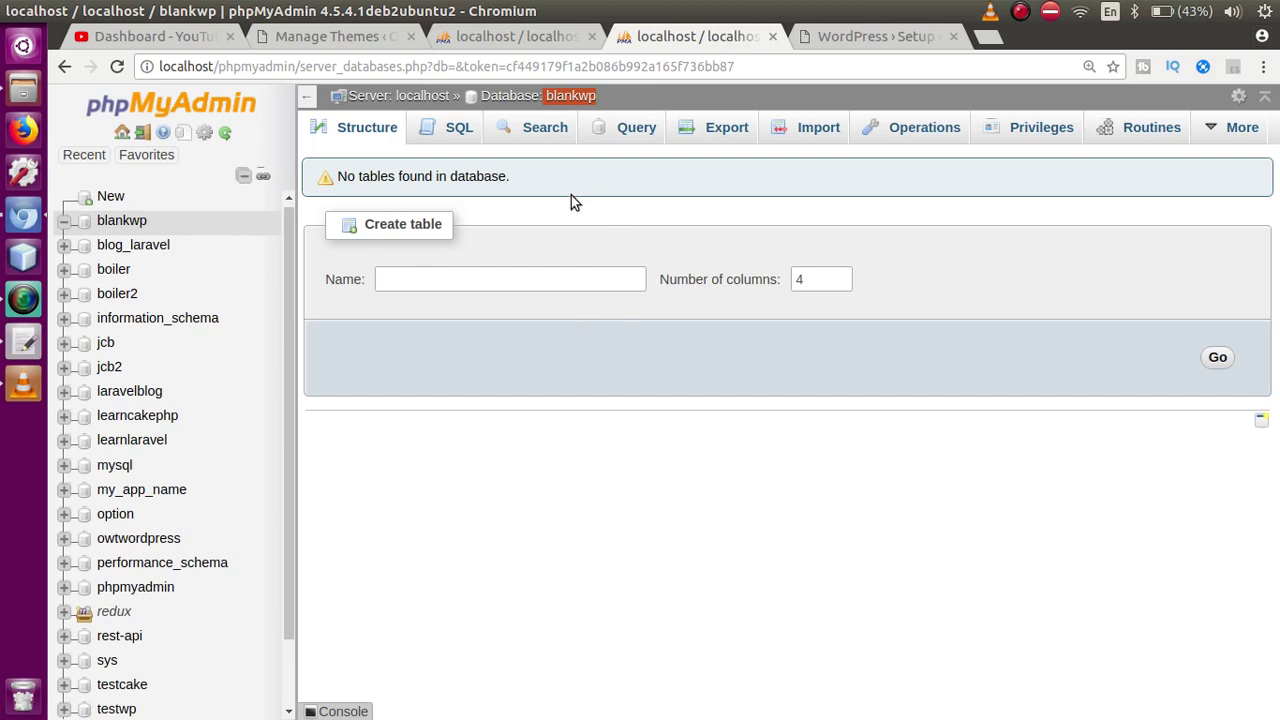
{"action": "left_click", "coordinate": [827, 40]}
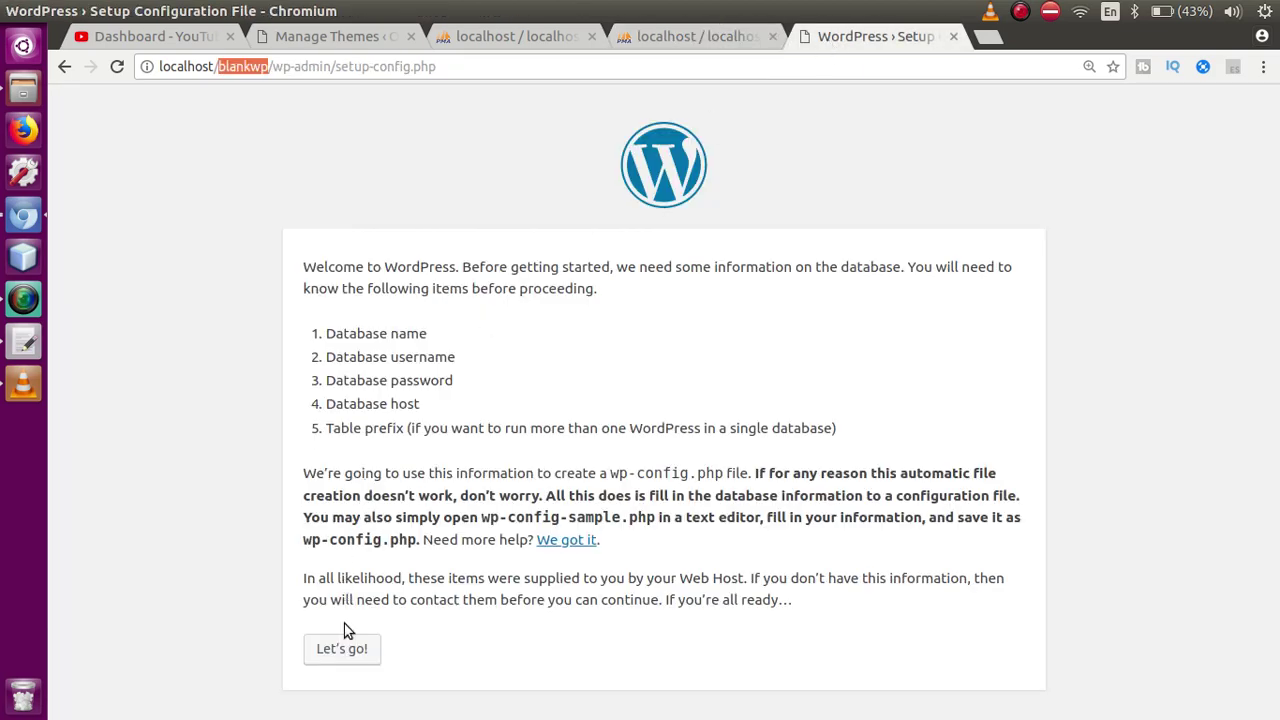
Start the database connection form and confirm the blankwp database exists in phpMyAdmin.
{"action": "left_click", "coordinate": [341, 648]}
{"action": "left_click_drag", "start_coordinate": [570, 325], "coordinate": [470, 322]}
{"action": "left_click", "coordinate": [471, 321]}
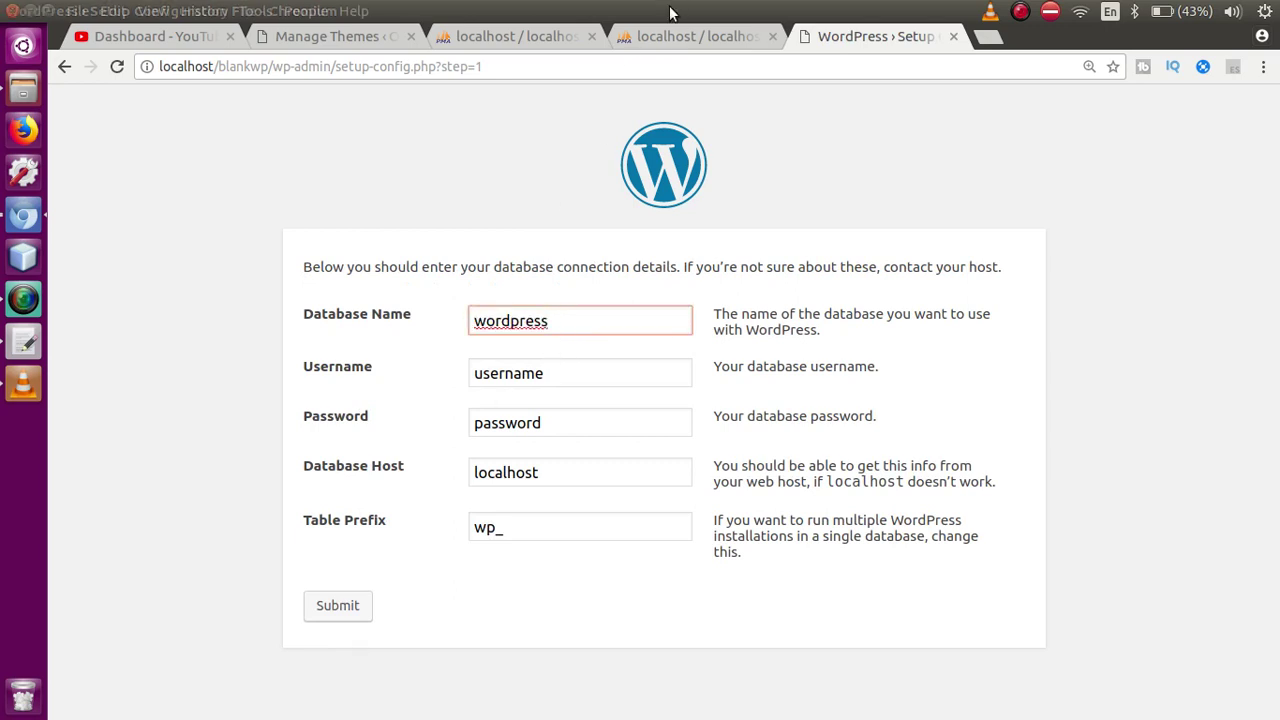
{"action": "left_click", "coordinate": [685, 36]}
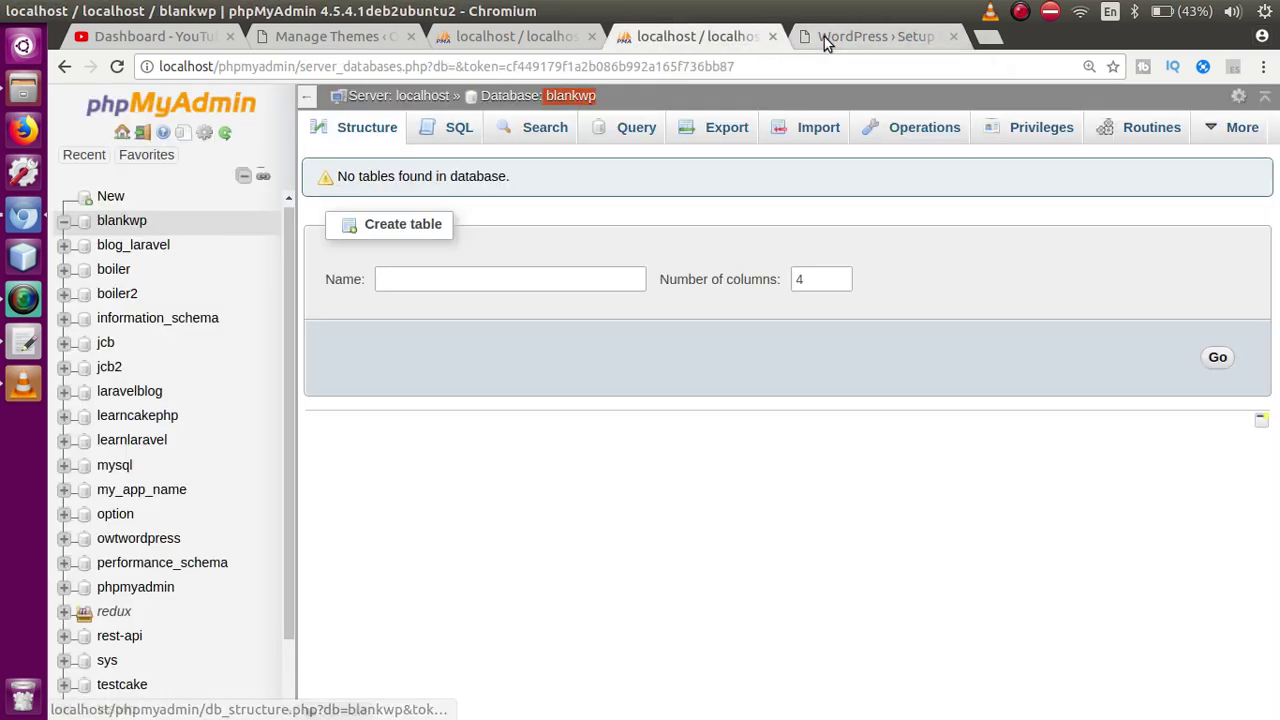
{"action": "left_click", "coordinate": [824, 37]}
Submit database name blankwp, username root and the database password, then open the blankwp folder in Files.
{"action": "left_click_drag", "start_coordinate": [565, 311], "coordinate": [476, 319]}
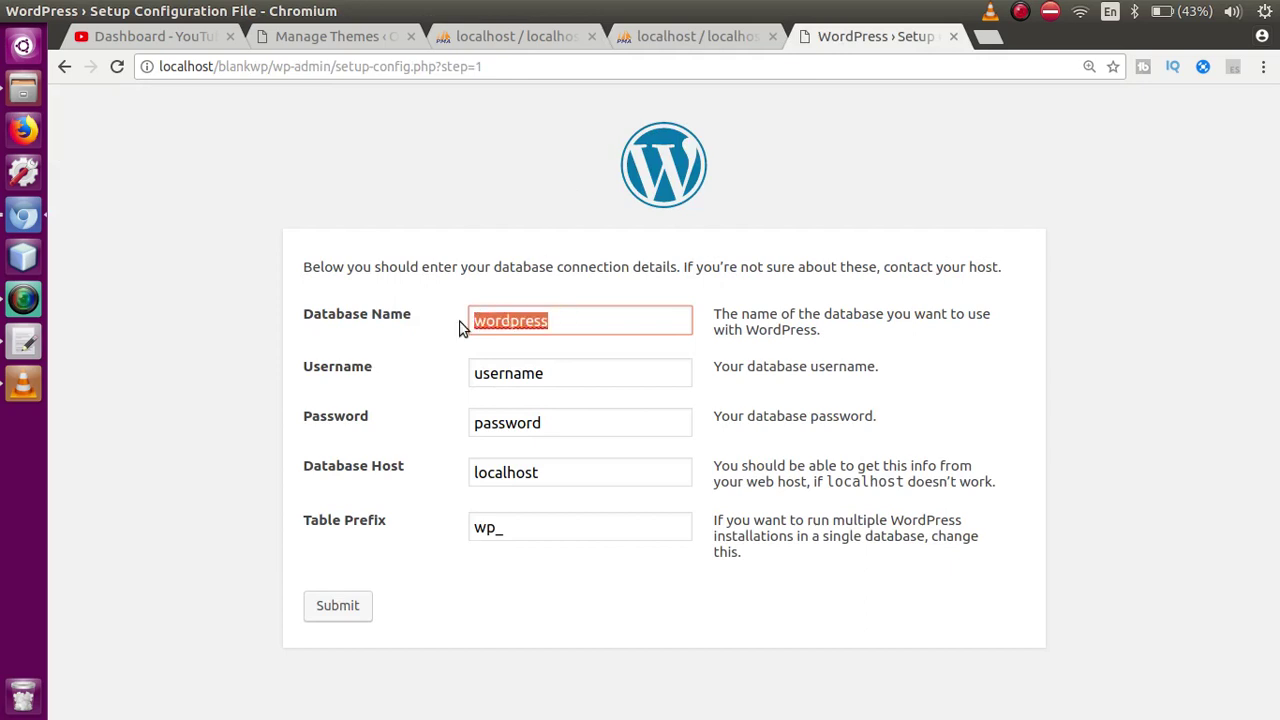
{"action": "type", "text": "blankwp"}
{"action": "left_click_drag", "start_coordinate": [560, 368], "coordinate": [451, 379]}
{"action": "type", "text": "root"}
{"action": "key", "text": "Tab"}
{"action": "type", "text": "root"}
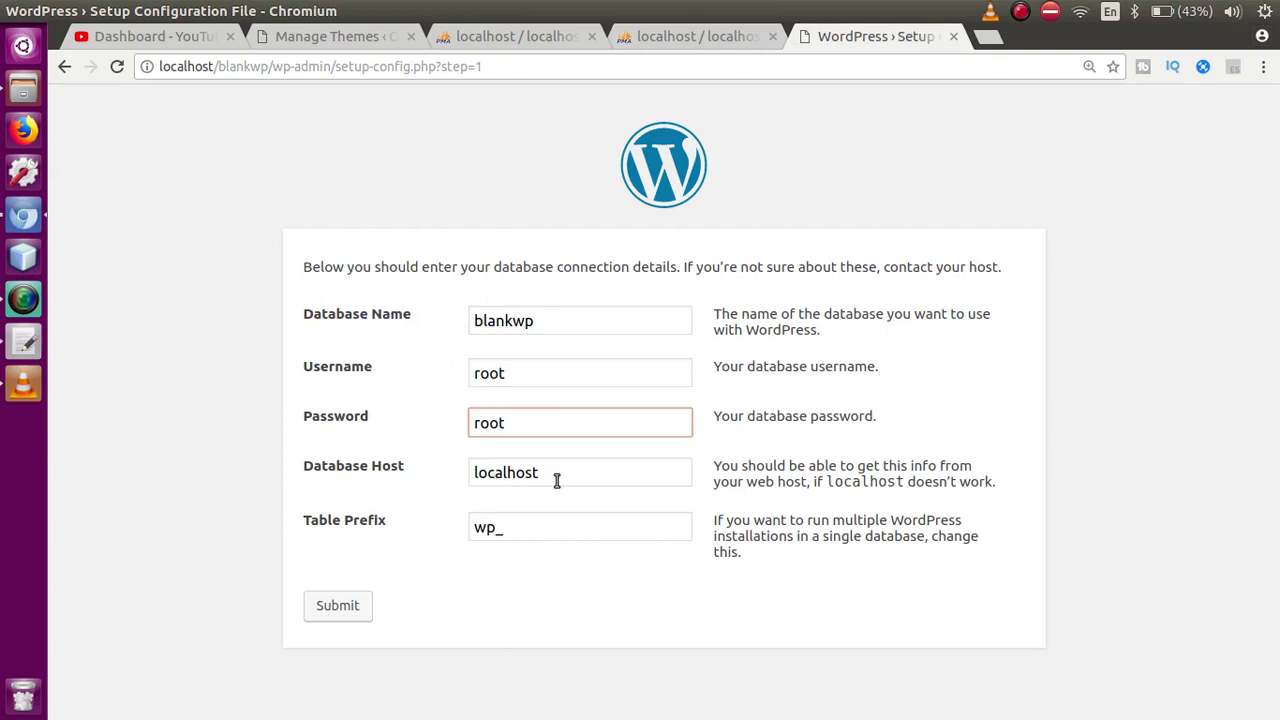
{"action": "left_click", "coordinate": [337, 605]}
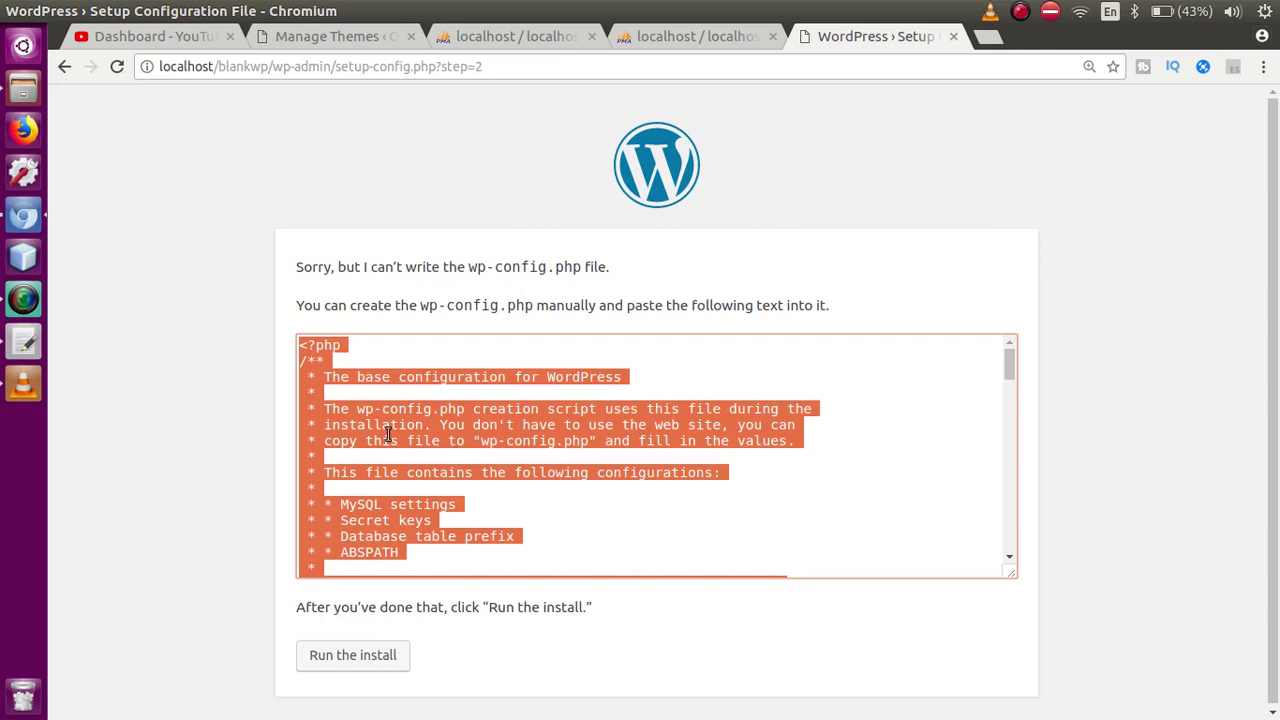
{"action": "left_click", "coordinate": [28, 95]}
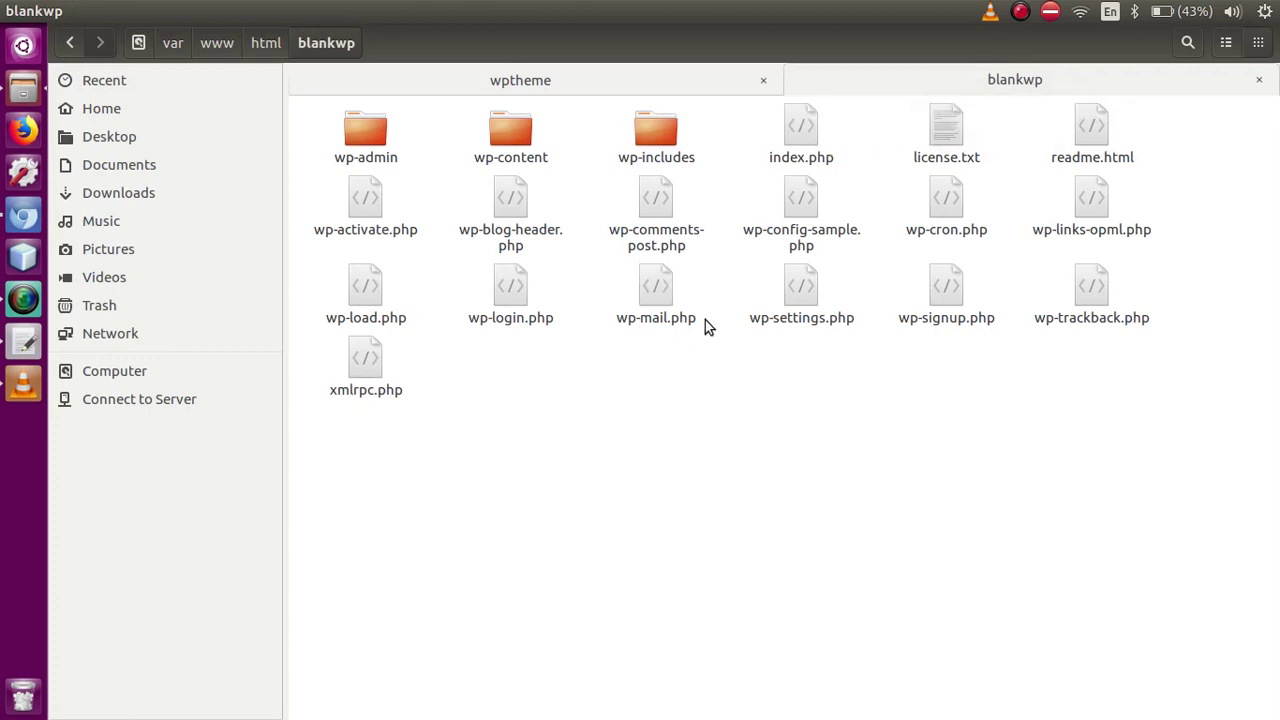
Save wp-config-sample.php with the generated blankwp config text in gedit, then close it.
{"action": "double_click", "coordinate": [797, 203]}
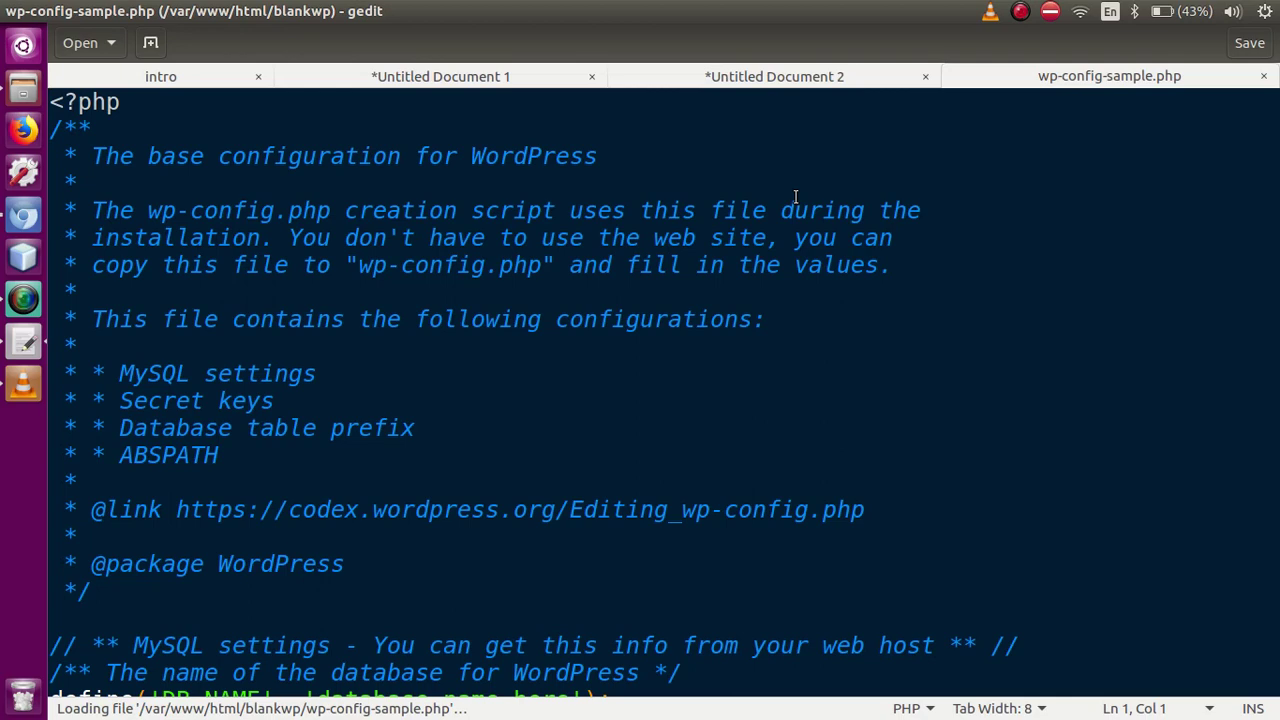
{"action": "left_click", "coordinate": [975, 210]}
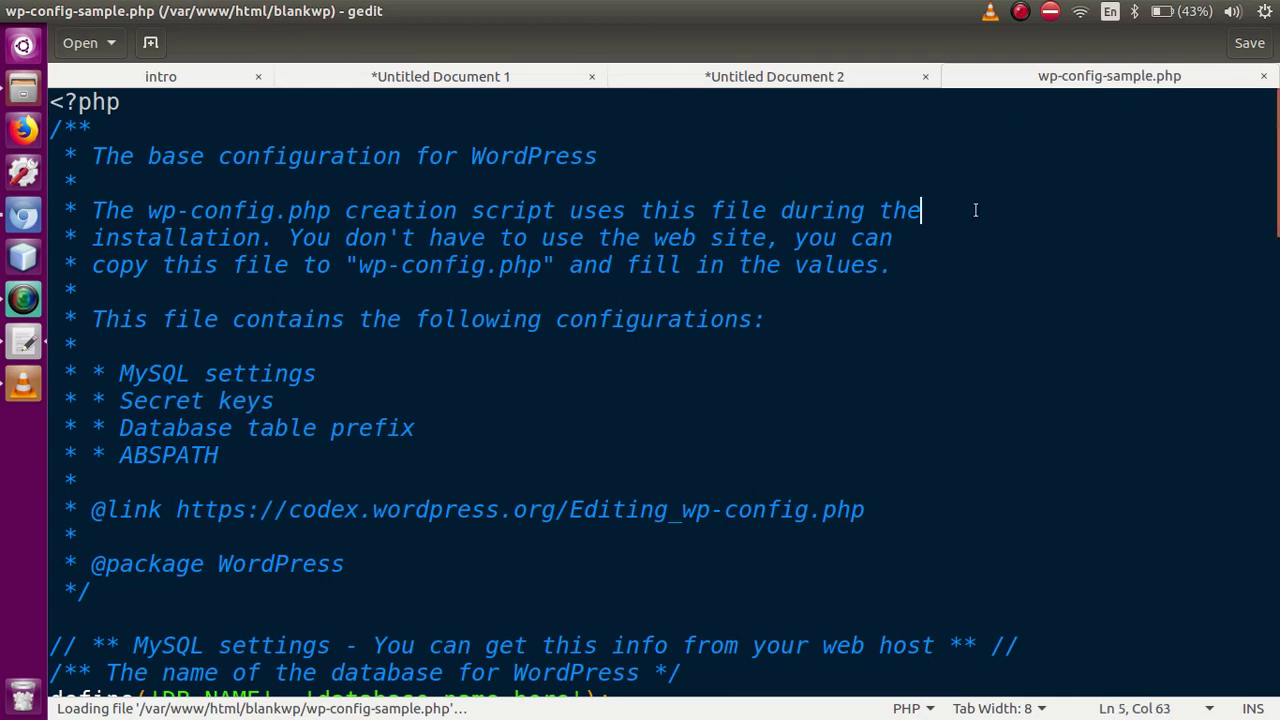
{"action": "key", "text": "ctrl+a"}
{"action": "key", "text": "BackSpace"}
{"action": "key", "text": "ctrl+z"}
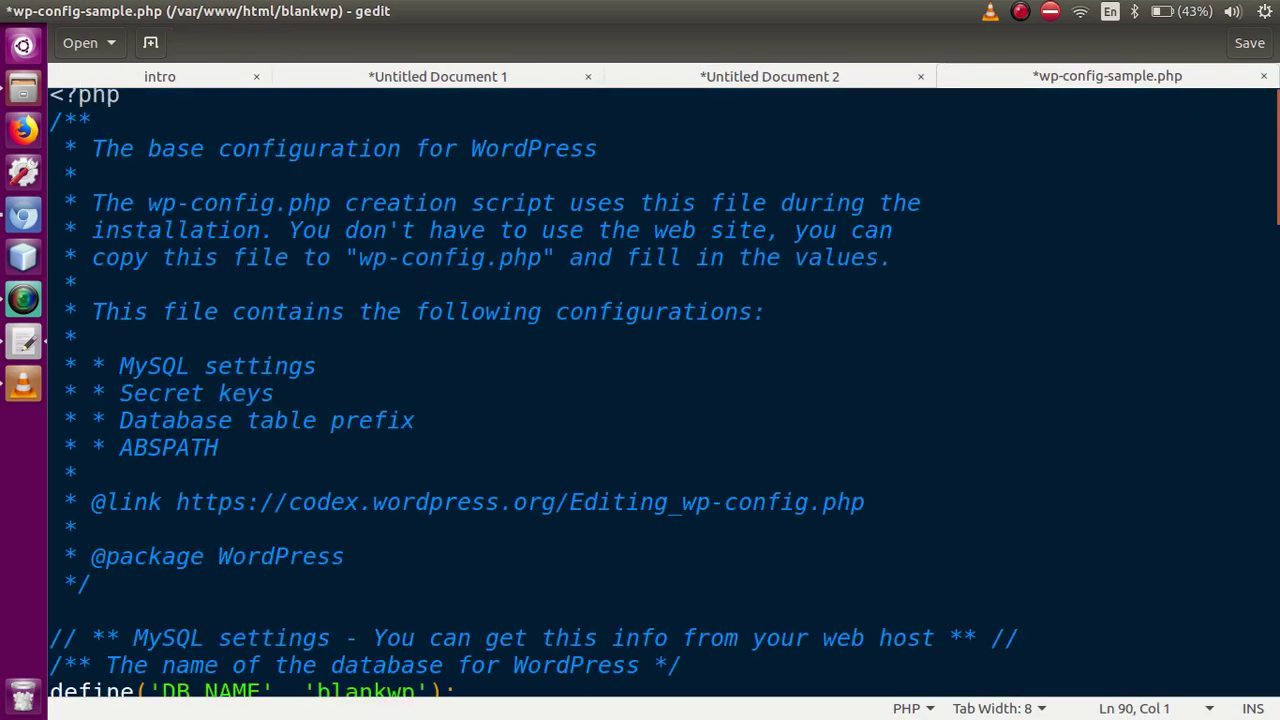
{"action": "key", "text": "ctrl+s"}
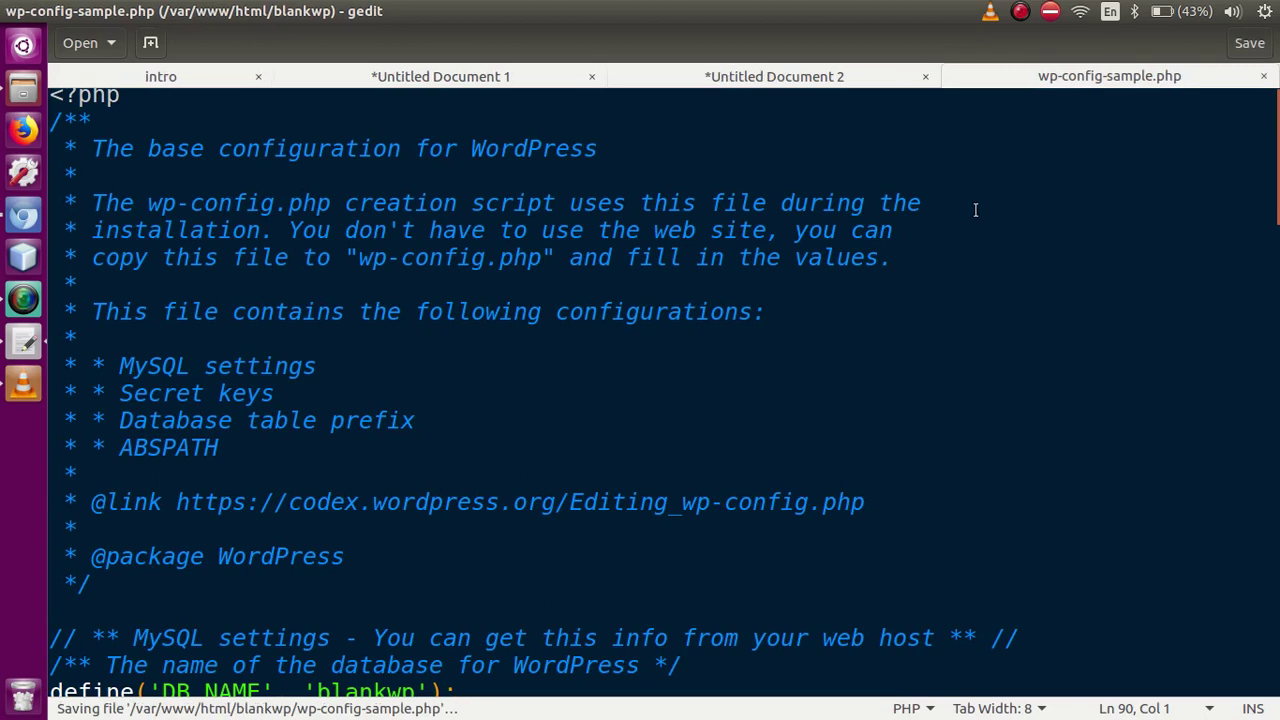
{"action": "left_click", "coordinate": [27, 219]}
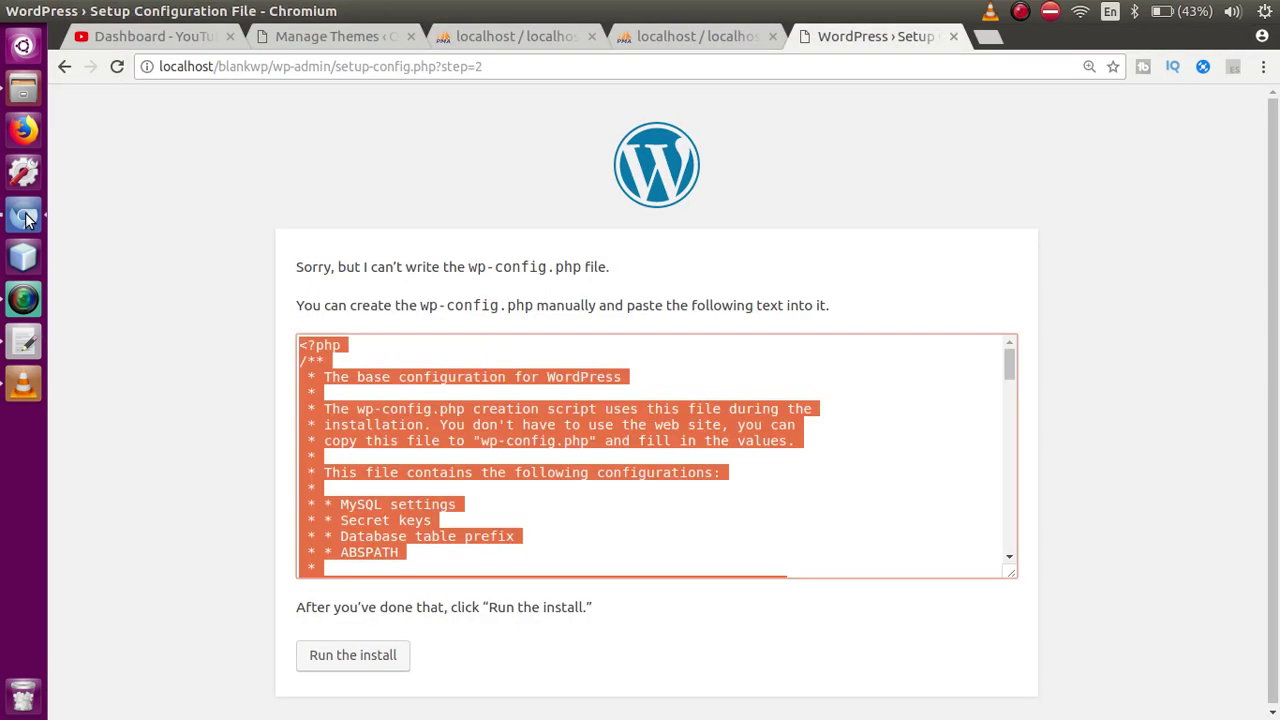
{"action": "key", "text": "alt+Tab"}
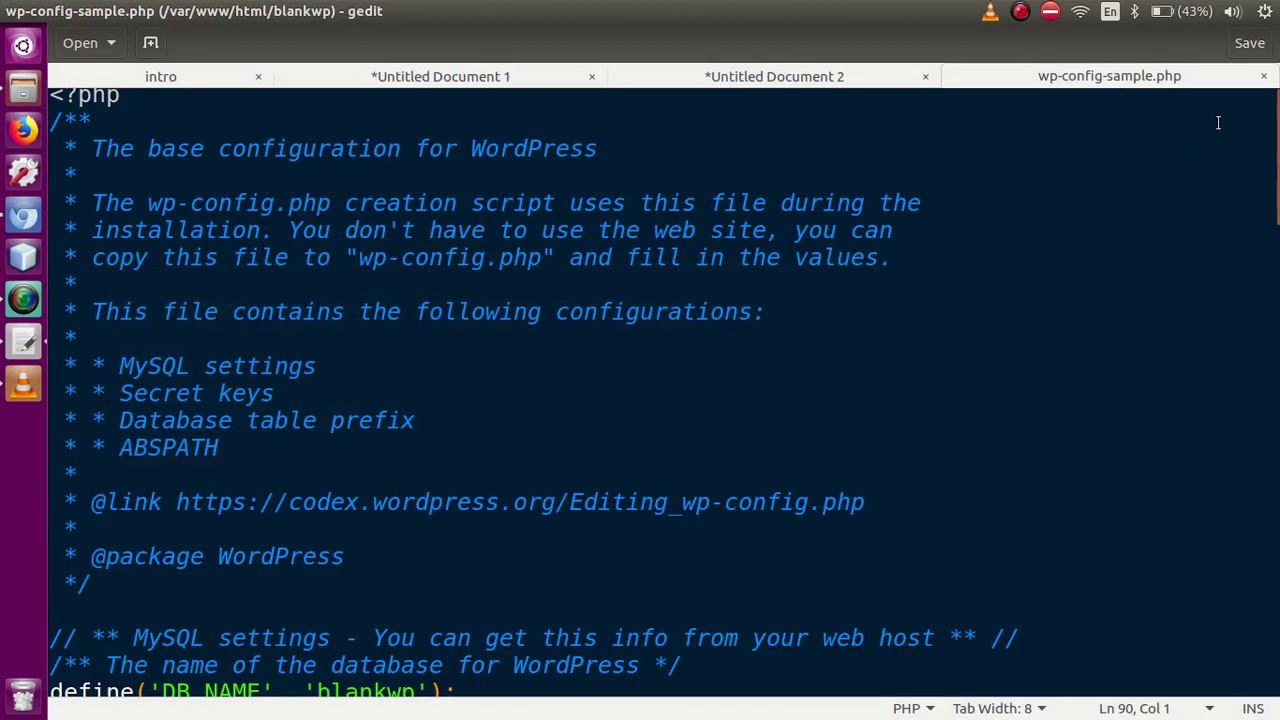
{"action": "left_click", "coordinate": [1261, 79]}
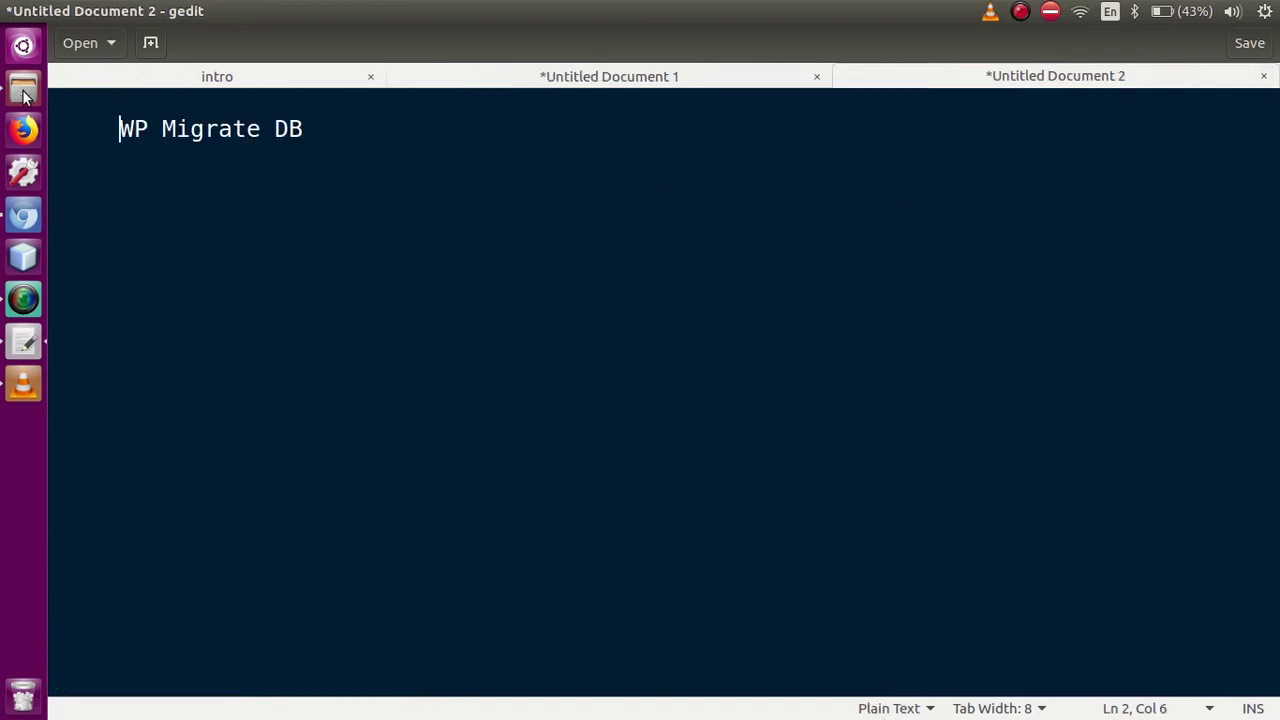
Rename wp-config-sample.php to wp-config.php by deleting '-sample', then return to the setup page.
{"action": "left_click", "coordinate": [24, 92]}
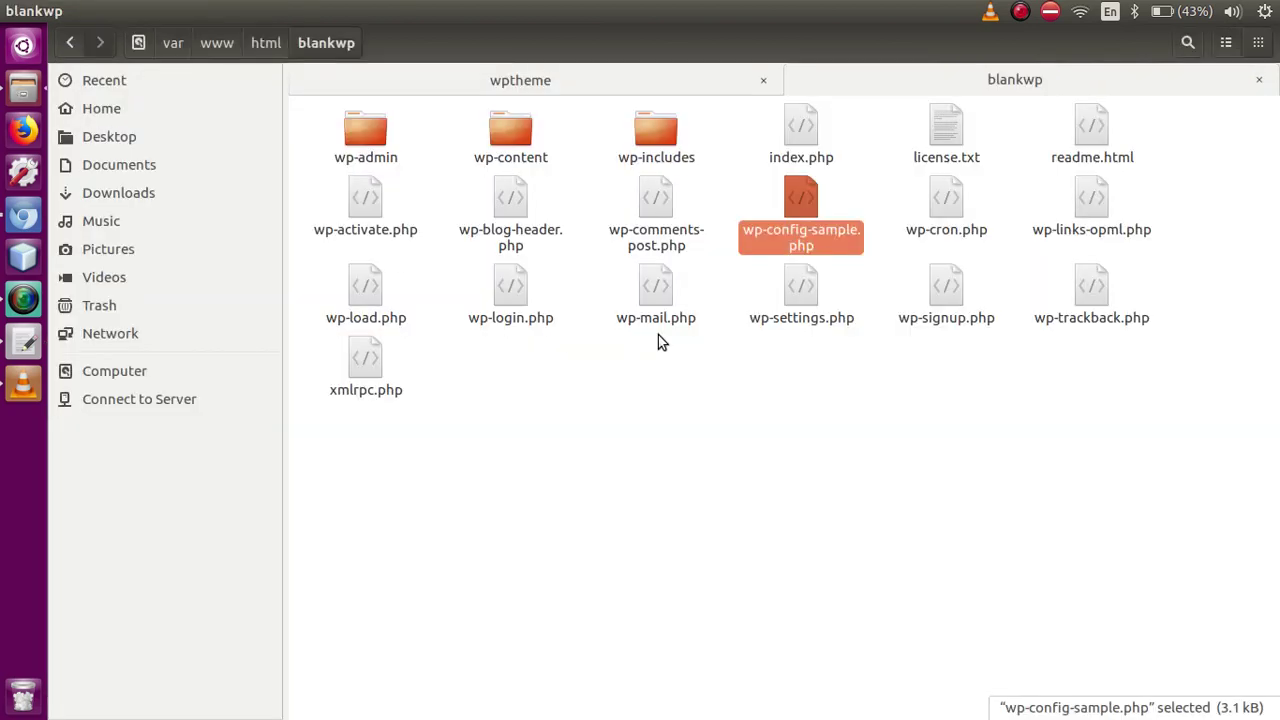
{"action": "right_click", "coordinate": [799, 198]}
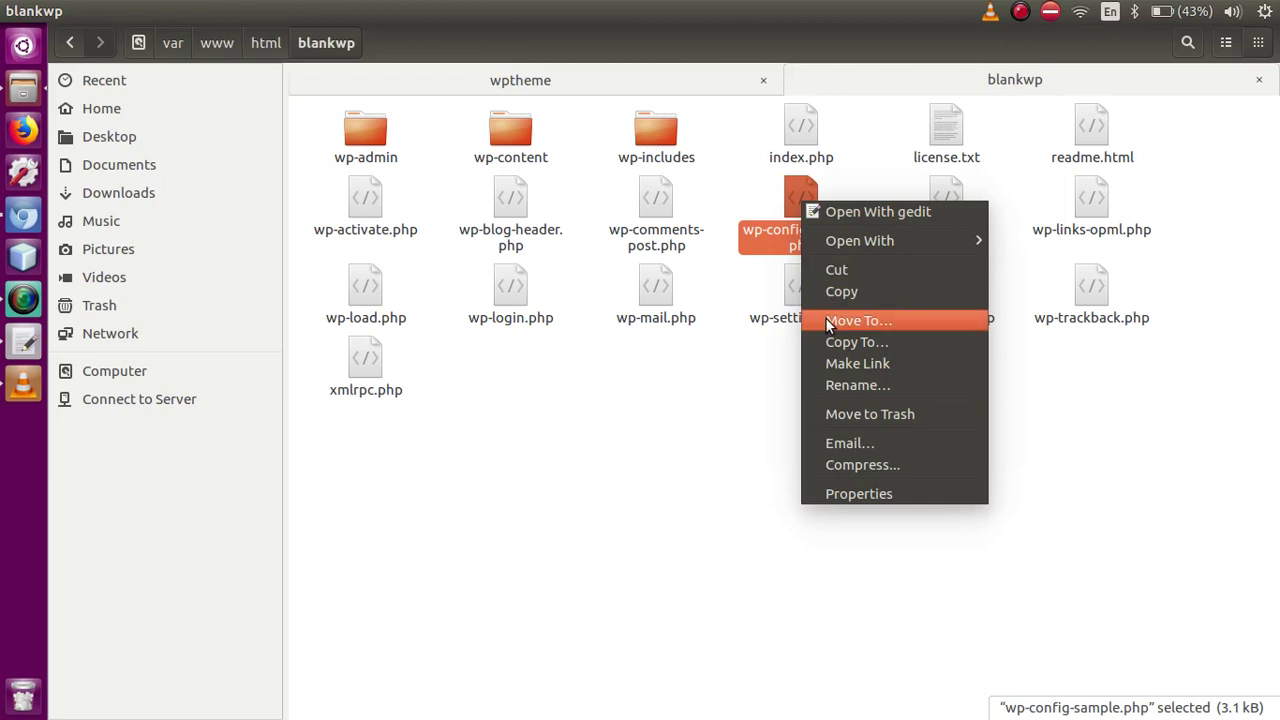
{"action": "left_click", "coordinate": [866, 390]}
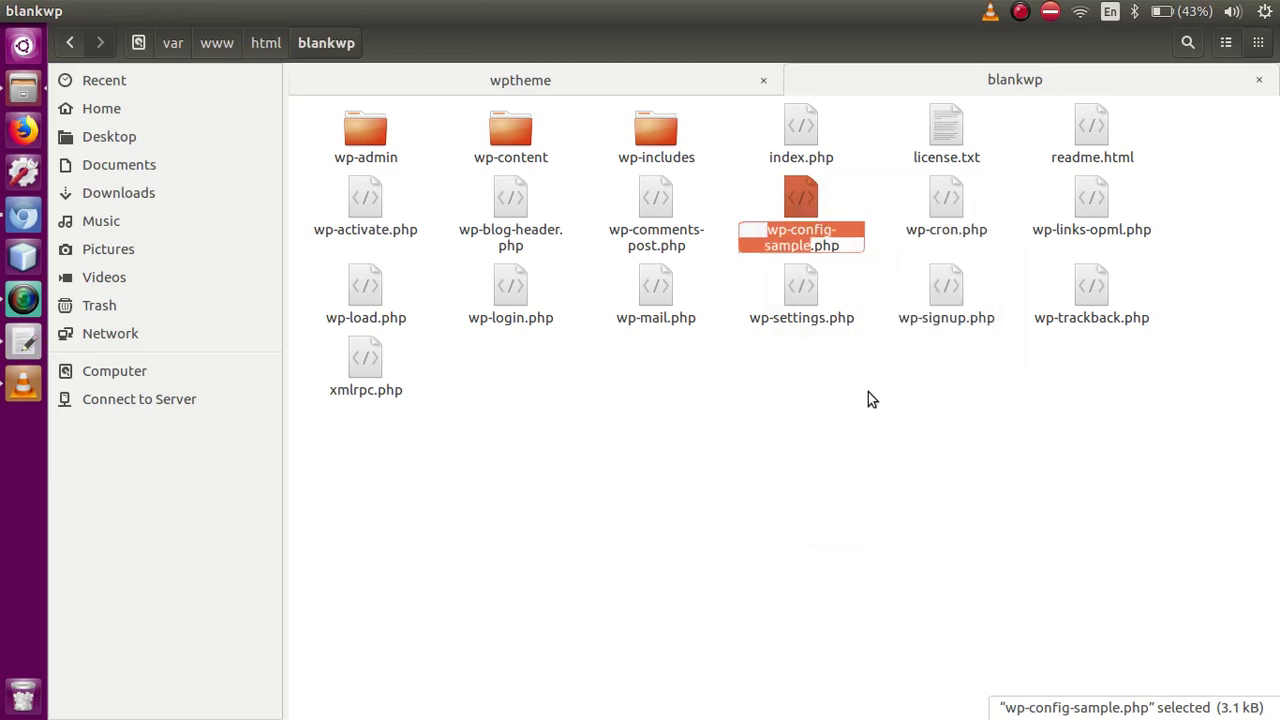
{"action": "key", "text": "shift+Right"}
{"action": "key", "text": "shift+Right"}
{"action": "key", "text": "shift+Right"}
{"action": "key", "text": "shift+Right"}
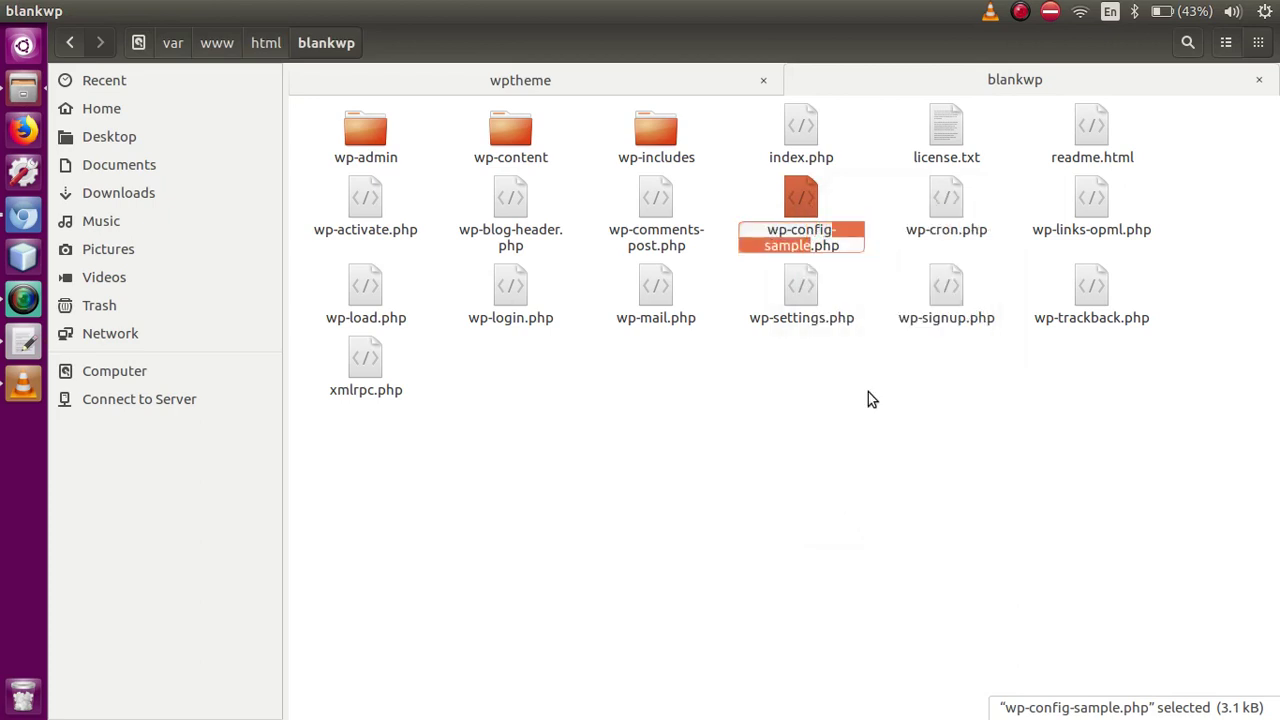
{"action": "key", "text": "Delete"}
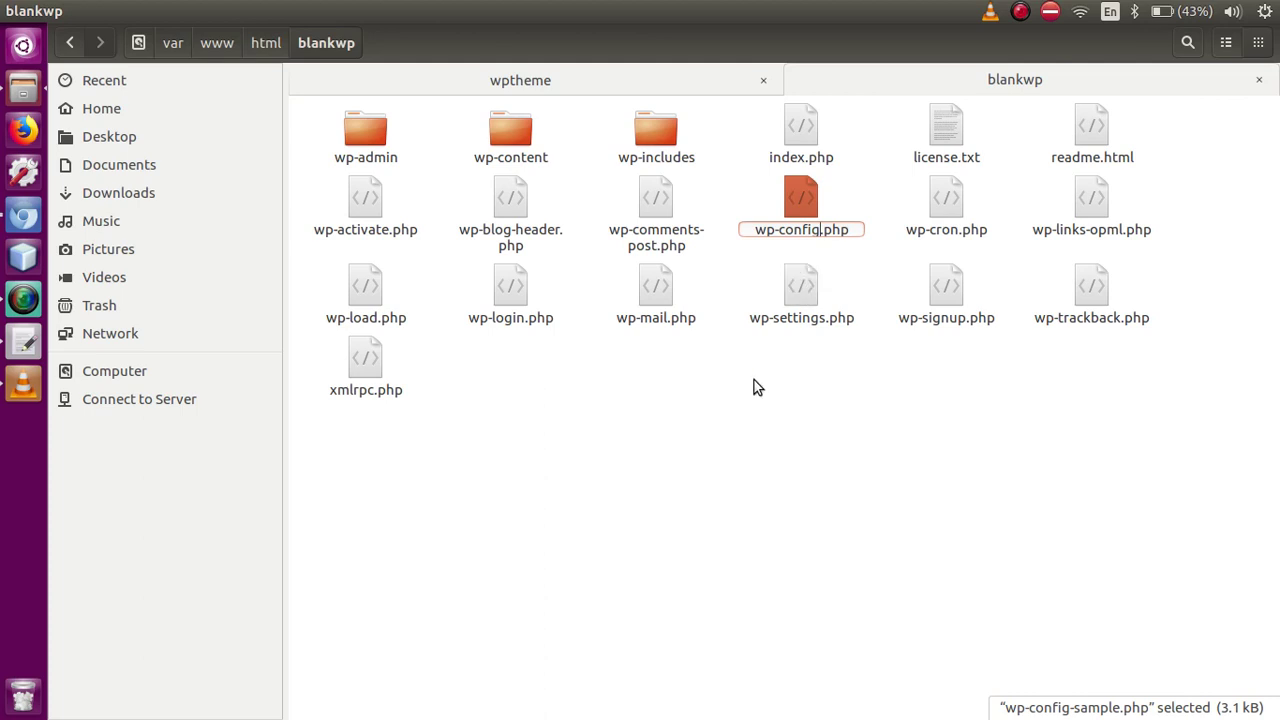
{"action": "left_click", "coordinate": [754, 381]}
{"action": "left_click", "coordinate": [23, 218]}
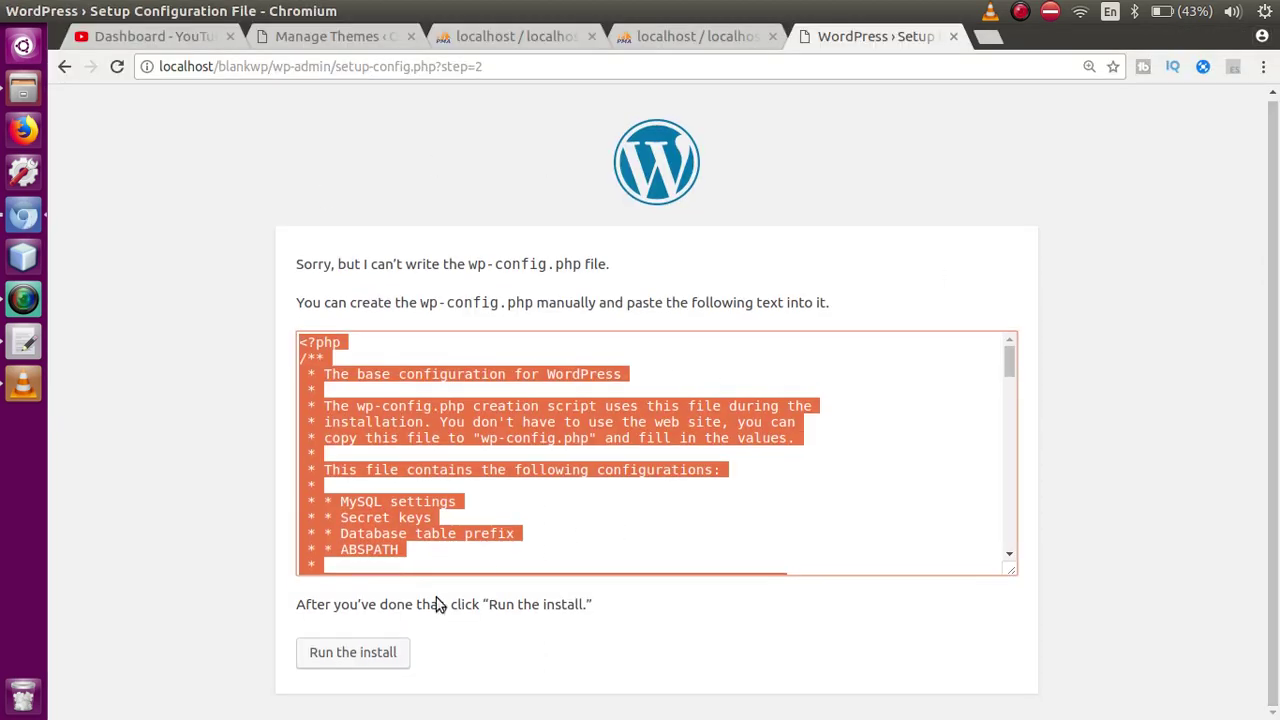
Run the install and glance at the blankwp database in phpMyAdmin.
{"action": "left_click", "coordinate": [343, 654]}
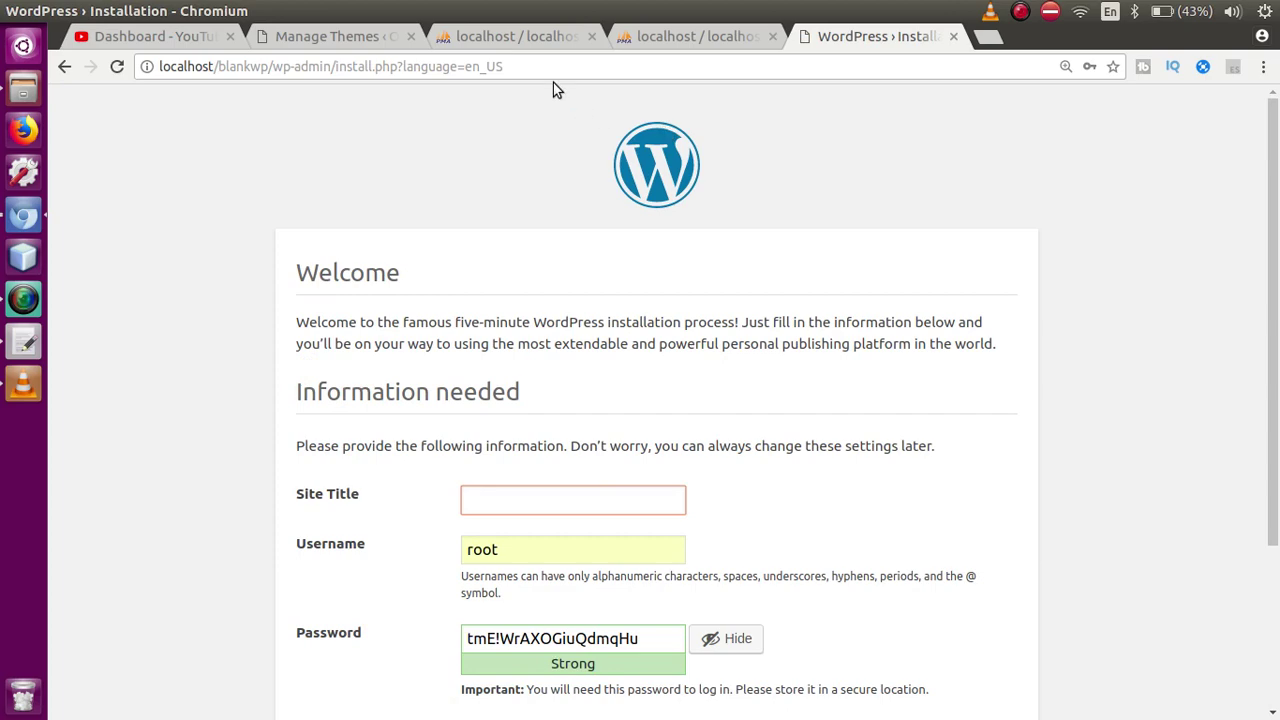
{"action": "scroll", "coordinate": [1275, 268], "scroll_direction": "down", "scroll_amount": 1}
{"action": "scroll", "coordinate": [1275, 268], "scroll_direction": "down", "scroll_amount": 1}
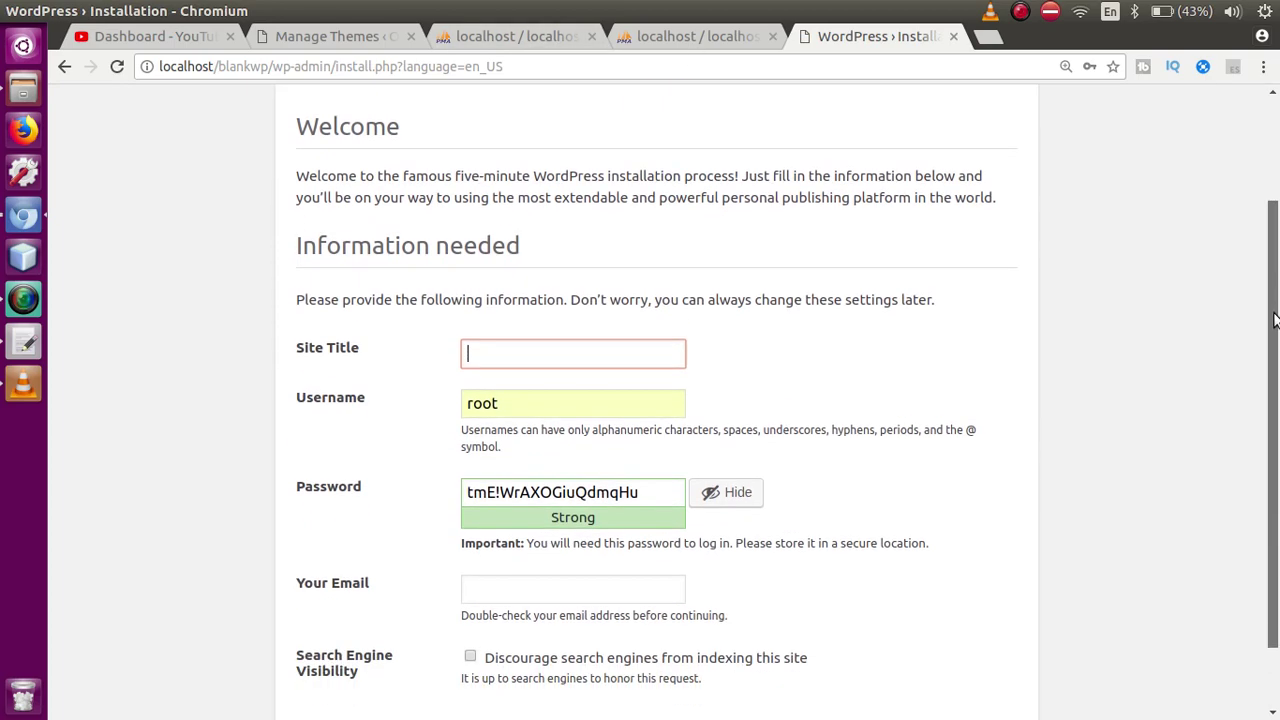
{"action": "left_click", "coordinate": [703, 38]}
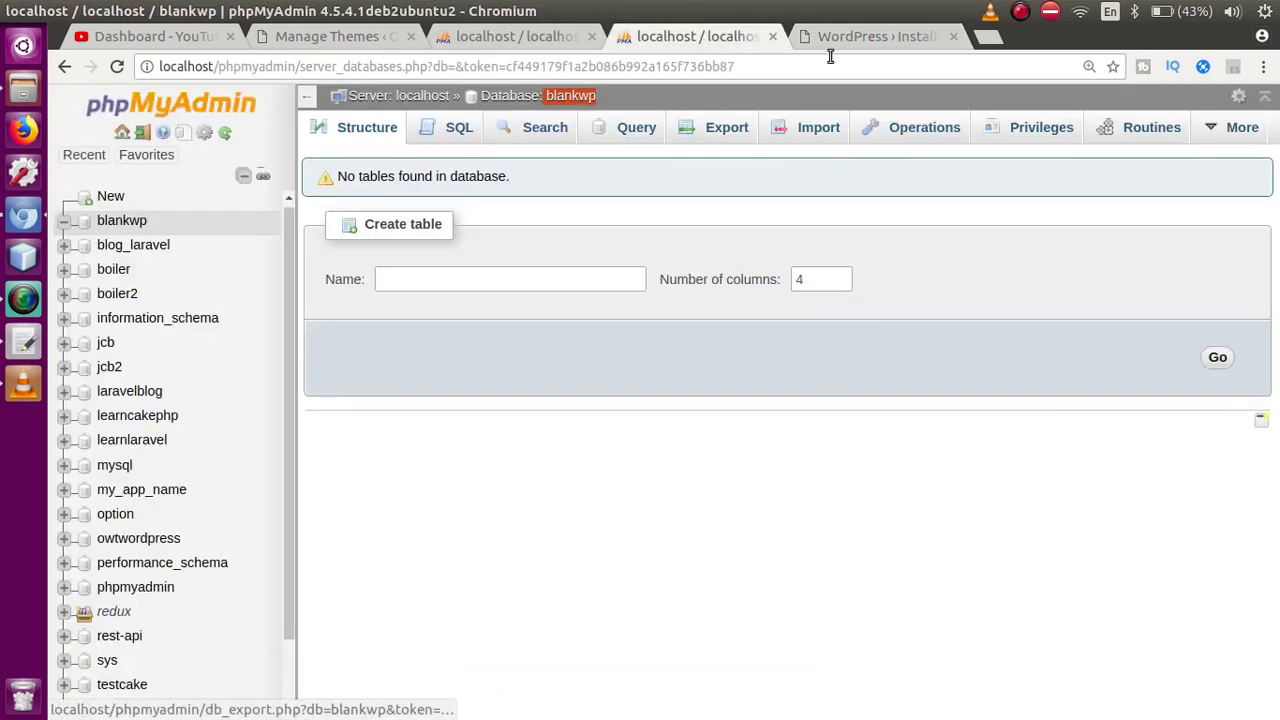
{"action": "left_click", "coordinate": [851, 37]}
{"action": "left_click_drag", "start_coordinate": [1277, 229], "coordinate": [1277, 234]}
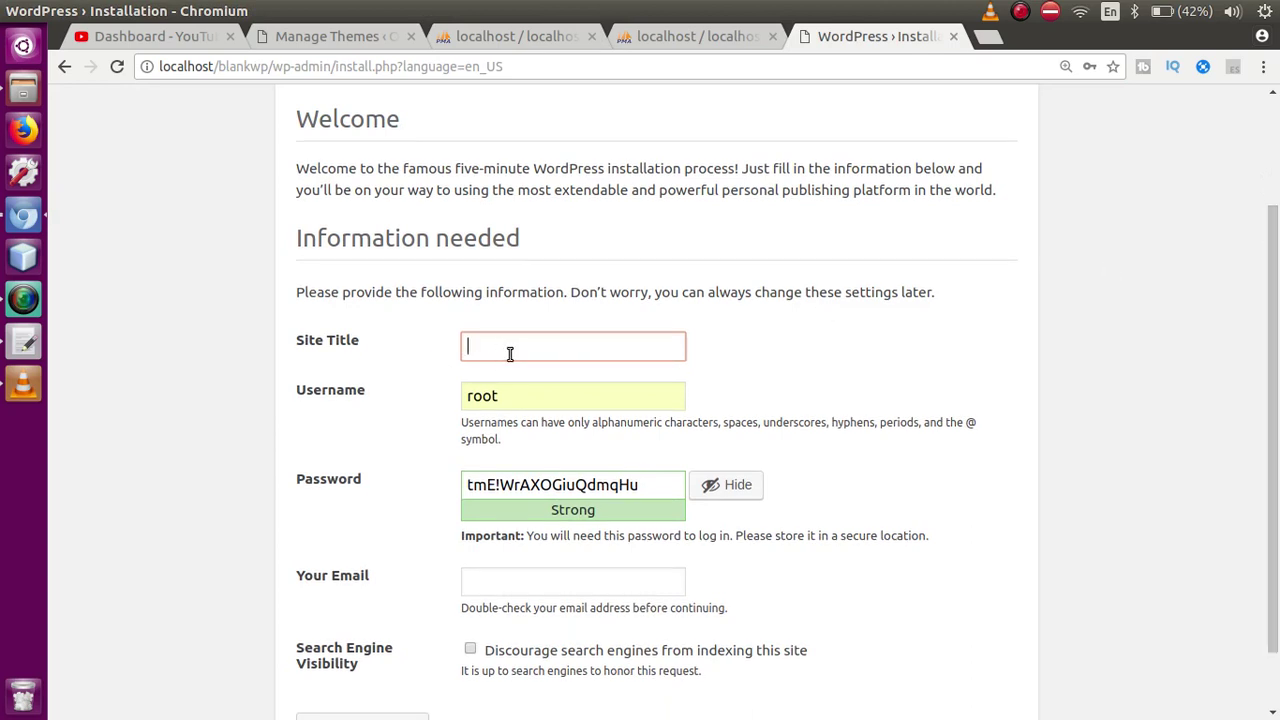
Install with site title 'Blank Wp Setup', username admin, a confirmed weak password and the admin e-mail.
{"action": "type", "text": "Blank Wp Set"}
{"action": "type", "text": "up"}
{"action": "left_click", "coordinate": [522, 405]}
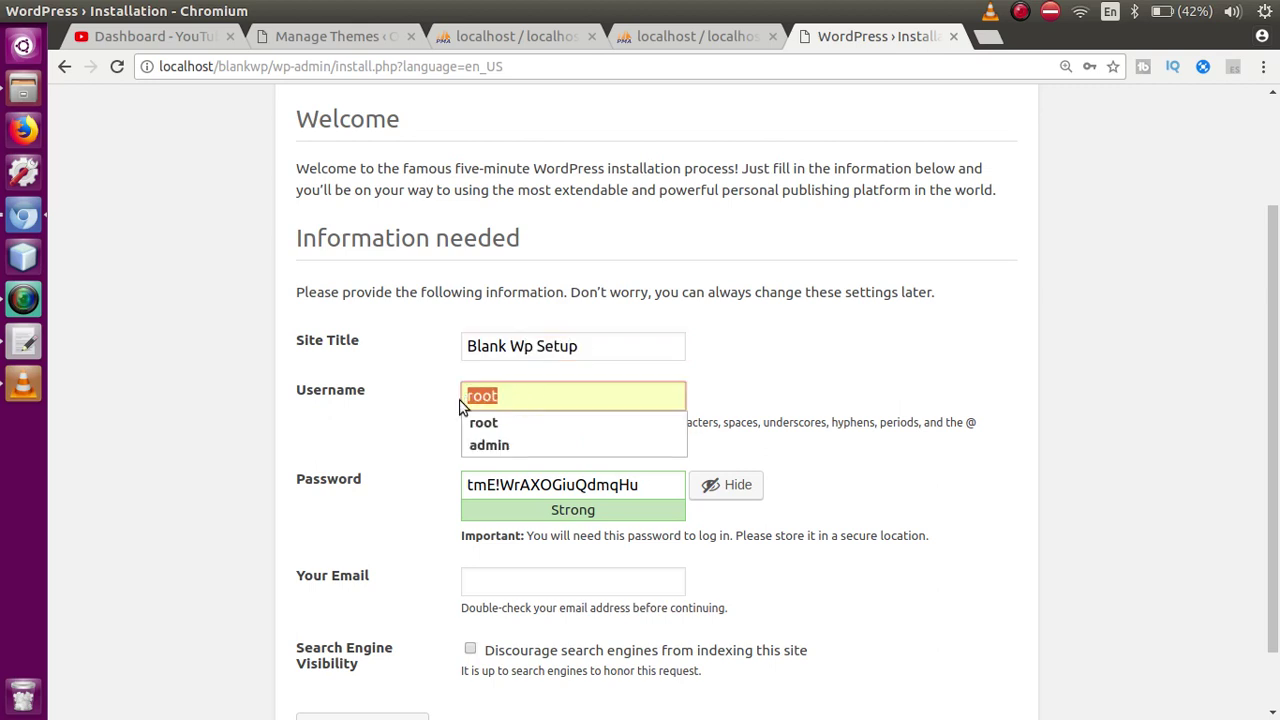
{"action": "key", "text": "Tab"}
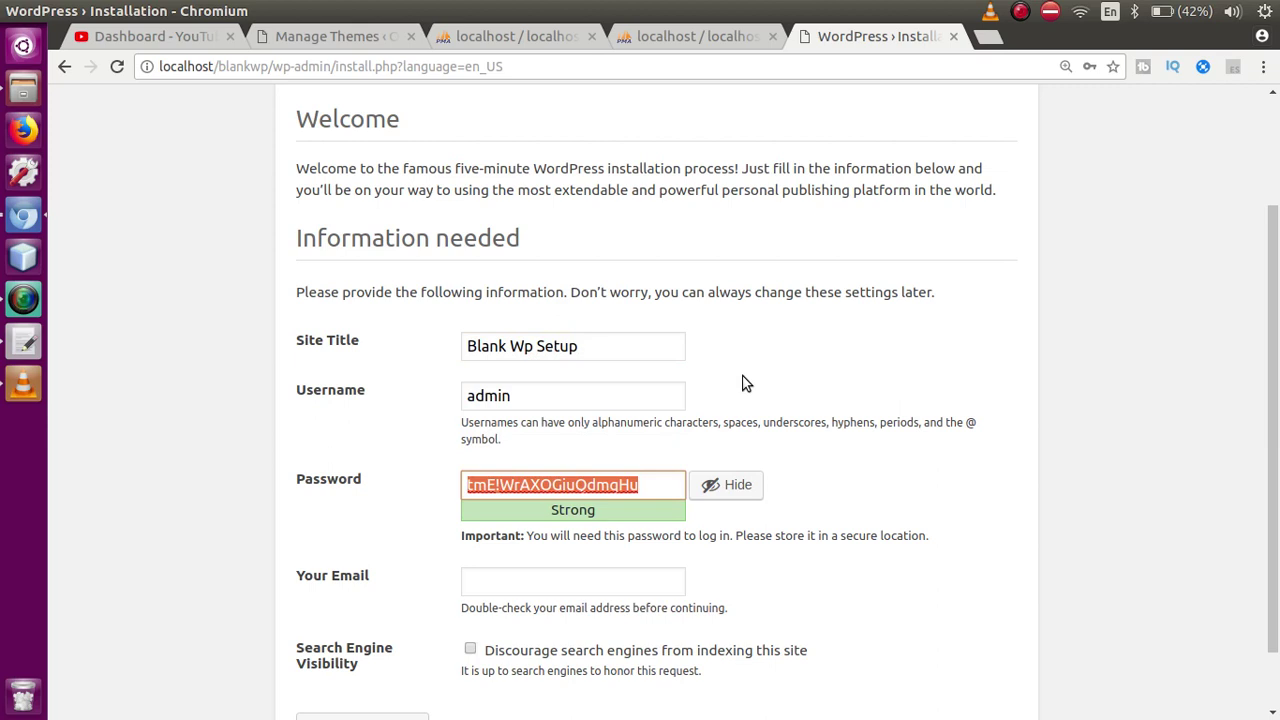
{"action": "left_click", "coordinate": [470, 577]}
{"action": "scroll", "coordinate": [1277, 322], "scroll_direction": "down", "scroll_amount": 2}
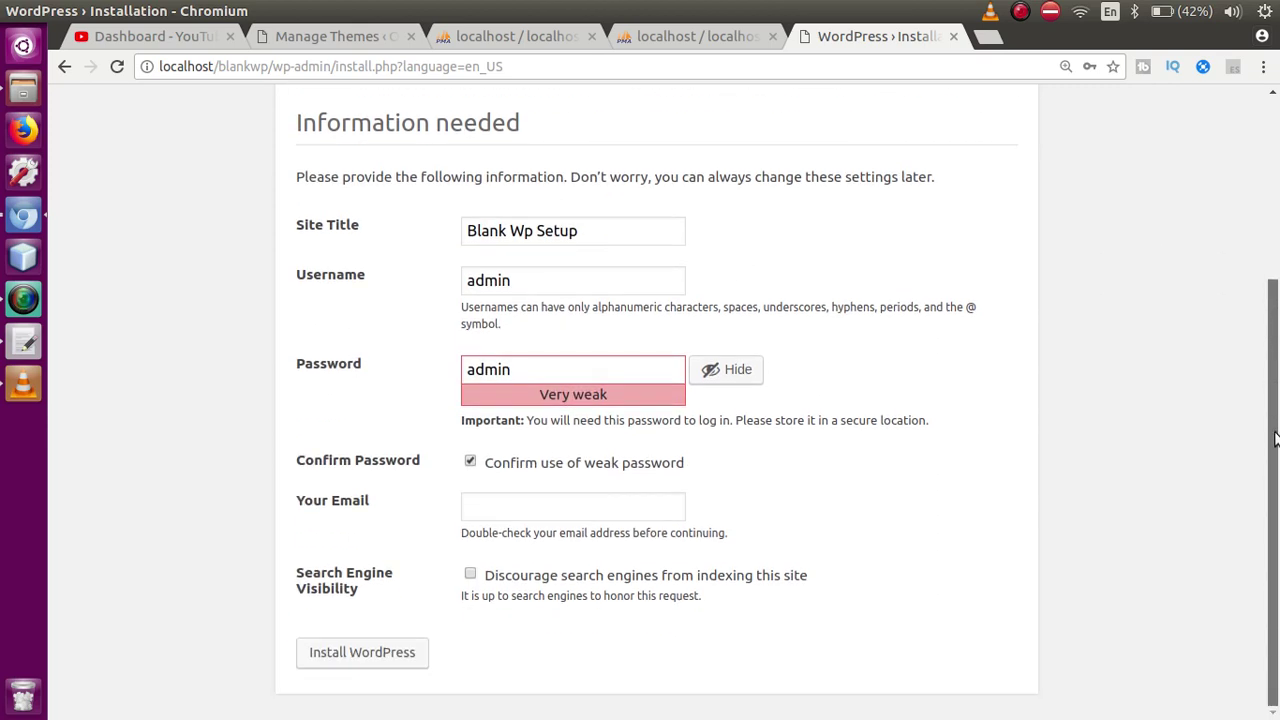
{"action": "left_click", "coordinate": [586, 510]}
{"action": "left_click", "coordinate": [560, 531]}
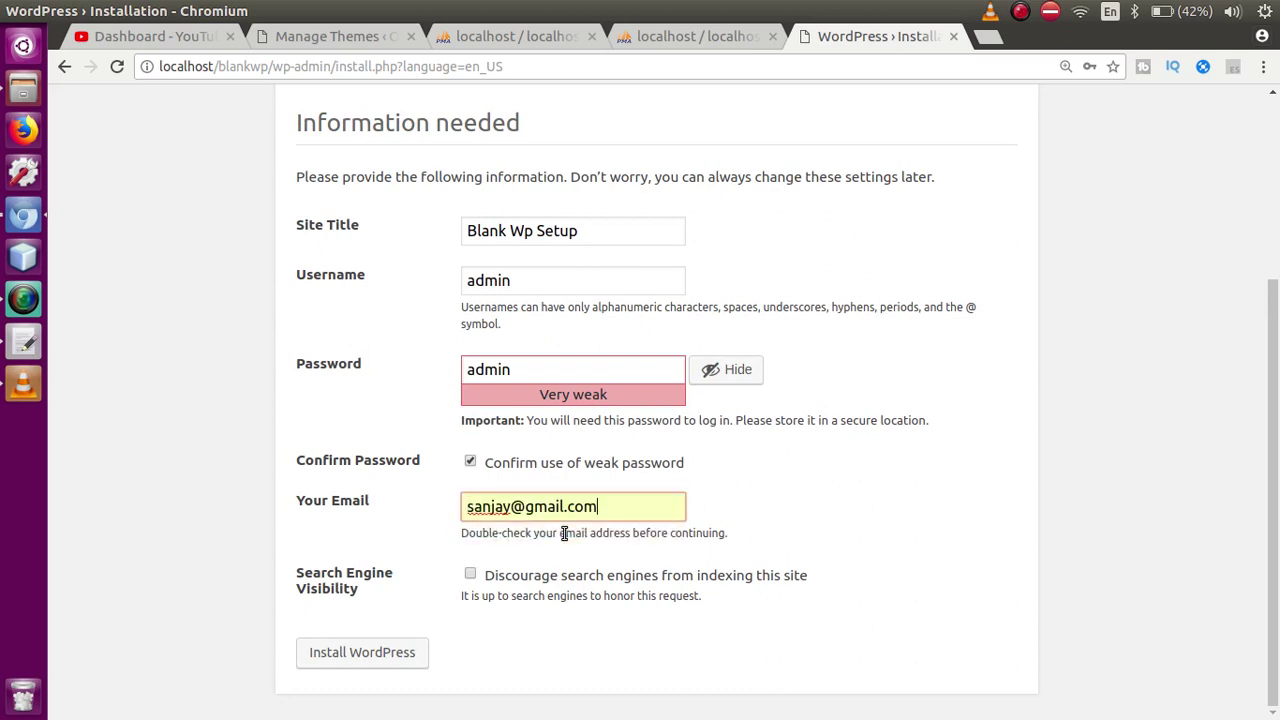
{"action": "left_click", "coordinate": [388, 650]}
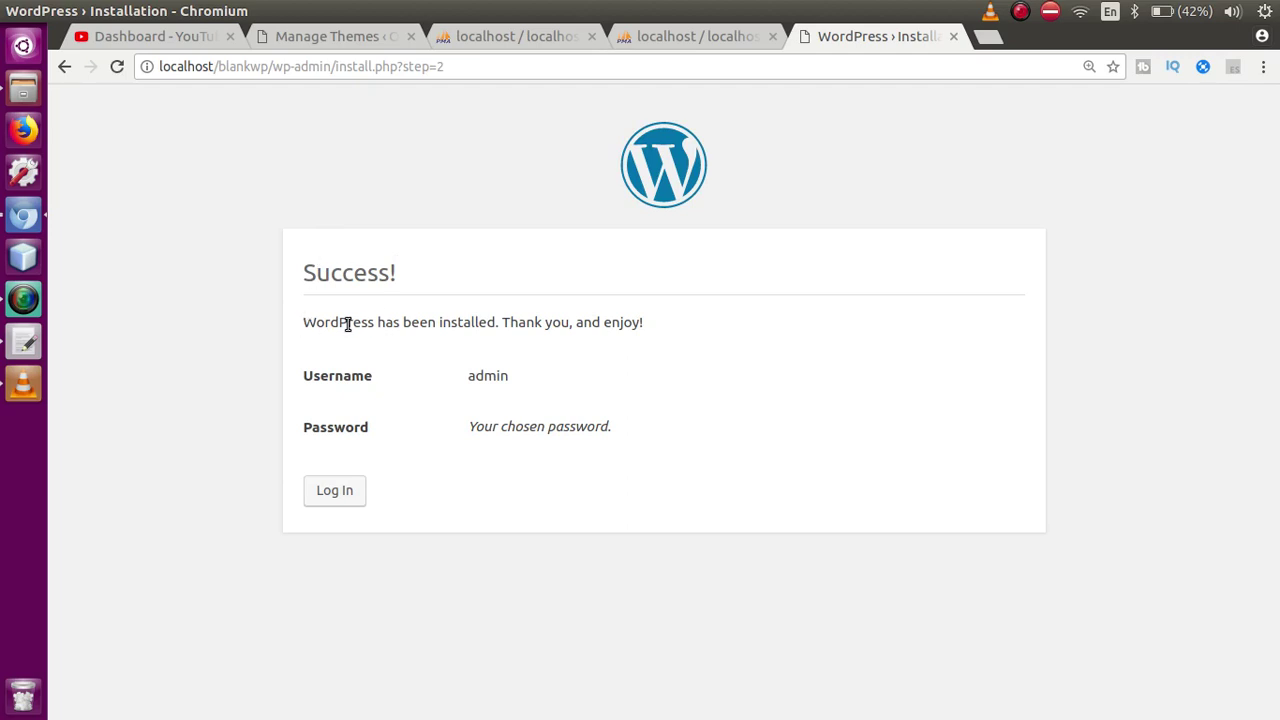
Log in to Blank Wp Setup as admin with its password, then switch to the phpMyAdmin blankwp tab.
{"action": "left_click", "coordinate": [335, 488]}
{"action": "left_click", "coordinate": [591, 380]}
{"action": "left_click", "coordinate": [524, 367]}
{"action": "key", "text": "ctrl+a"}
{"action": "key", "text": "BackSpace"}
{"action": "type", "text": "admin"}
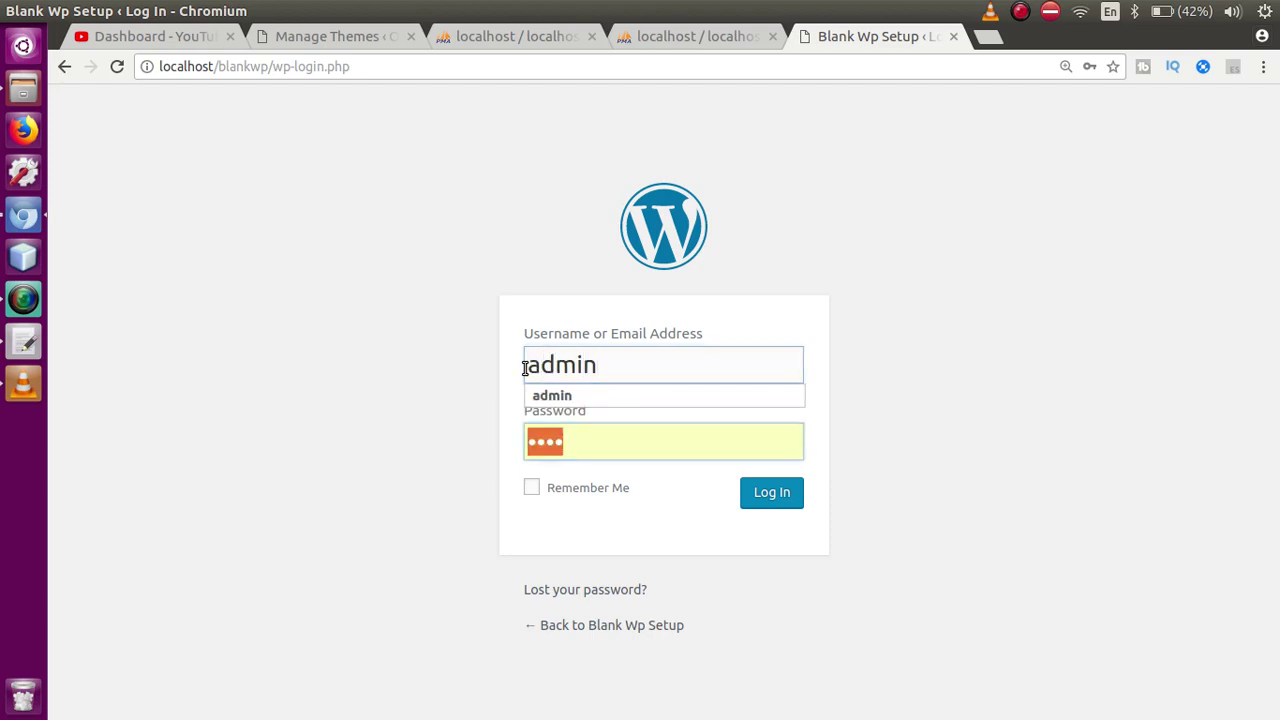
{"action": "key", "text": "Tab"}
{"action": "type", "text": "admin"}
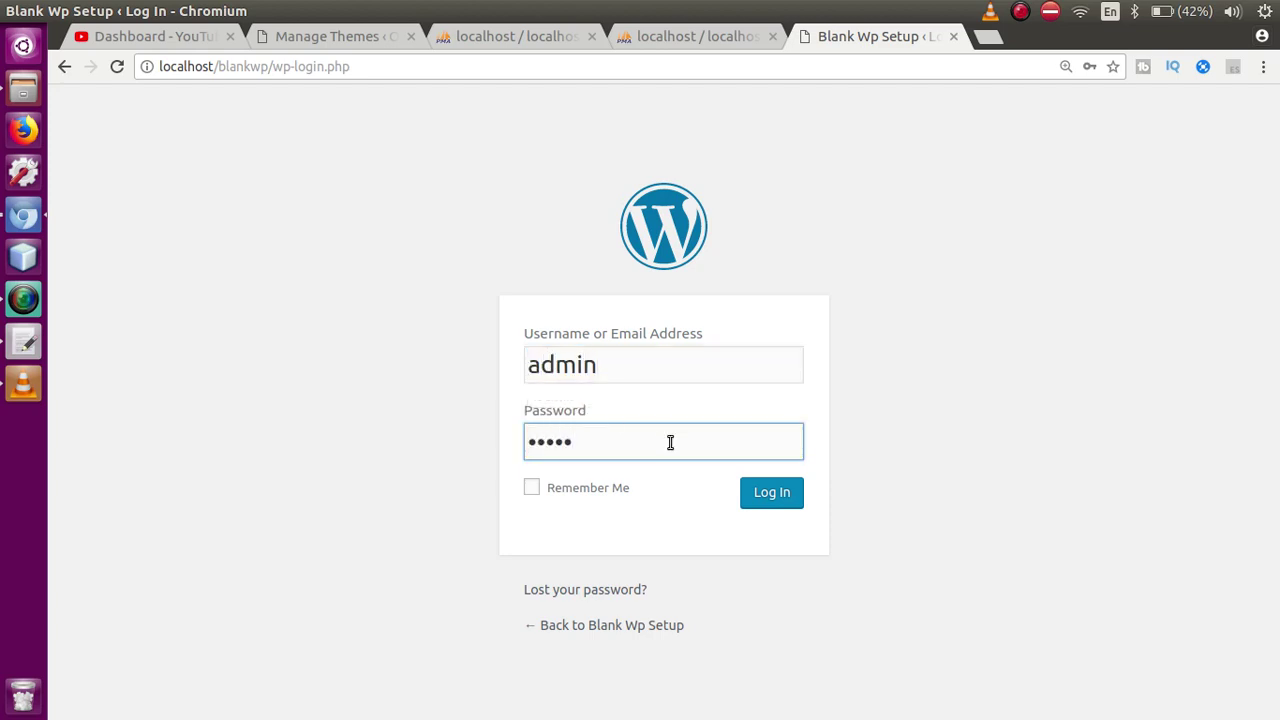
{"action": "left_click", "coordinate": [760, 493]}
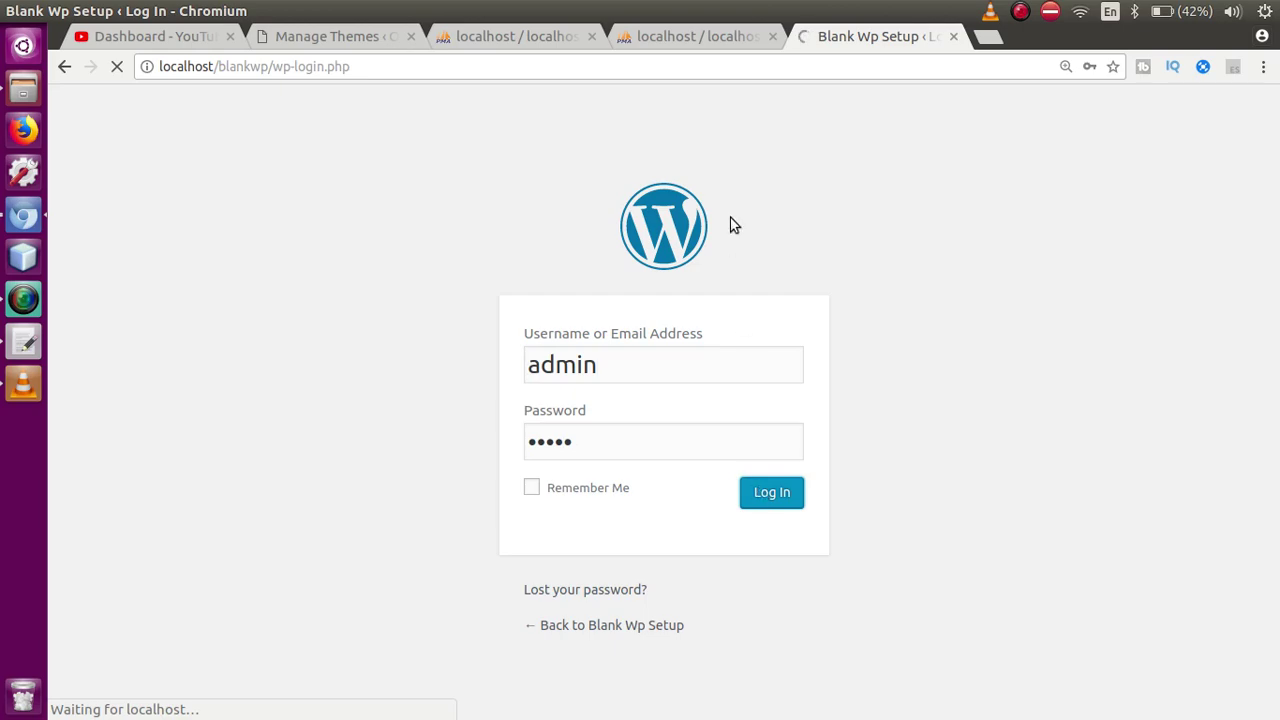
{"action": "left_click", "coordinate": [680, 38]}
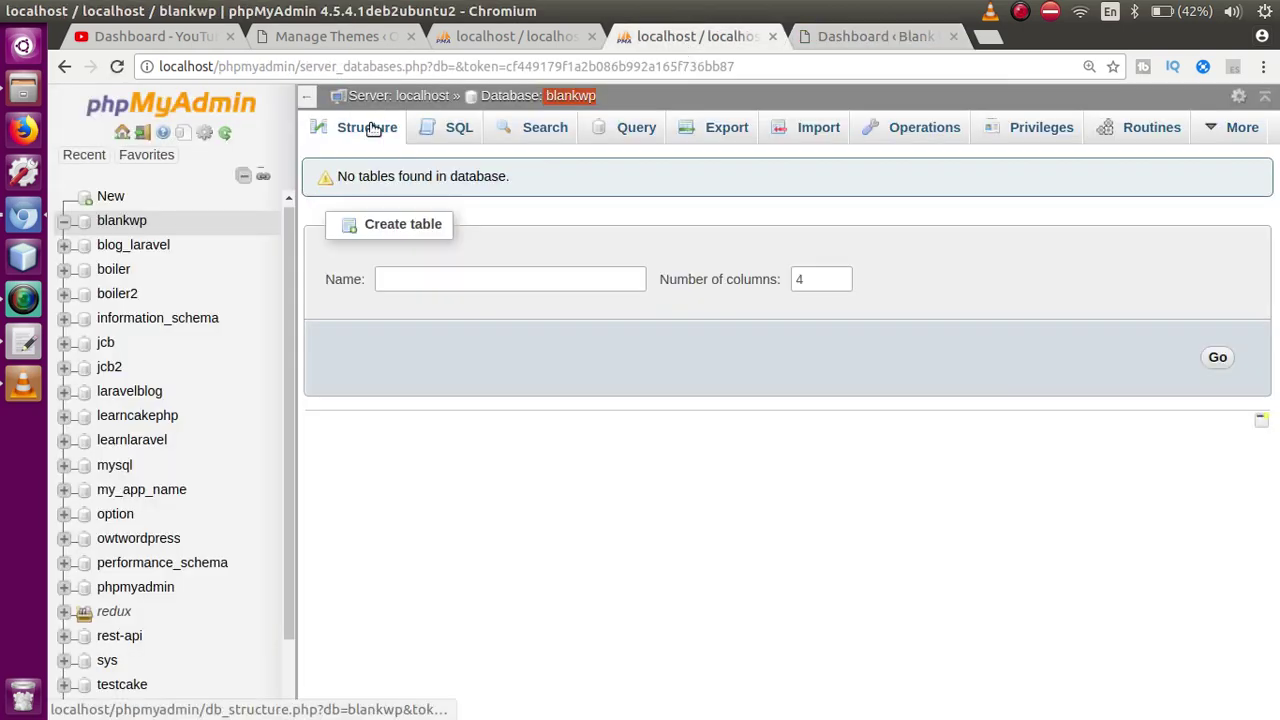
Refresh blankwp's Structure view to list its 12 wp_ tables, then return to the dashboard.
{"action": "left_click", "coordinate": [369, 128]}
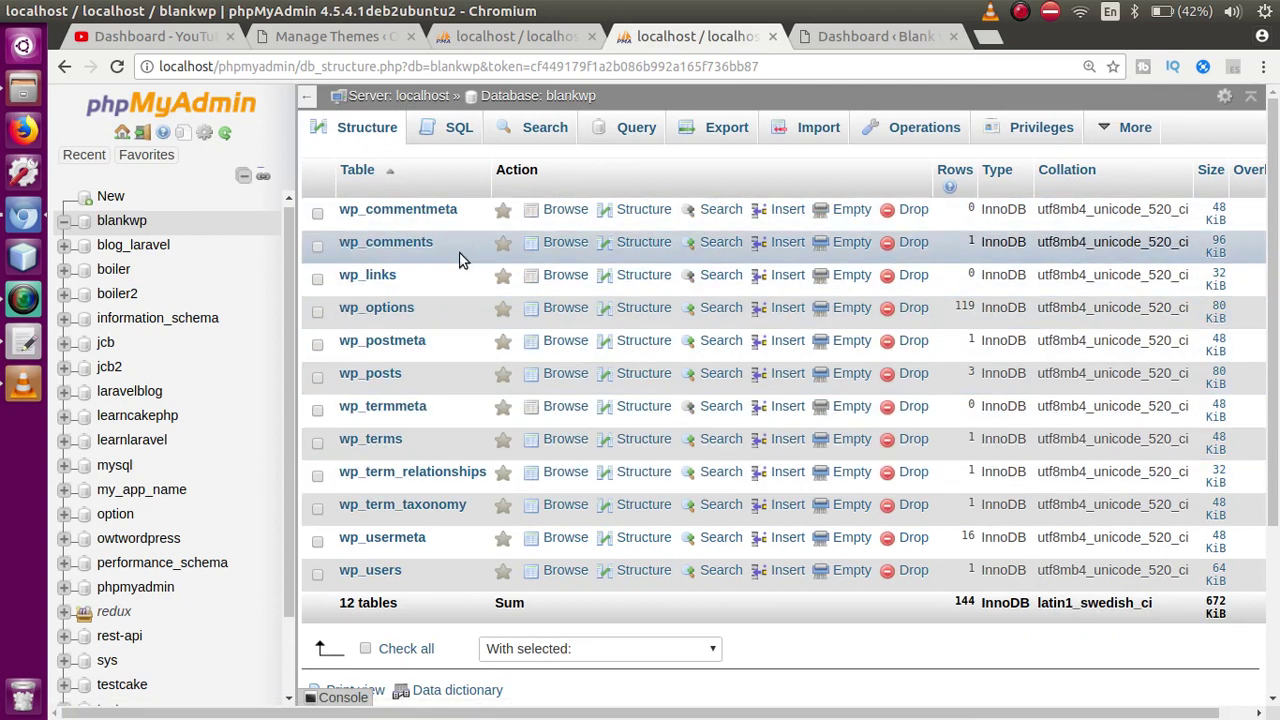
{"action": "left_click", "coordinate": [870, 36]}
Open the live site in a background tab, then show Blank Wp Setup's three themes, comparing with the other site's tab.
{"action": "mouse_move", "coordinate": [150, 100]}
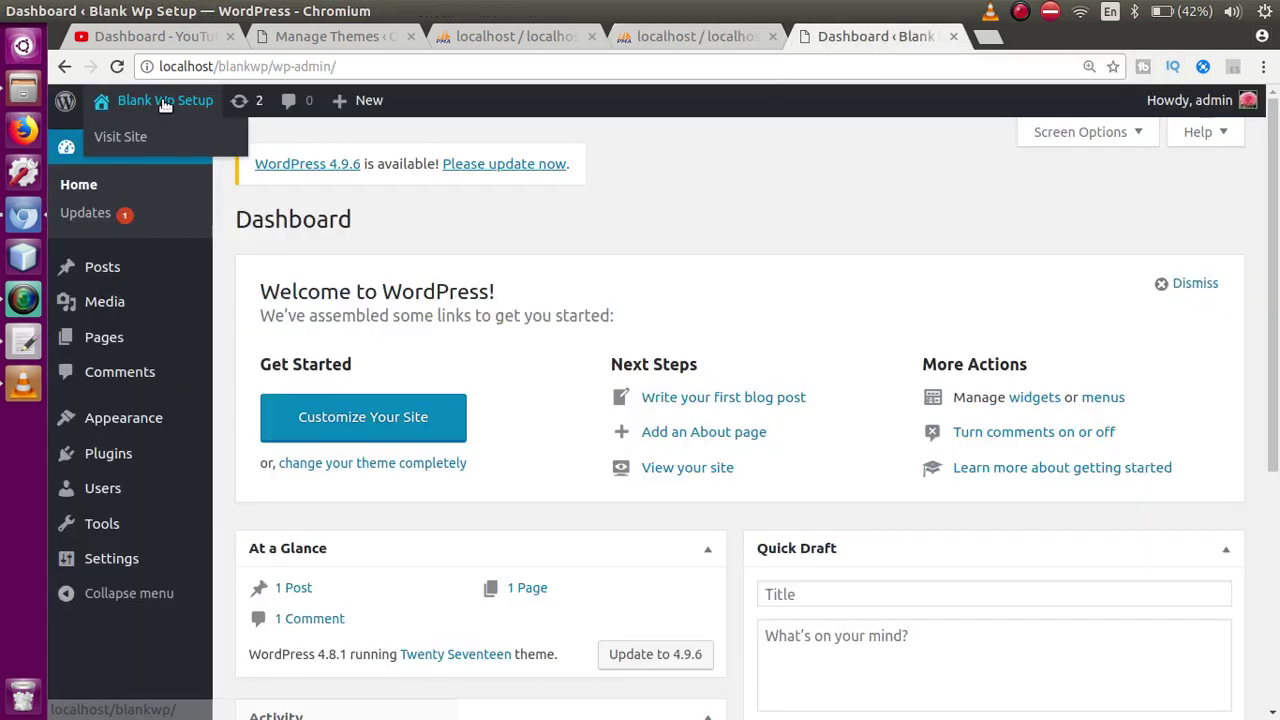
{"action": "middle_click", "coordinate": [123, 138]}
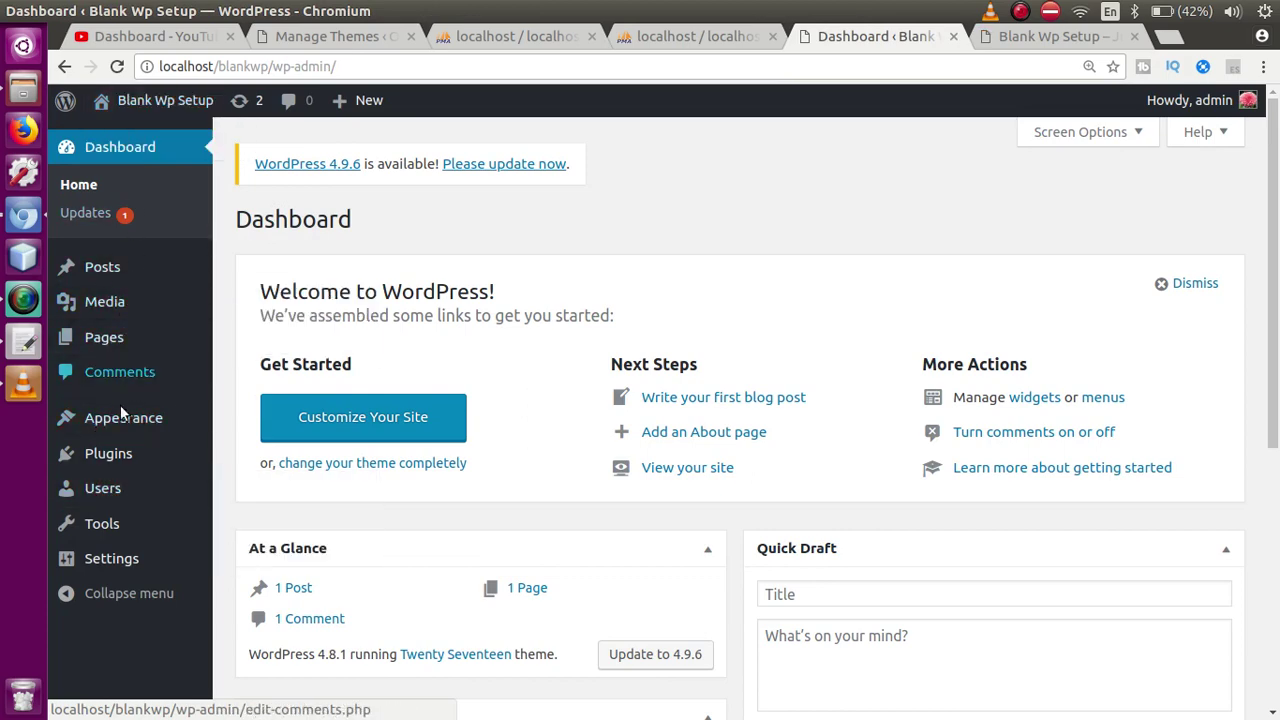
{"action": "mouse_move", "coordinate": [125, 425]}
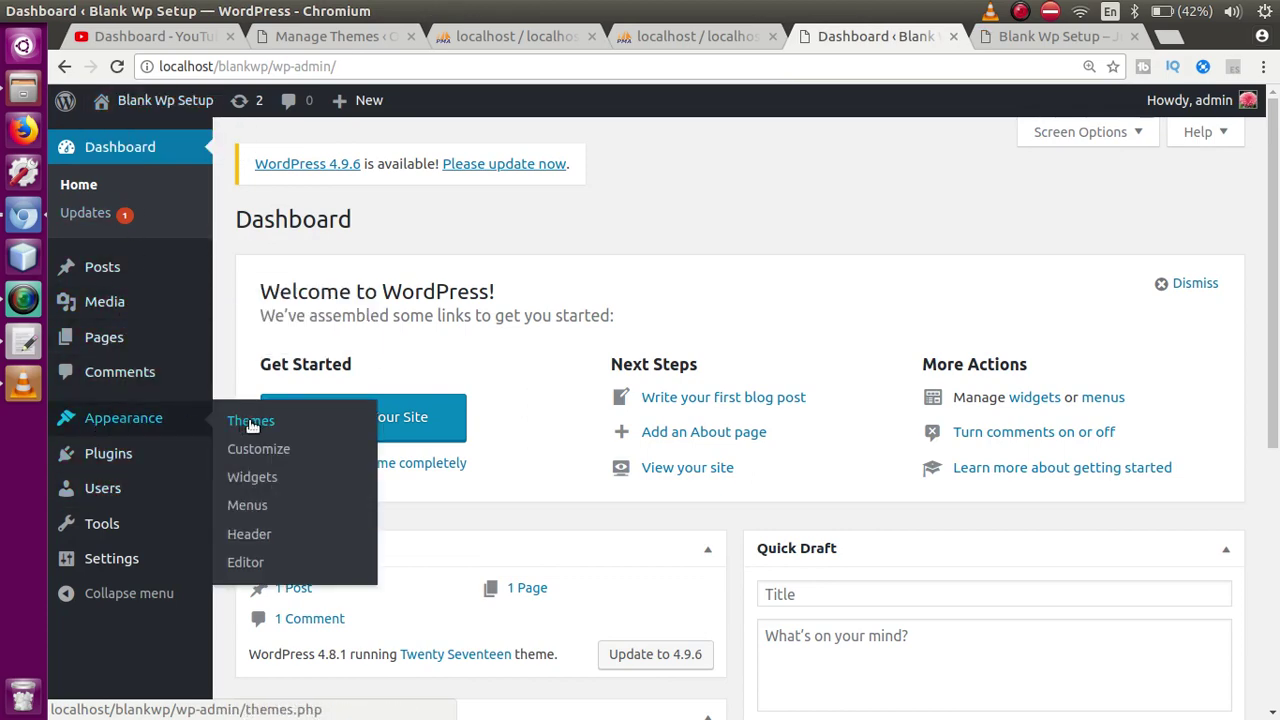
{"action": "left_click", "coordinate": [249, 422]}
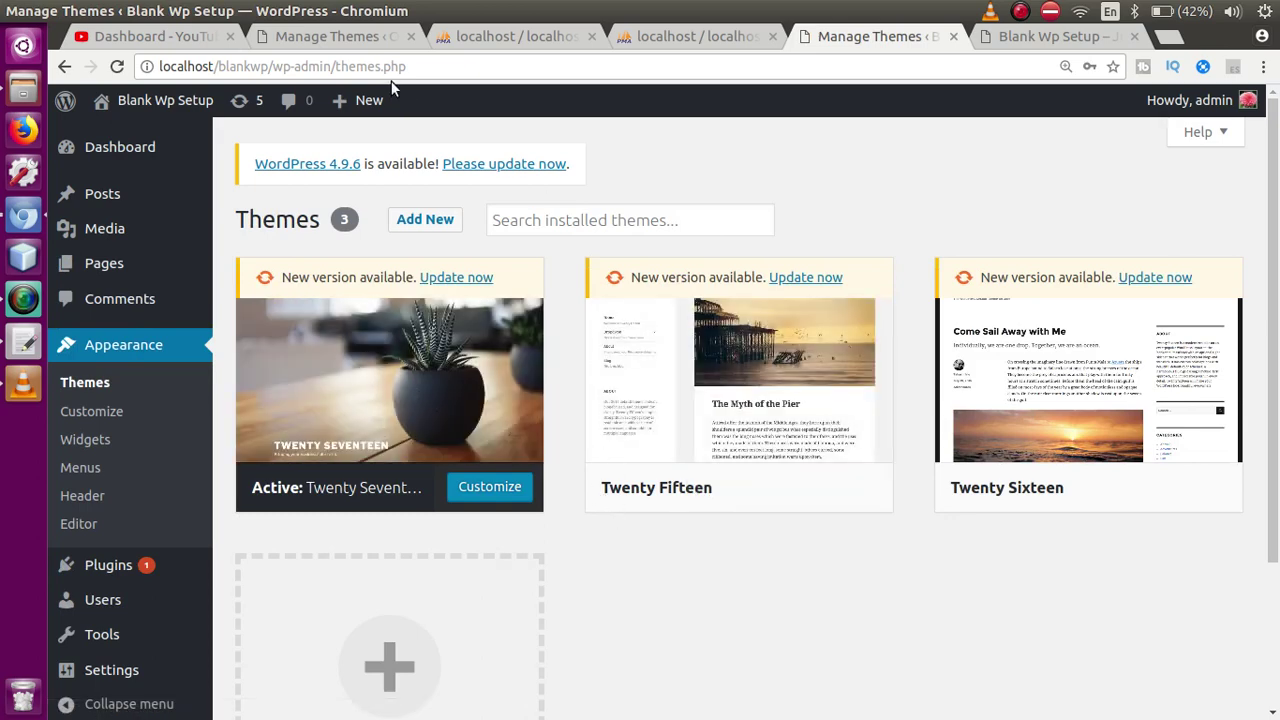
{"action": "left_click", "coordinate": [377, 42]}
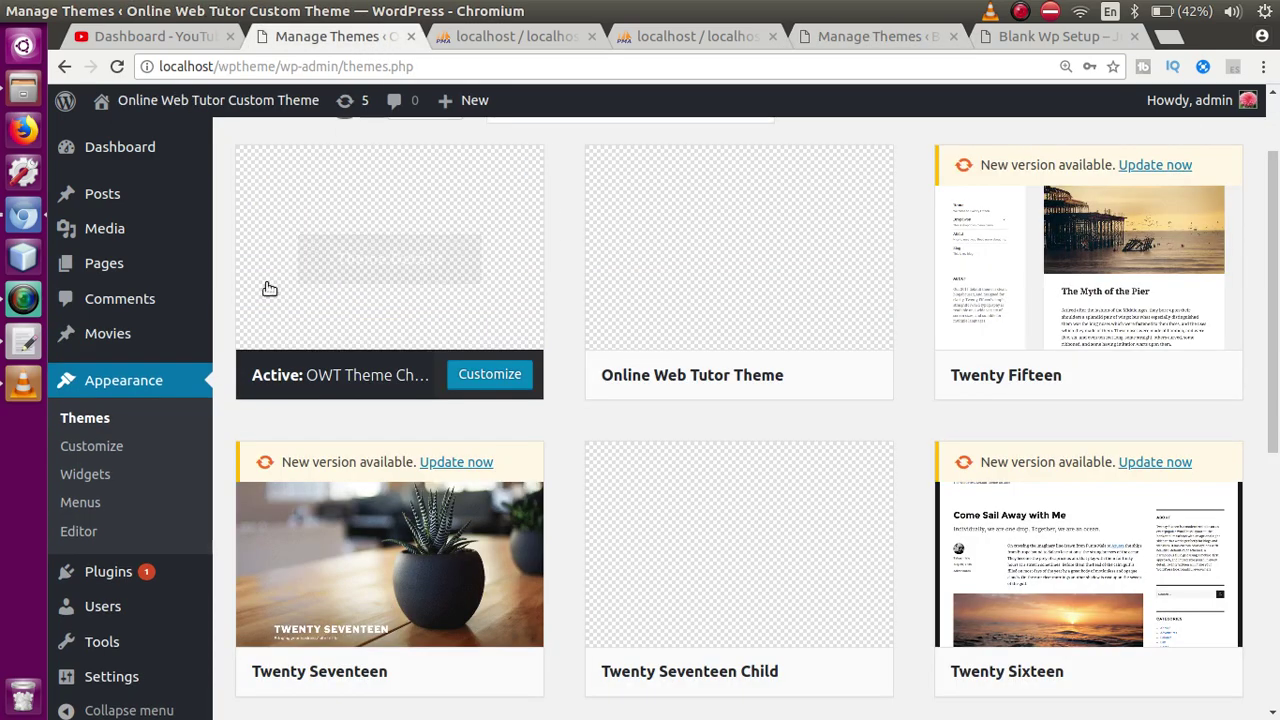
{"action": "left_click", "coordinate": [828, 40]}
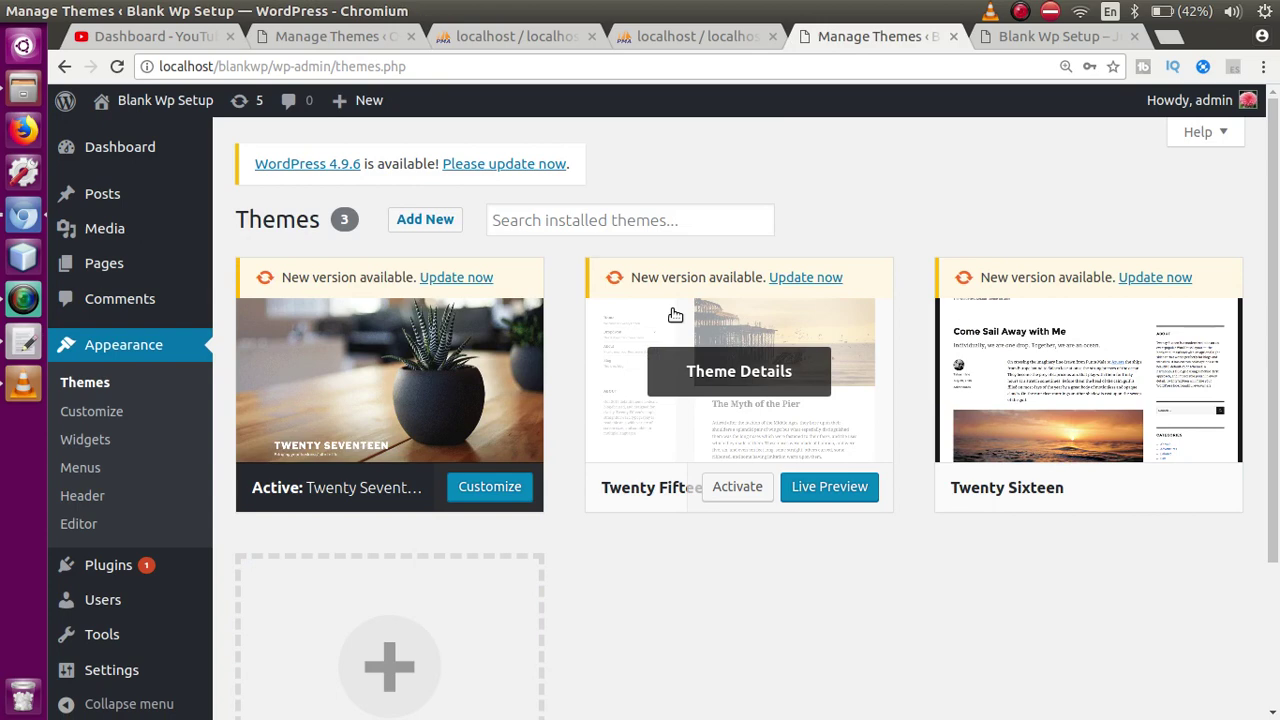
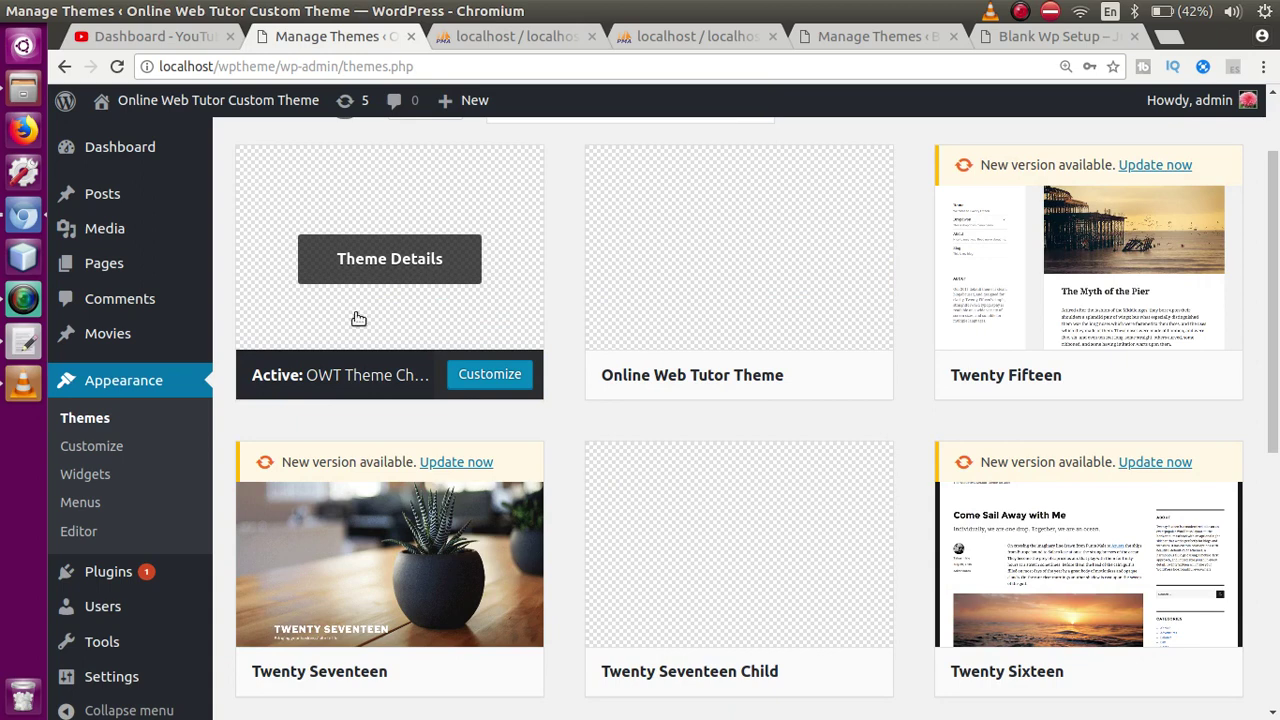
Search the plugin directory for 'wp migrate db' from Plugins > Add New.
{"action": "mouse_move", "coordinate": [120, 572]}
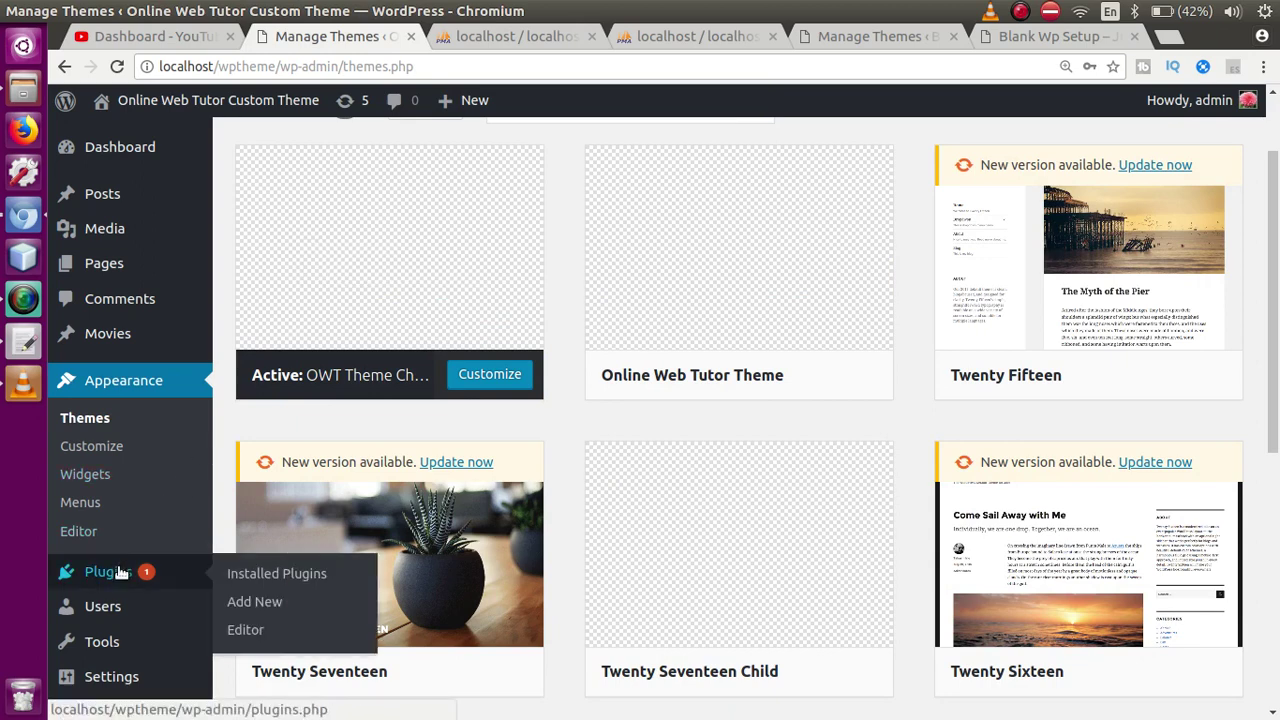
{"action": "left_click", "coordinate": [245, 599]}
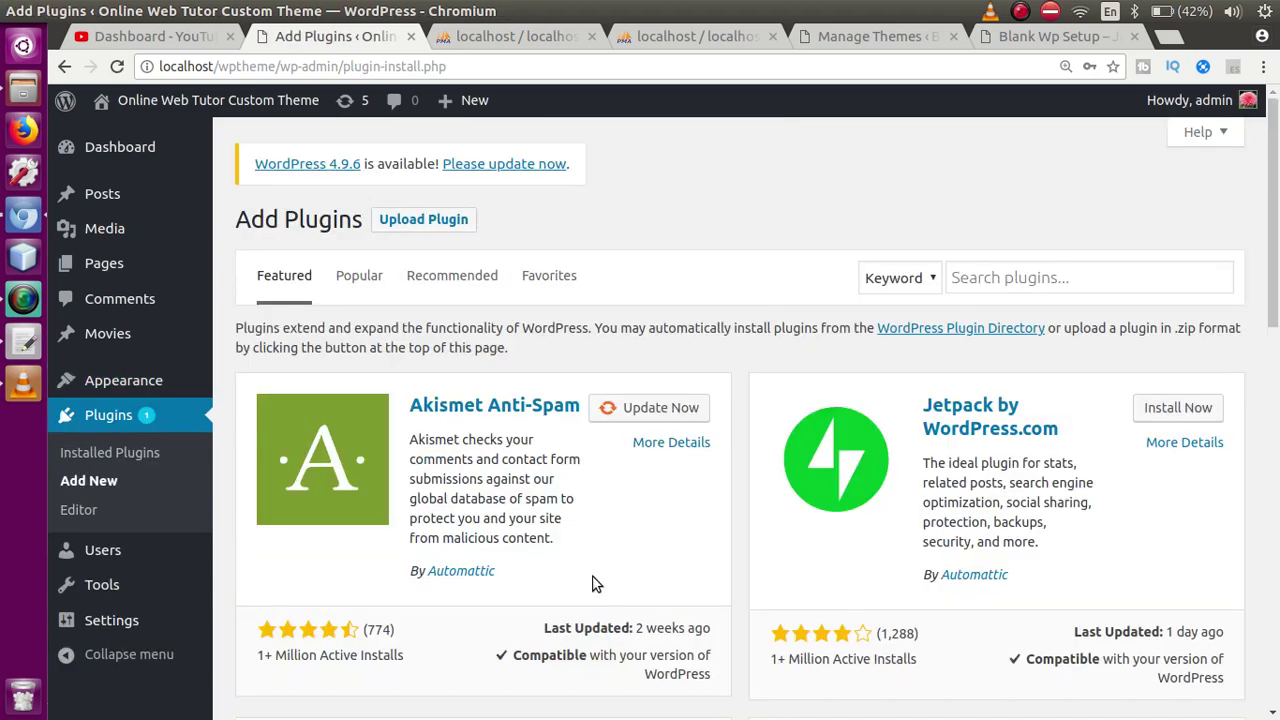
{"action": "left_click", "coordinate": [1022, 277]}
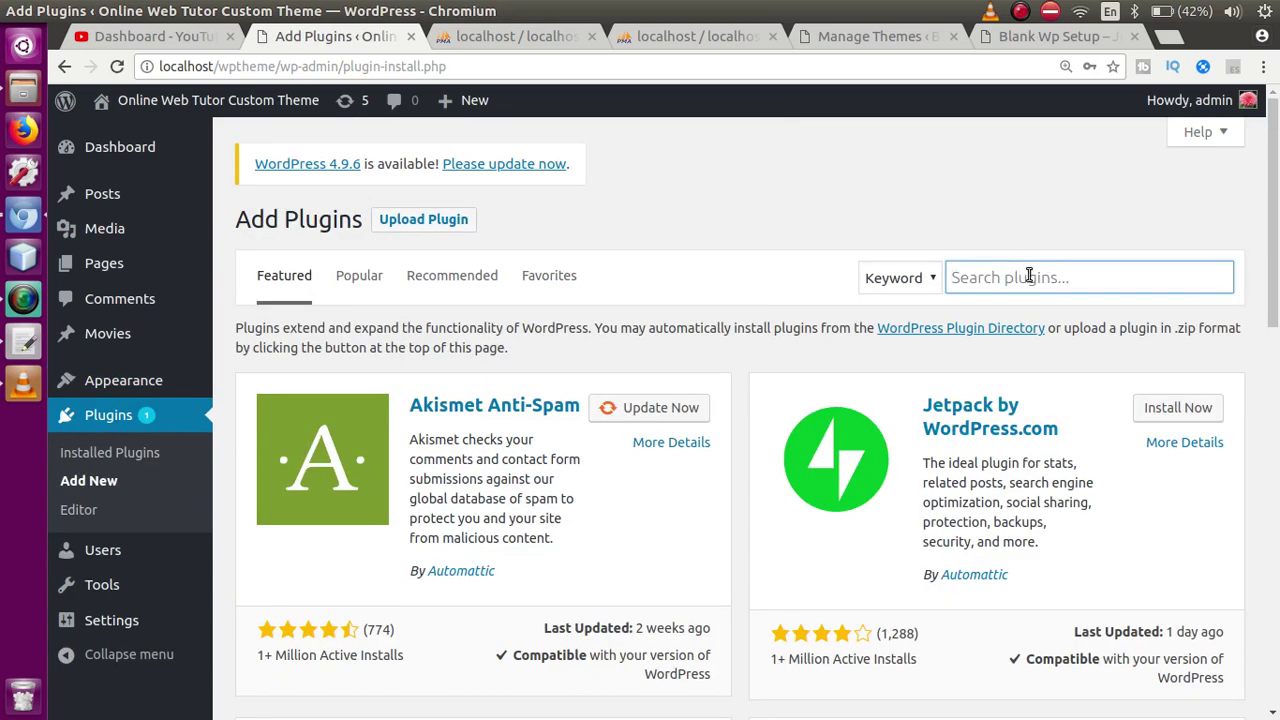
{"action": "type", "text": "wp migr"}
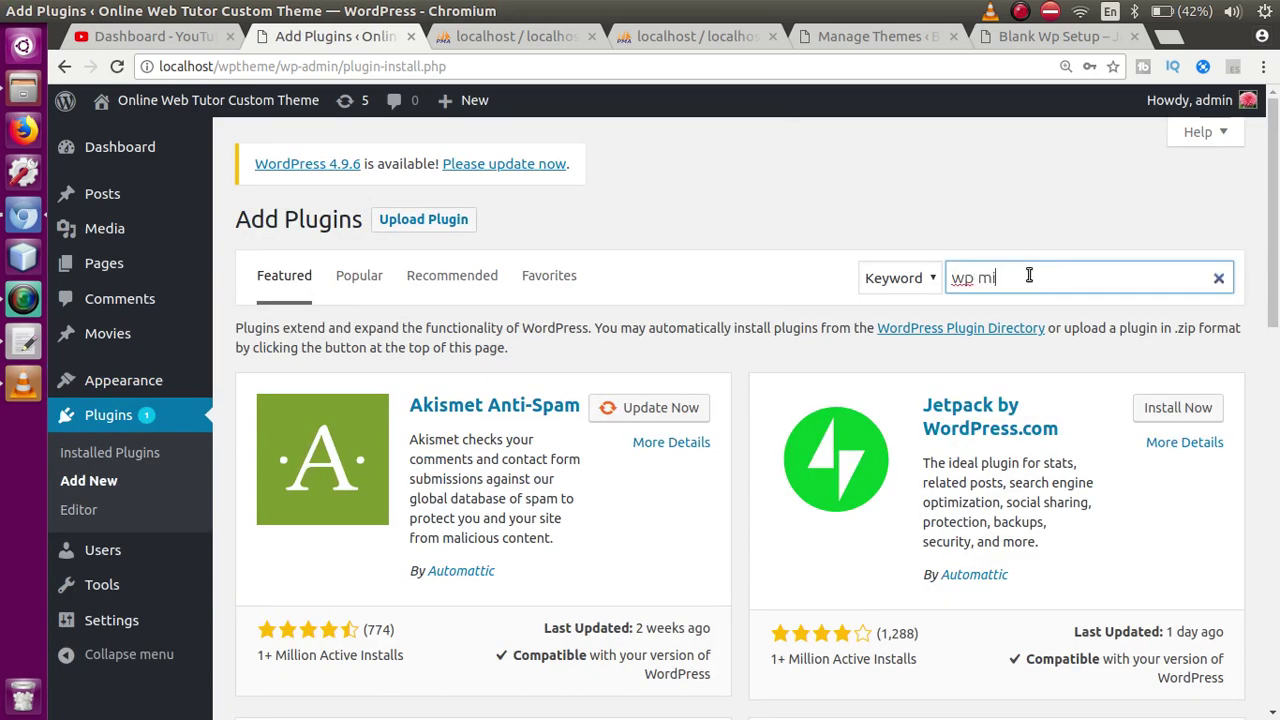
{"action": "type", "text": "ate dv"}
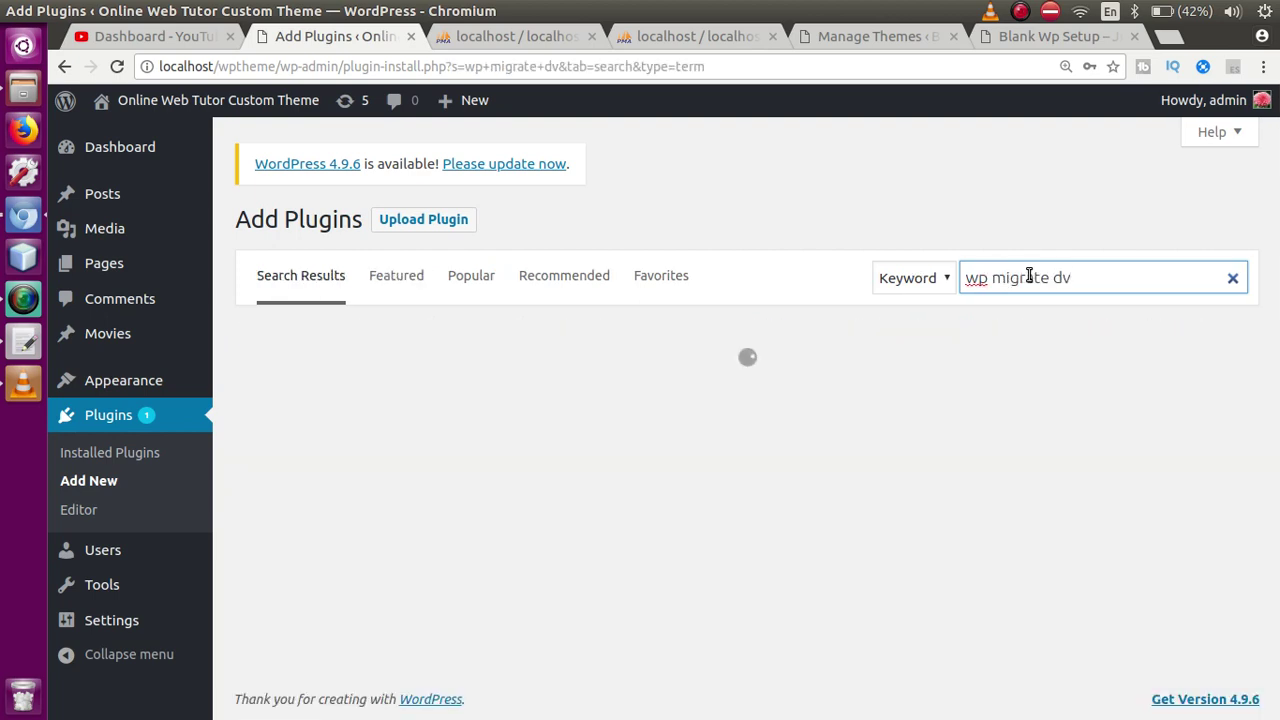
{"action": "key", "text": "BackSpace"}
{"action": "type", "text": "b"}
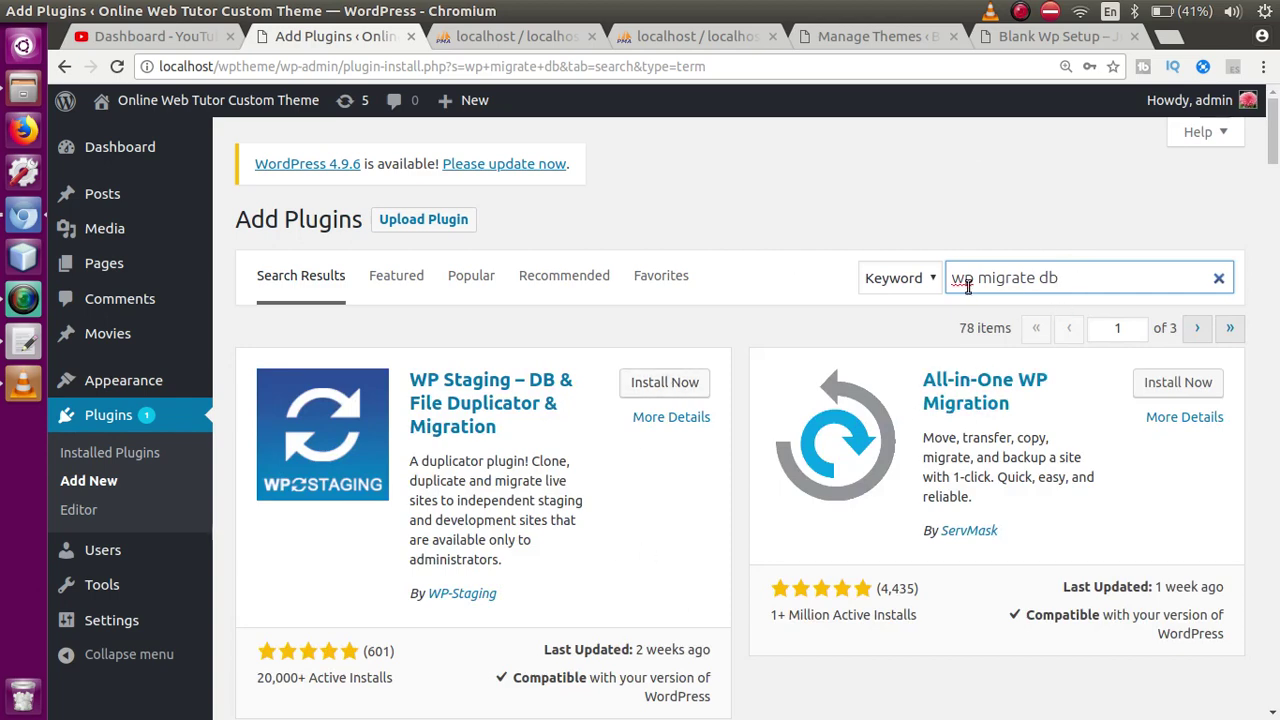
Install WP Migrate DB, which brings up an FTP connection request.
{"action": "scroll", "coordinate": [1252, 142], "scroll_direction": "down", "scroll_amount": 5}
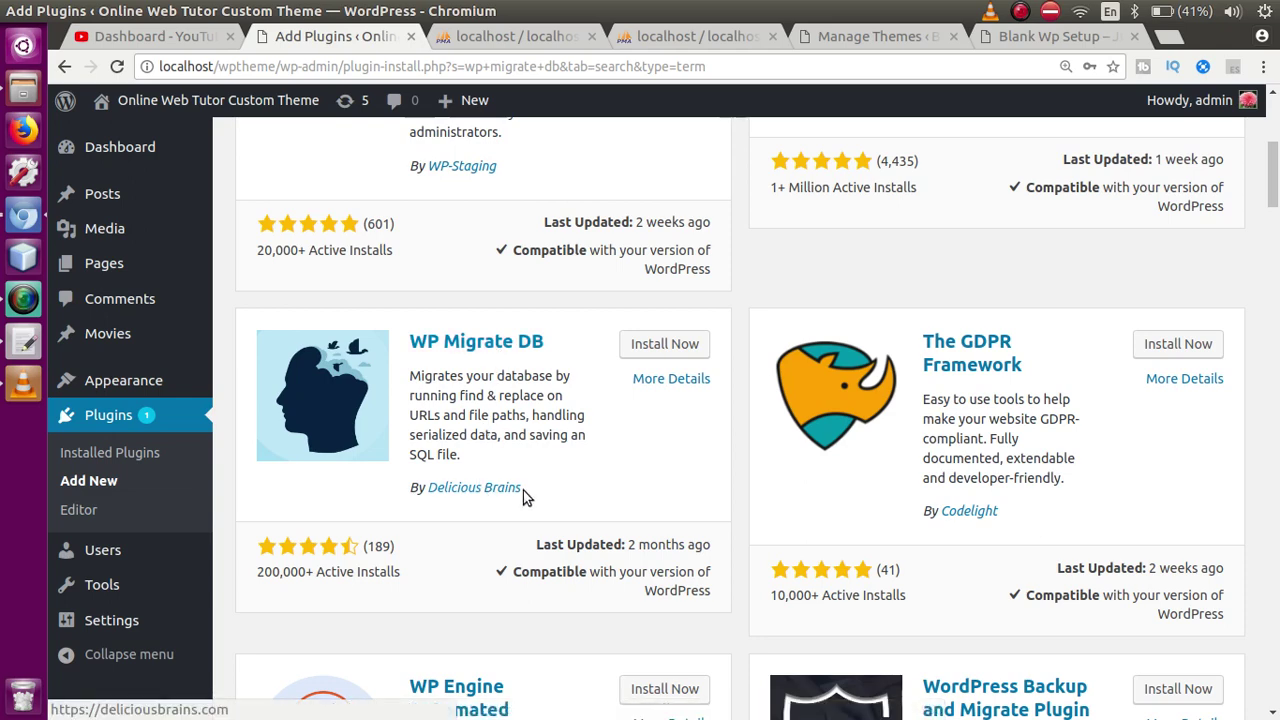
{"action": "left_click", "coordinate": [662, 350]}
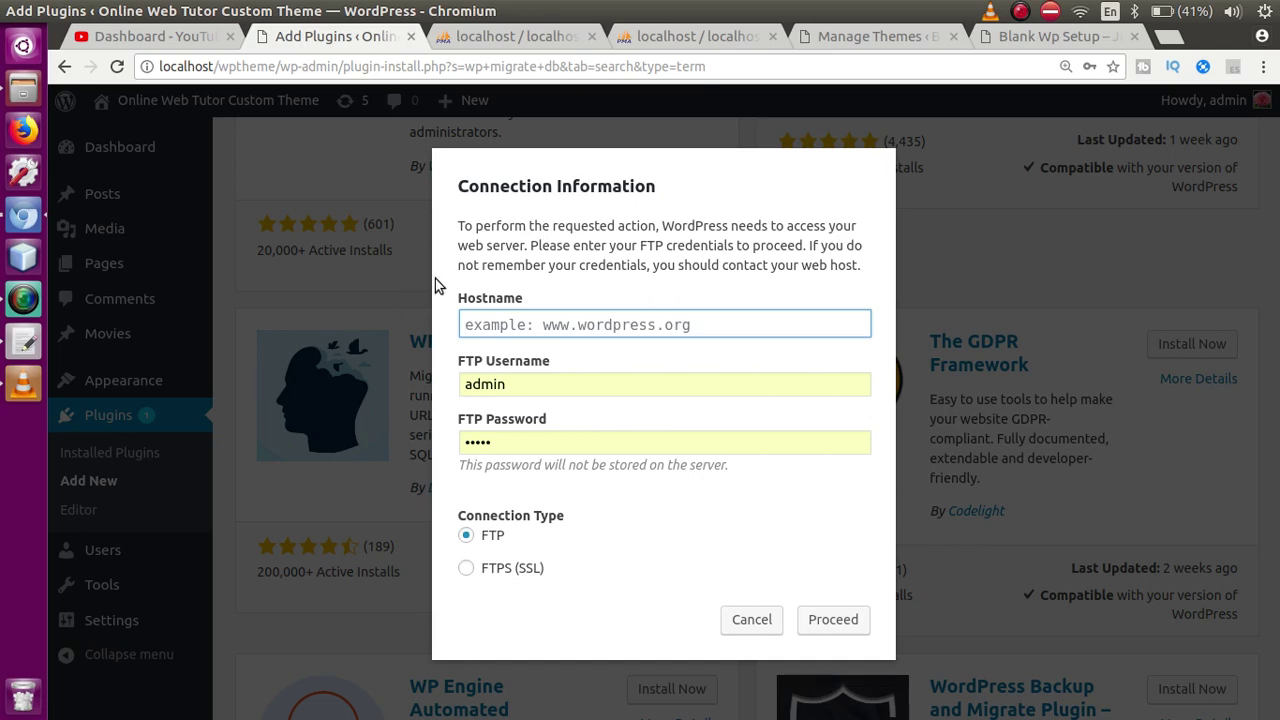
{"action": "left_click", "coordinate": [1170, 36]}
Search the web for 'wp migrate db' and download the plugin zip from WordPress.org.
{"action": "type", "text": "wp "}
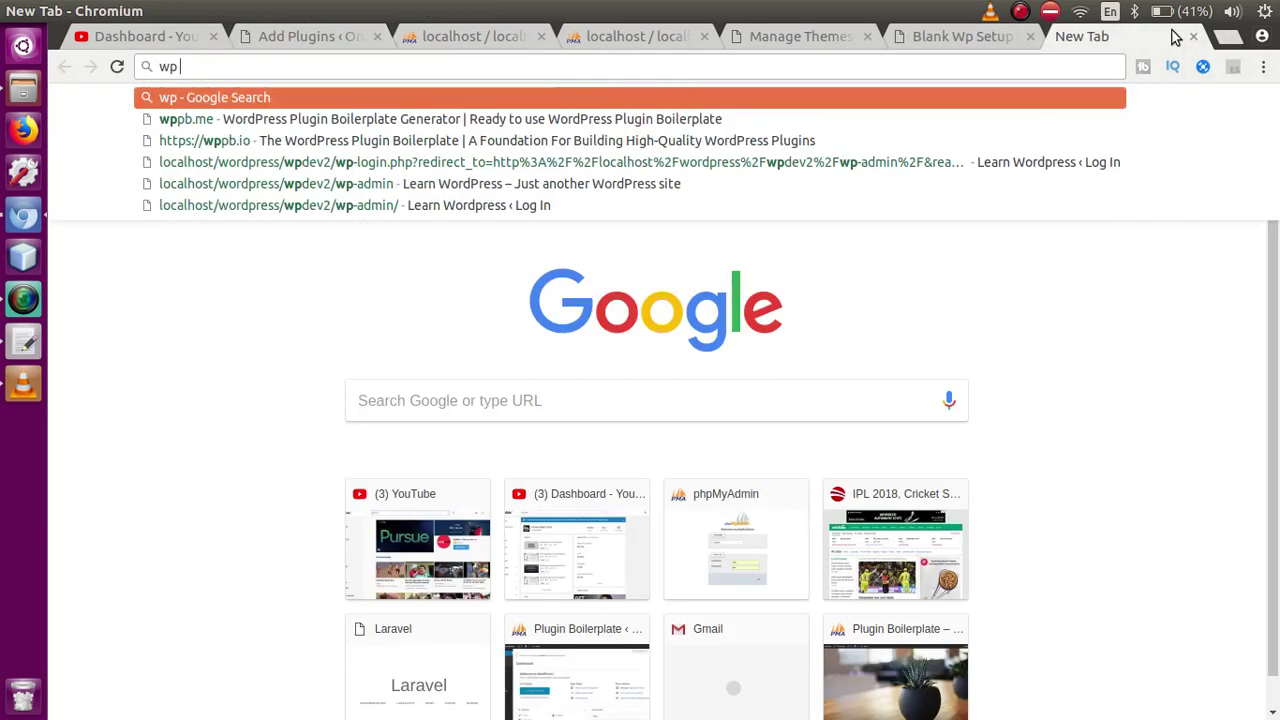
{"action": "type", "text": "migrate"}
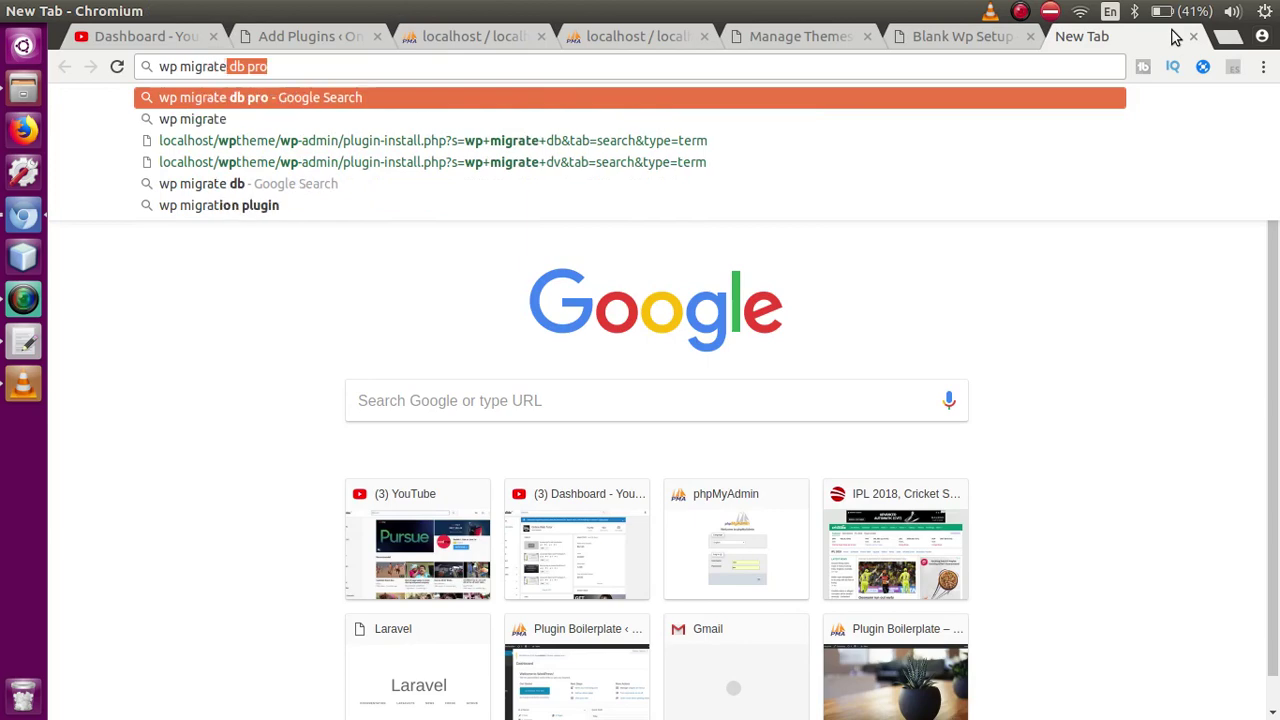
{"action": "type", "text": " db"}
{"action": "key", "text": "BackSpace"}
{"action": "key", "text": "Return"}
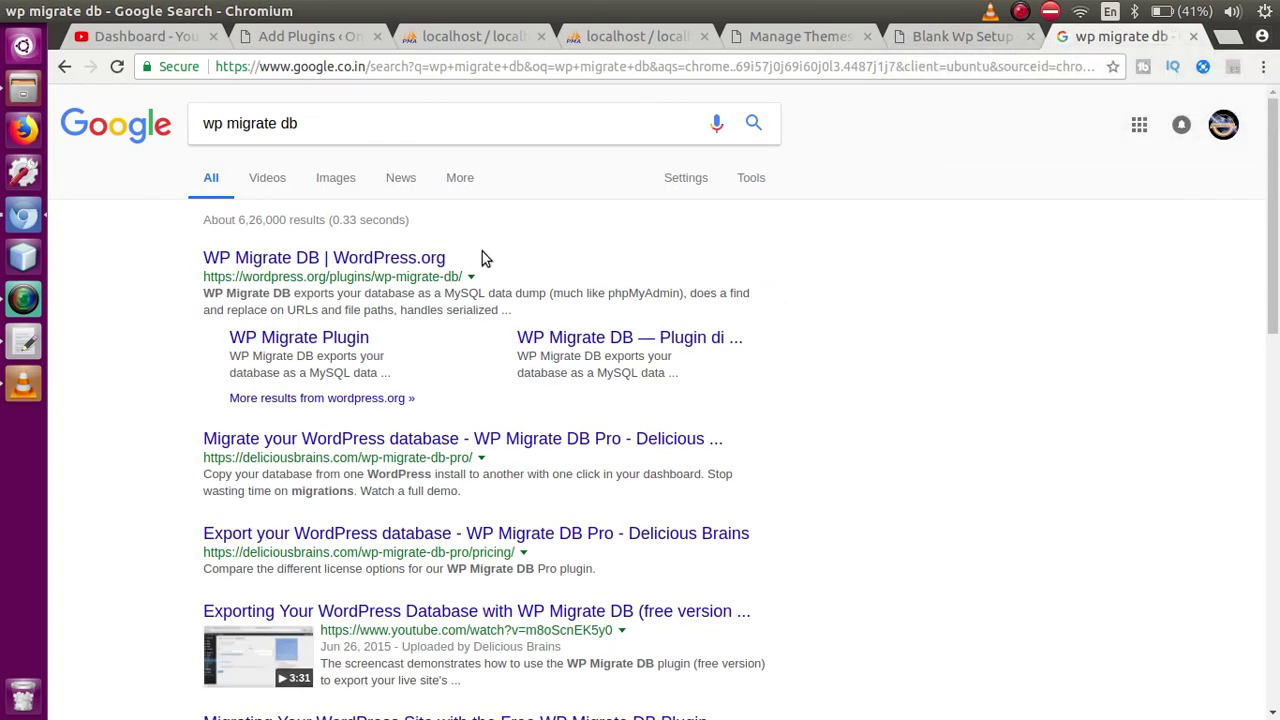
{"action": "left_click", "coordinate": [423, 261]}
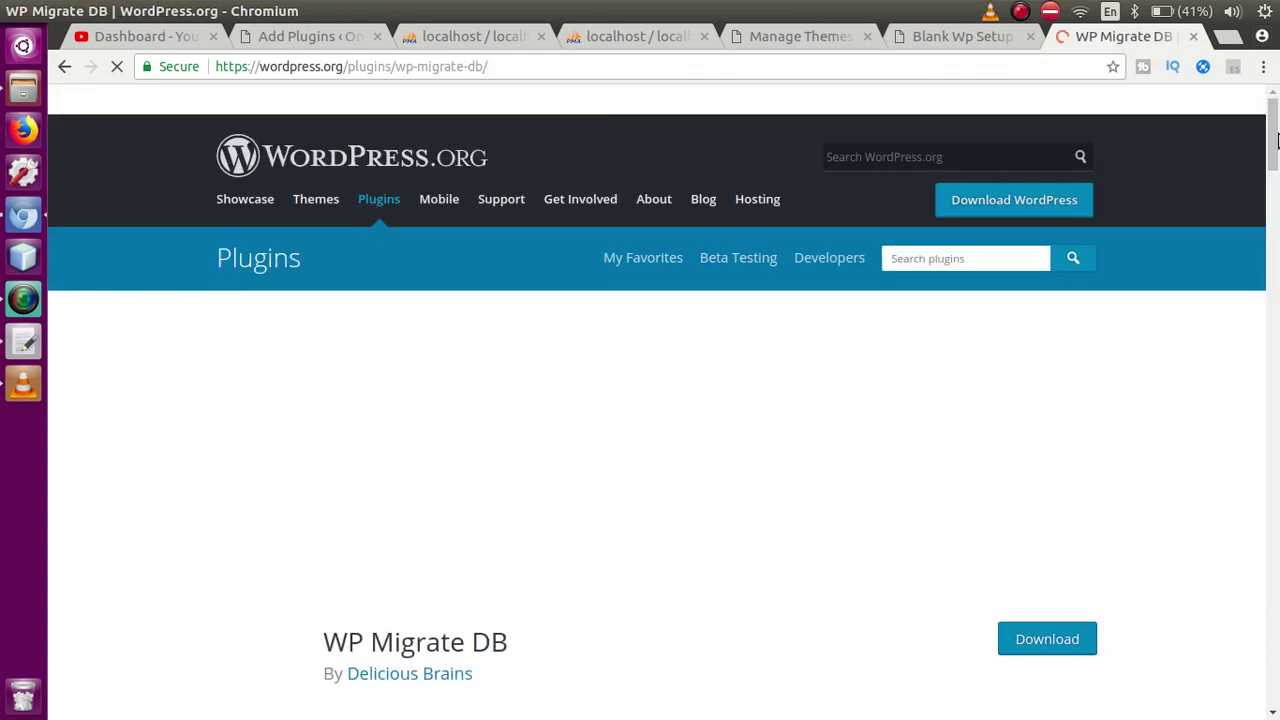
{"action": "scroll", "coordinate": [1277, 140], "scroll_direction": "down", "scroll_amount": 3}
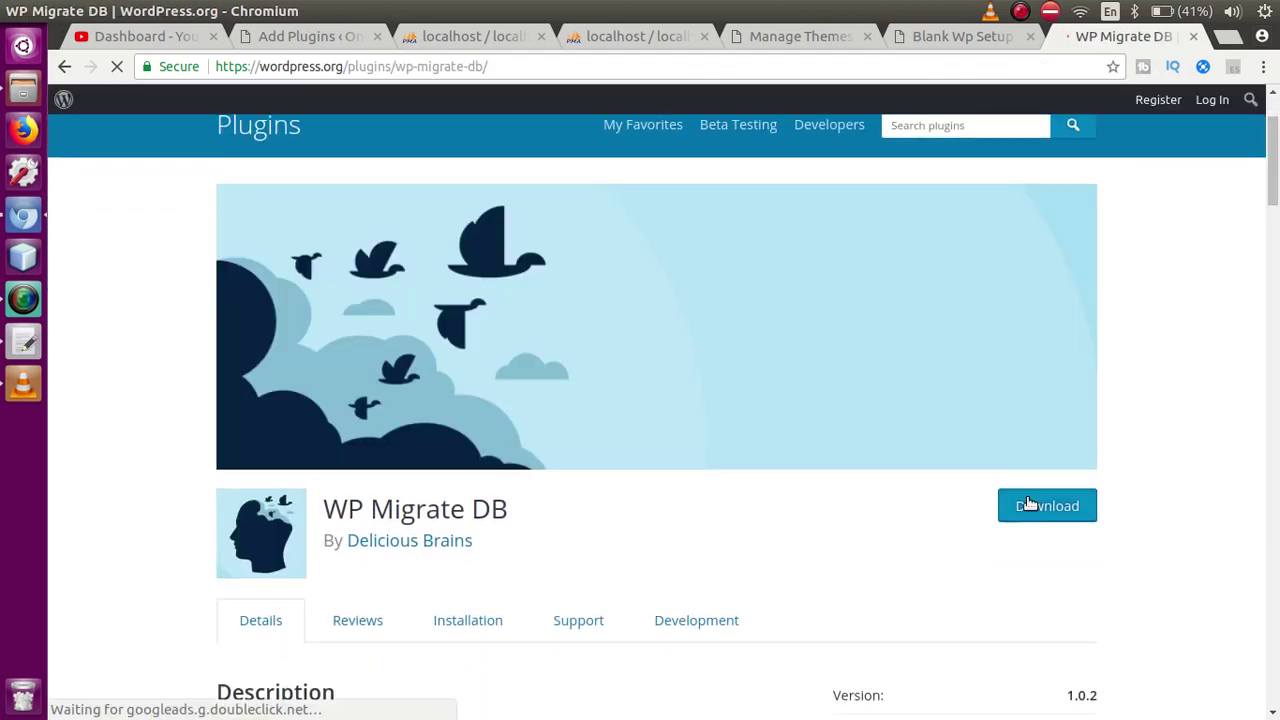
{"action": "left_click", "coordinate": [1029, 503]}
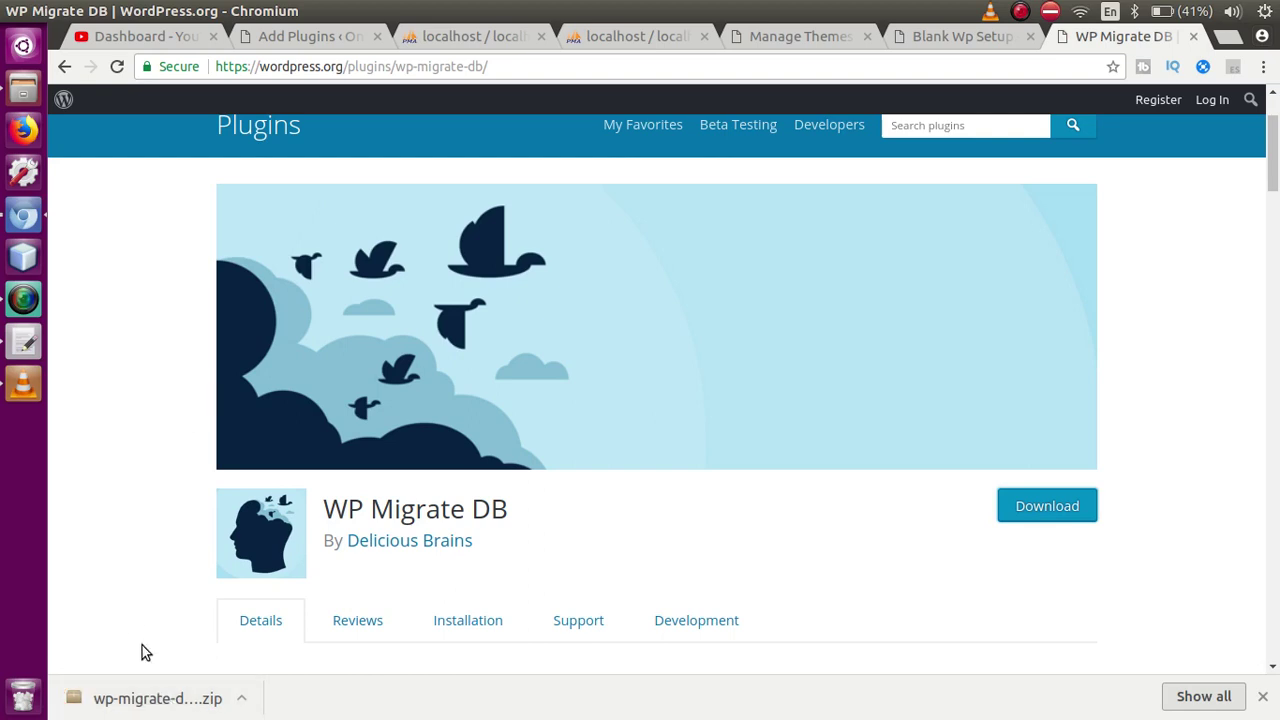
{"action": "left_click", "coordinate": [26, 93]}
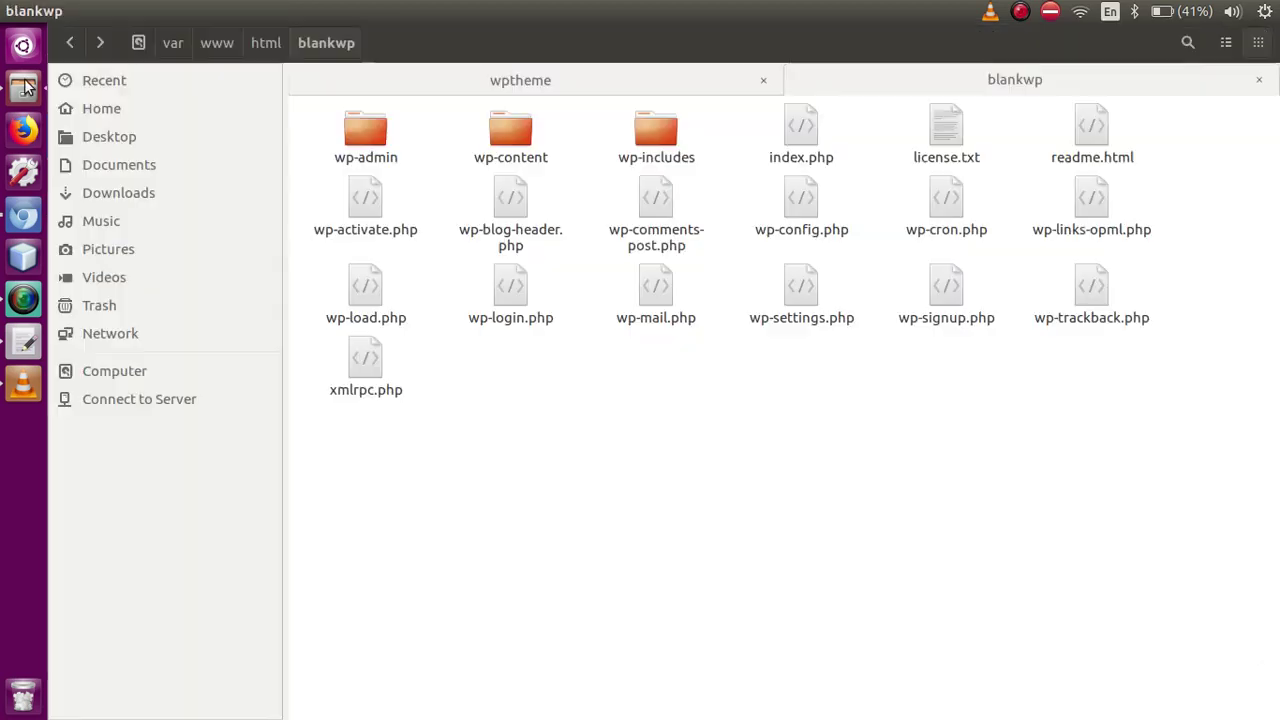
Navigate to the wptheme site's wp-content/plugins folder.
{"action": "double_click", "coordinate": [515, 129]}
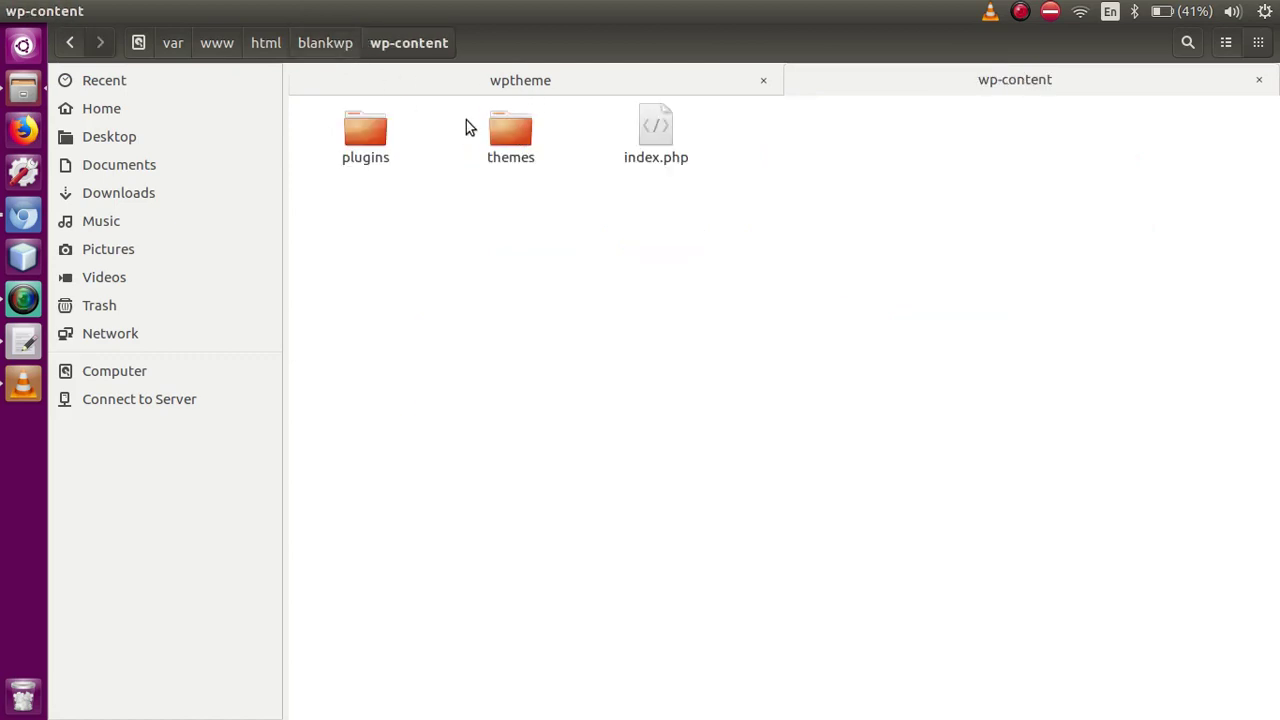
{"action": "left_click", "coordinate": [513, 84]}
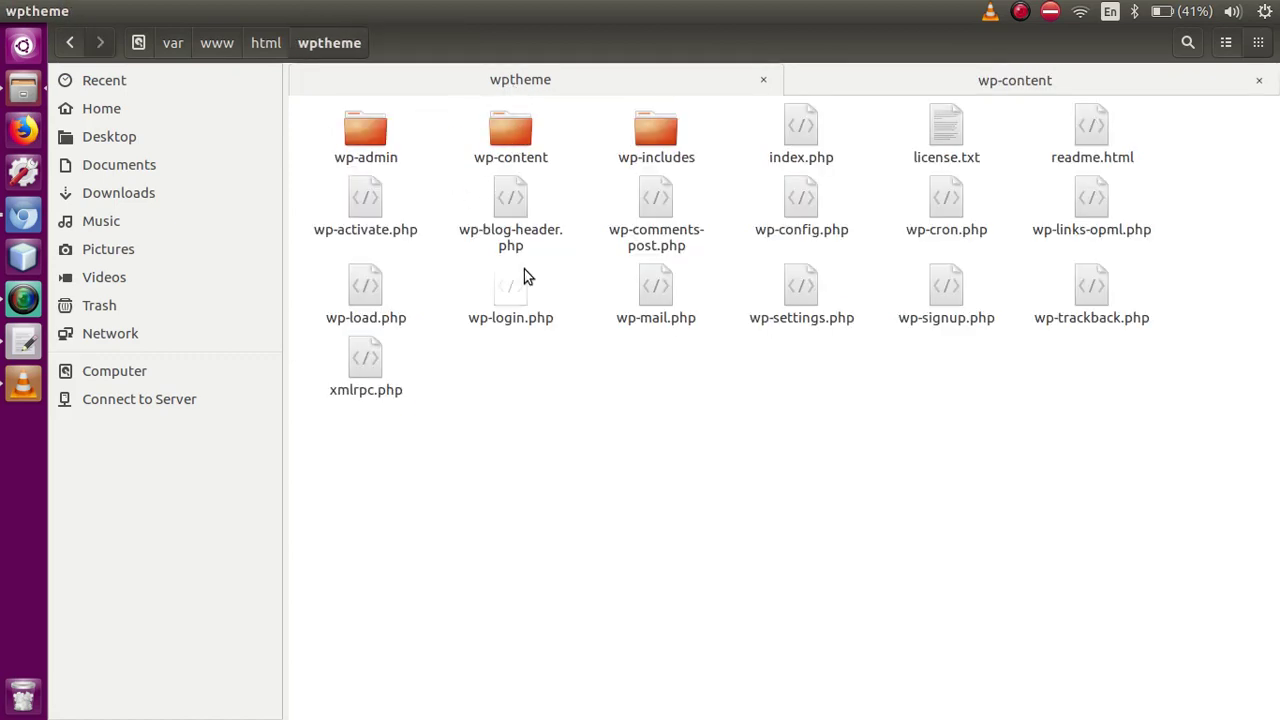
{"action": "double_click", "coordinate": [518, 138]}
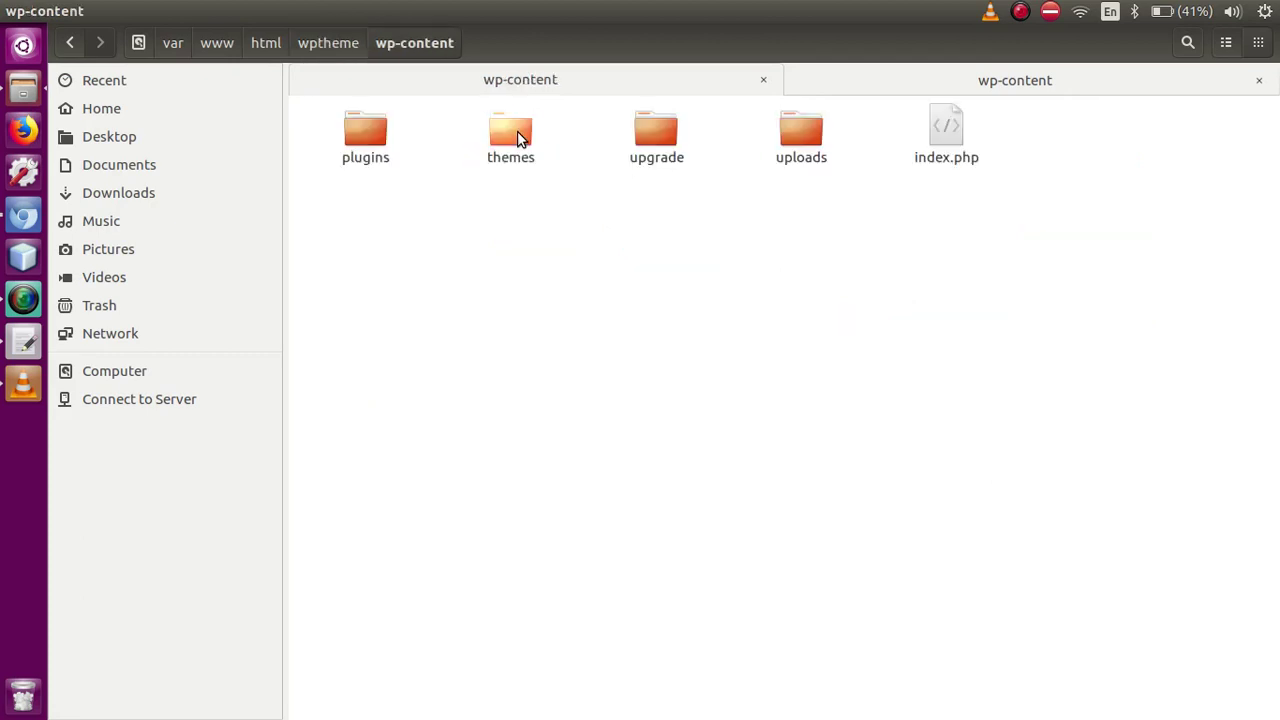
{"action": "double_click", "coordinate": [365, 140]}
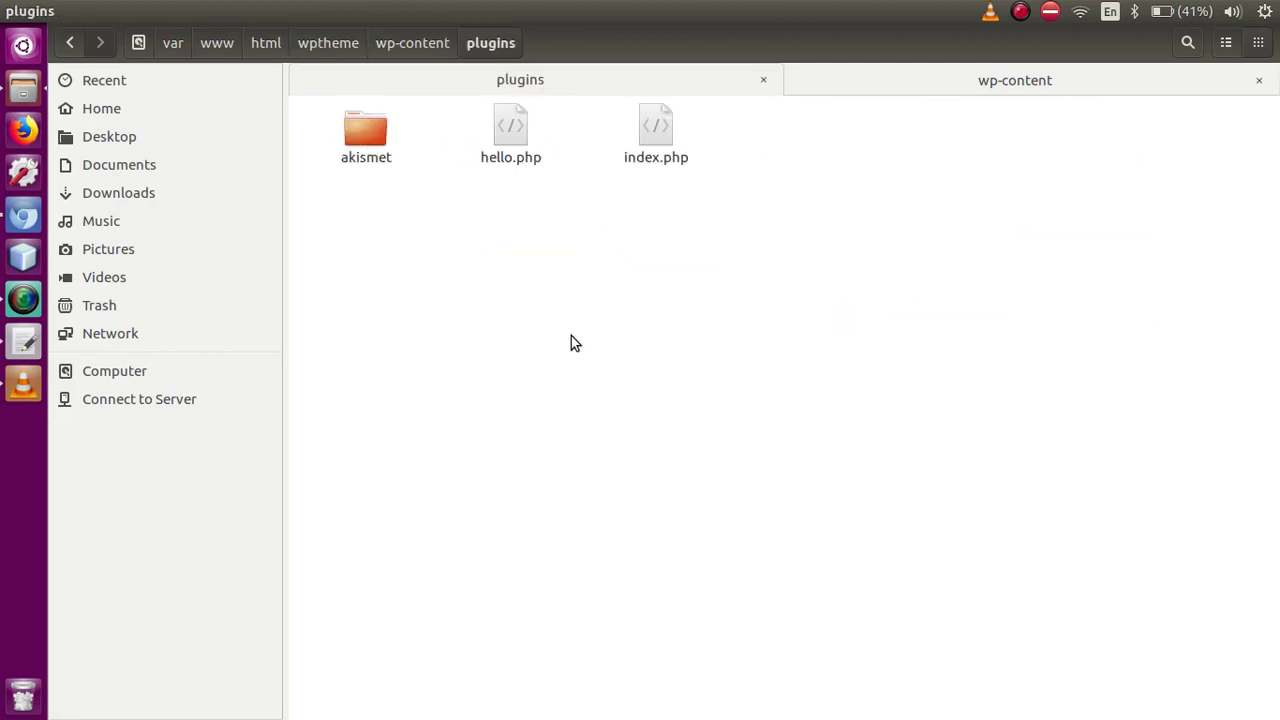
Paste wp-migrate-db.1.0.2.zip there and extract it into a wp-migrate-db folder.
{"action": "key", "text": "ctrl+v"}
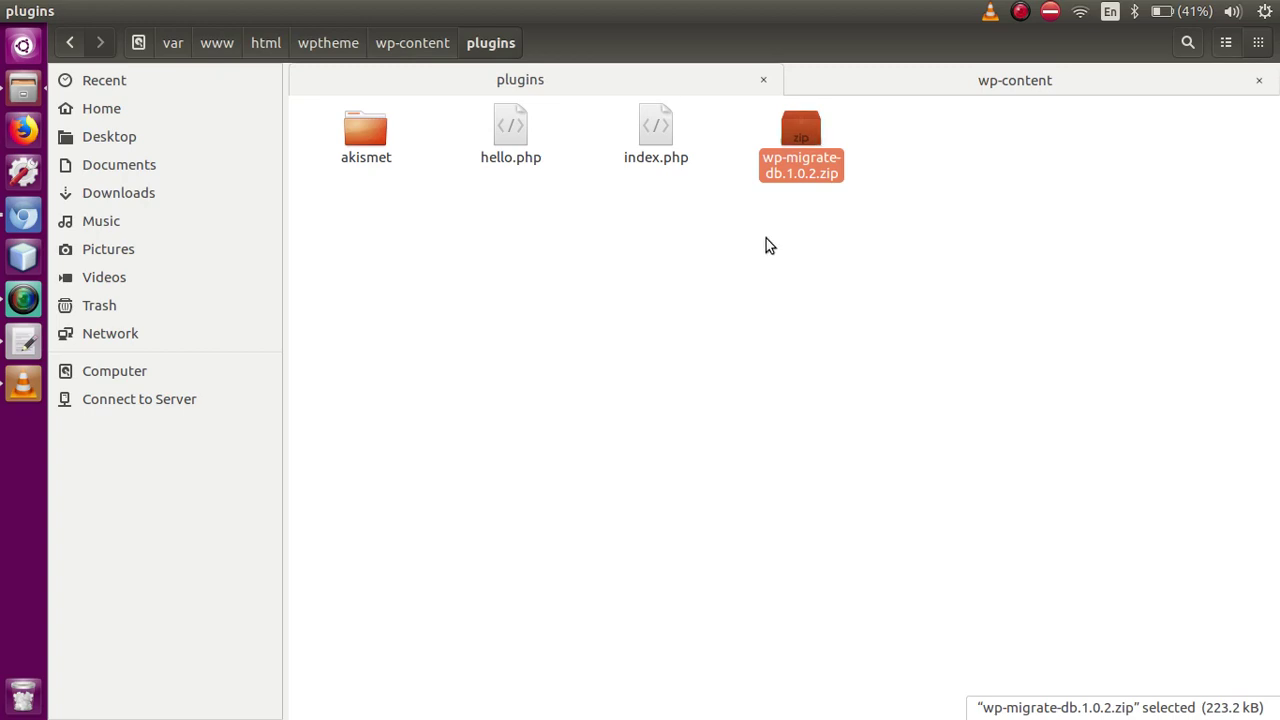
{"action": "right_click", "coordinate": [799, 146]}
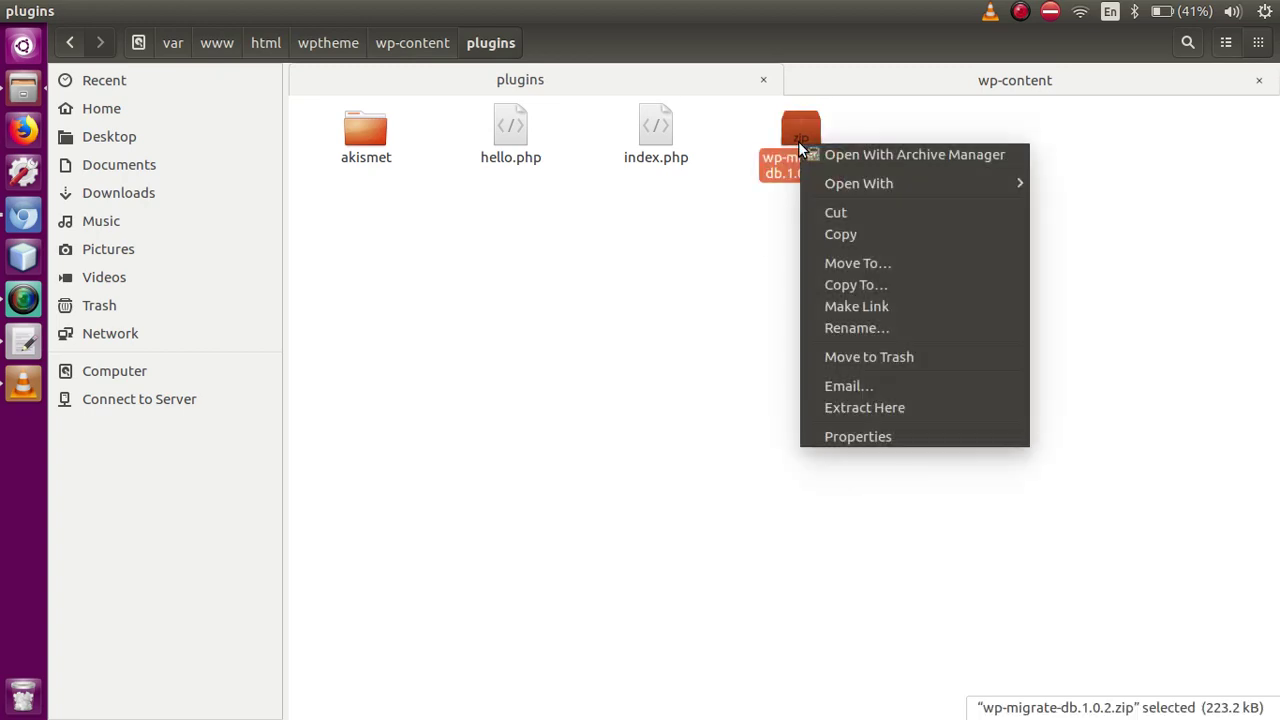
{"action": "left_click", "coordinate": [846, 407]}
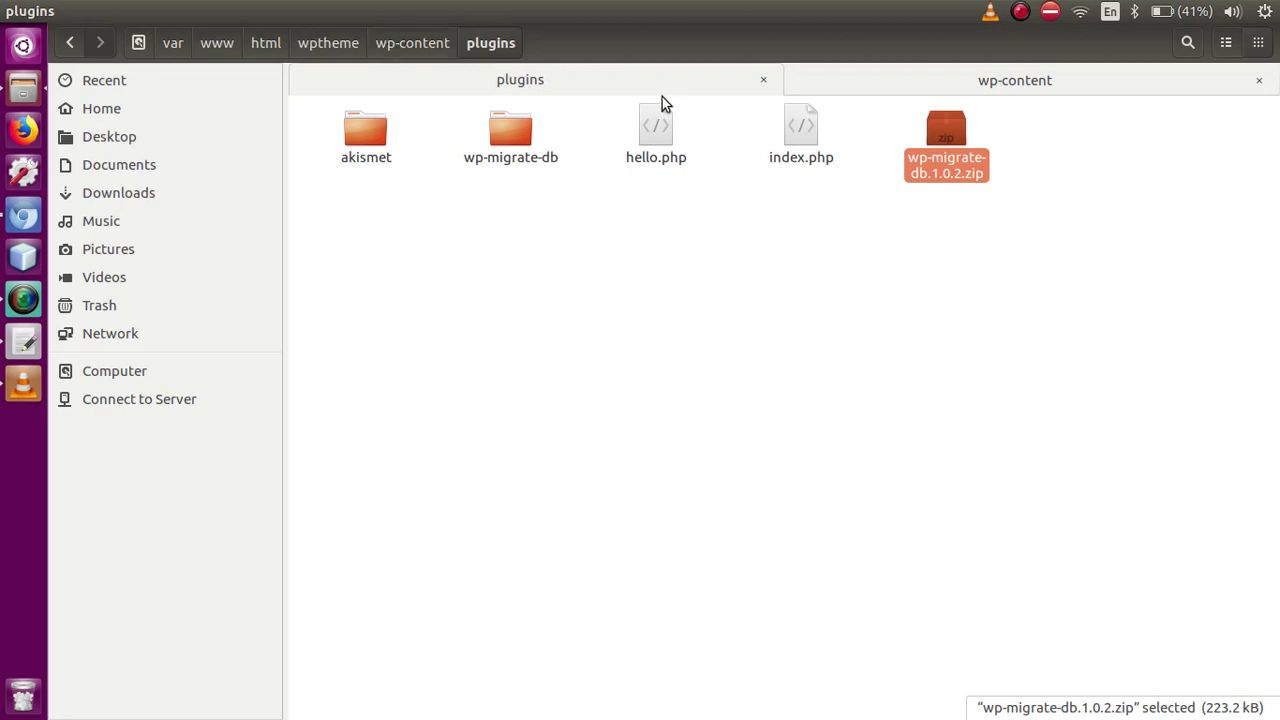
{"action": "left_click", "coordinate": [916, 227]}
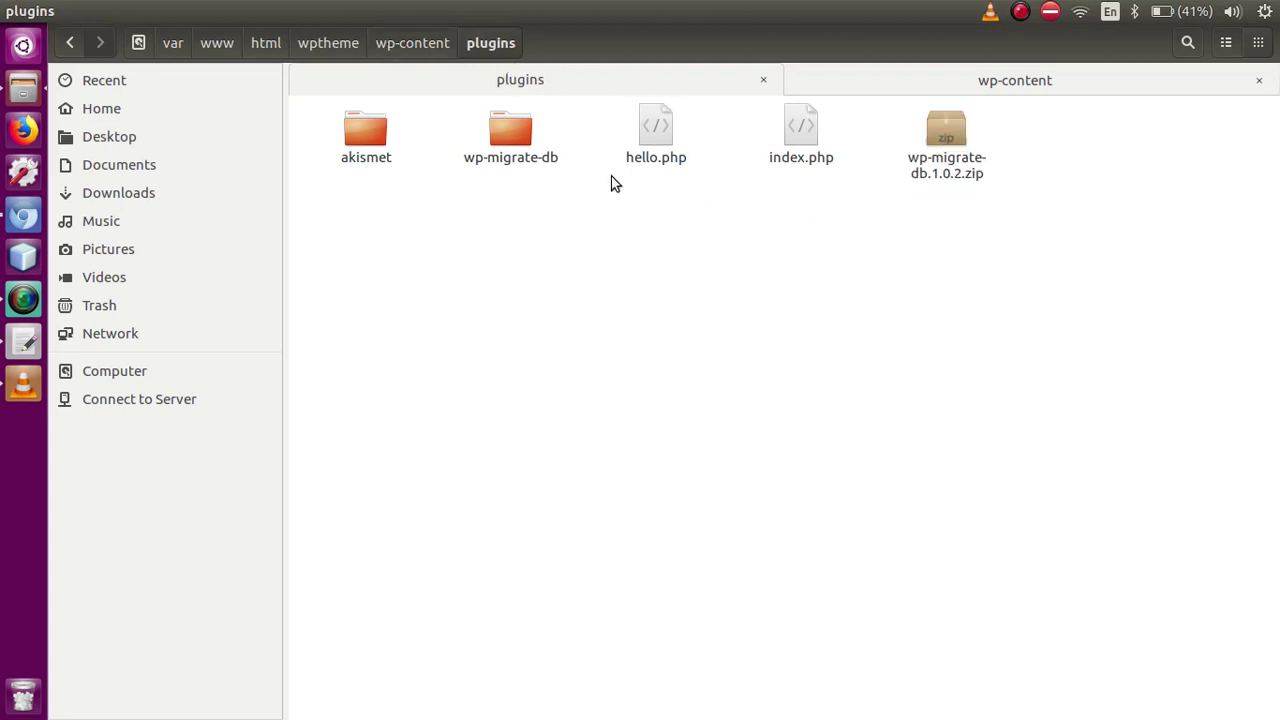
{"action": "left_click", "coordinate": [501, 135]}
{"action": "left_click", "coordinate": [491, 222]}
{"action": "left_click", "coordinate": [24, 216]}
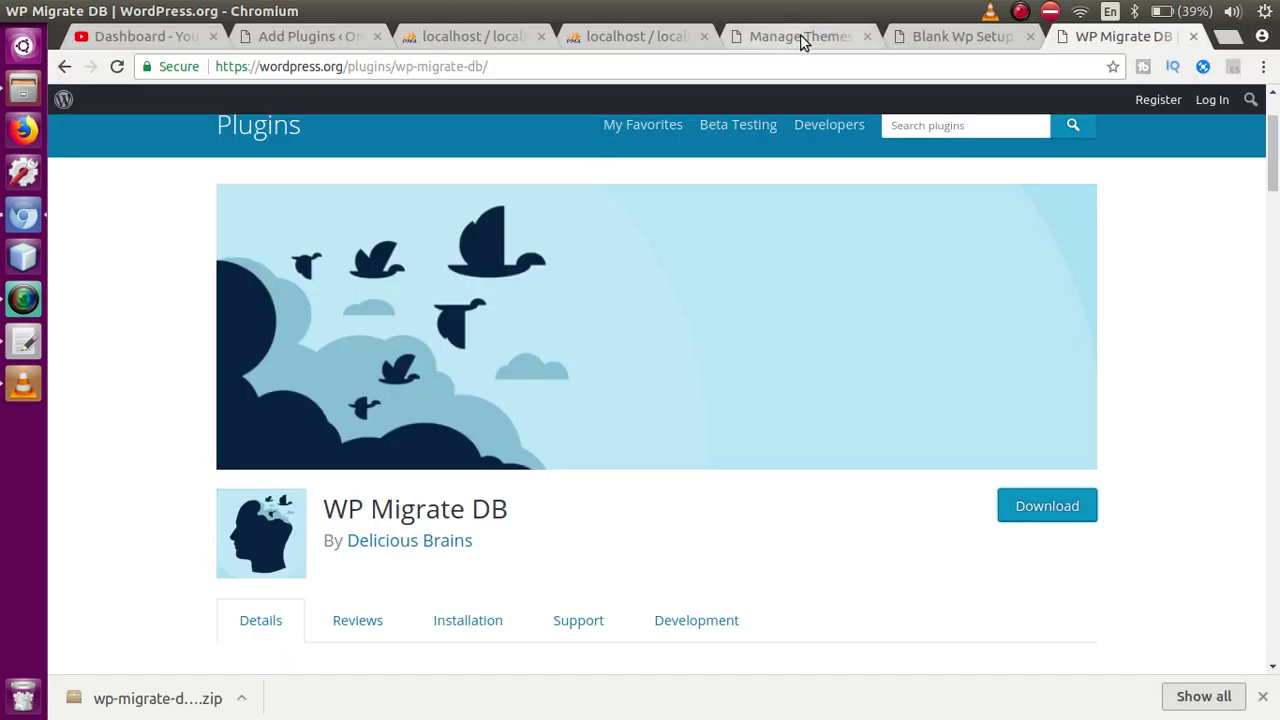
Dismiss the FTP connection request on the plugin install page.
{"action": "left_click", "coordinate": [800, 36]}
{"action": "left_click", "coordinate": [299, 36]}
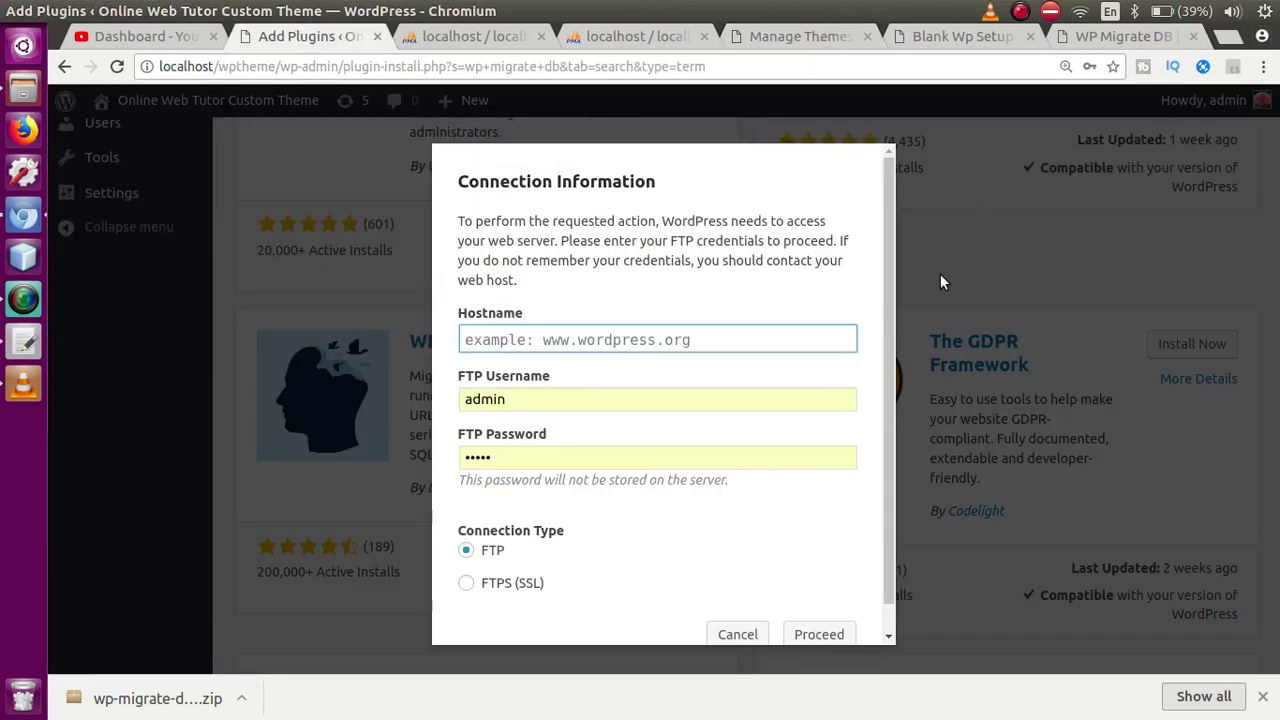
{"action": "left_click", "coordinate": [940, 273]}
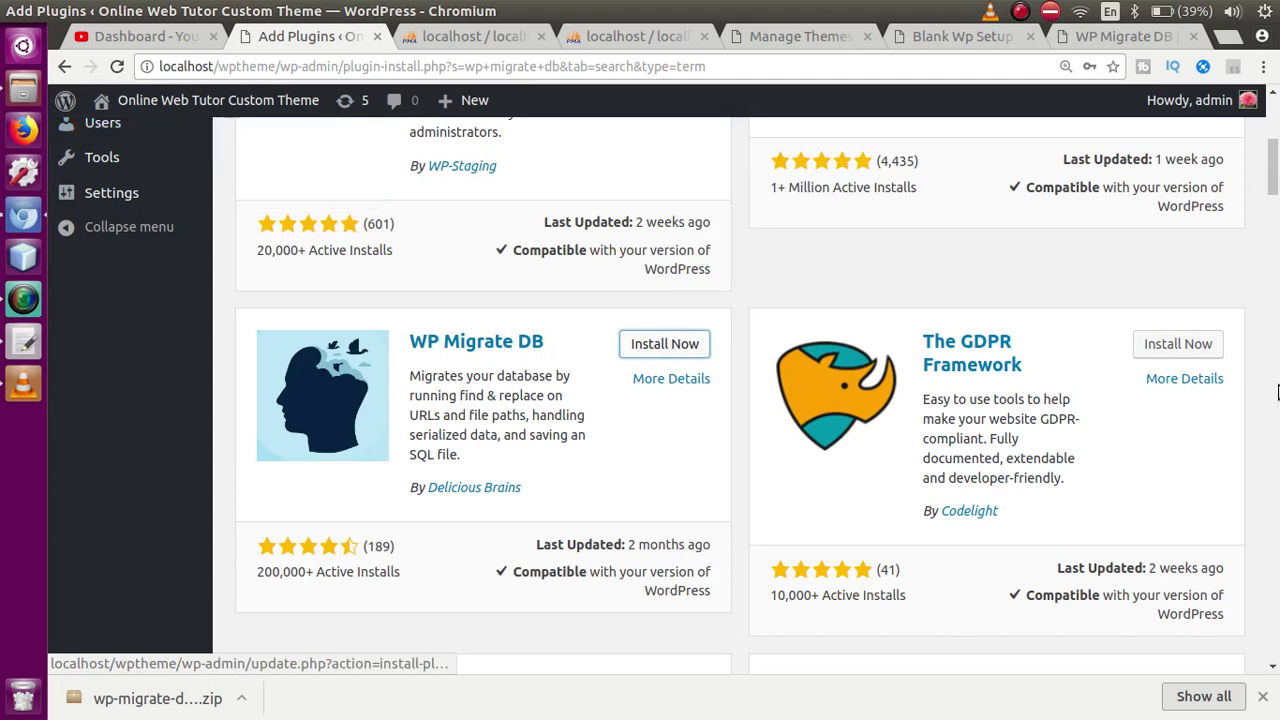
{"action": "scroll", "coordinate": [1274, 167], "scroll_direction": "up", "scroll_amount": 5}
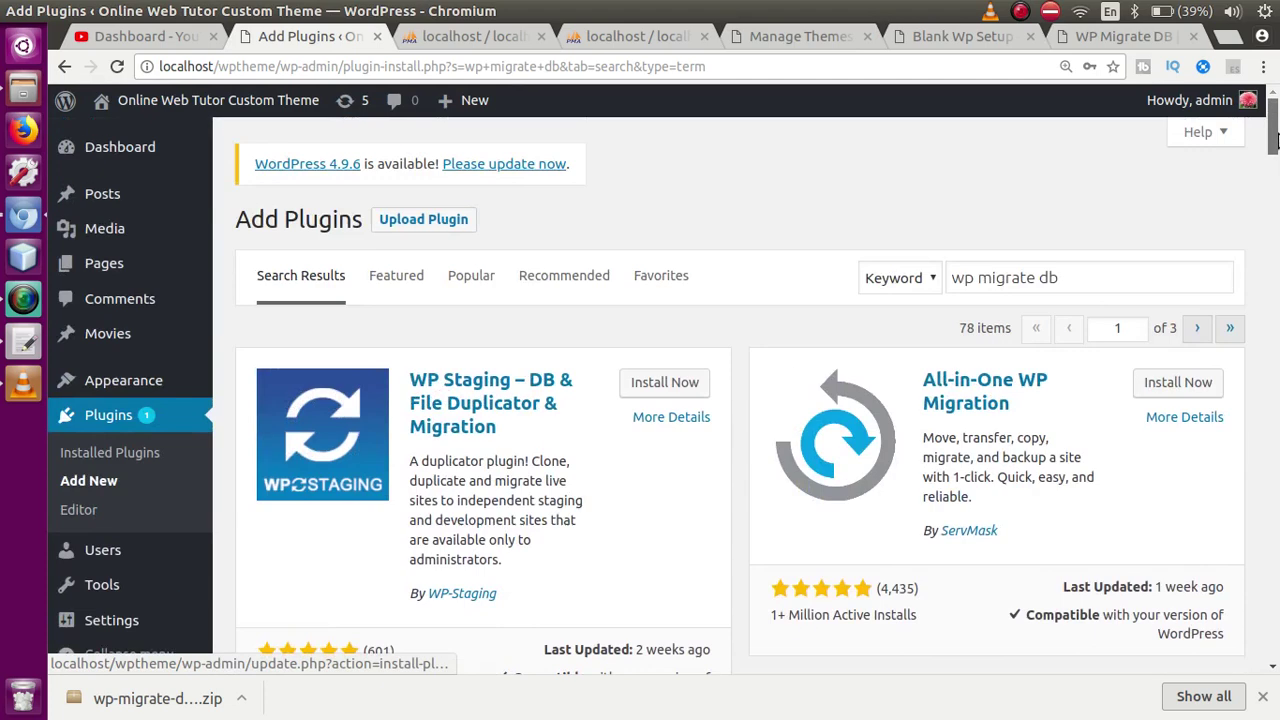
Confirm WP Migrate DB 1.0.2 is among installed plugins, then reopen Add Plugins.
{"action": "left_click", "coordinate": [116, 447]}
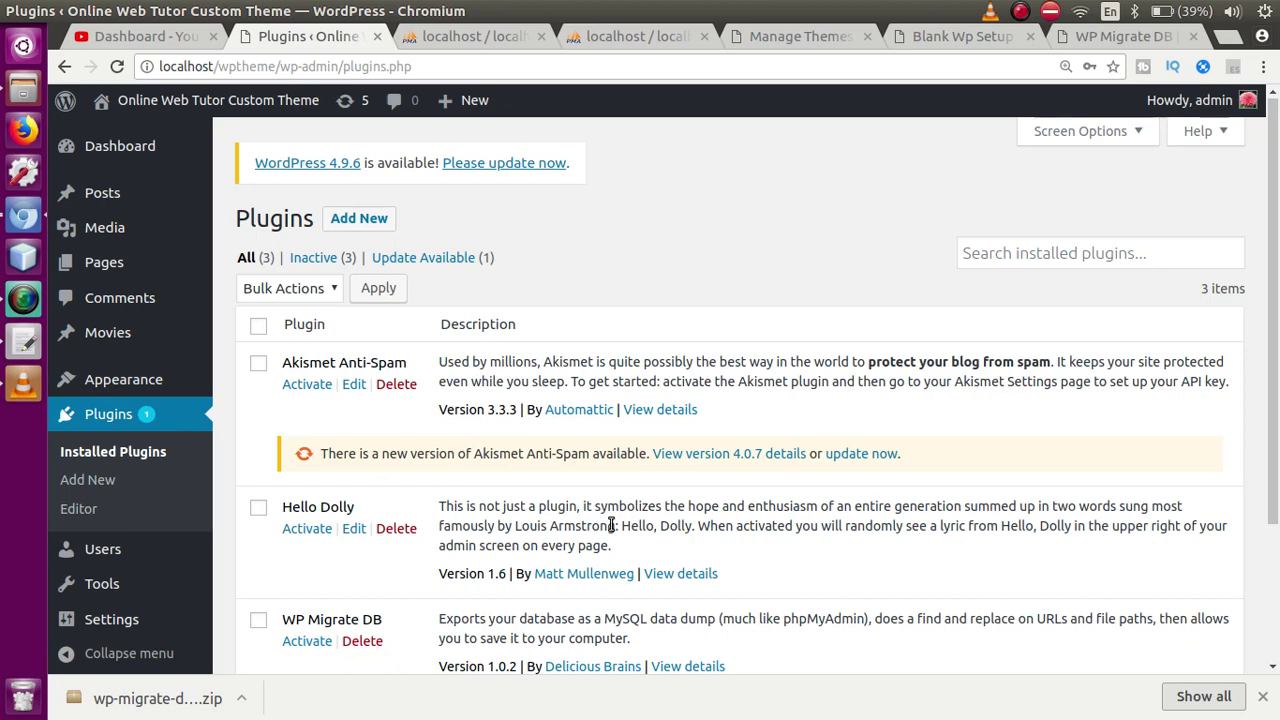
{"action": "left_click", "coordinate": [364, 218]}
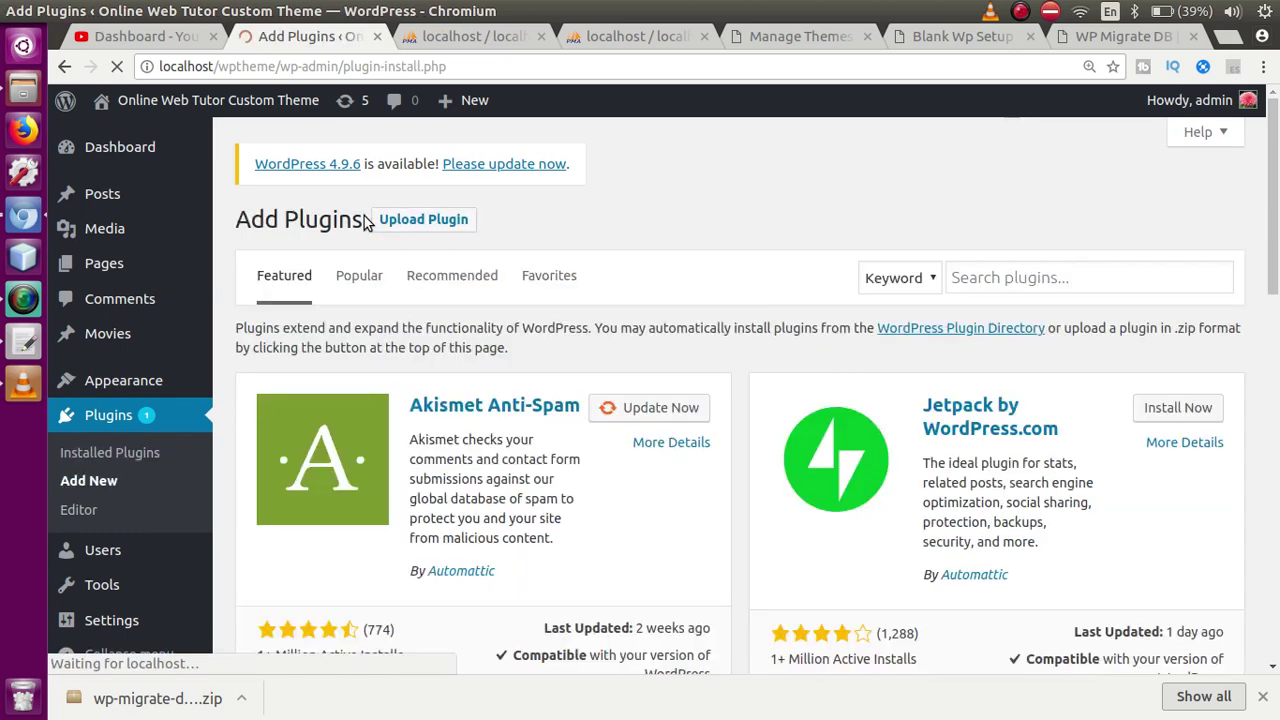
{"action": "left_click", "coordinate": [25, 92]}
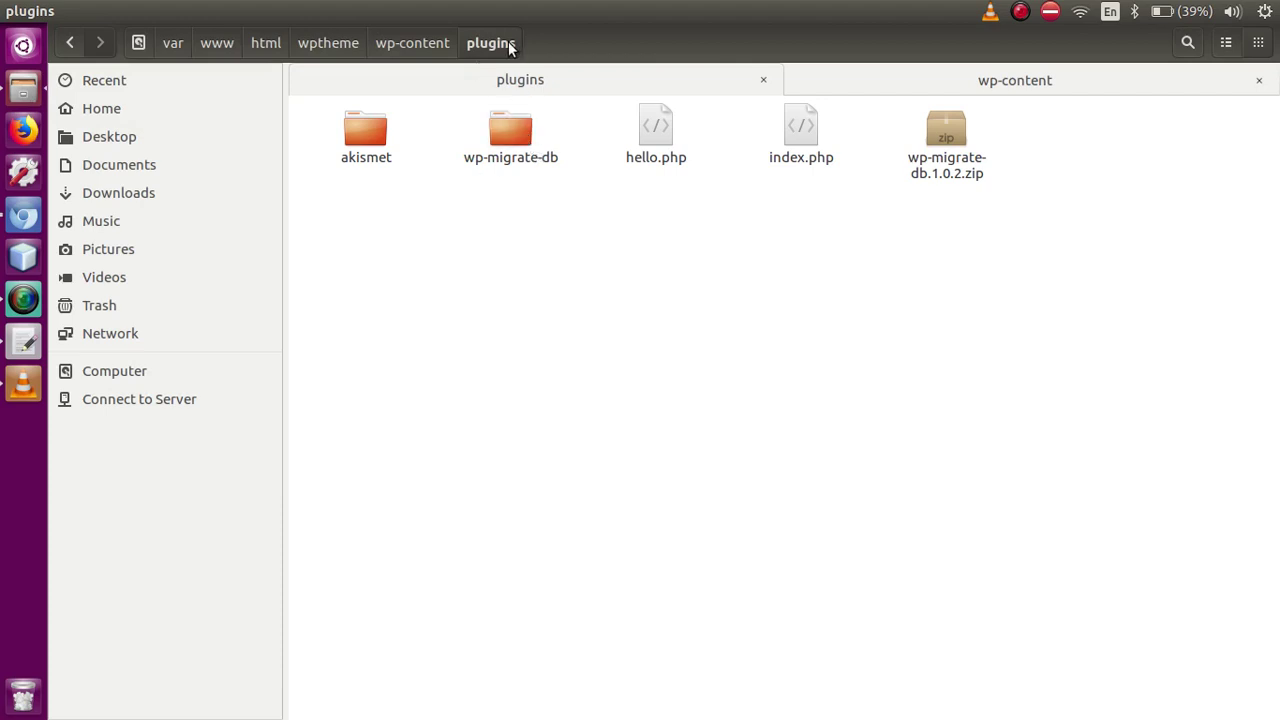
Select wp-migrate-db and its zip, and create an Untitled Folder in html.
{"action": "left_click", "coordinate": [510, 127]}
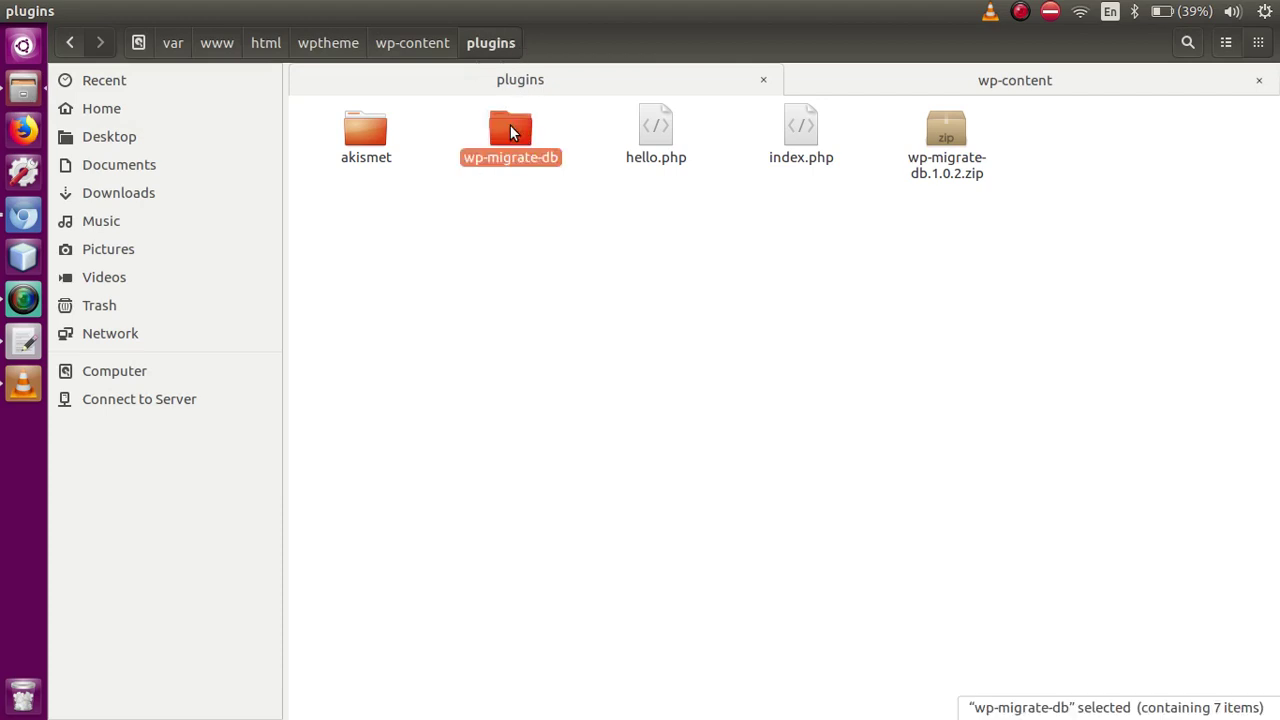
{"action": "left_click", "coordinate": [950, 133], "text": "ctrl"}
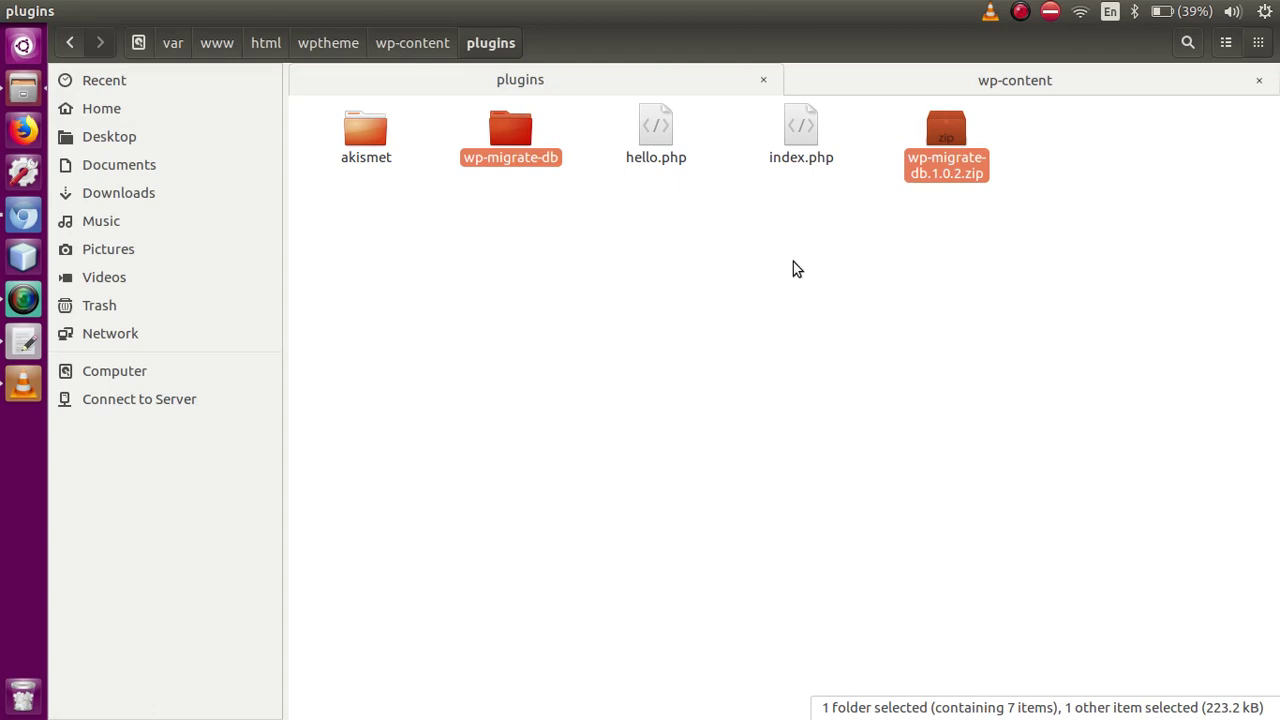
{"action": "left_click", "coordinate": [352, 43]}
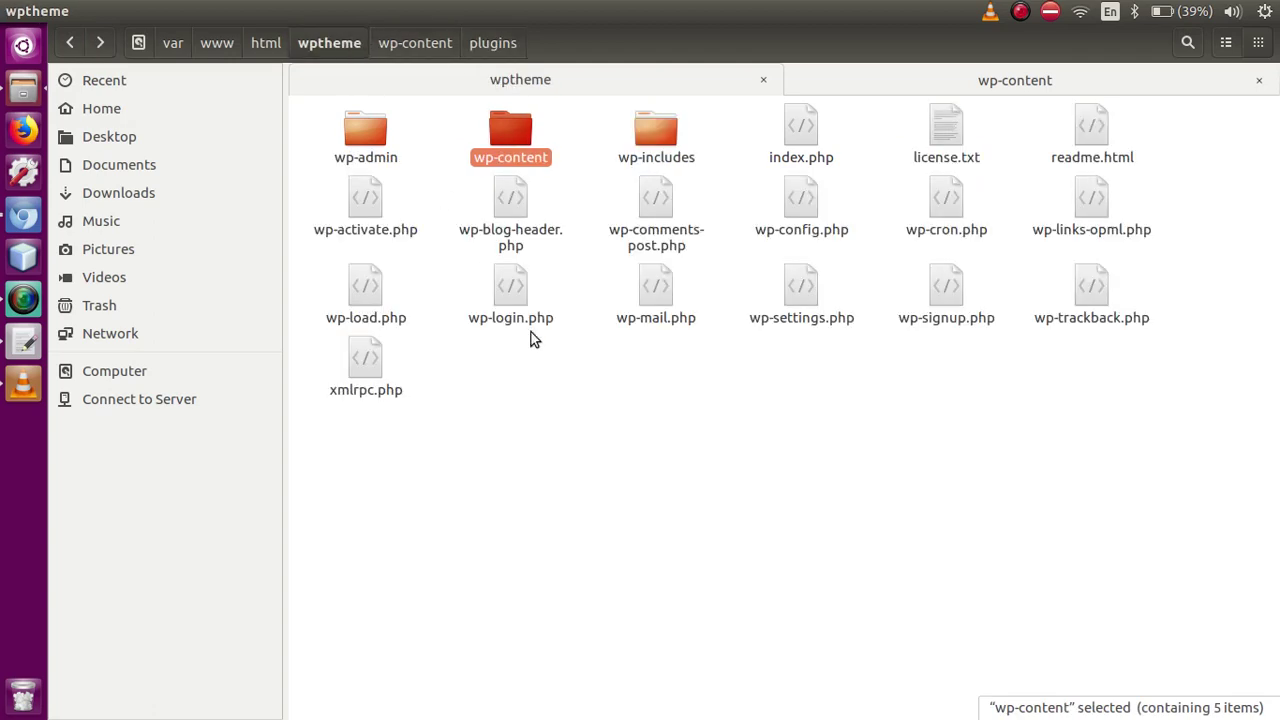
{"action": "right_click", "coordinate": [591, 432]}
{"action": "left_click", "coordinate": [526, 451]}
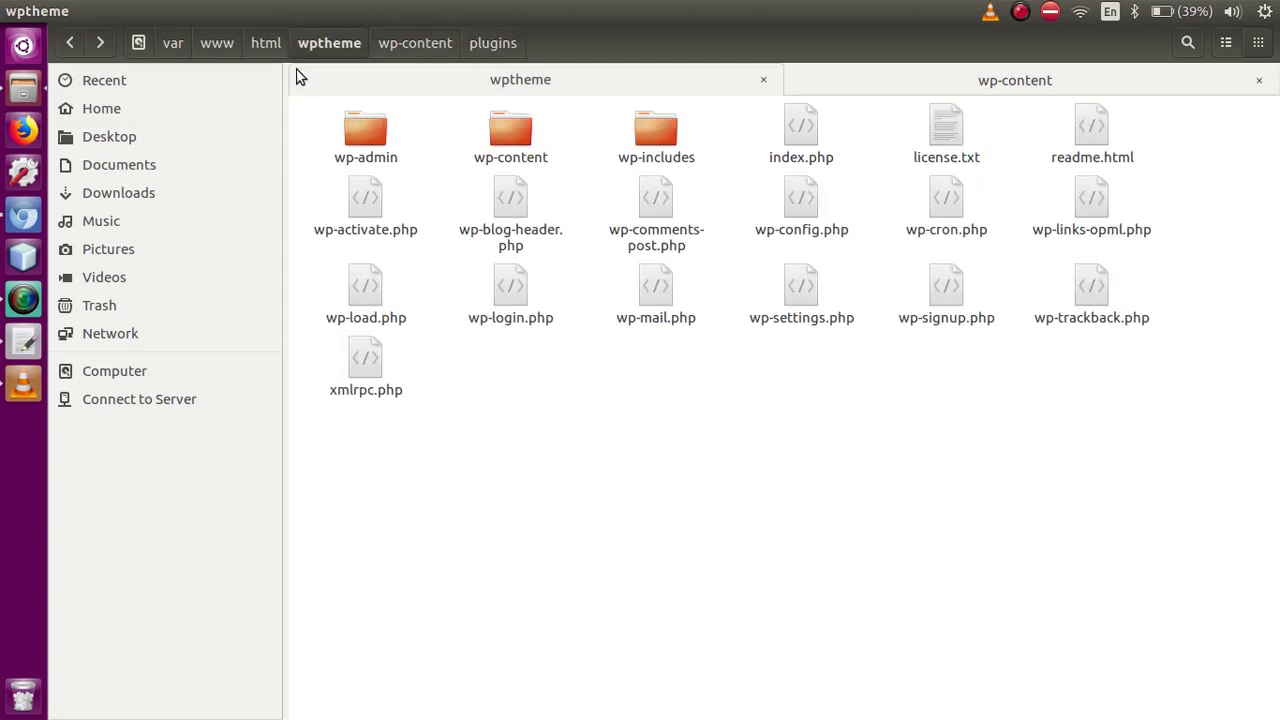
{"action": "left_click", "coordinate": [267, 43]}
{"action": "left_click", "coordinate": [754, 494]}
{"action": "right_click", "coordinate": [755, 490]}
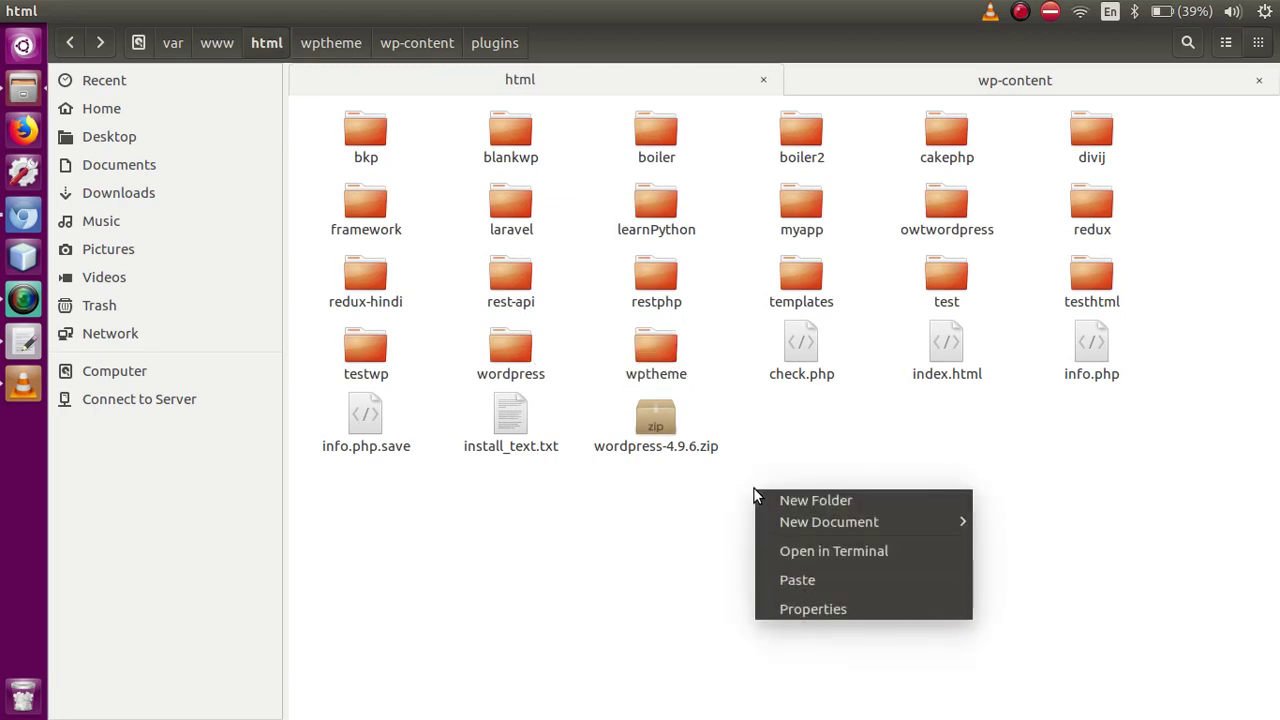
{"action": "left_click", "coordinate": [829, 500]}
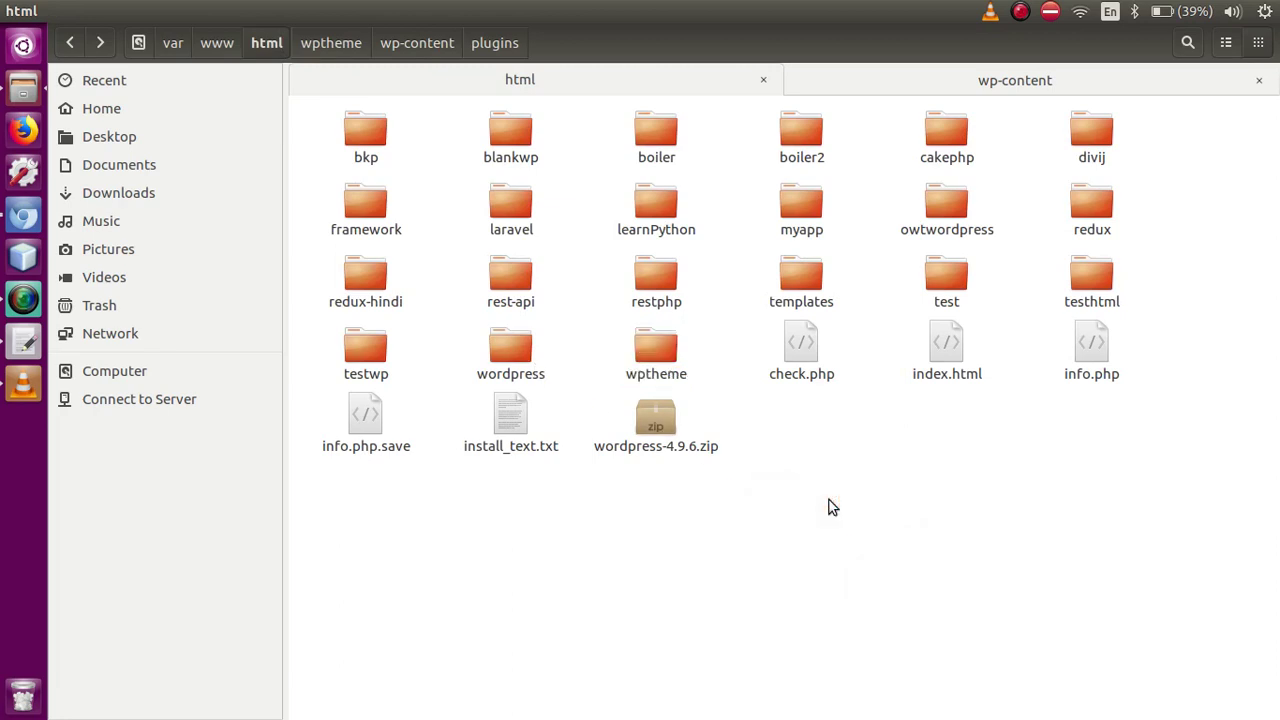
{"action": "type", "text": "bkp"}
{"action": "key", "text": "Escape"}
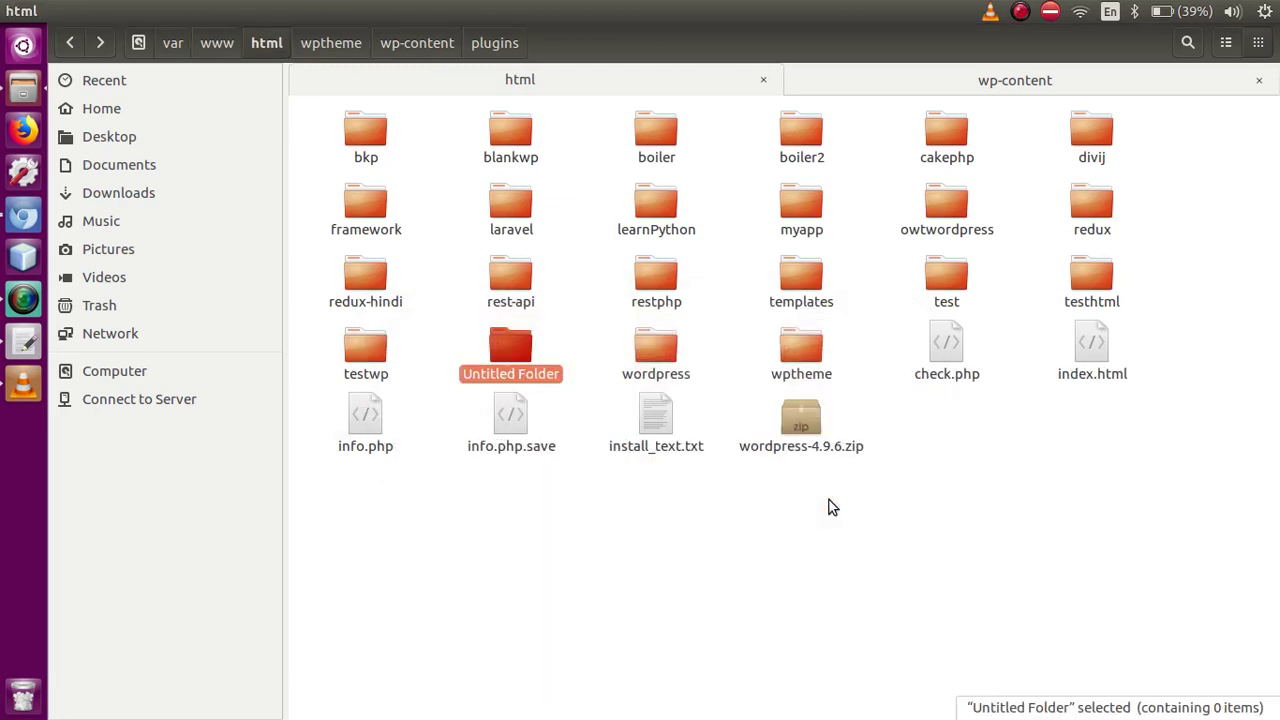
Paste both items into Untitled Folder and confirm wptheme's plugins folder is now empty.
{"action": "double_click", "coordinate": [514, 338]}
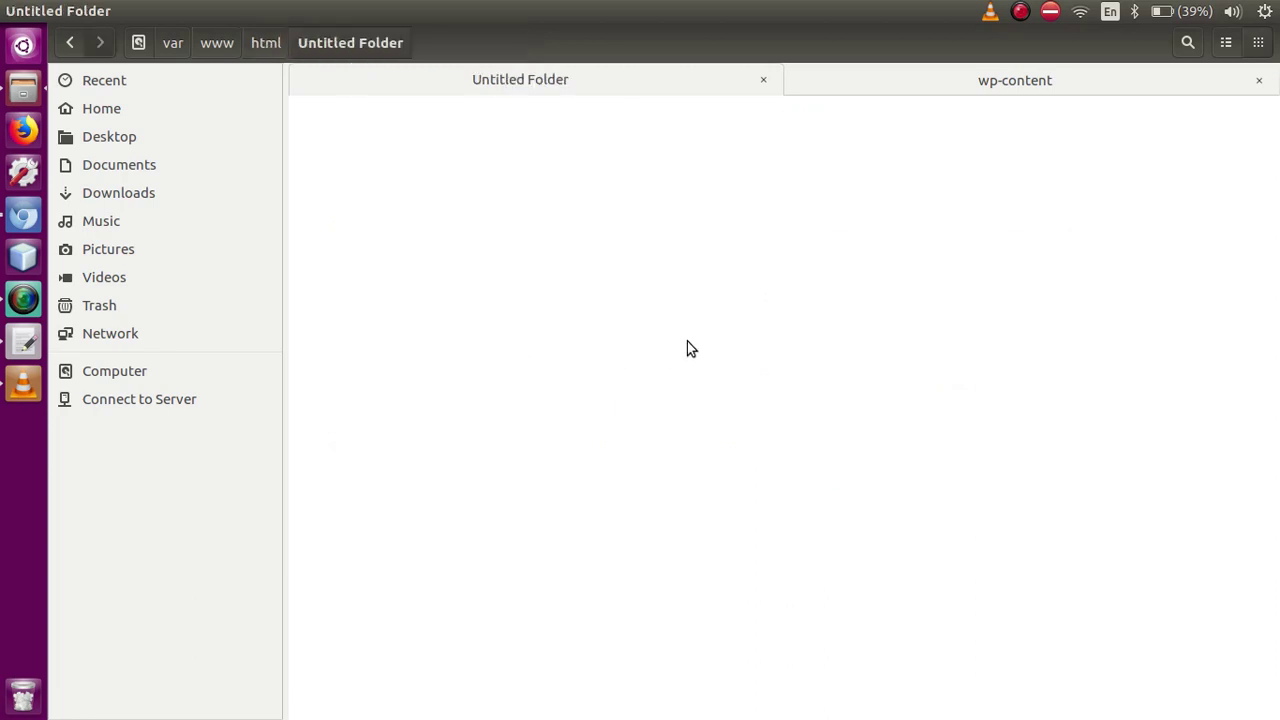
{"action": "key", "text": "ctrl+v"}
{"action": "left_click", "coordinate": [449, 191]}
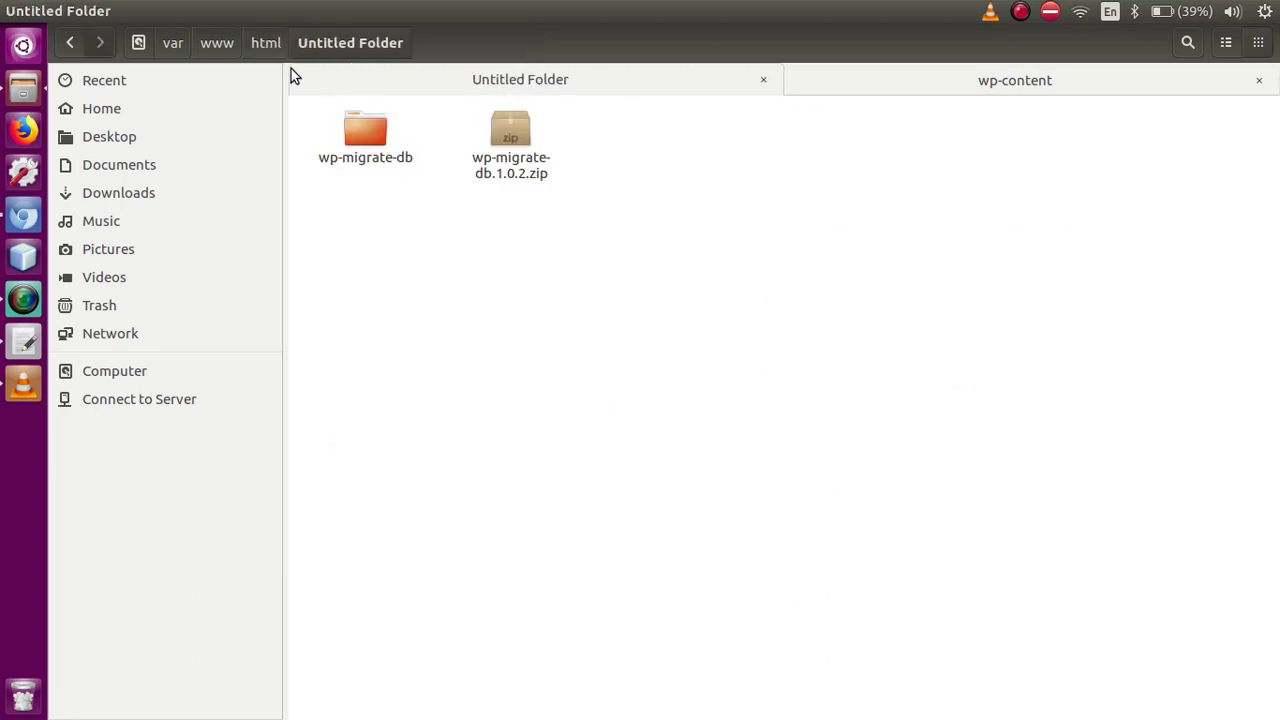
{"action": "left_click", "coordinate": [265, 43]}
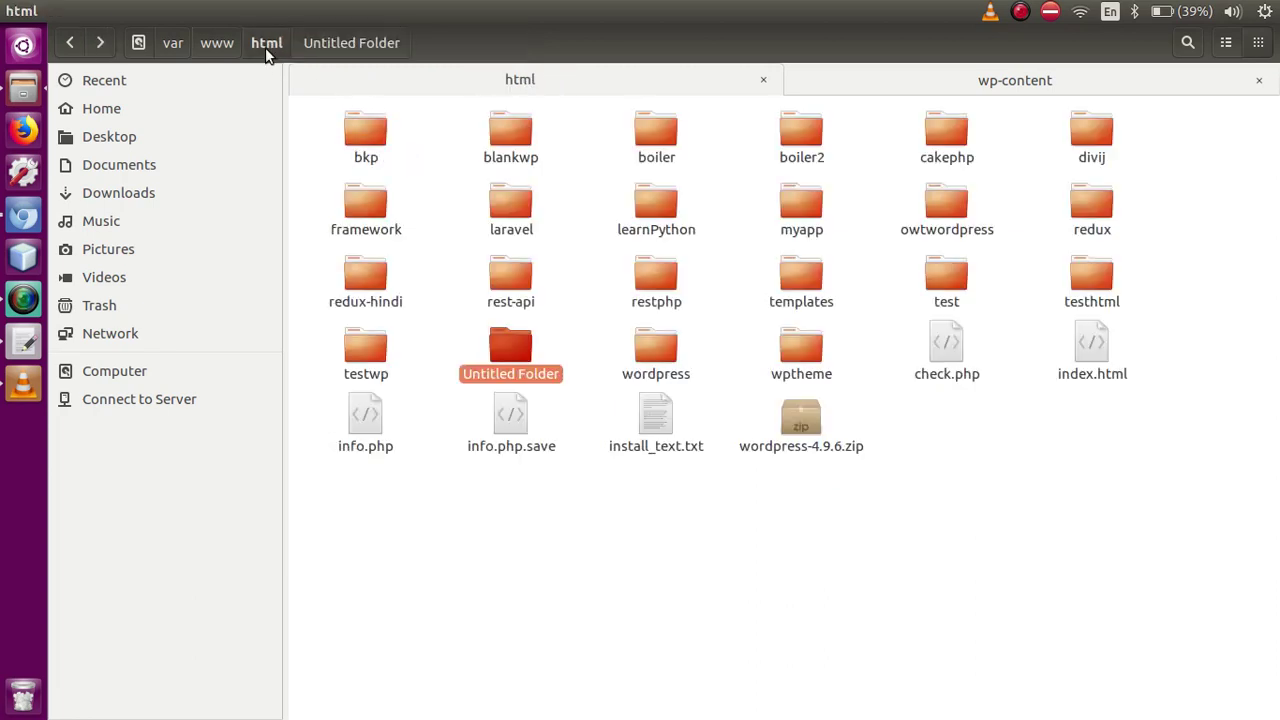
{"action": "double_click", "coordinate": [797, 347]}
{"action": "double_click", "coordinate": [502, 131]}
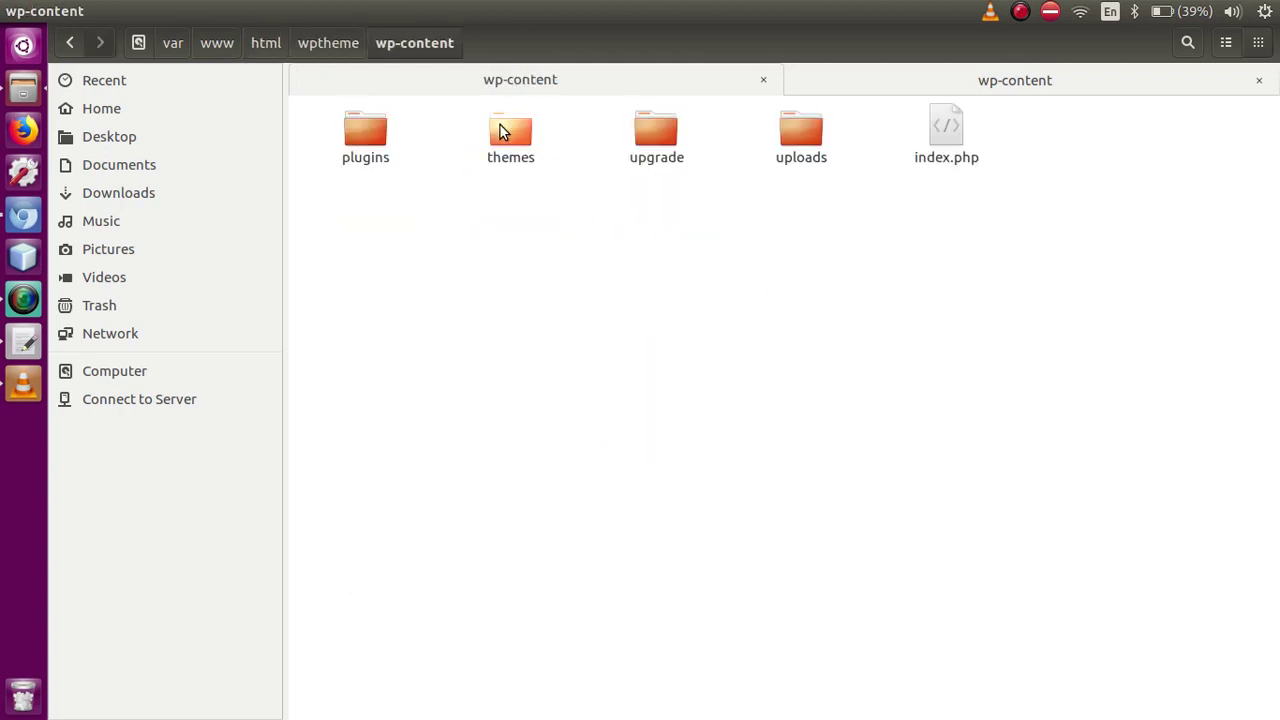
{"action": "double_click", "coordinate": [380, 138]}
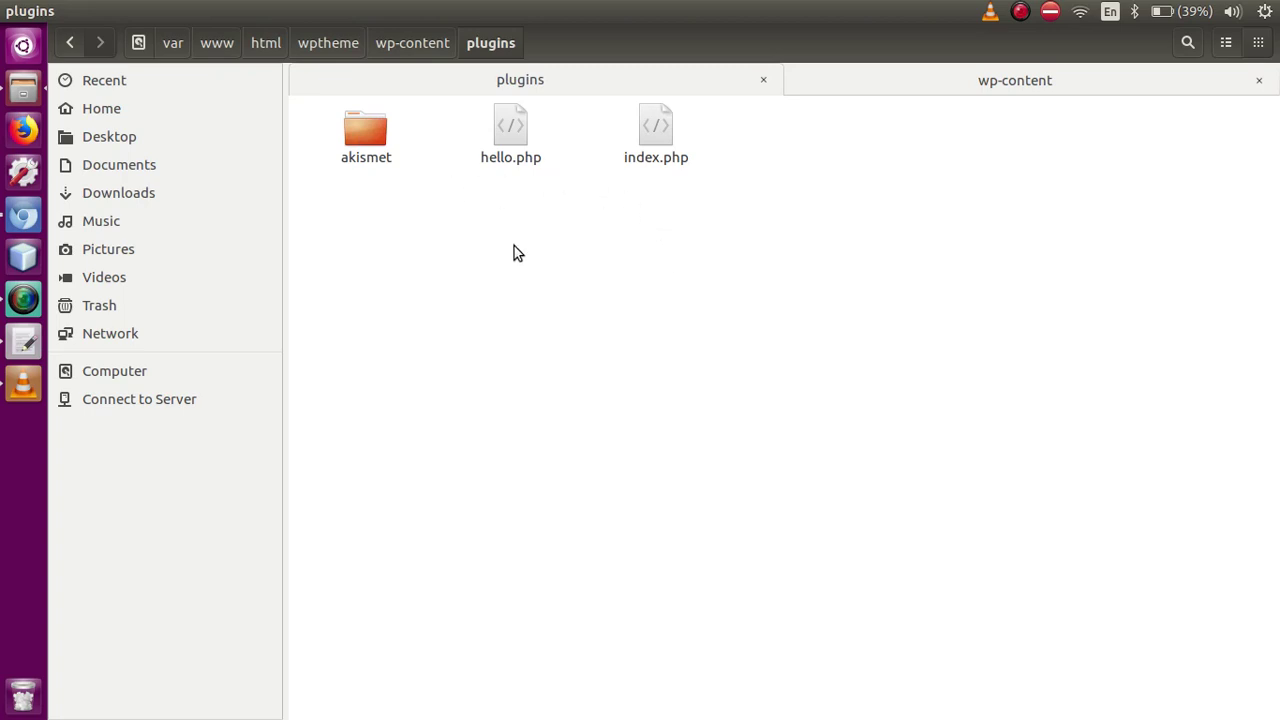
{"action": "left_click", "coordinate": [23, 220]}
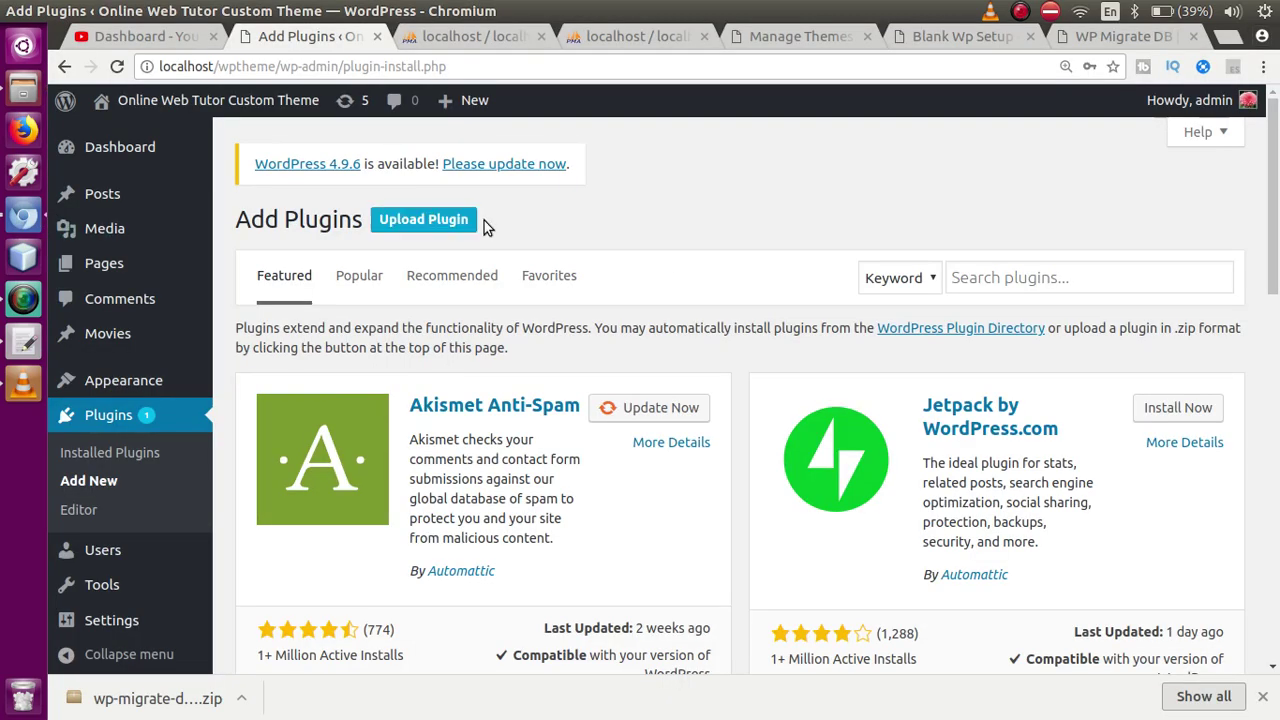
Search for 'wp migrate db' and try installing it, triggering the FTP credentials prompt.
{"action": "left_click", "coordinate": [1008, 277]}
{"action": "type", "text": "wp mig"}
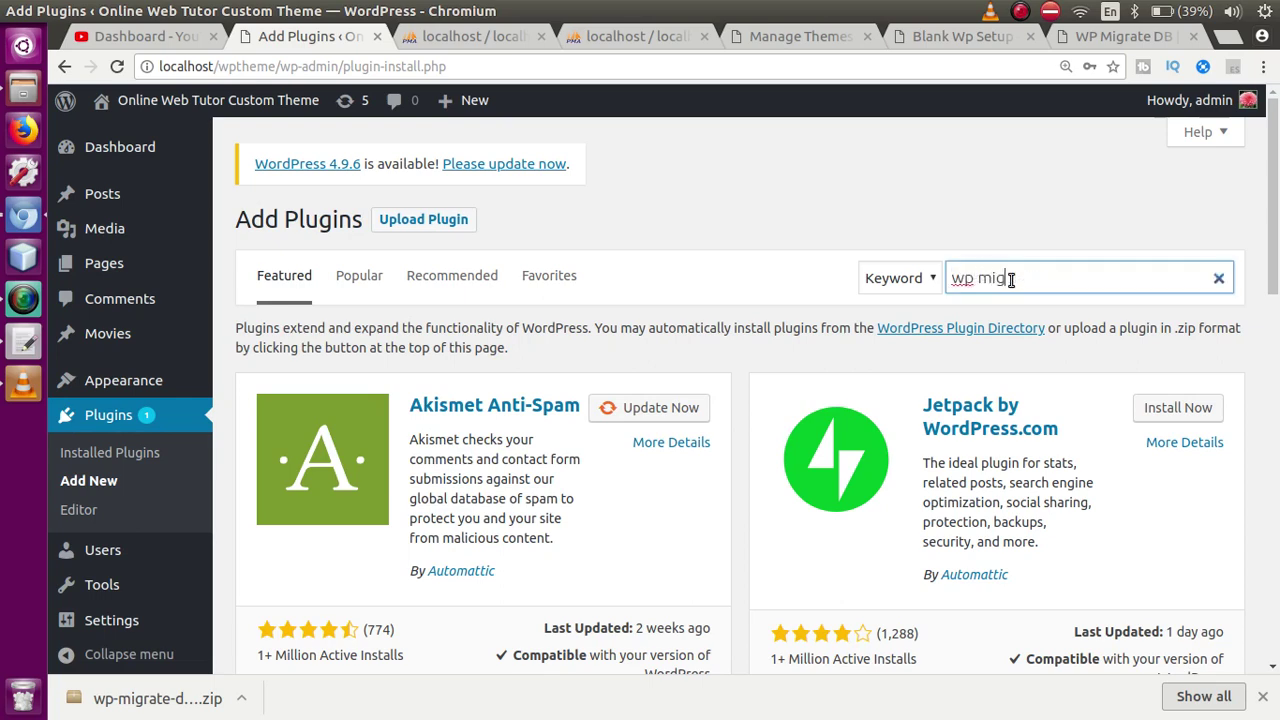
{"action": "type", "text": "rate db"}
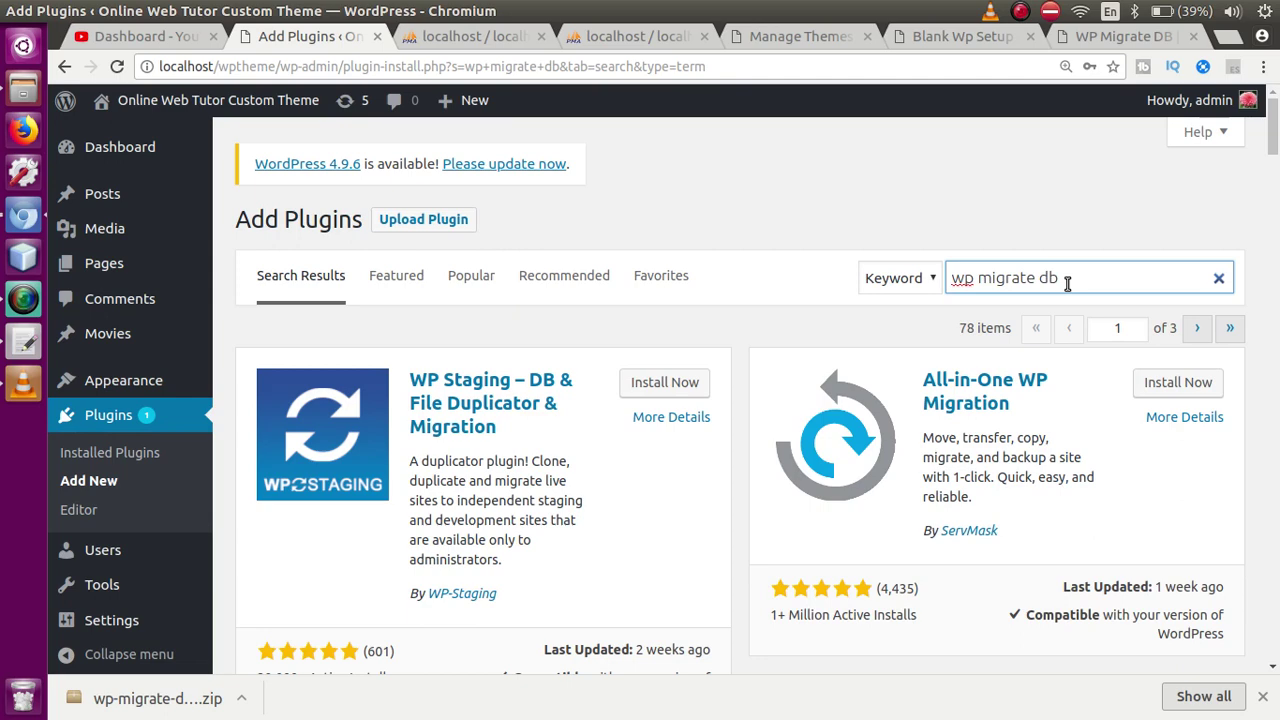
{"action": "left_click_drag", "start_coordinate": [1275, 150], "coordinate": [1275, 175]}
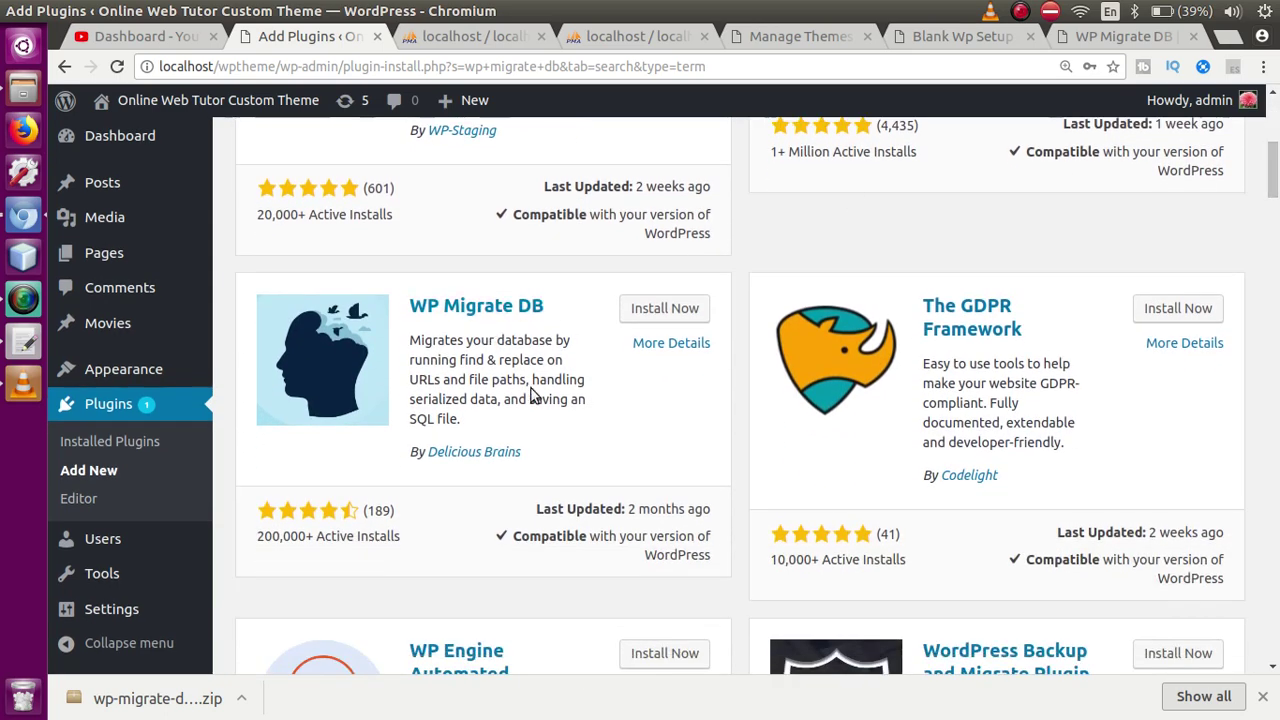
{"action": "left_click", "coordinate": [648, 318]}
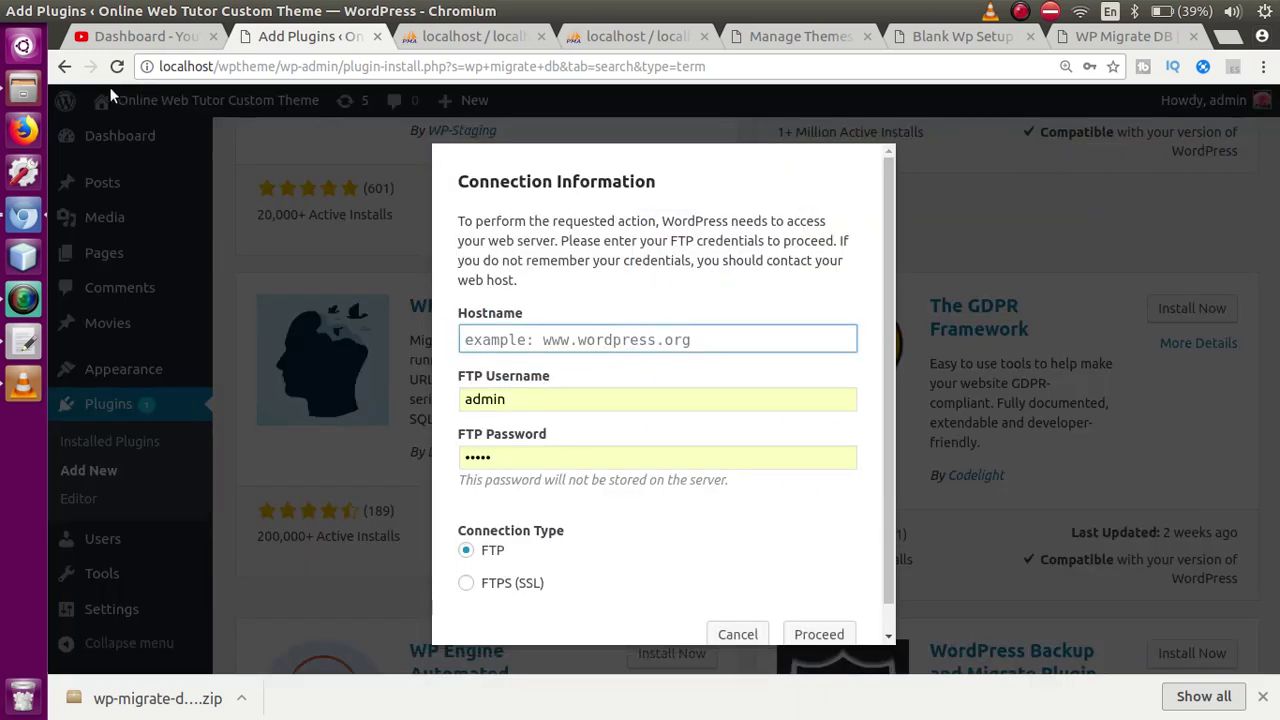
Open wptheme's wp-config.php in gedit.
{"action": "left_click", "coordinate": [23, 88]}
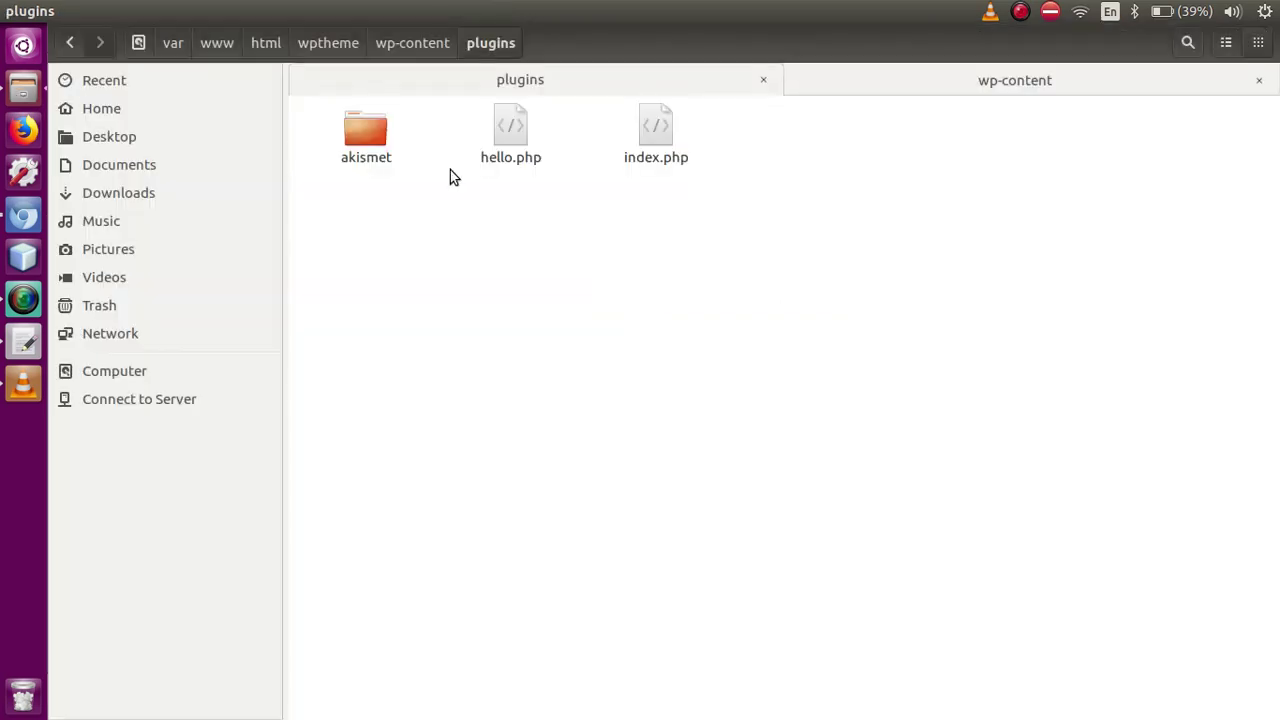
{"action": "left_click", "coordinate": [410, 45]}
{"action": "left_click", "coordinate": [334, 41]}
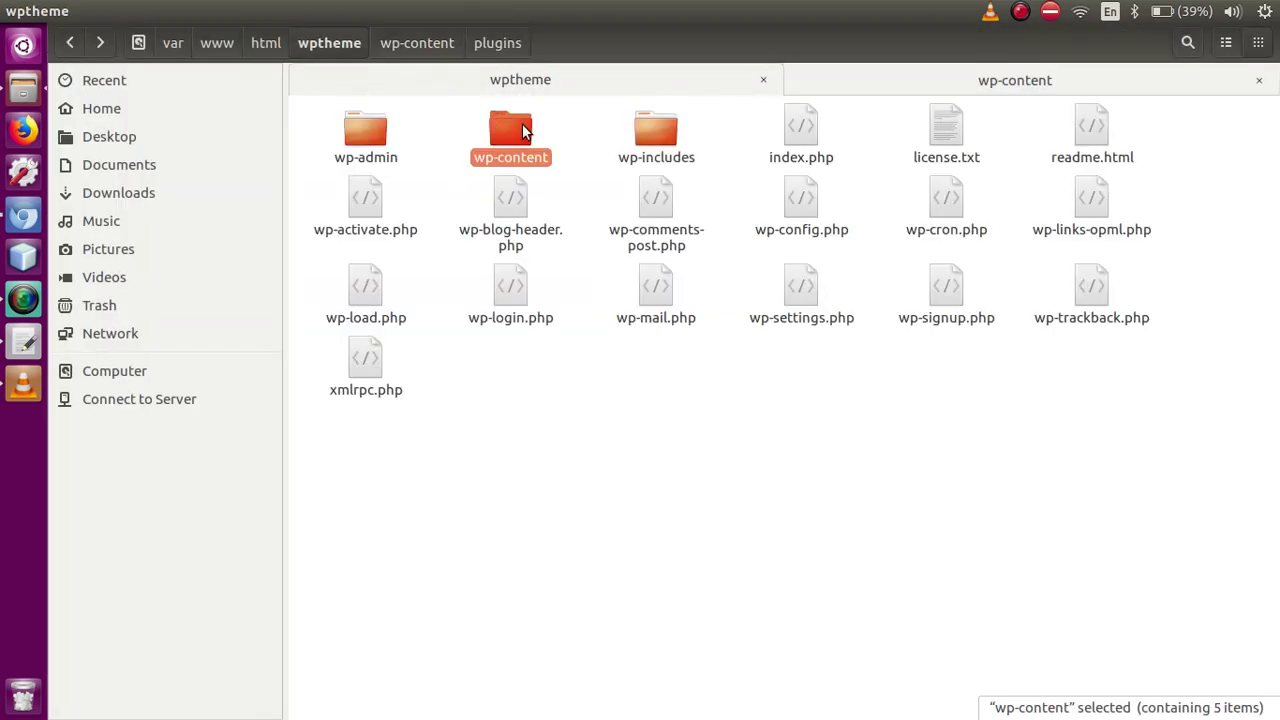
{"action": "left_click", "coordinate": [680, 318]}
{"action": "double_click", "coordinate": [812, 211]}
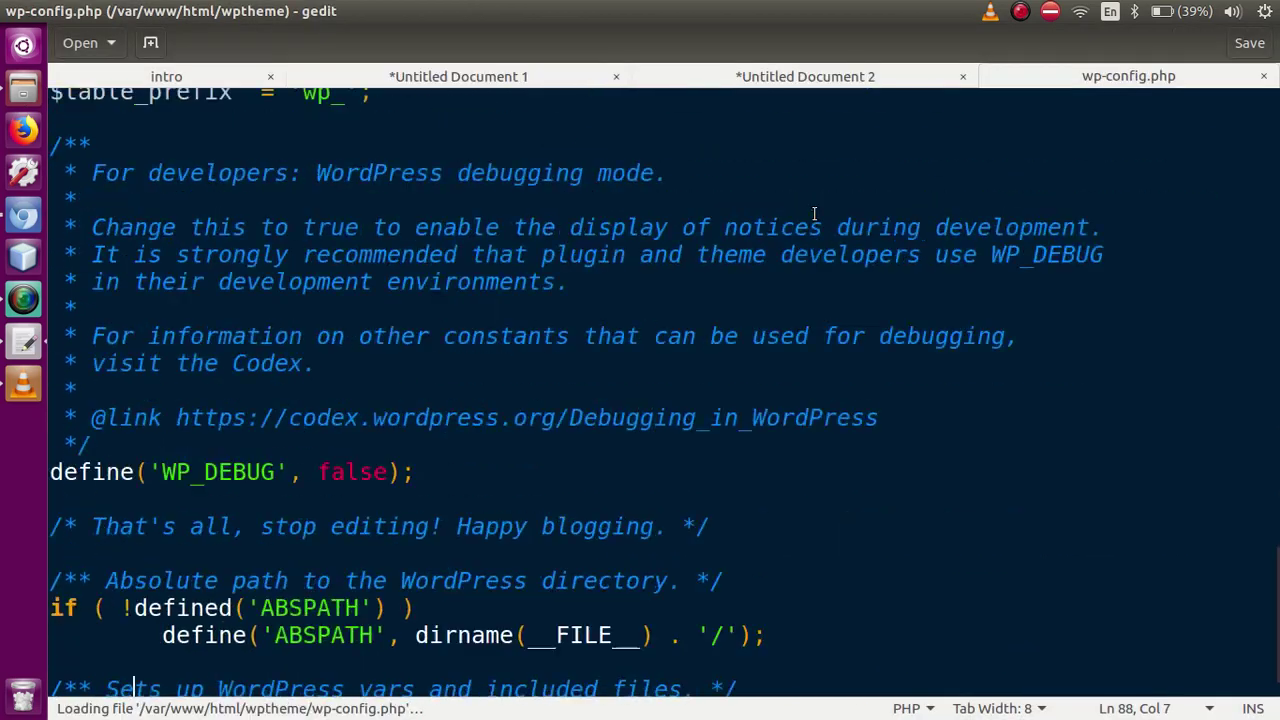
Duplicate the WP_DEBUG define line directly below itself.
{"action": "left_click", "coordinate": [468, 411]}
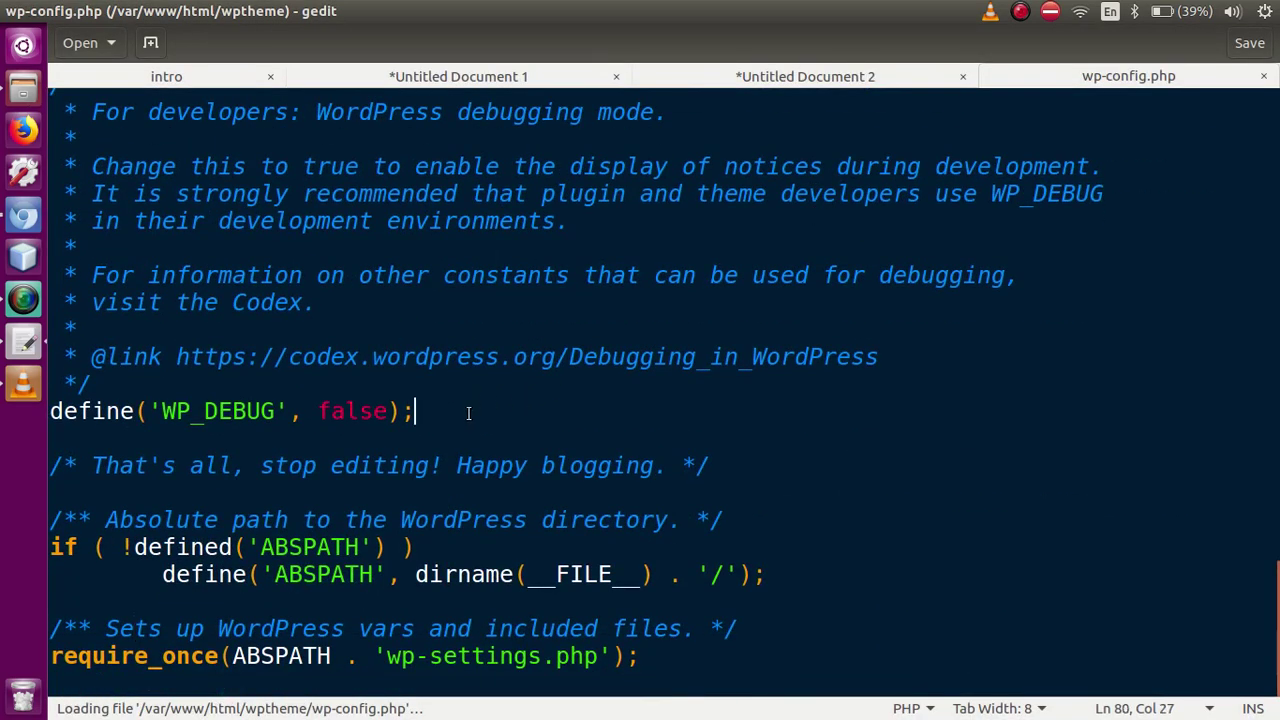
{"action": "key", "text": "Left"}
{"action": "key", "text": "Left"}
{"action": "key", "text": "Left"}
{"action": "key", "text": "Left"}
{"action": "key", "text": "Left"}
{"action": "key", "text": "Left"}
{"action": "key", "text": "Left"}
{"action": "key", "text": "Left"}
{"action": "key", "text": "Left"}
{"action": "key", "text": "Left"}
{"action": "key", "text": "Left"}
{"action": "key", "text": "Left"}
{"action": "key", "text": "Left"}
{"action": "key", "text": "shift+Home"}
{"action": "key", "text": "shift+Right"}
{"action": "key", "text": "shift+Right"}
{"action": "key", "text": "shift+Right"}
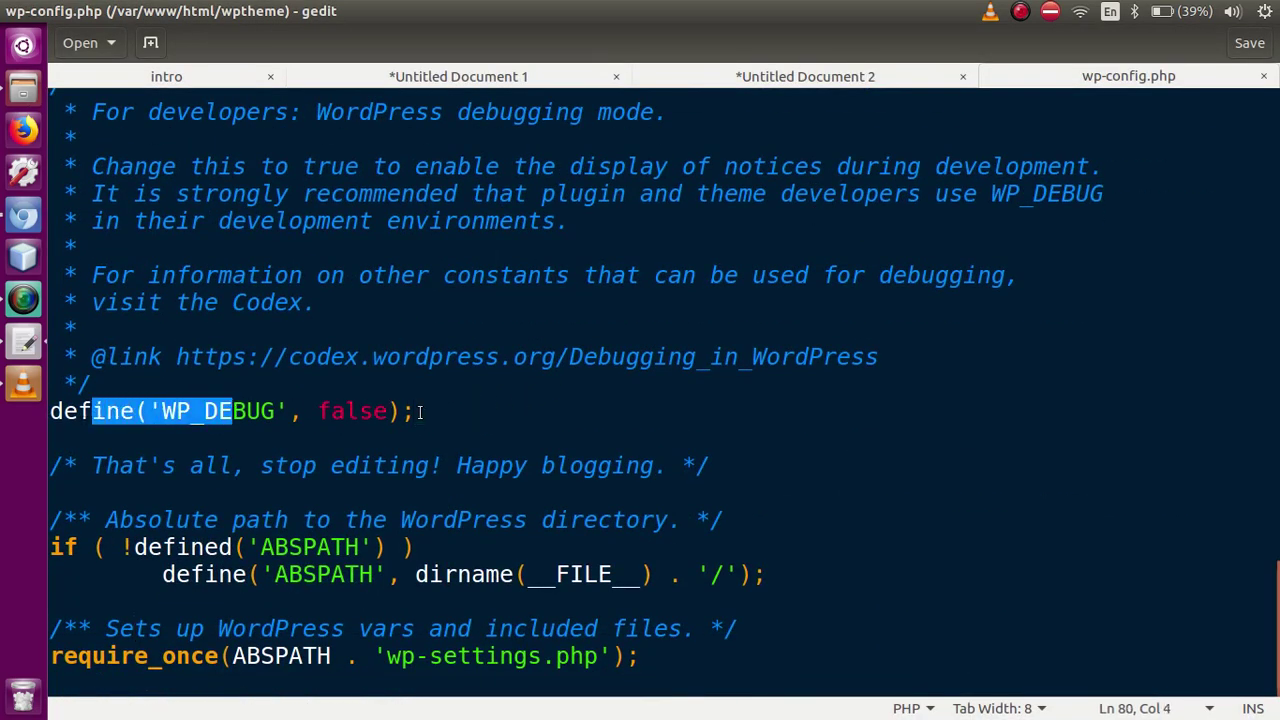
{"action": "left_click", "coordinate": [420, 412]}
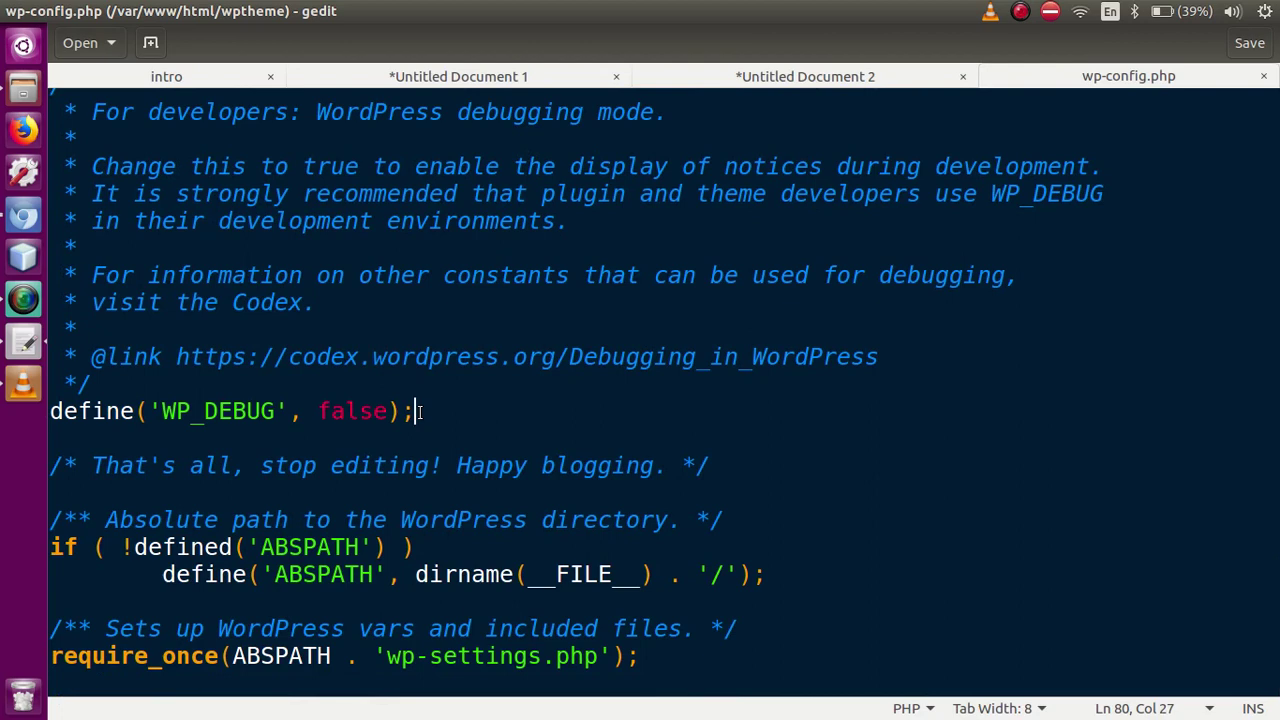
{"action": "triple_click", "coordinate": [418, 411]}
{"action": "key", "text": "ctrl+c"}
{"action": "left_click", "coordinate": [134, 411]}
{"action": "key", "text": "Return"}
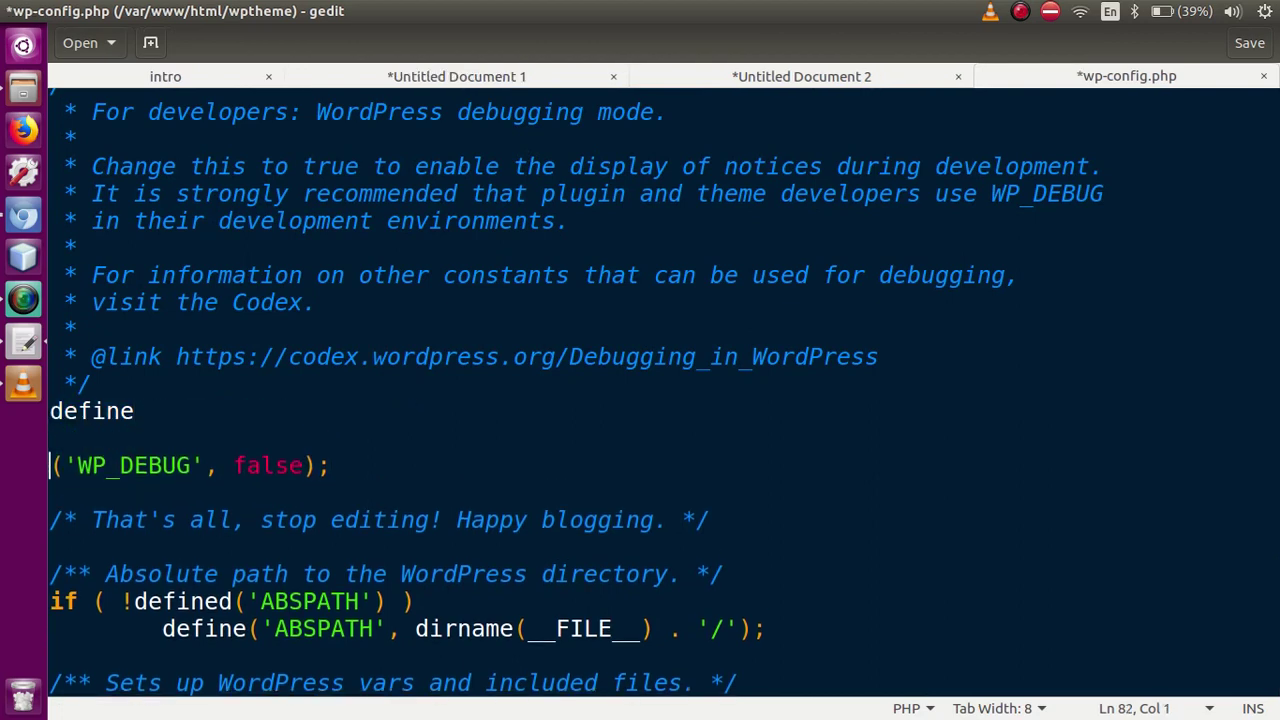
{"action": "key", "text": "ctrl+z"}
{"action": "key", "text": "End"}
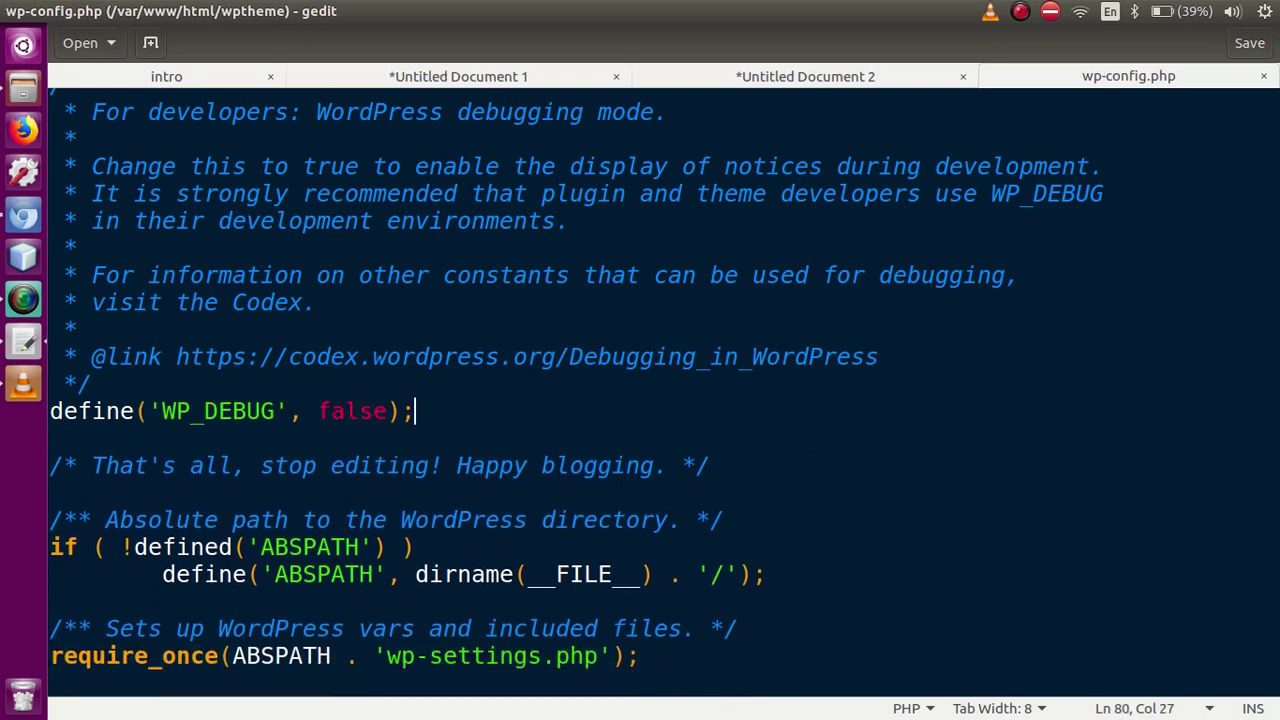
{"action": "key", "text": "Return"}
{"action": "key", "text": "Return"}
{"action": "key", "text": "ctrl+v"}
Change the copy to define('FS_METHOD', 'direct'); and save wp-config.php.
{"action": "double_click", "coordinate": [240, 468]}
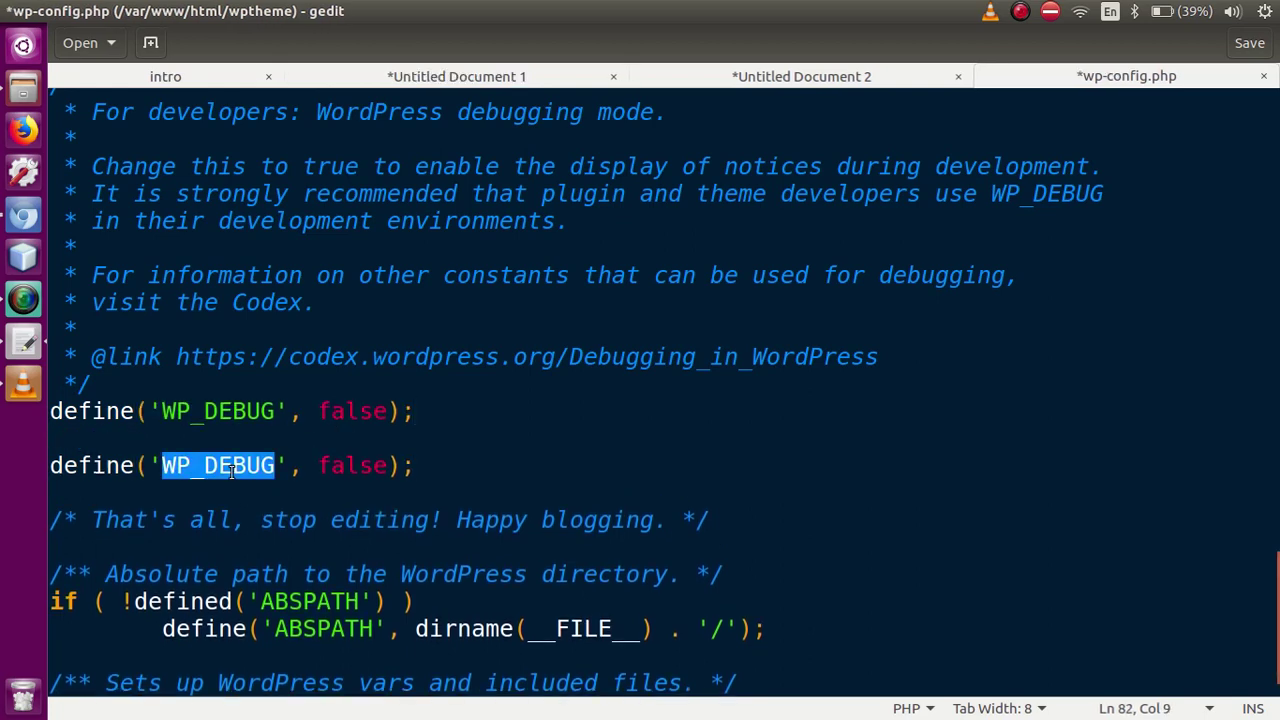
{"action": "key", "text": "BackSpace"}
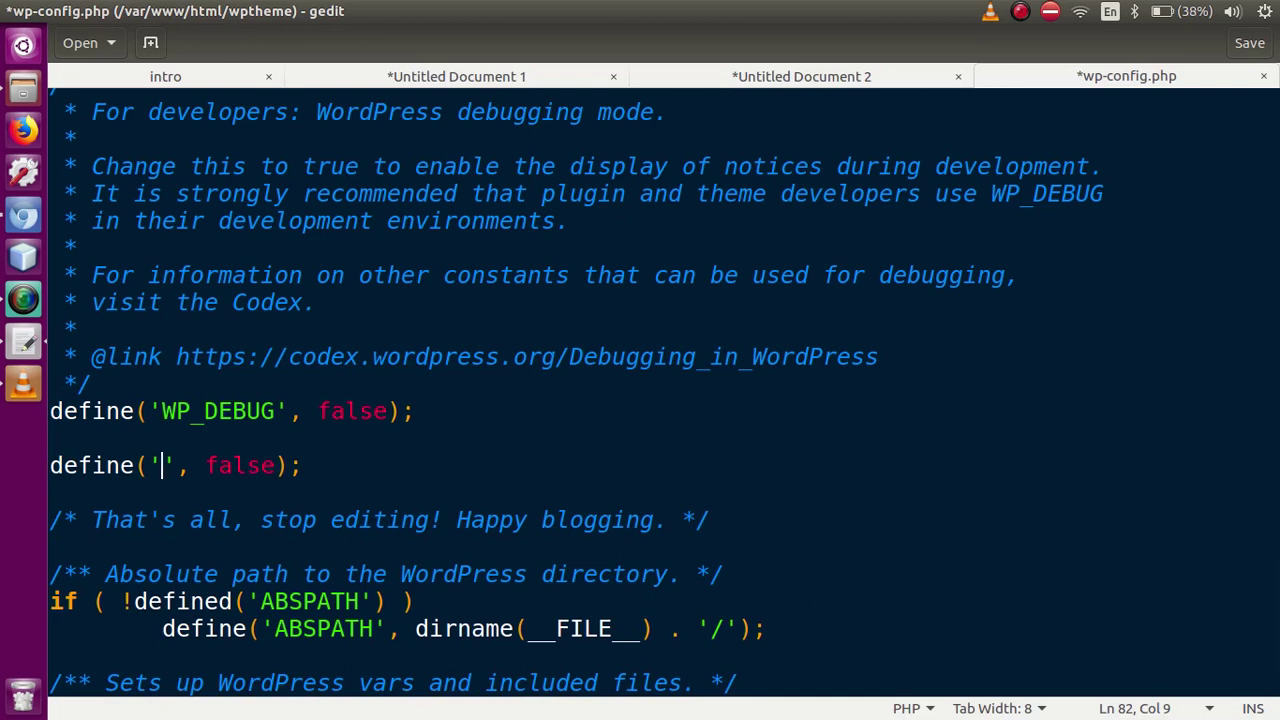
{"action": "type", "text": "FS"}
{"action": "type", "text": "_METHOD"}
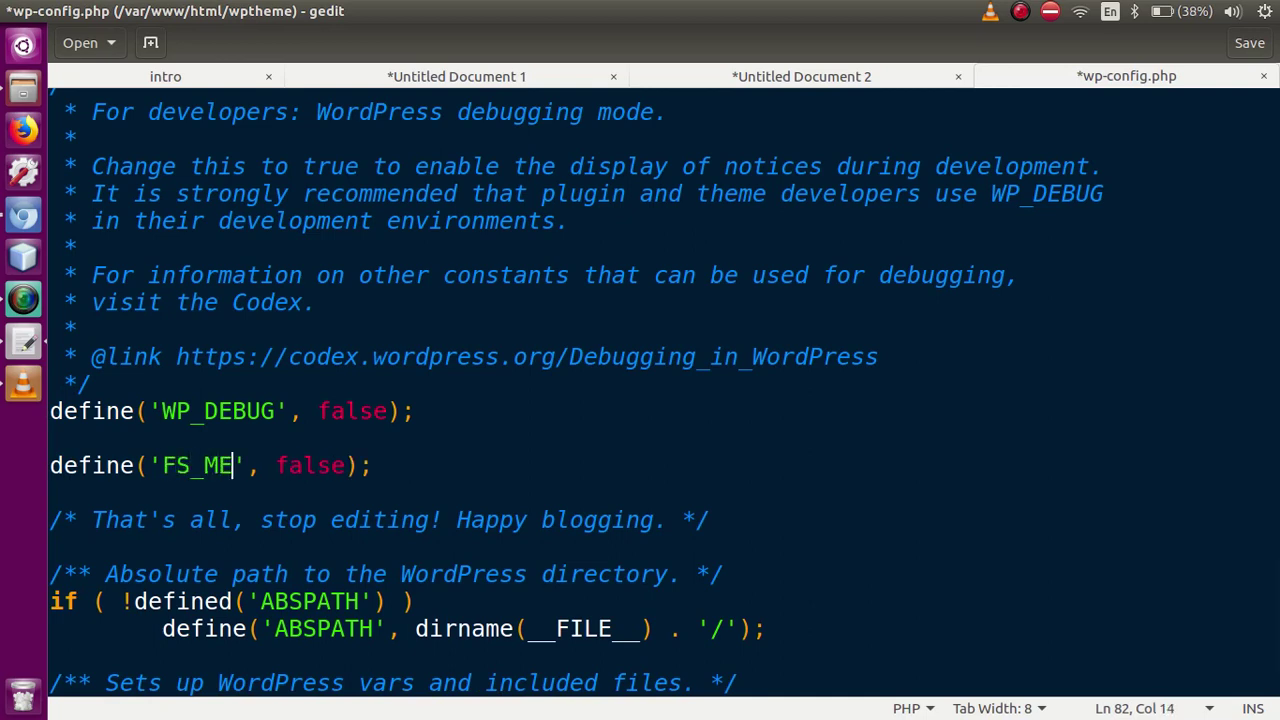
{"action": "double_click", "coordinate": [366, 465]}
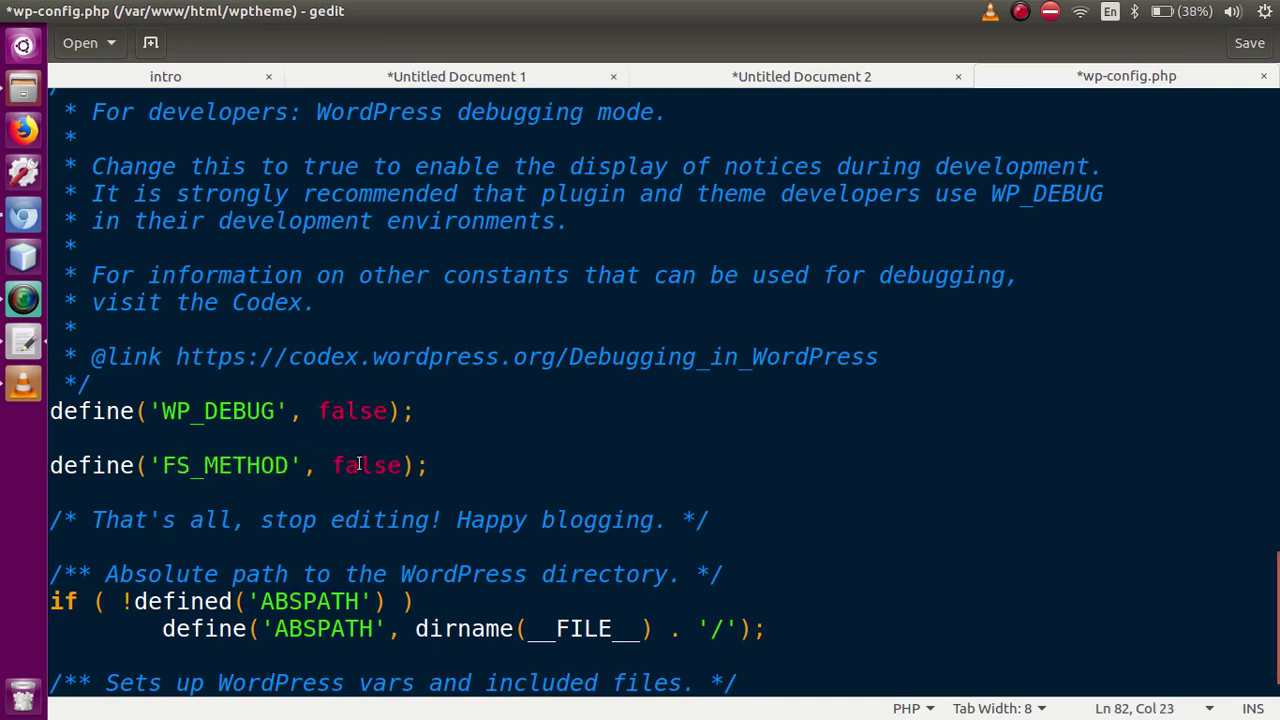
{"action": "key", "text": "BackSpace"}
{"action": "type", "text": "', 'dir"}
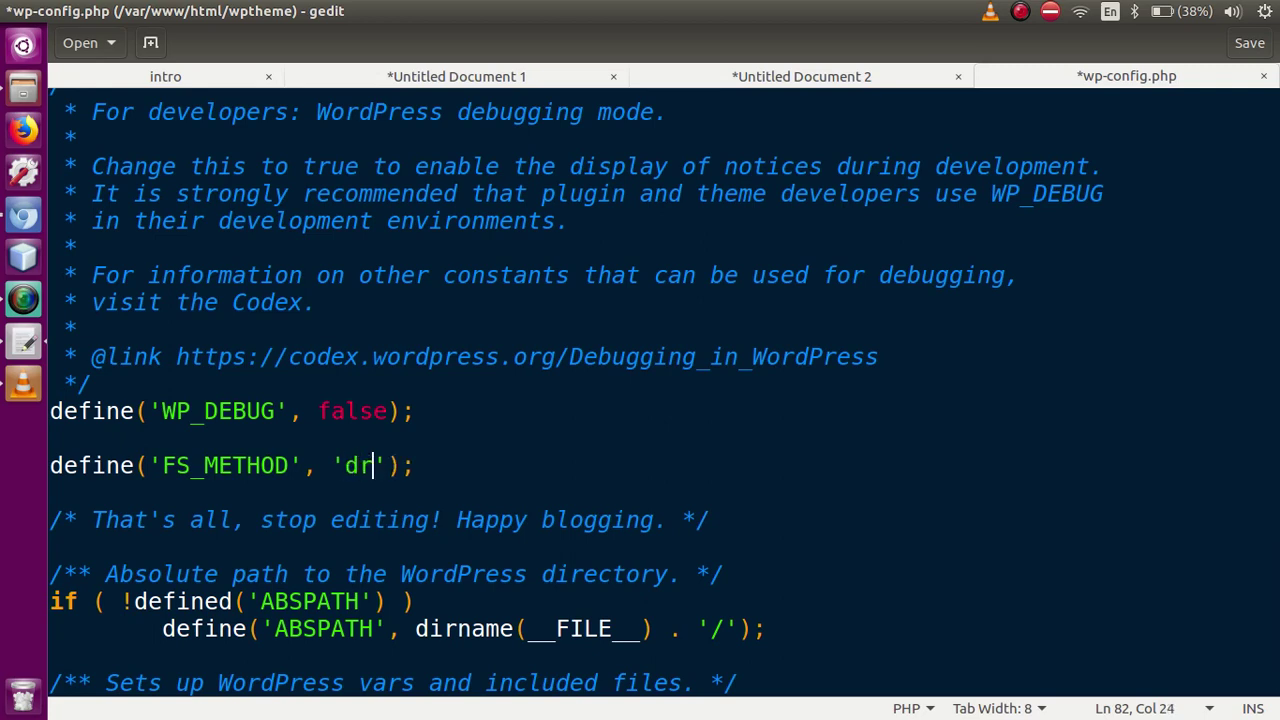
{"action": "key", "text": "BackSpace"}
{"action": "type", "text": "irect"}
{"action": "key", "text": "ctrl+s"}
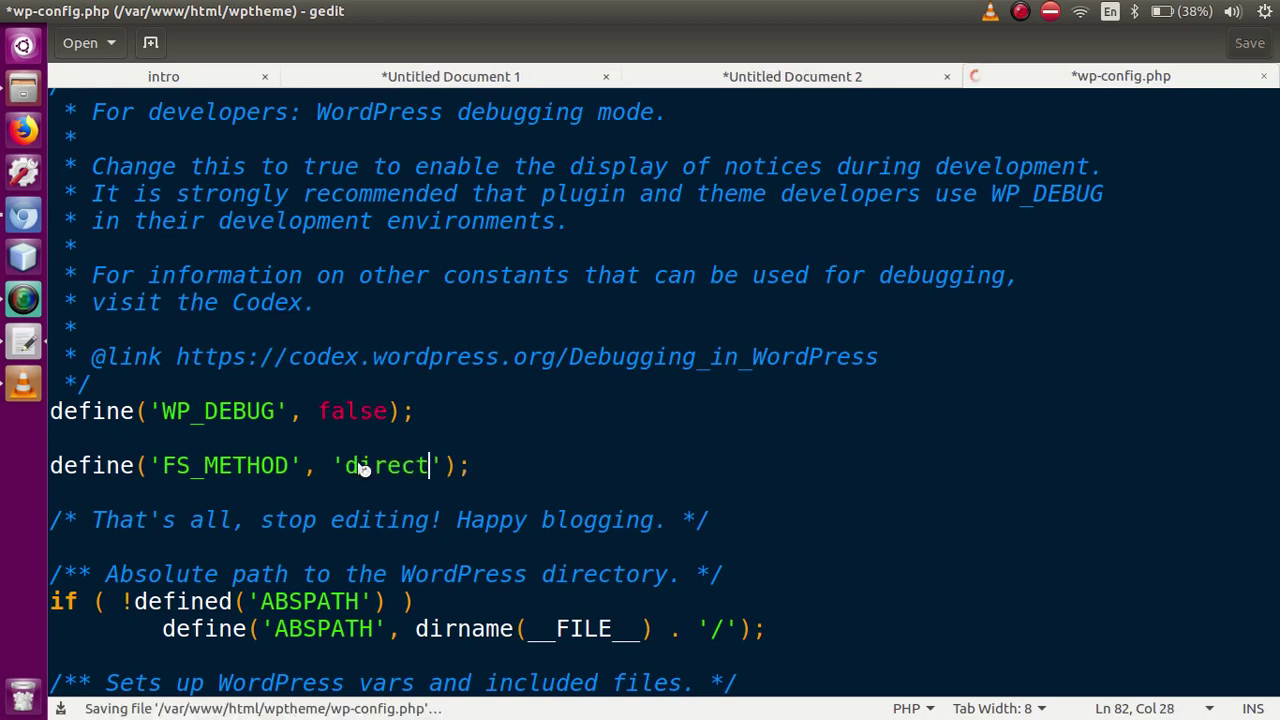
{"action": "left_click_drag", "start_coordinate": [477, 463], "coordinate": [274, 465]}
{"action": "left_click_drag", "start_coordinate": [300, 465], "coordinate": [64, 465]}
{"action": "key", "text": "ctrl+z"}
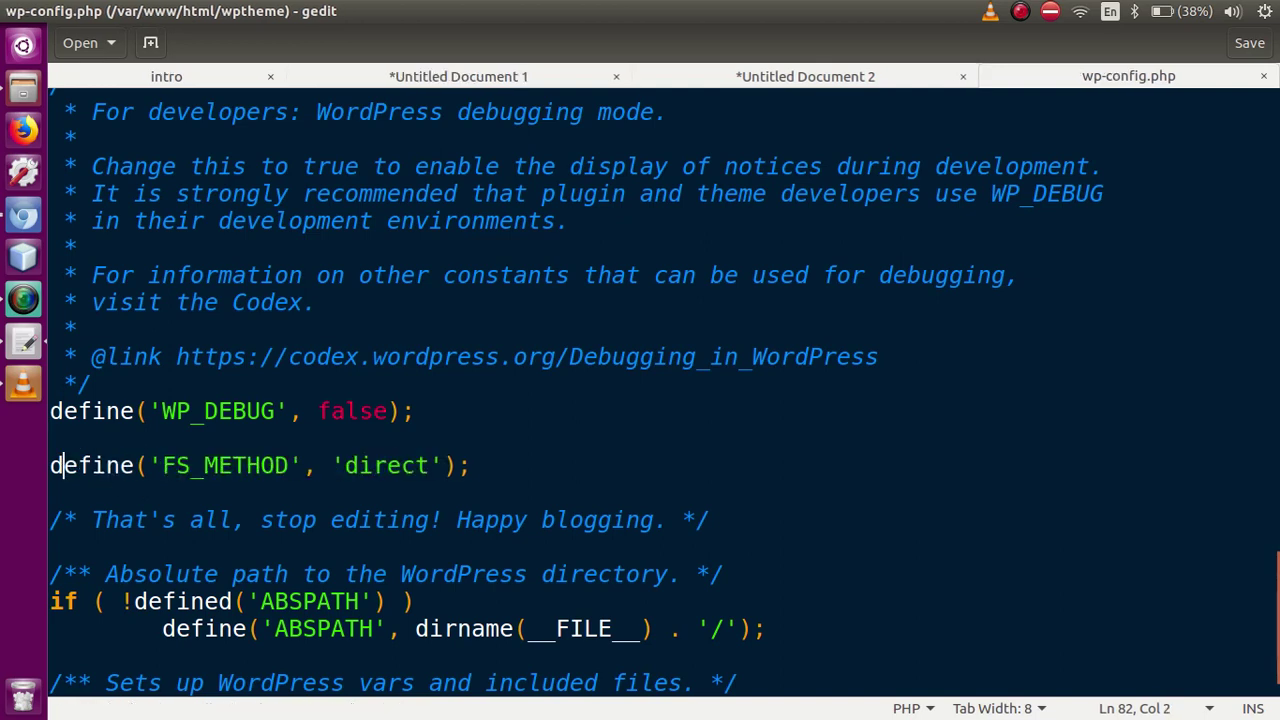
{"action": "key", "text": "ctrl+s"}
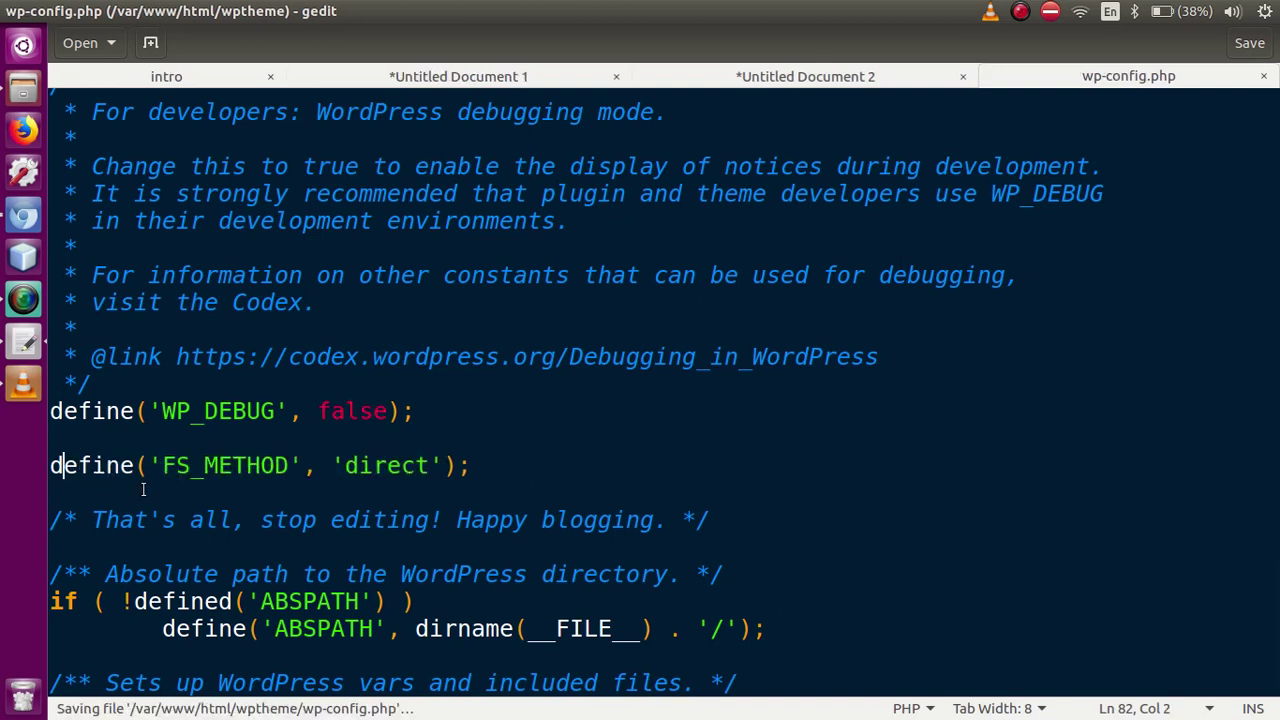
Reload Add Plugins, then install and activate WP Migrate DB 1.0.2 without an FTP prompt.
{"action": "left_click", "coordinate": [28, 222]}
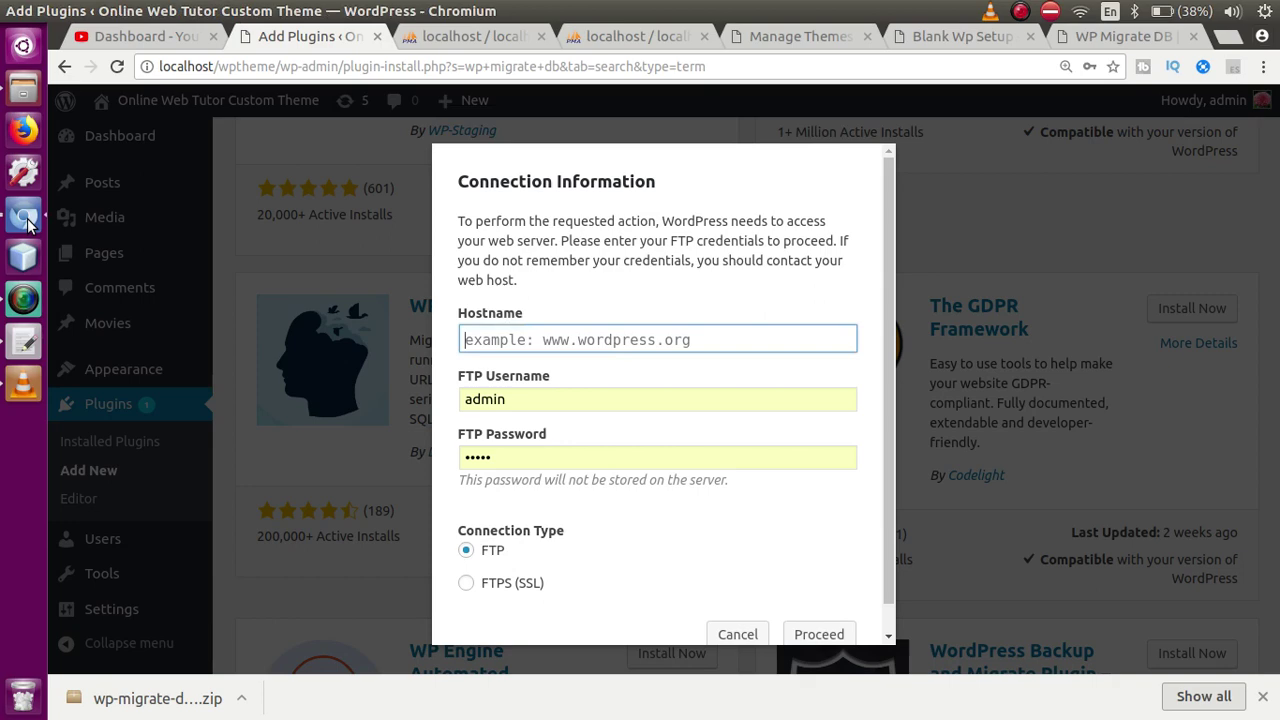
{"action": "left_click", "coordinate": [117, 66]}
{"action": "left_click", "coordinate": [791, 178]}
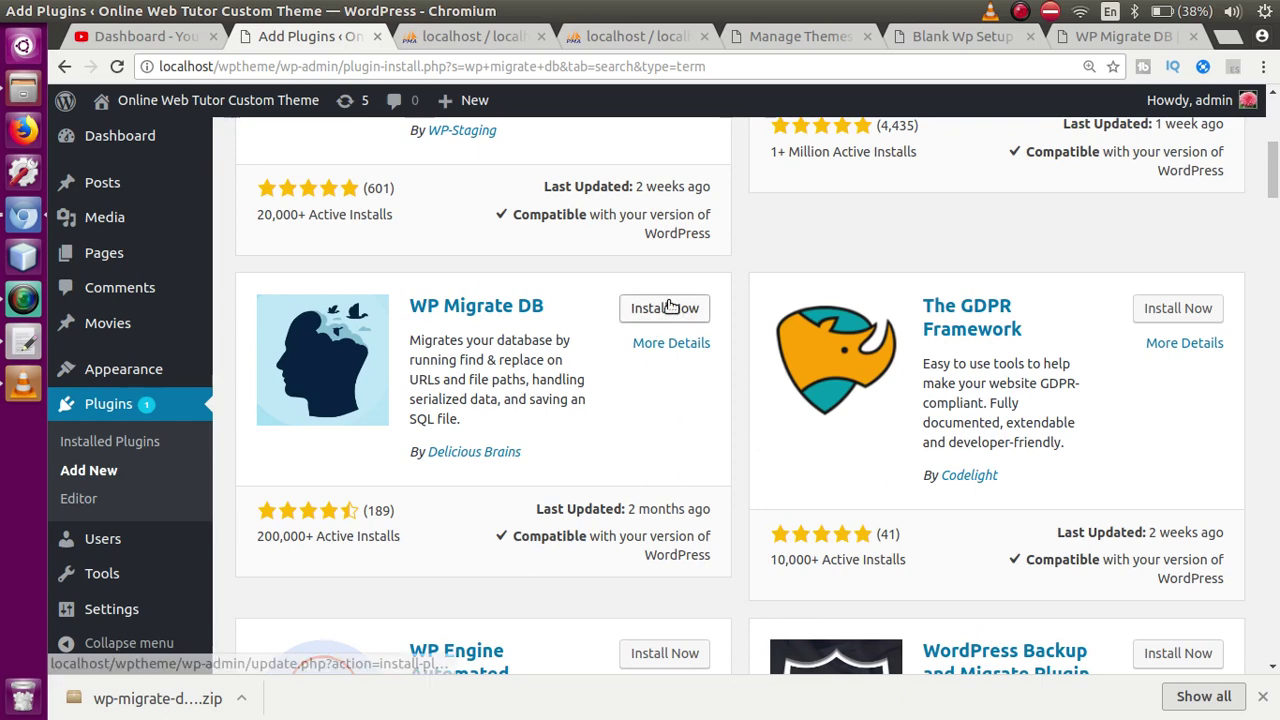
{"action": "left_click", "coordinate": [667, 308]}
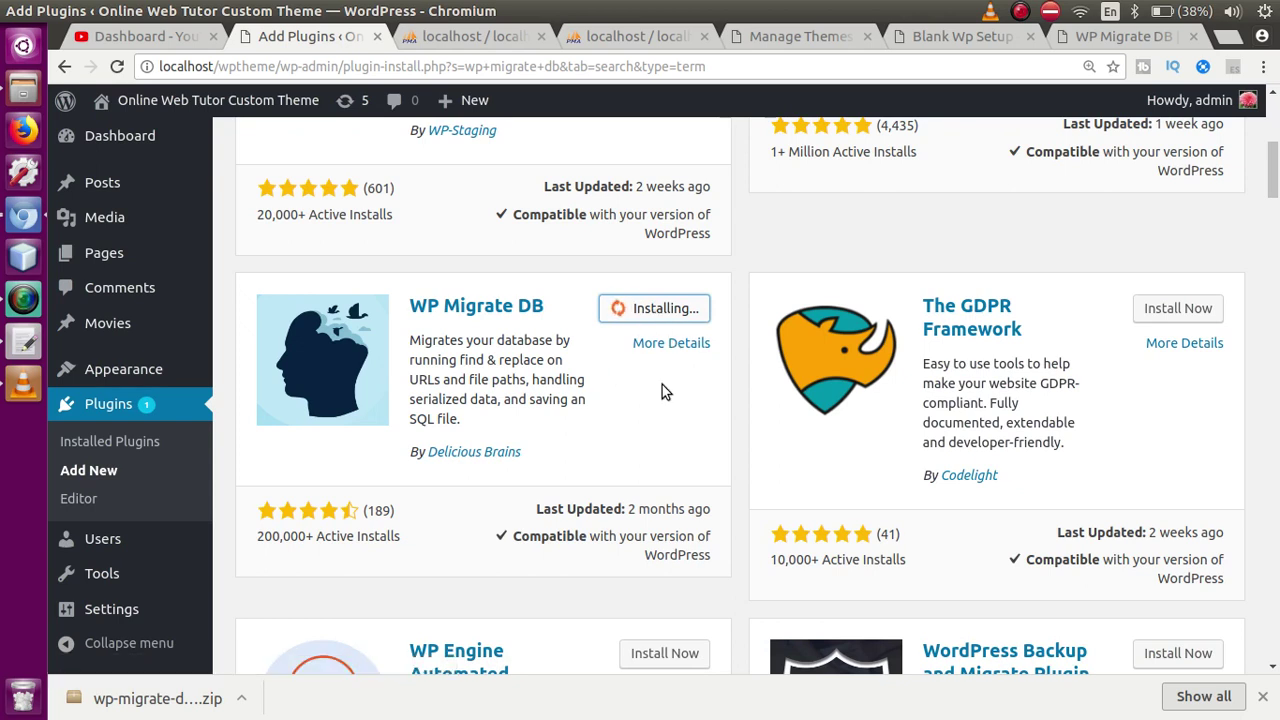
{"action": "left_click", "coordinate": [674, 321]}
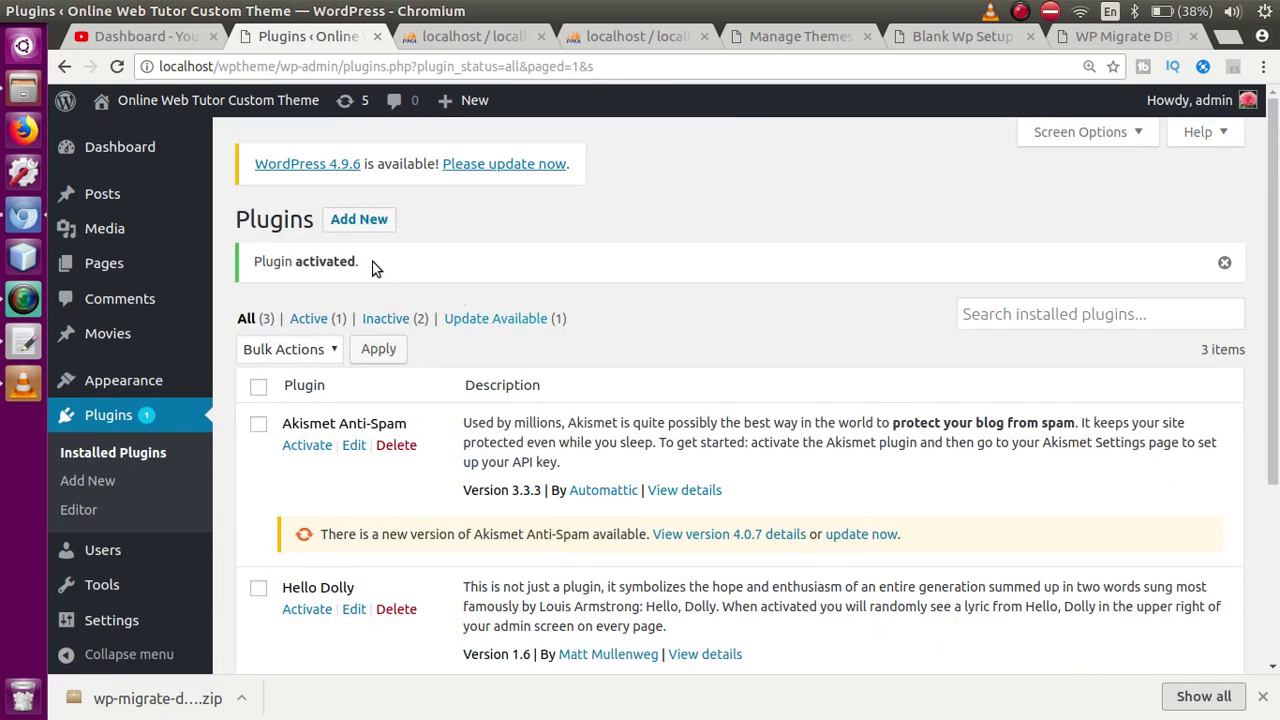
{"action": "scroll", "coordinate": [1260, 200], "scroll_direction": "down", "scroll_amount": 3}
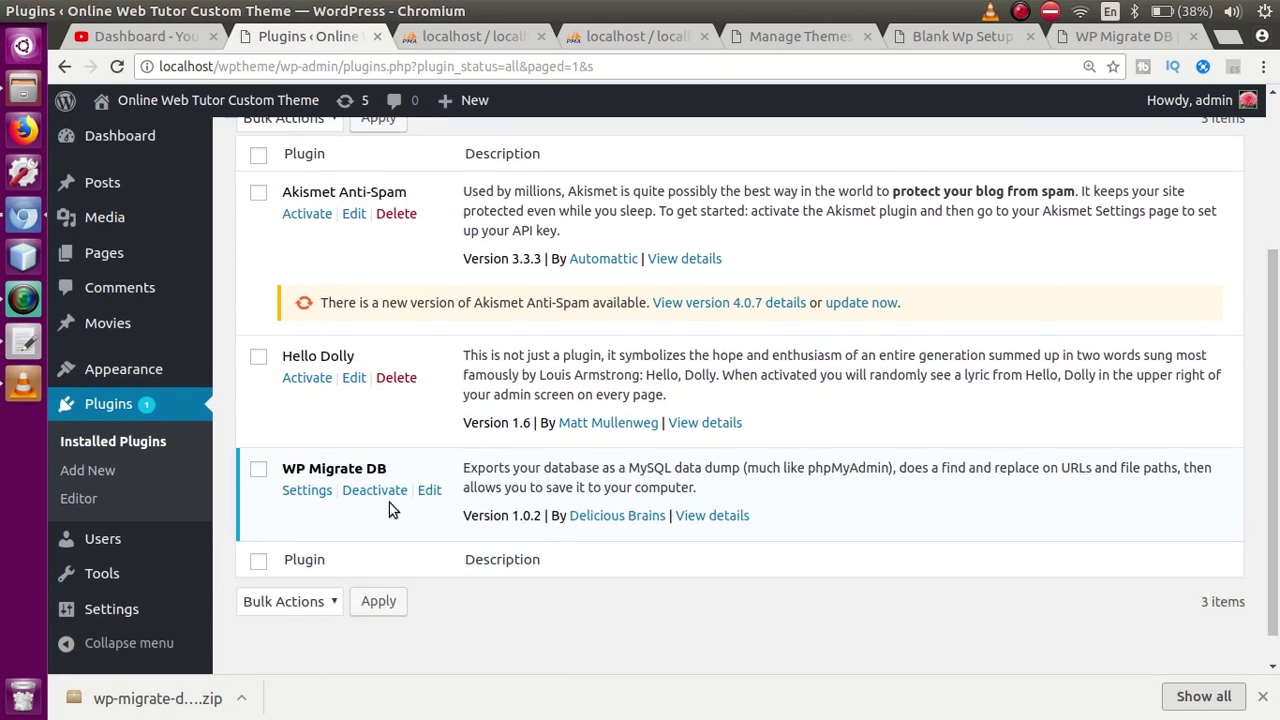
{"action": "mouse_move", "coordinate": [65, 578]}
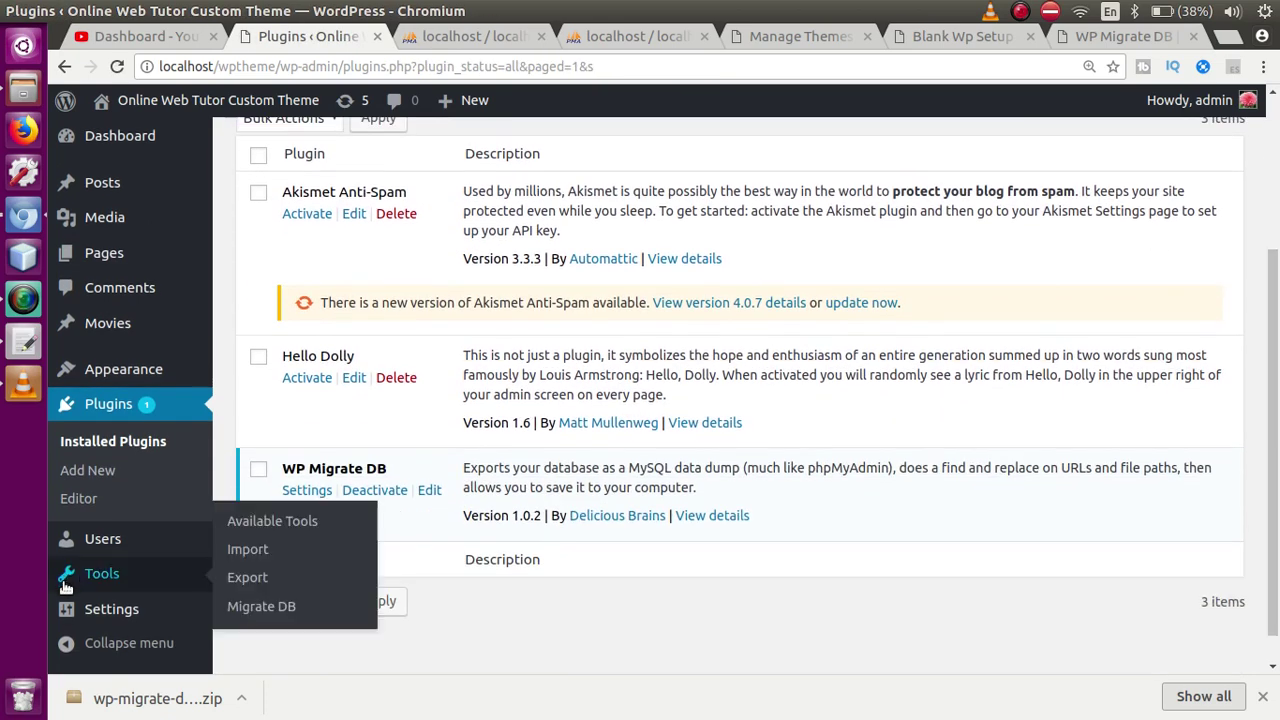
Open Tools > Migrate DB, then view the wptheme database's 12 tables in phpMyAdmin.
{"action": "left_click", "coordinate": [274, 608]}
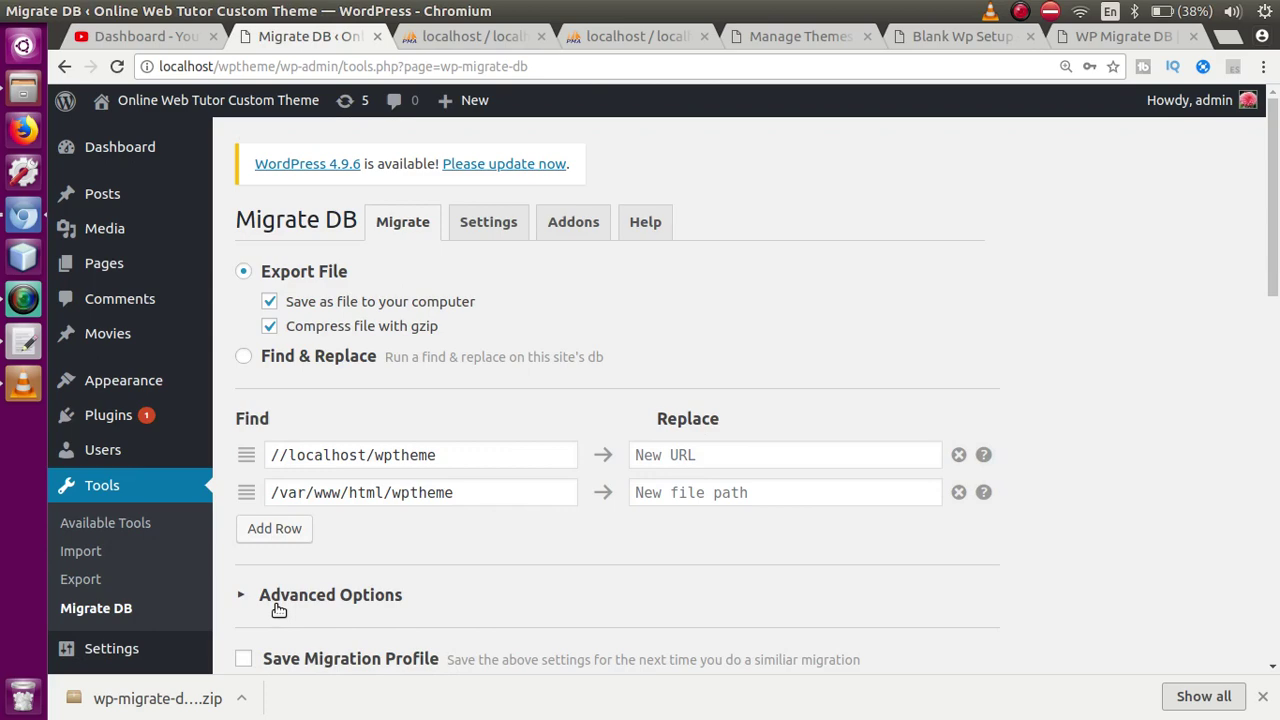
{"action": "left_click", "coordinate": [487, 35]}
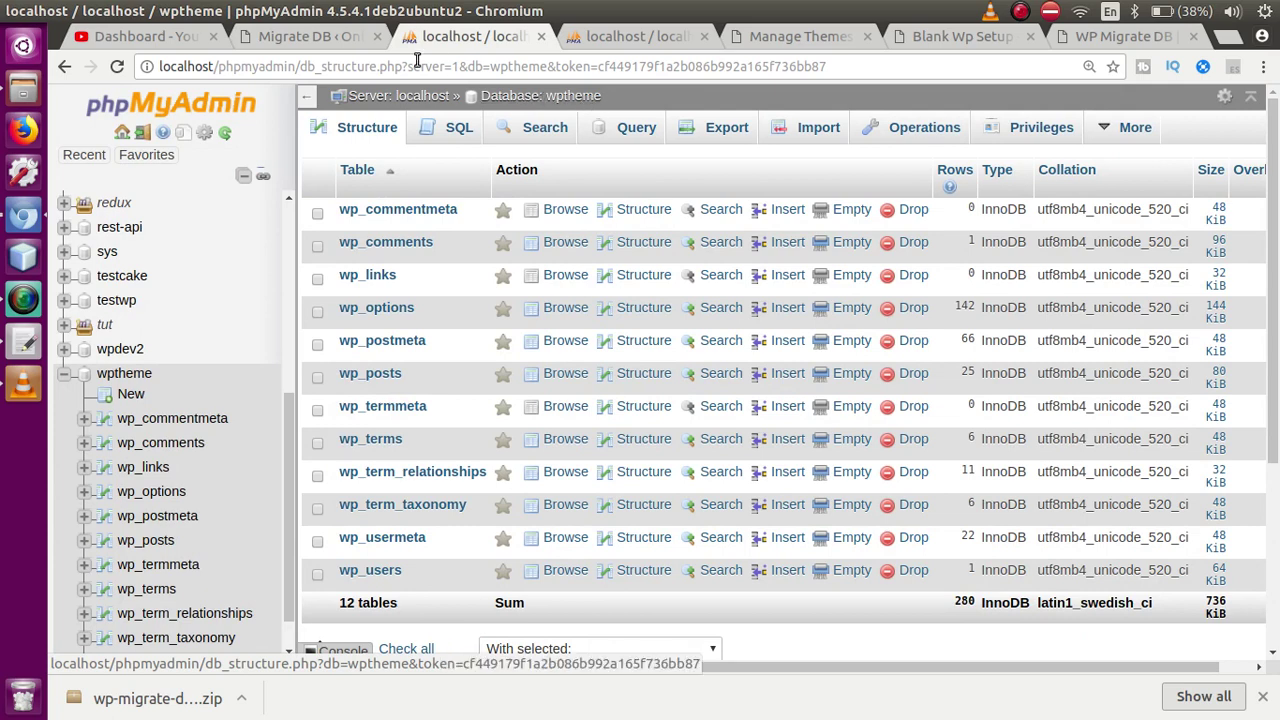
Compare the wptheme and blankwp table lists and blank site themes, then return to Migrate DB.
{"action": "left_click", "coordinate": [345, 40]}
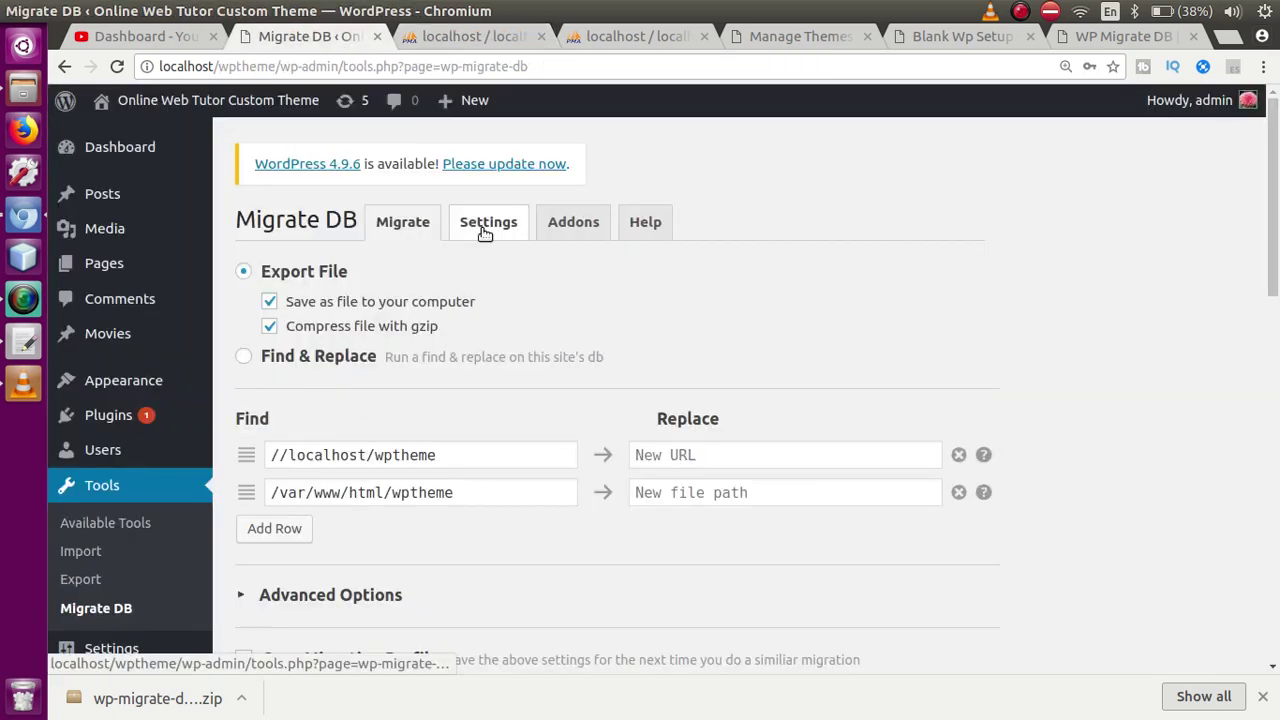
{"action": "left_click", "coordinate": [609, 36]}
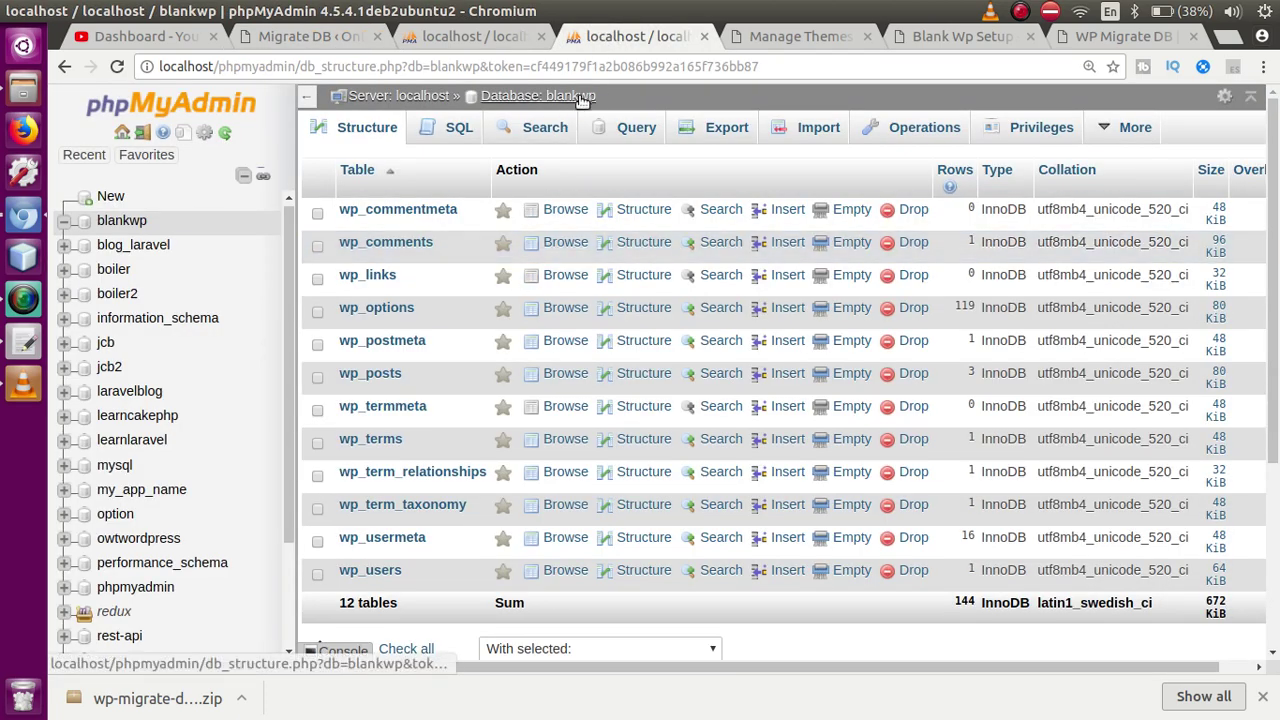
{"action": "left_click", "coordinate": [800, 37]}
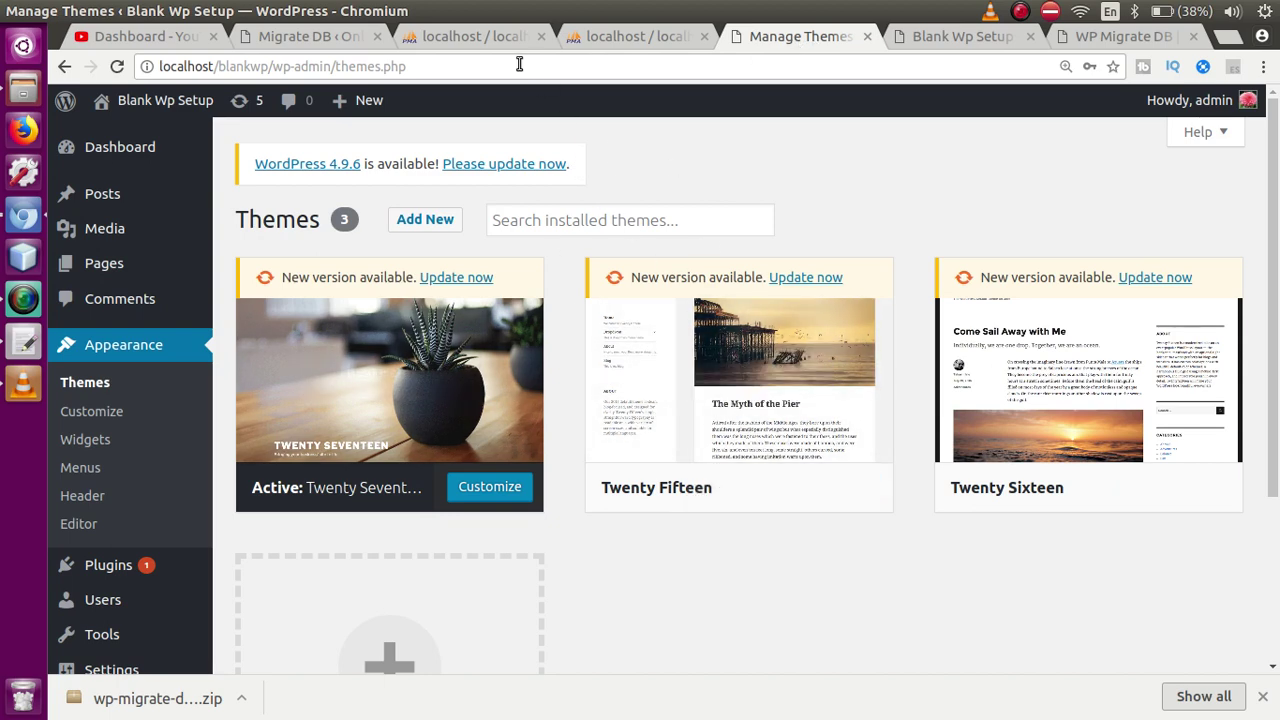
{"action": "left_click", "coordinate": [505, 38]}
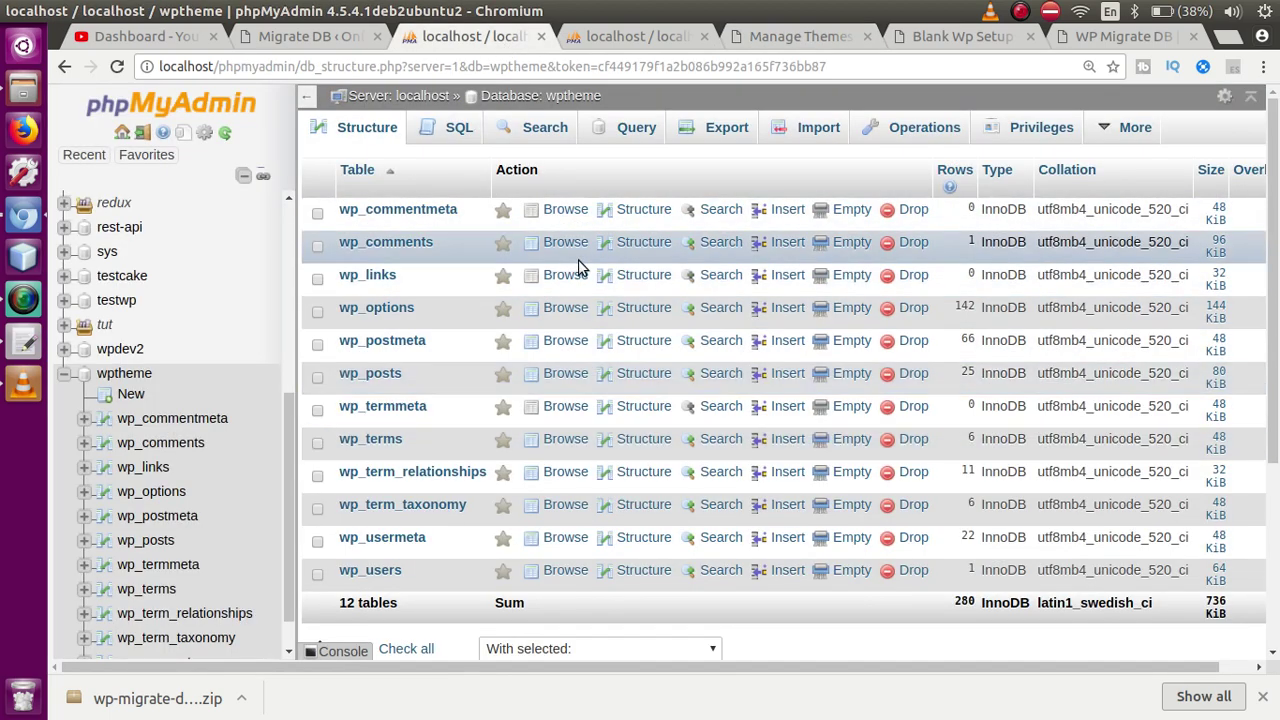
{"action": "key", "text": "ctrl+Tab"}
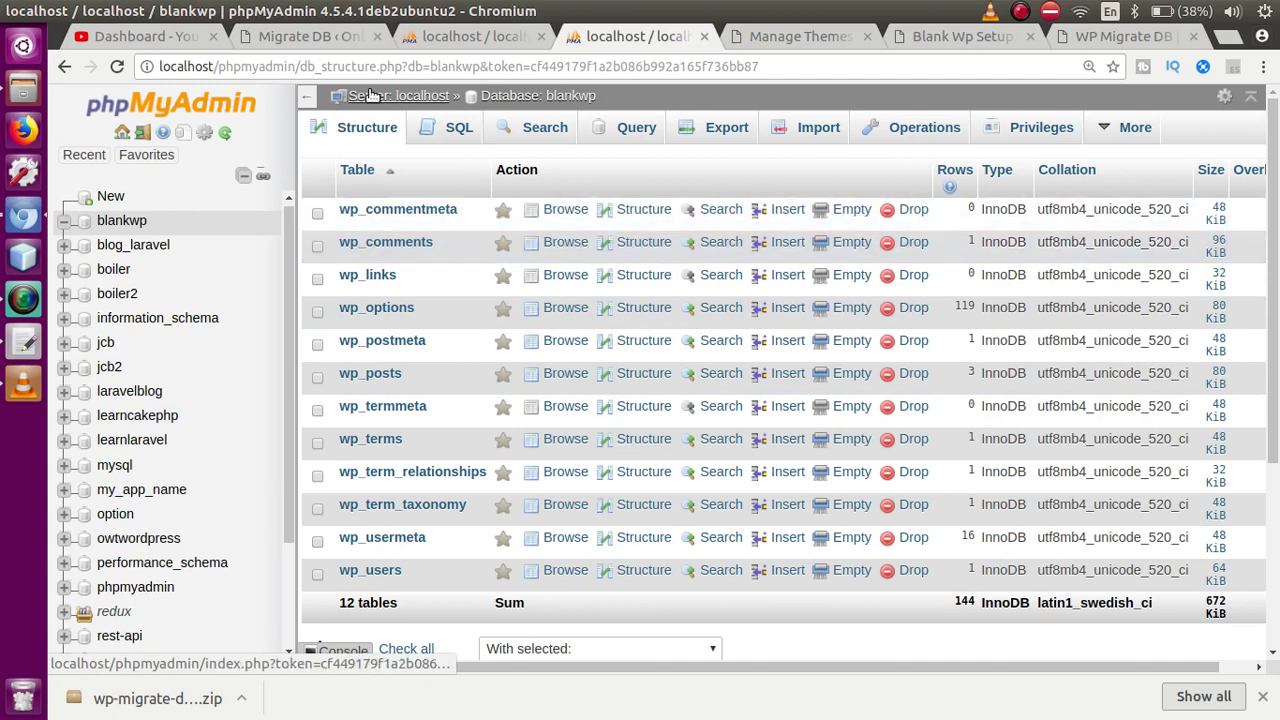
{"action": "left_click", "coordinate": [334, 41]}
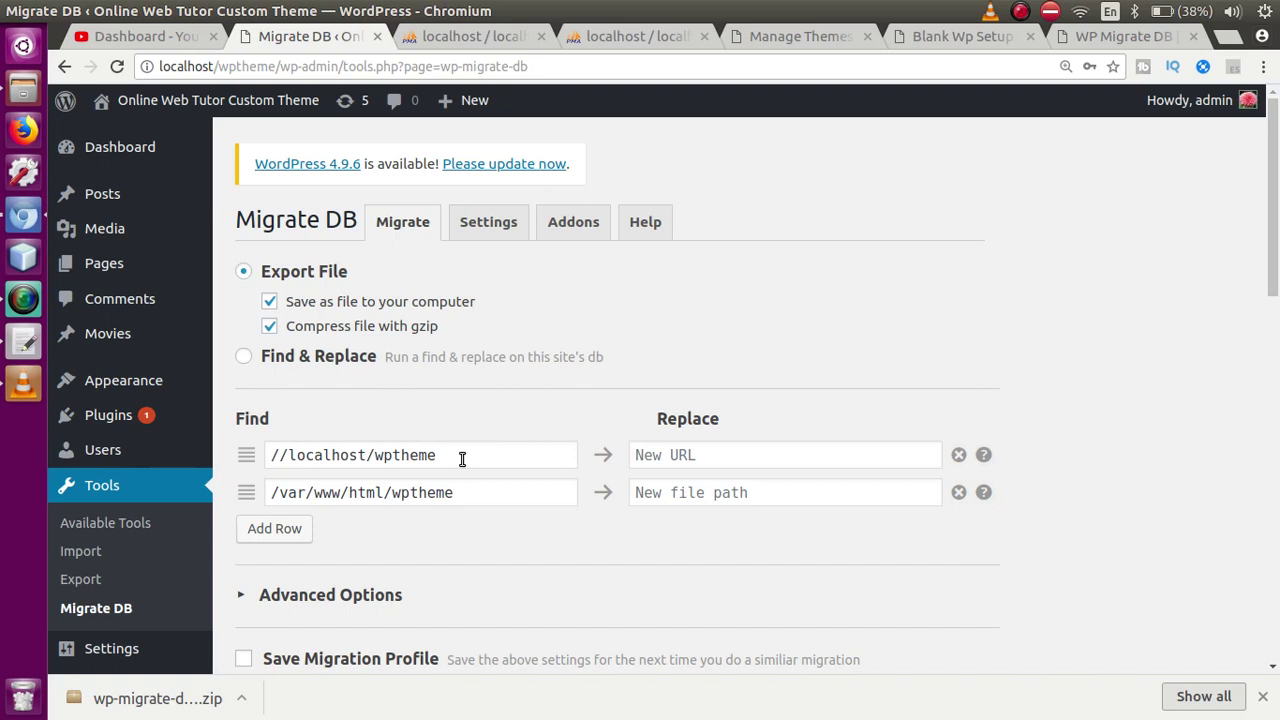
Fill the first Replace field with the blankwp site address //localhost/blankwp/, dropping the http: prefix.
{"action": "left_click_drag", "start_coordinate": [462, 458], "coordinate": [272, 456]}
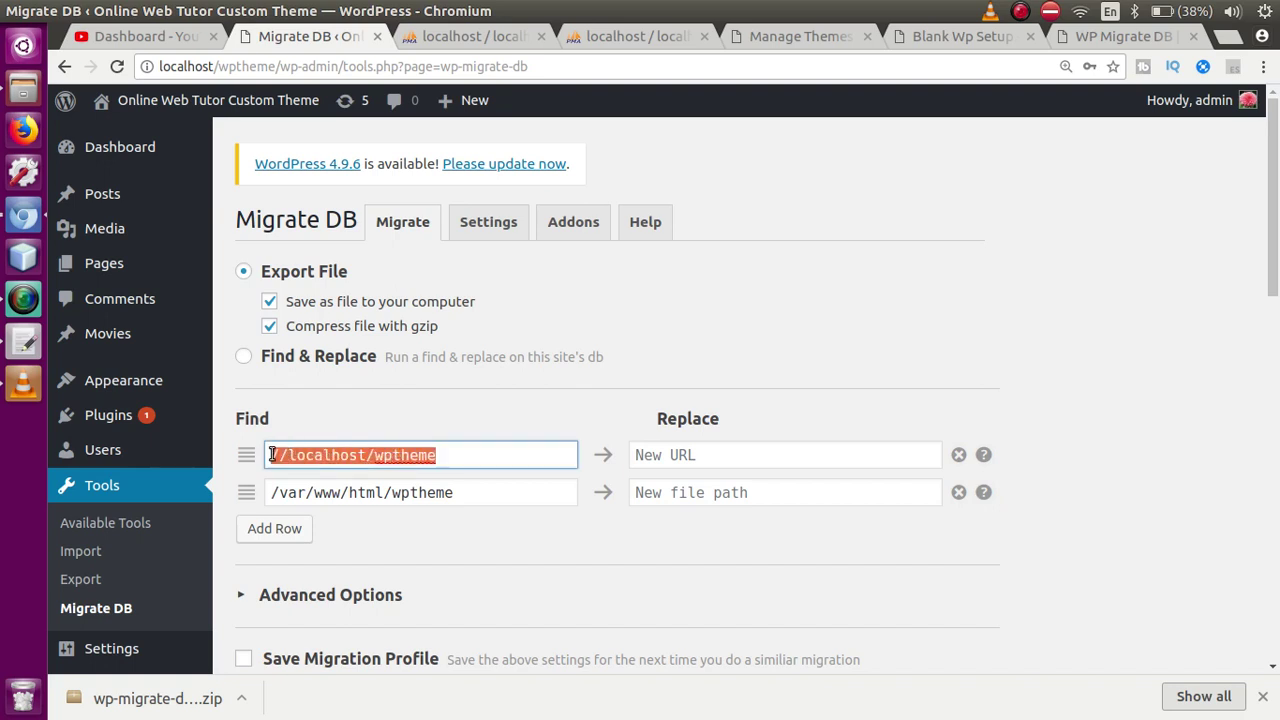
{"action": "left_click", "coordinate": [654, 458]}
{"action": "left_click_drag", "start_coordinate": [463, 458], "coordinate": [272, 456]}
{"action": "left_click", "coordinate": [704, 456]}
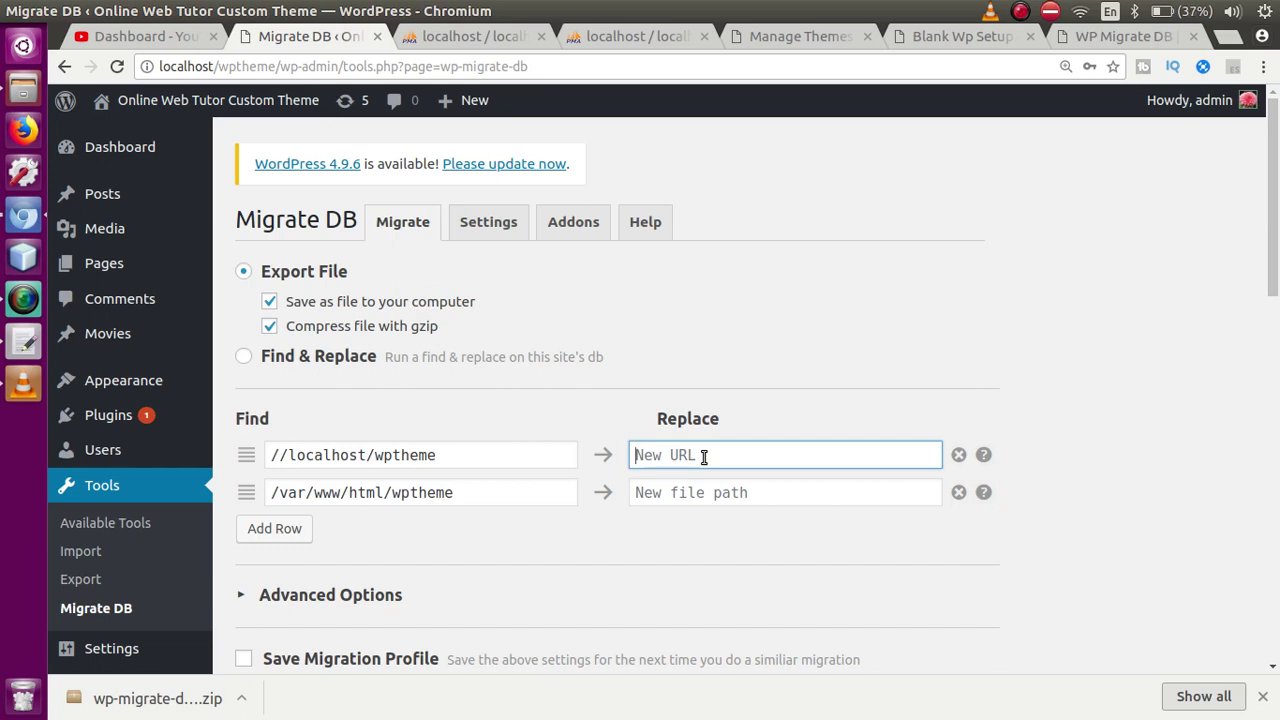
{"action": "left_click", "coordinate": [921, 37]}
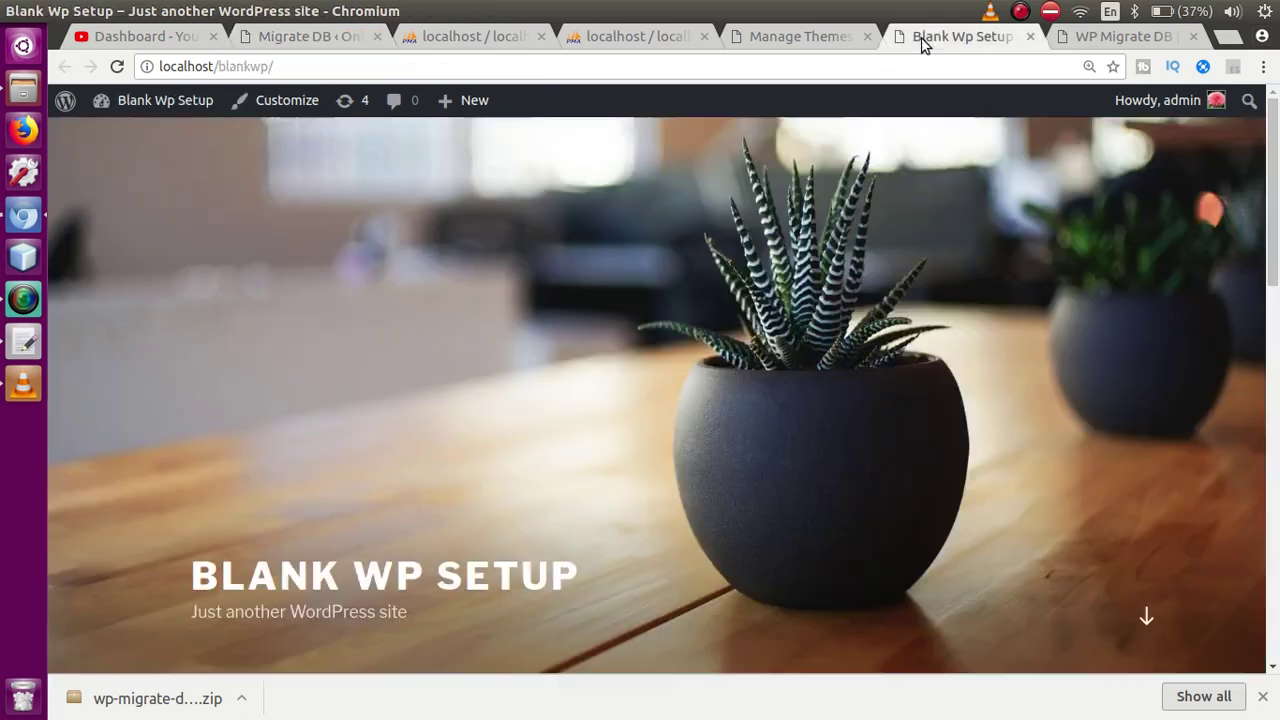
{"action": "left_click", "coordinate": [535, 62]}
{"action": "key", "text": "ctrl+c"}
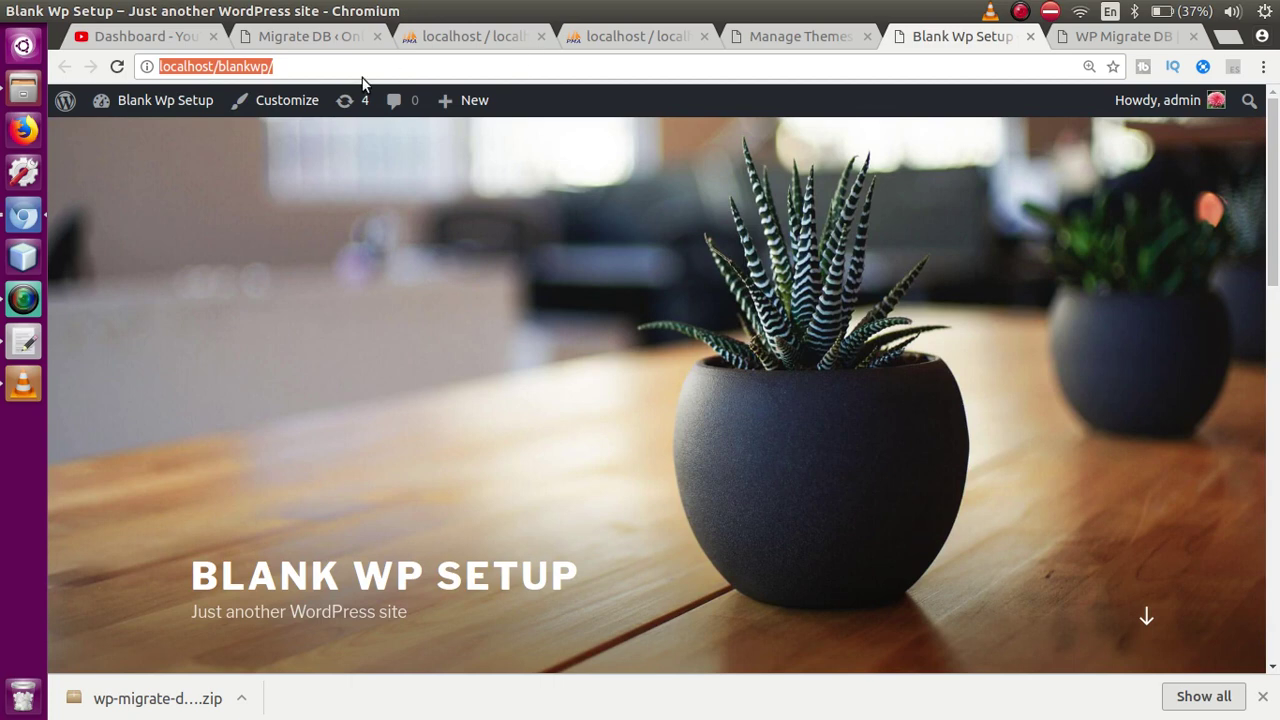
{"action": "left_click", "coordinate": [331, 38]}
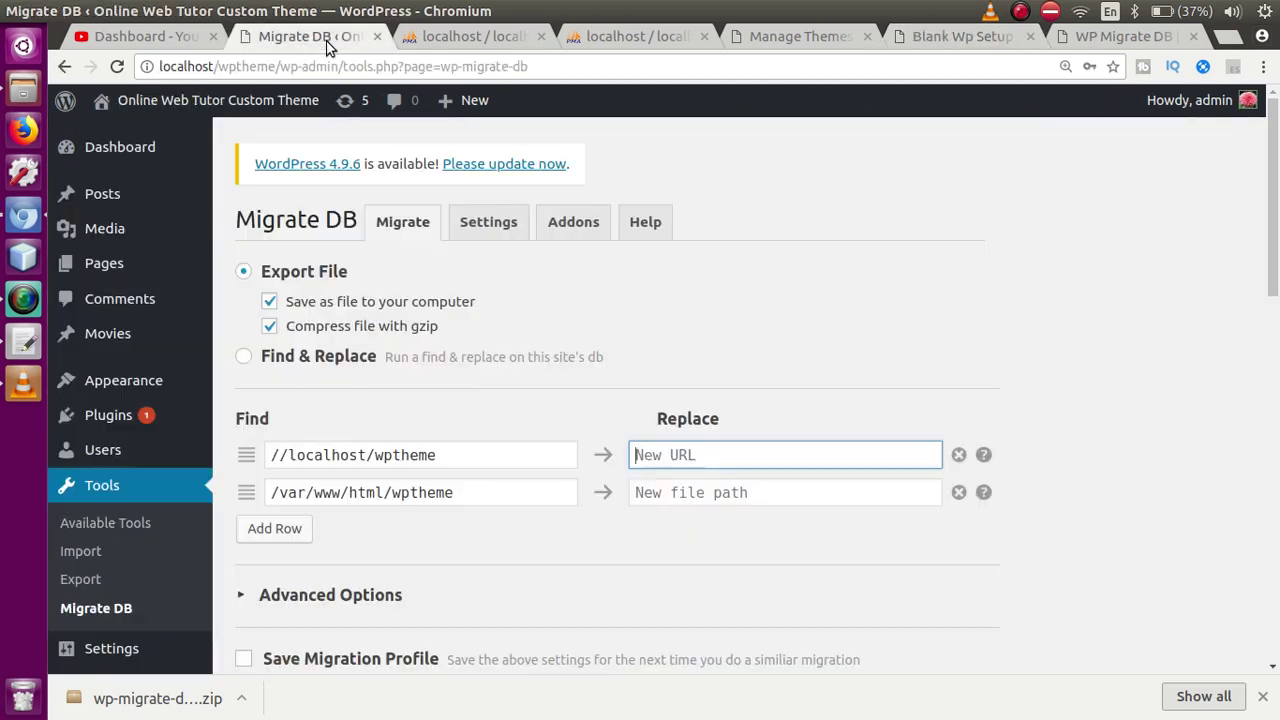
{"action": "key", "text": "ctrl+v"}
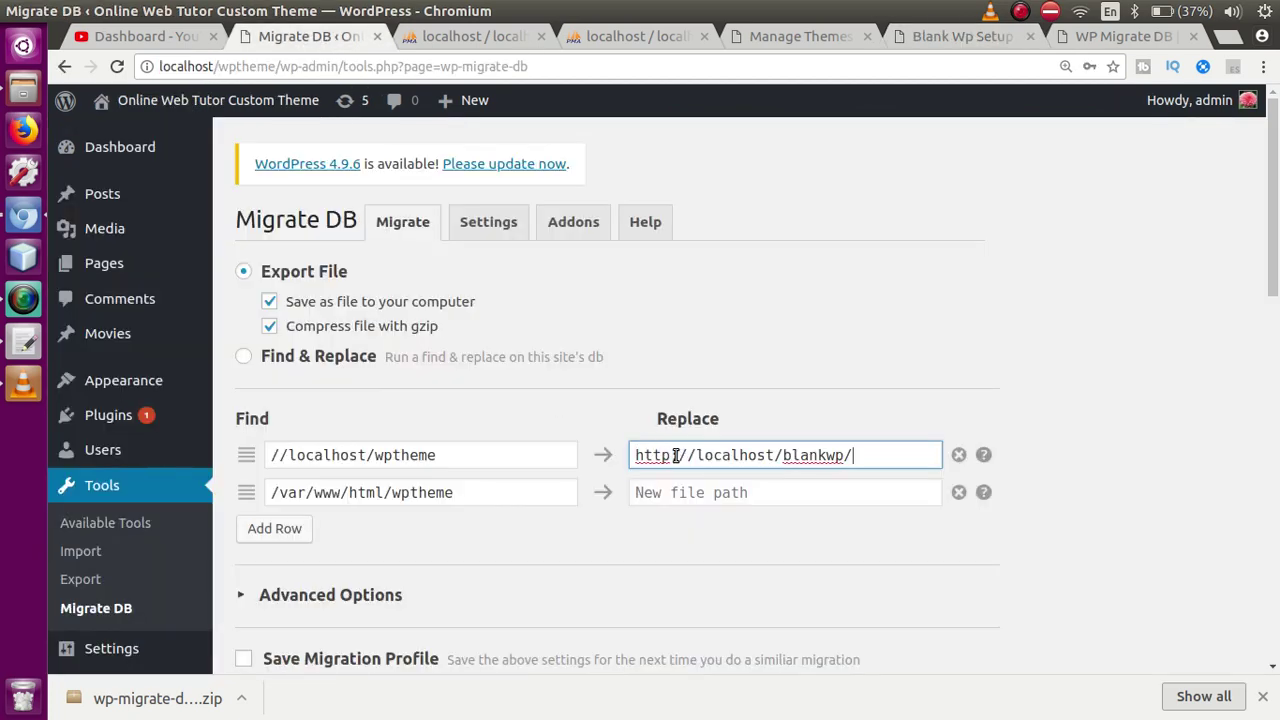
{"action": "left_click_drag", "start_coordinate": [682, 455], "coordinate": [633, 455]}
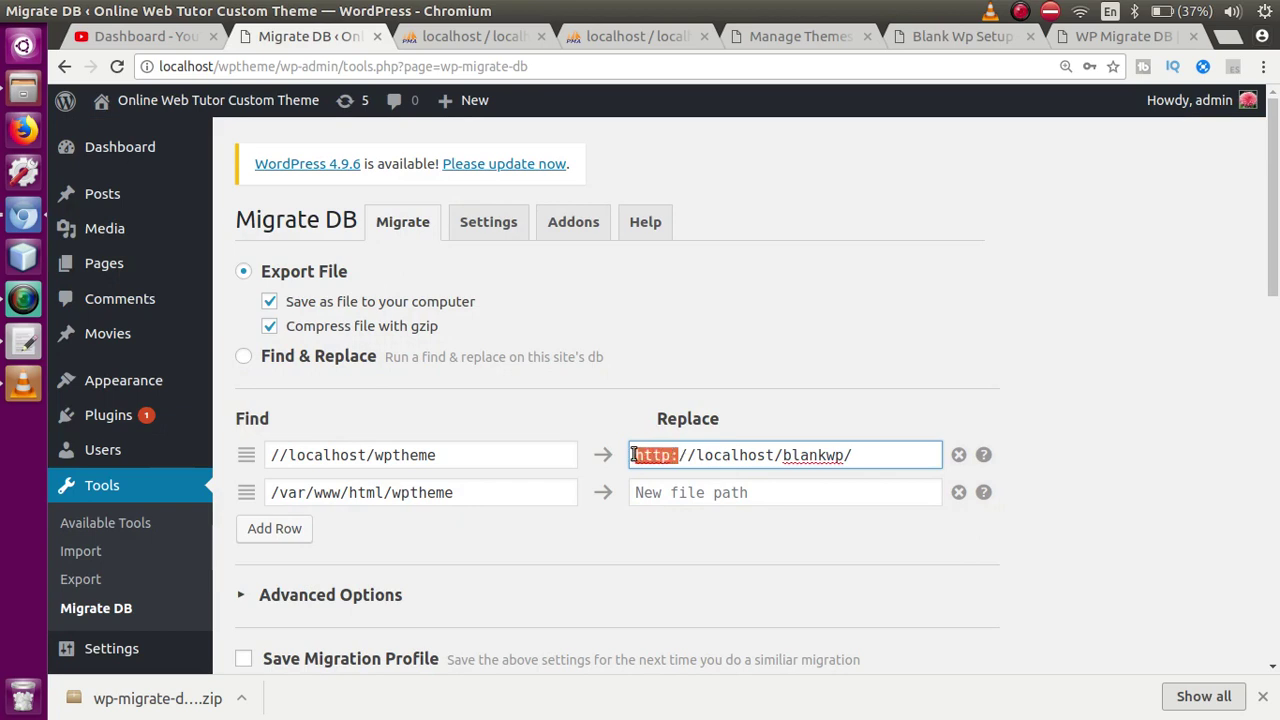
{"action": "key", "text": "BackSpace"}
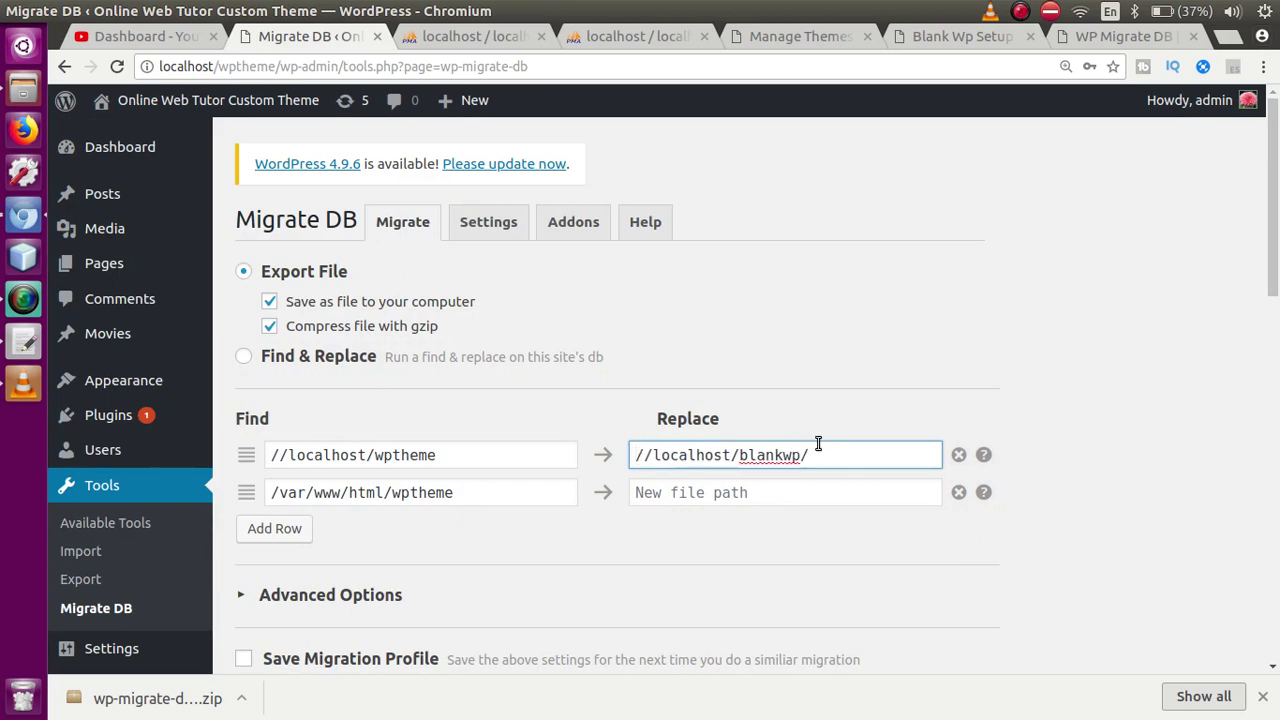
Review the Find/Replace rows: //localhost/wptheme to //localhost/blankwp/, plus the old site path.
{"action": "left_click_drag", "start_coordinate": [831, 454], "coordinate": [630, 455]}
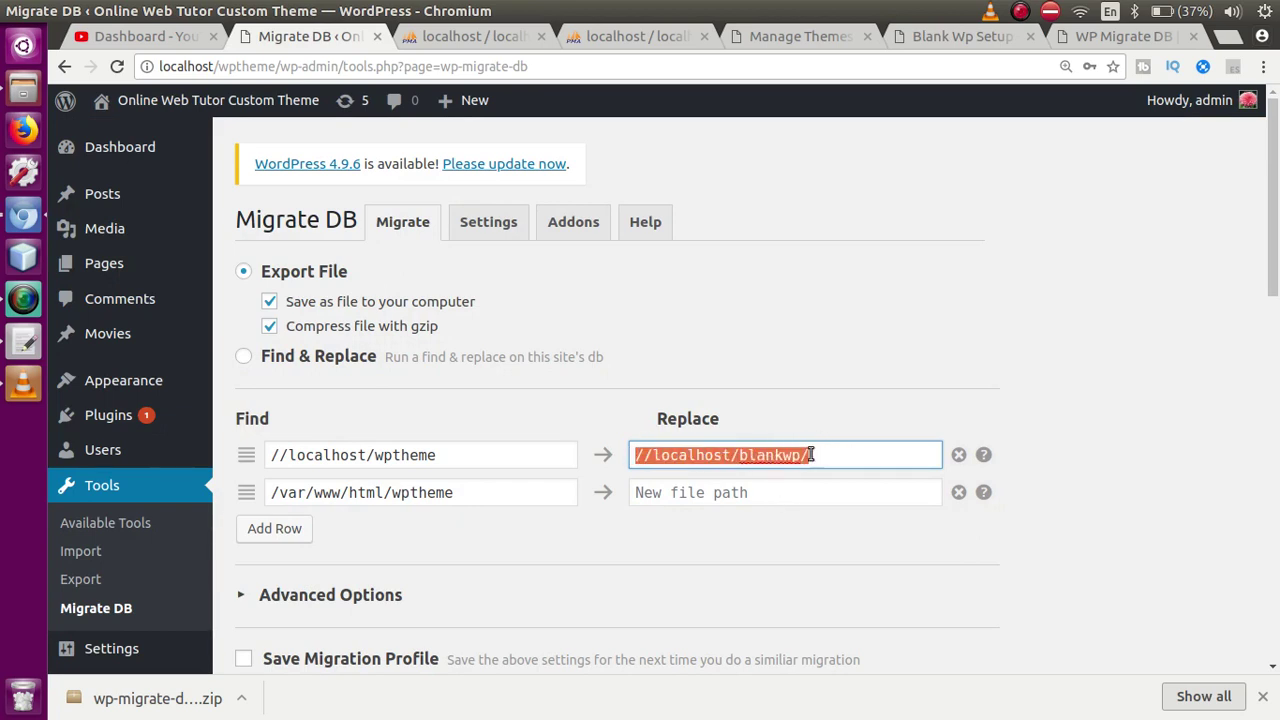
{"action": "left_click", "coordinate": [843, 454]}
{"action": "left_click", "coordinate": [402, 455]}
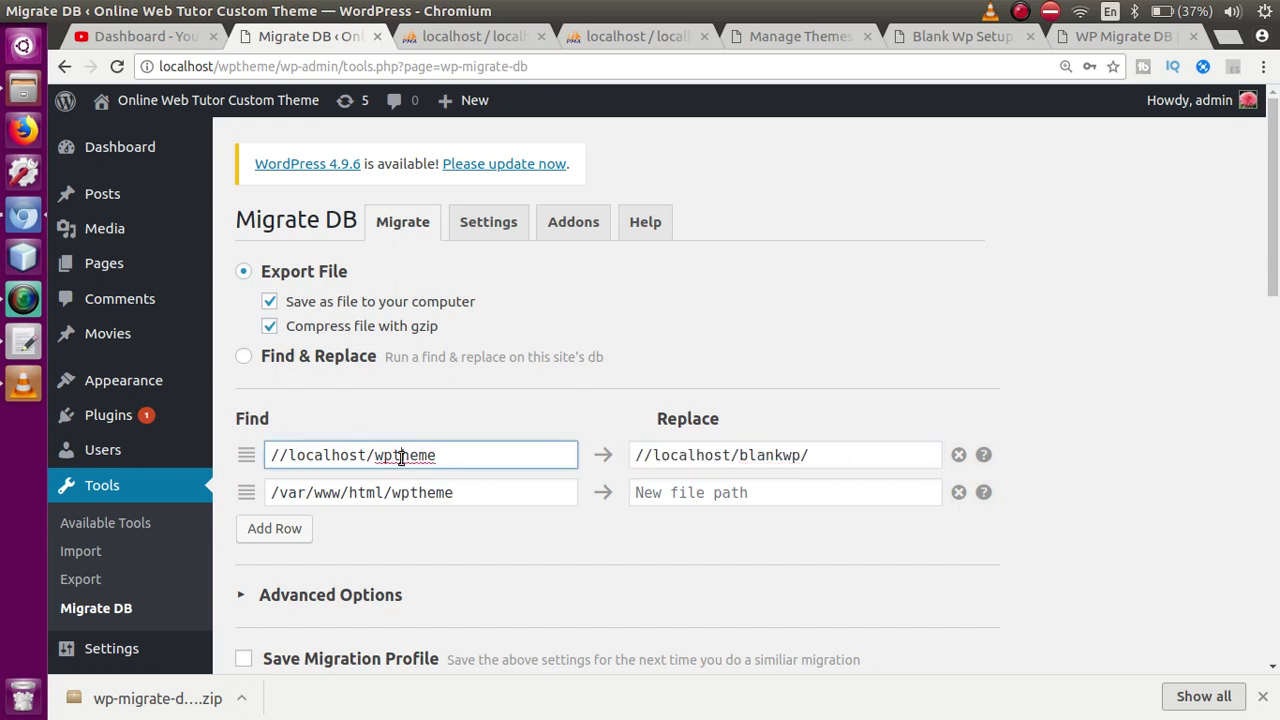
{"action": "left_click", "coordinate": [700, 455]}
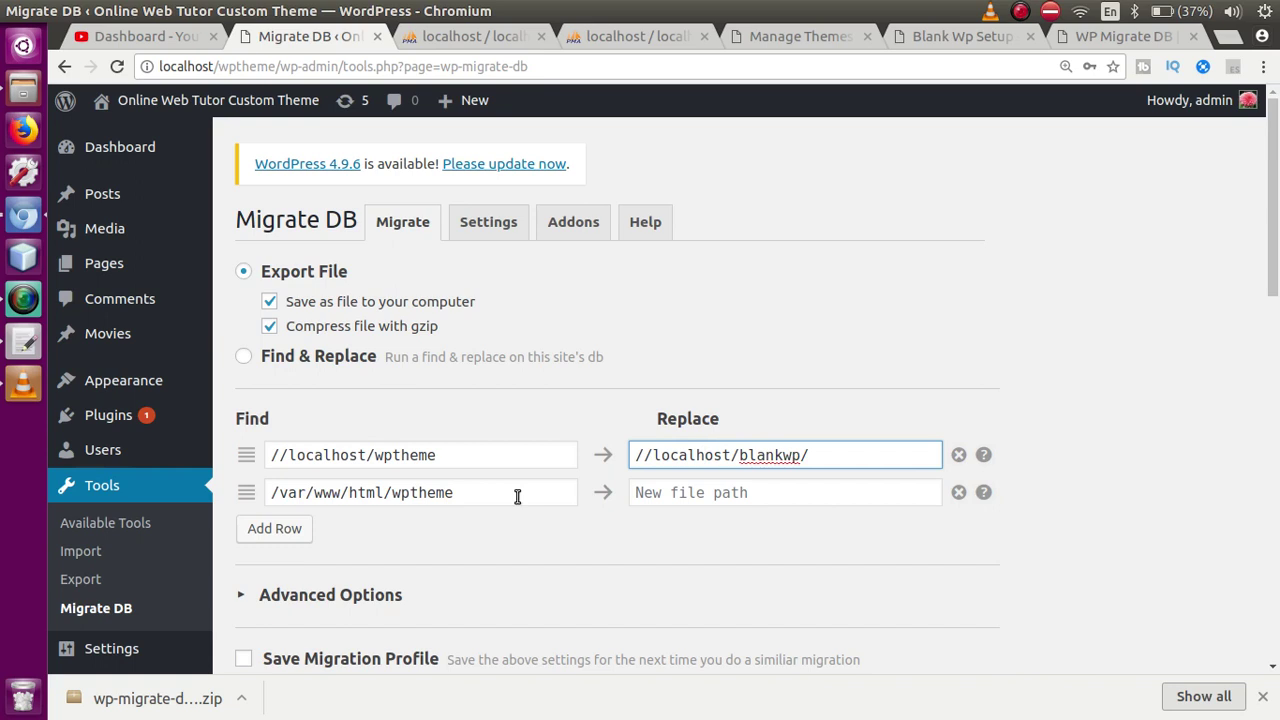
{"action": "left_click_drag", "start_coordinate": [460, 494], "coordinate": [270, 497]}
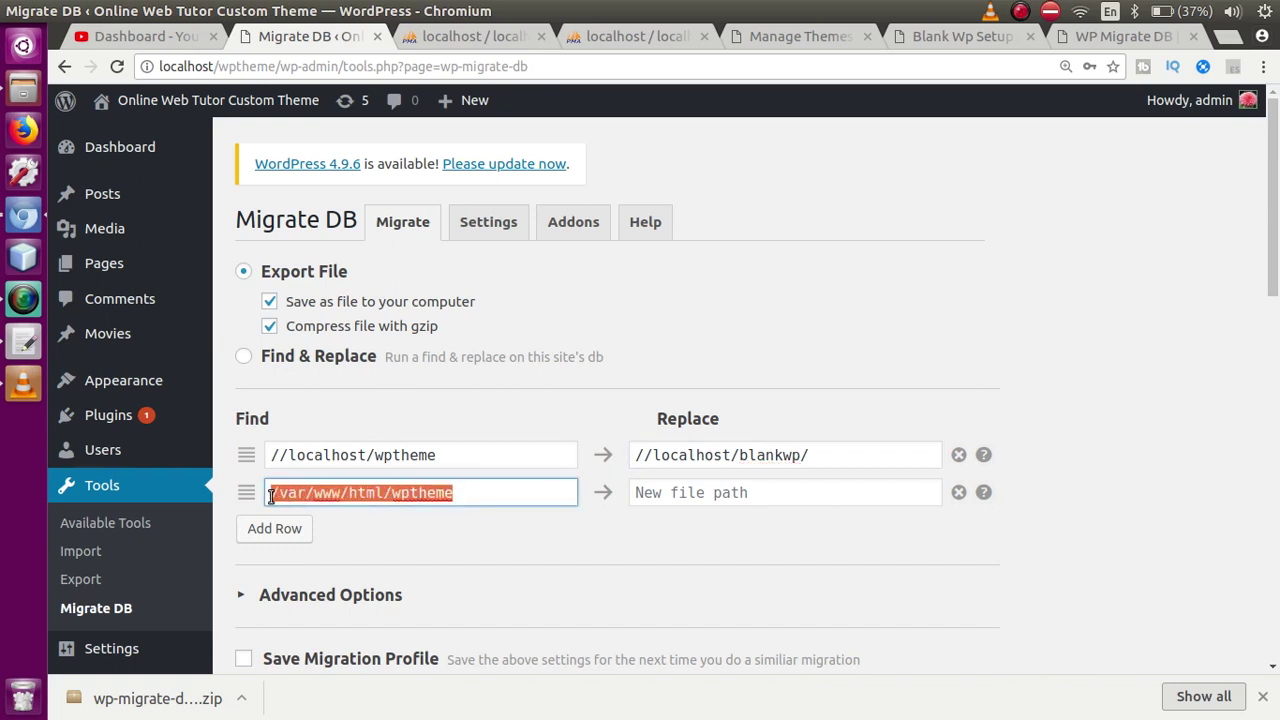
{"action": "left_click", "coordinate": [468, 496]}
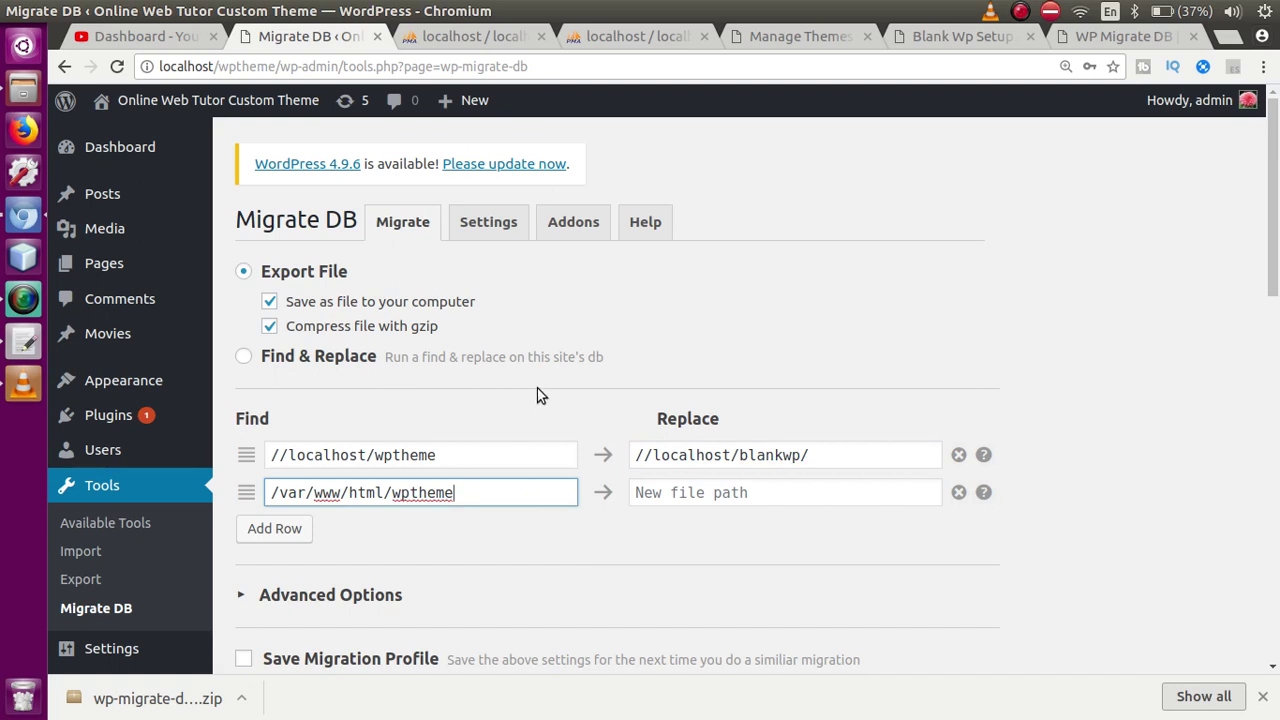
{"action": "left_click_drag", "start_coordinate": [849, 455], "coordinate": [640, 455]}
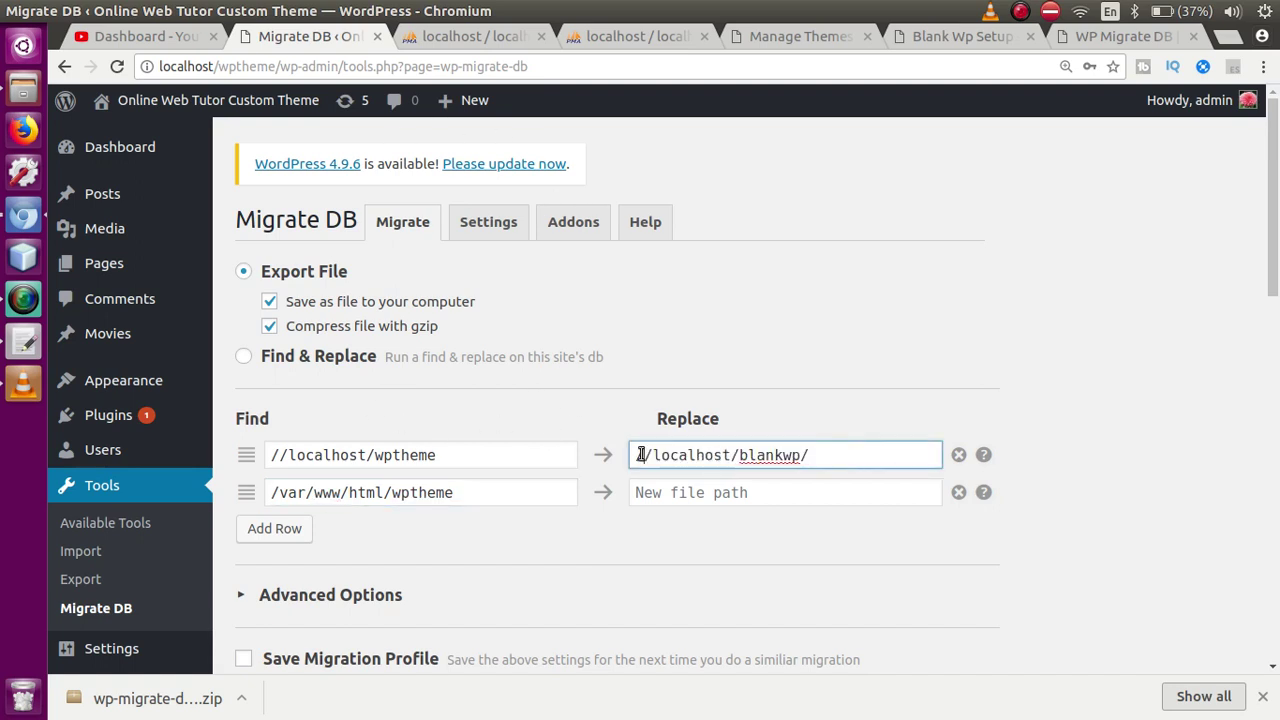
Go to the blankwp site folder in Files and select its full path /var/www/html/blankwp.
{"action": "left_click", "coordinate": [23, 88]}
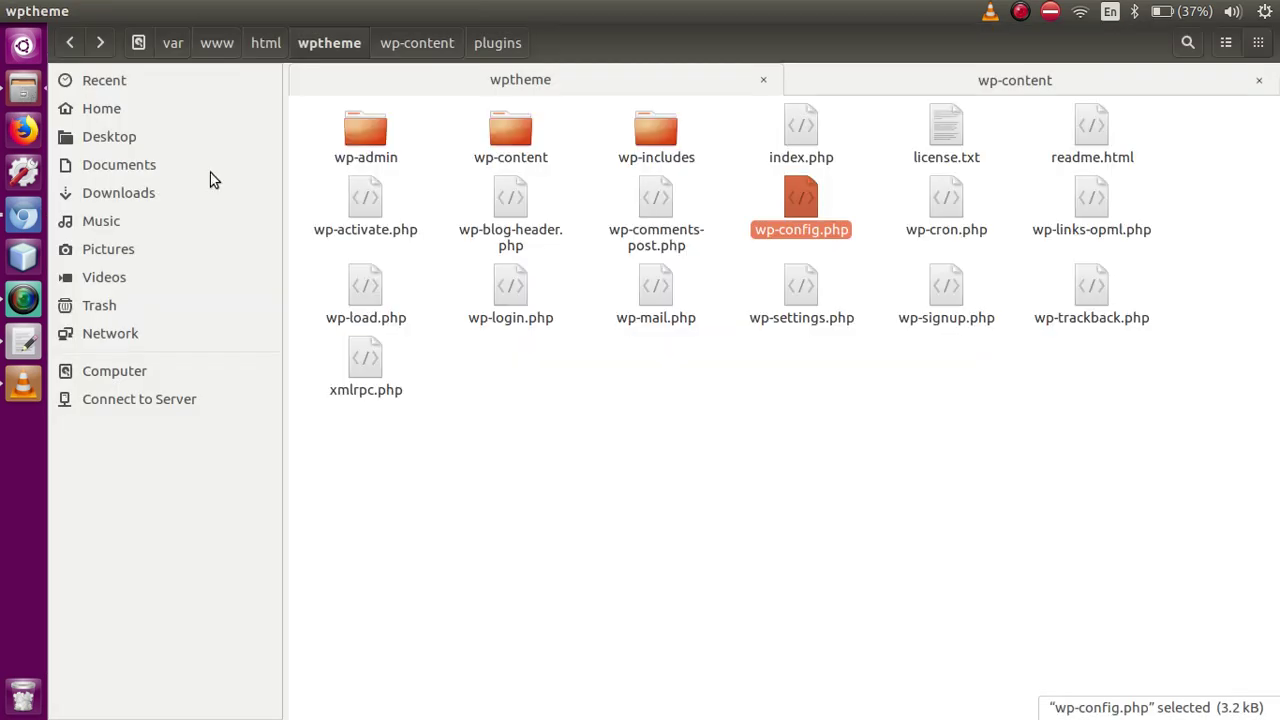
{"action": "left_click", "coordinate": [627, 405]}
{"action": "left_click", "coordinate": [870, 82]}
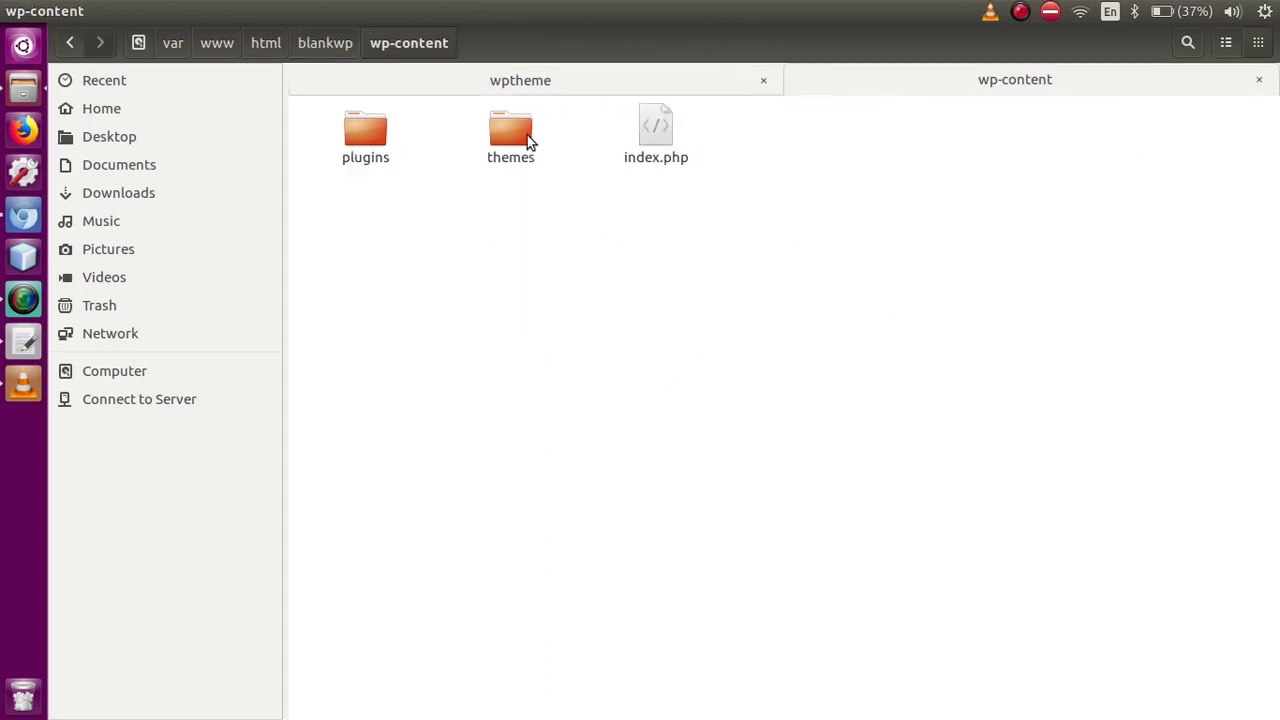
{"action": "left_click", "coordinate": [341, 45]}
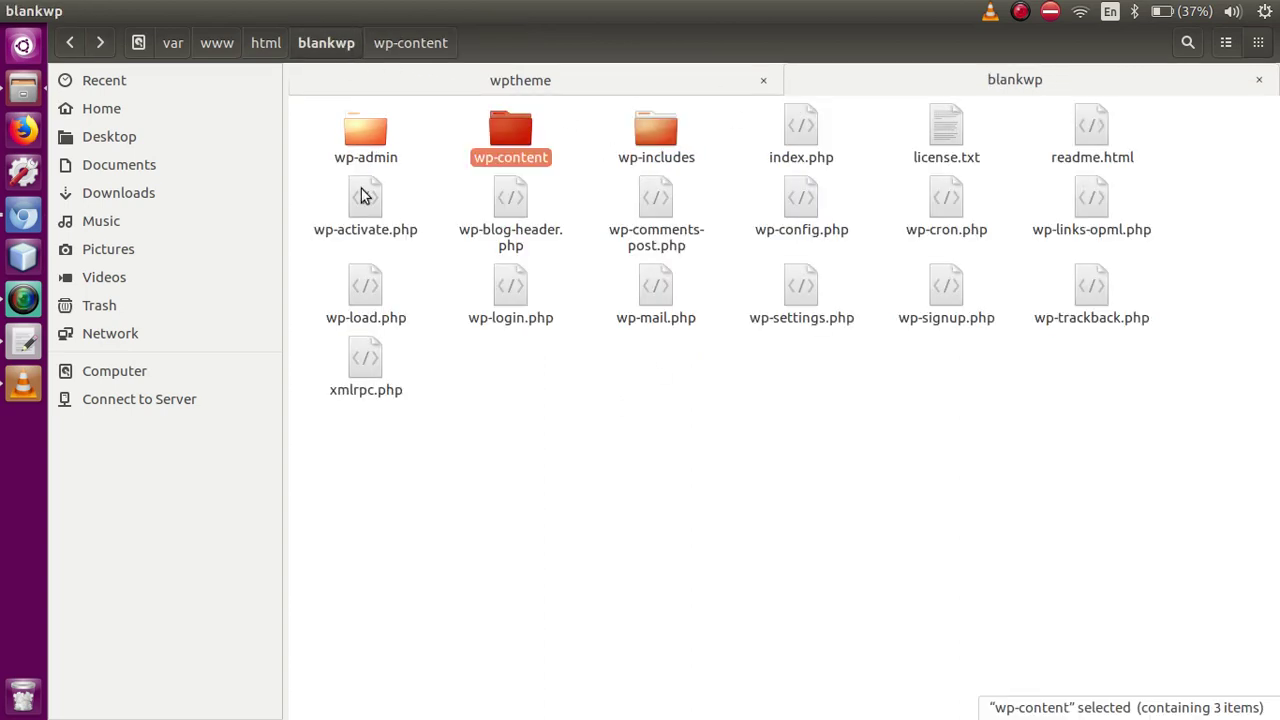
{"action": "key", "text": "ctrl+l"}
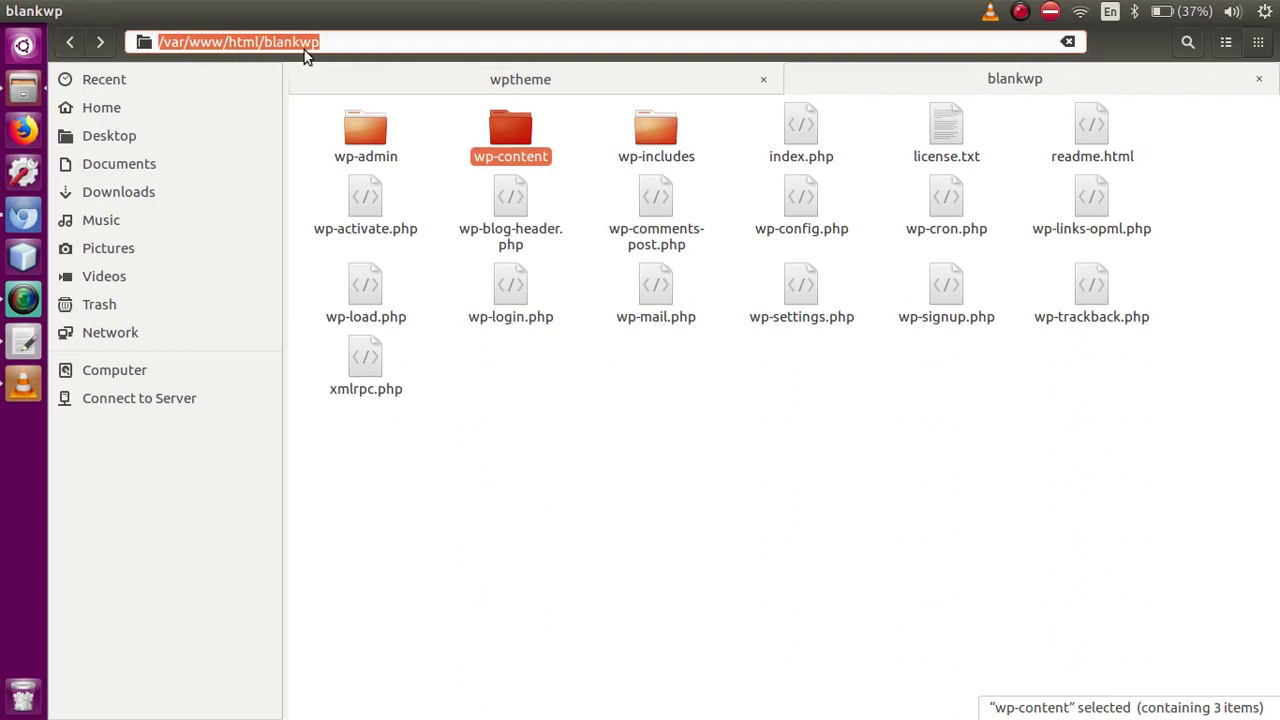
{"action": "left_click", "coordinate": [336, 43]}
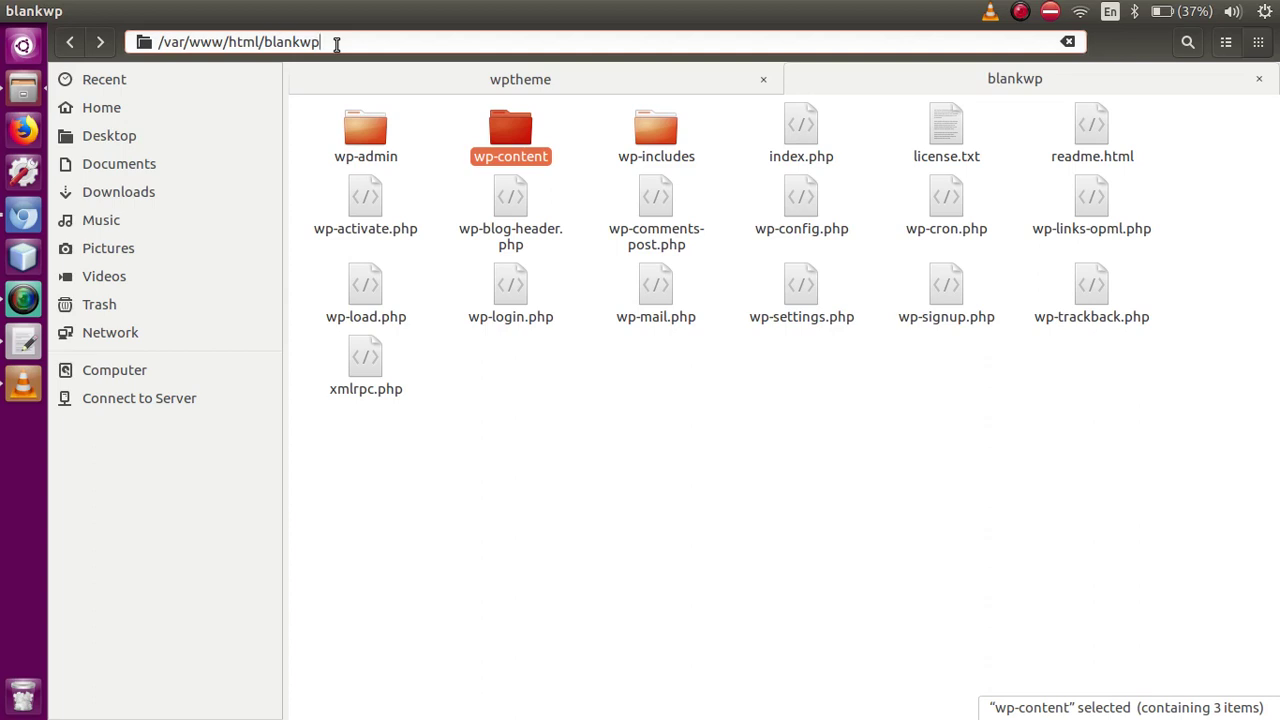
{"action": "triple_click", "coordinate": [336, 43]}
{"action": "key", "text": "ctrl+c"}
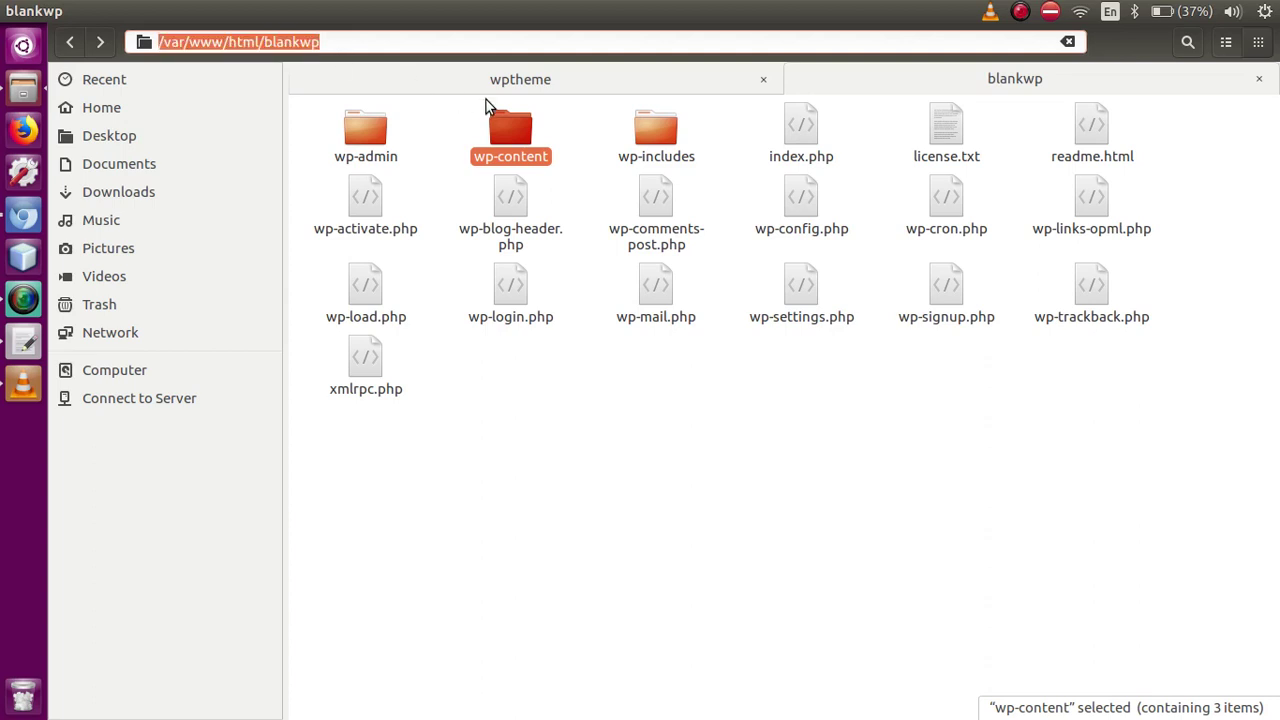
{"action": "left_click", "coordinate": [25, 218]}
Paste /var/www/html/blankwp as the second Replace value and review both Find/Replace rows.
{"action": "left_click", "coordinate": [661, 490]}
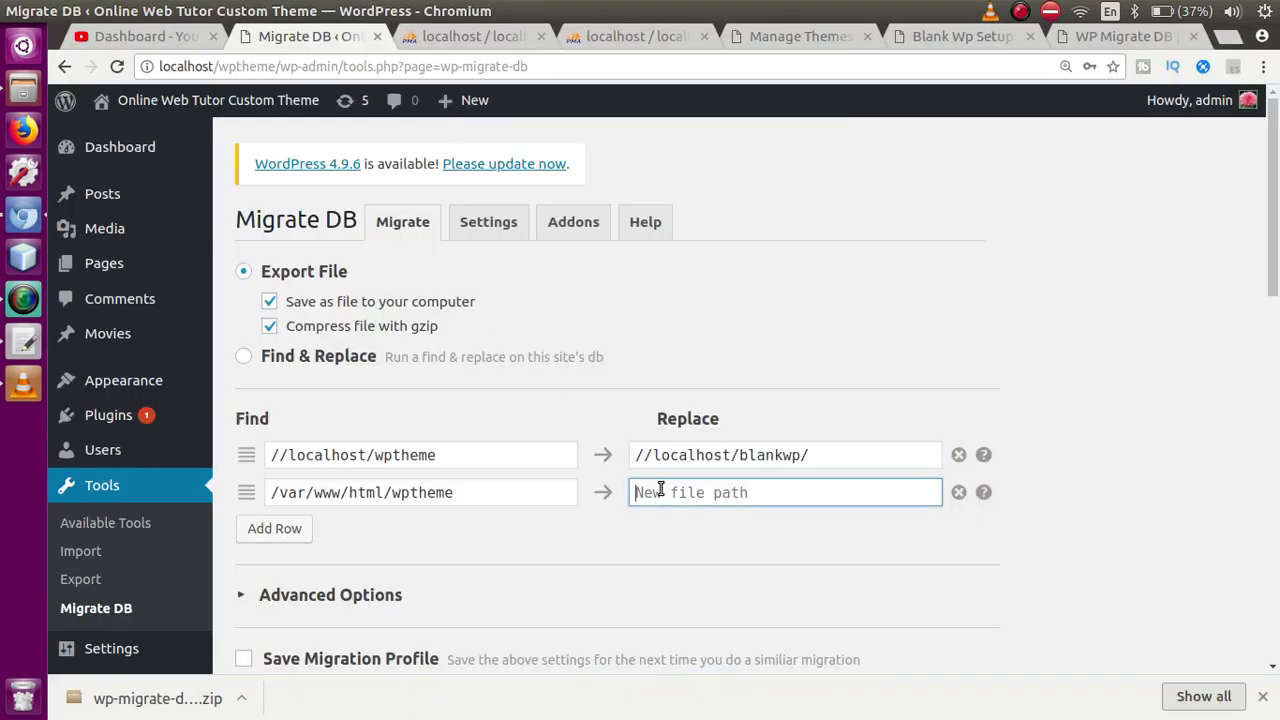
{"action": "key", "text": "ctrl+v"}
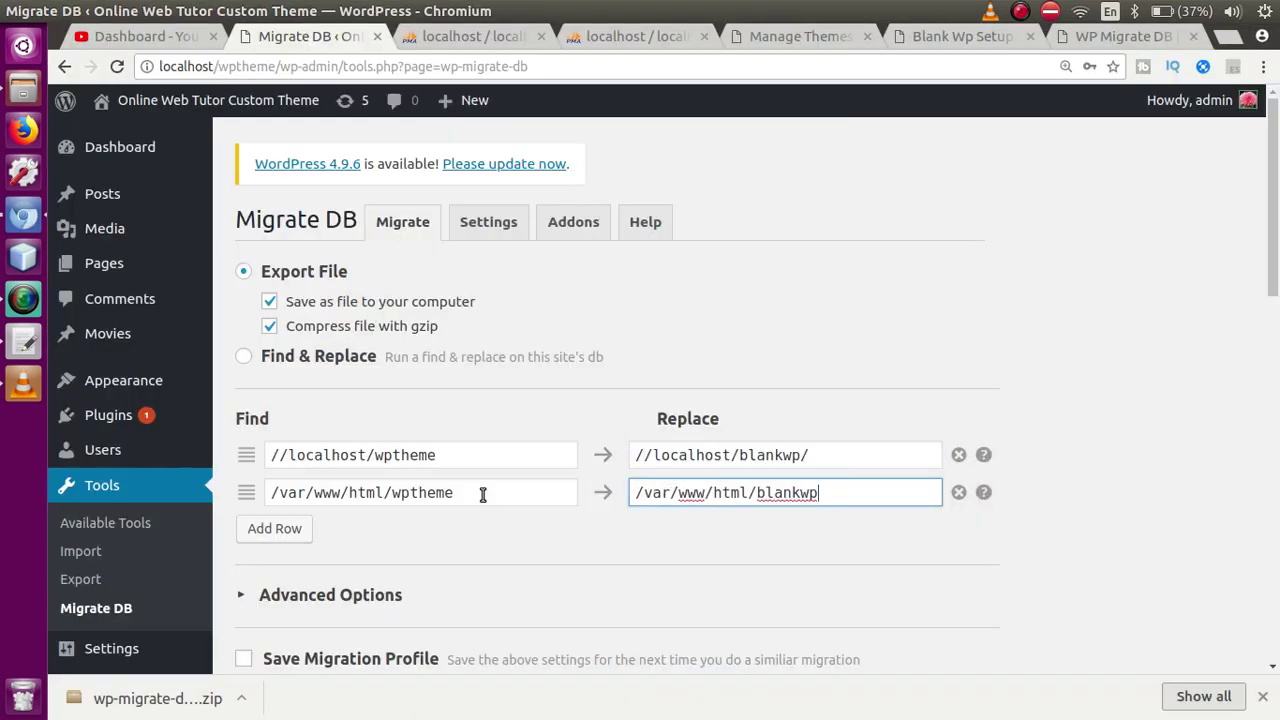
{"action": "left_click_drag", "start_coordinate": [450, 458], "coordinate": [266, 455]}
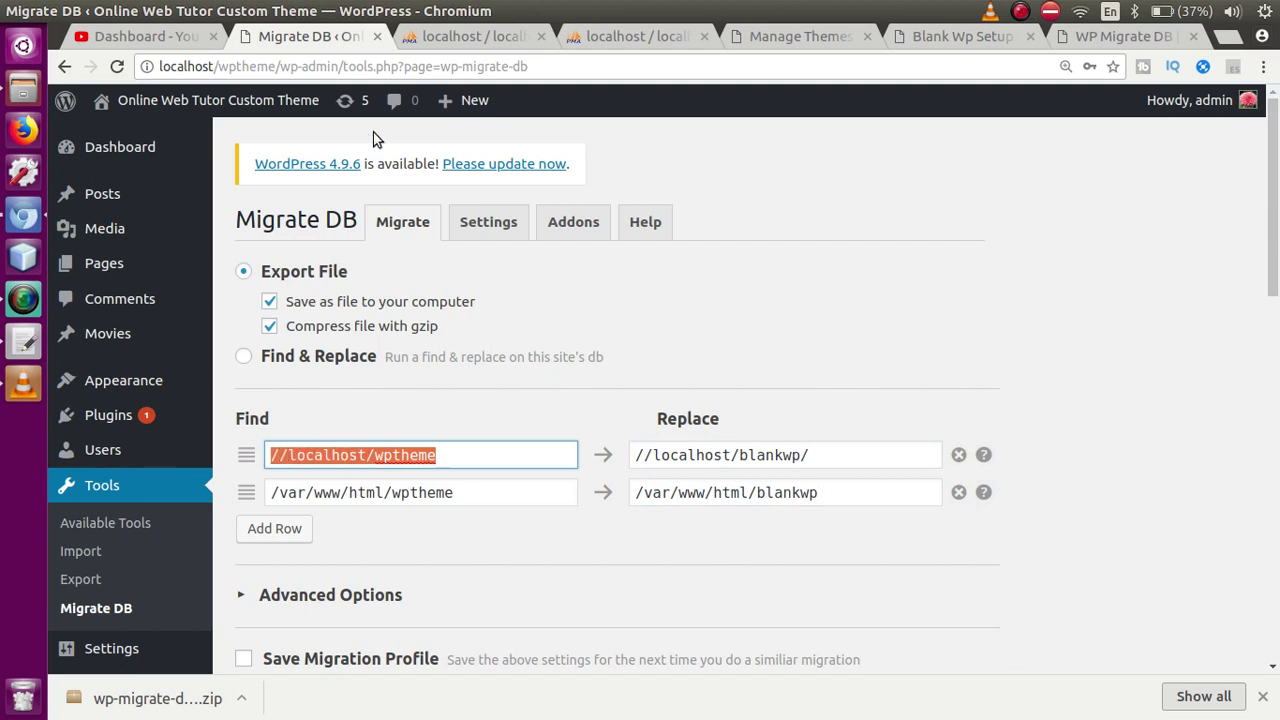
{"action": "left_click_drag", "start_coordinate": [834, 455], "coordinate": [634, 455]}
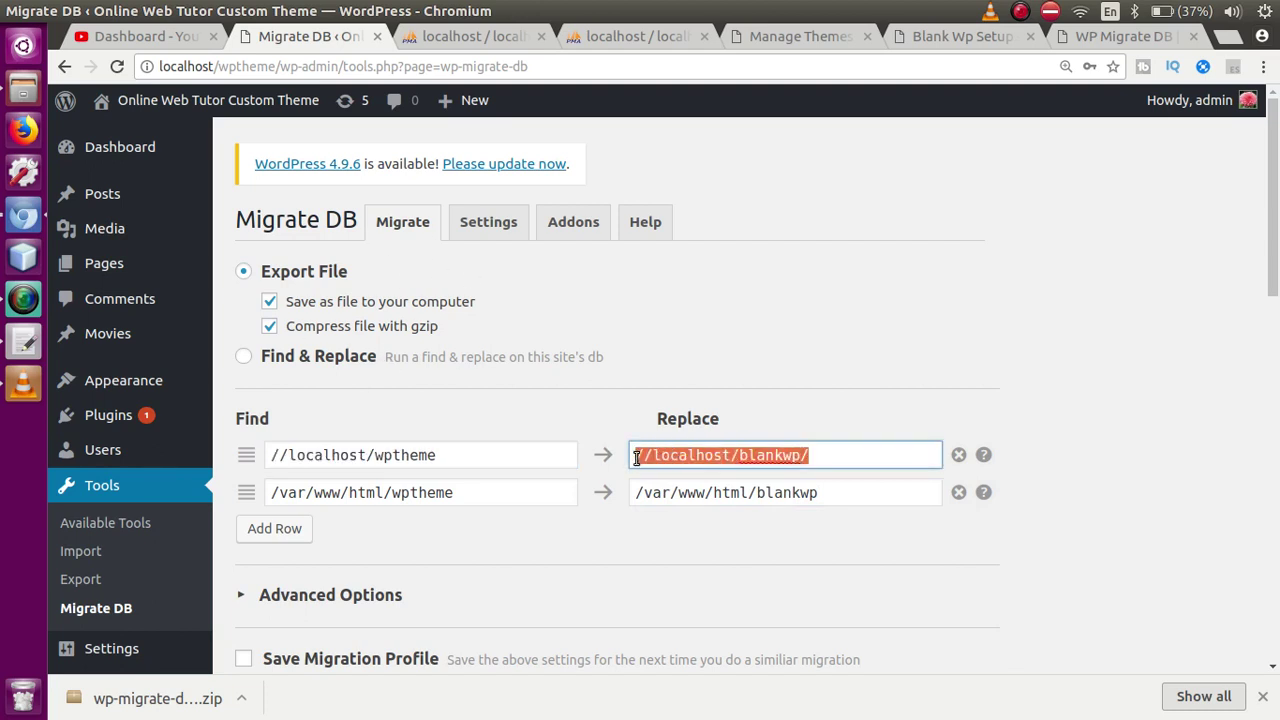
{"action": "left_click", "coordinate": [556, 478]}
{"action": "left_click_drag", "start_coordinate": [488, 494], "coordinate": [268, 497]}
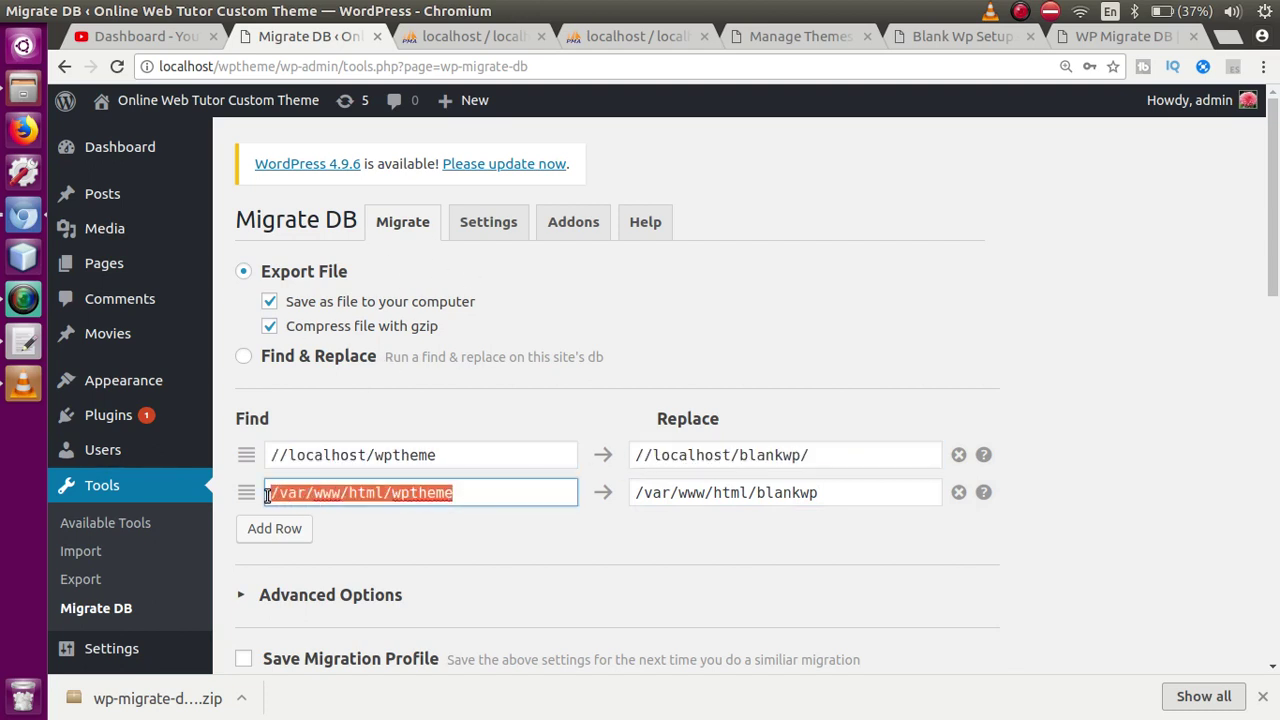
{"action": "left_click_drag", "start_coordinate": [843, 497], "coordinate": [632, 488]}
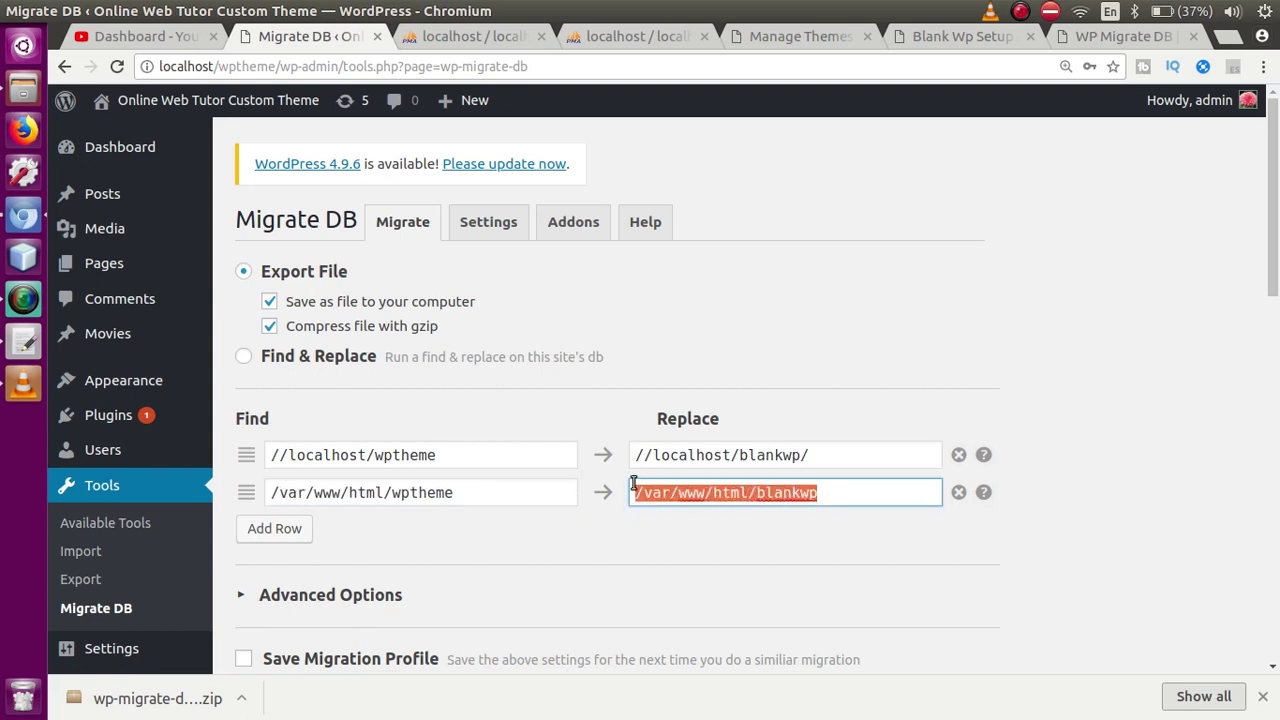
{"action": "left_click", "coordinate": [640, 492]}
{"action": "left_click", "coordinate": [1193, 322]}
{"action": "mouse_move", "coordinate": [1265, 262]}
{"action": "left_mouse_down"}
{"action": "mouse_move", "coordinate": [1265, 346]}
{"action": "mouse_move", "coordinate": [1272, 272]}
{"action": "left_mouse_up"}
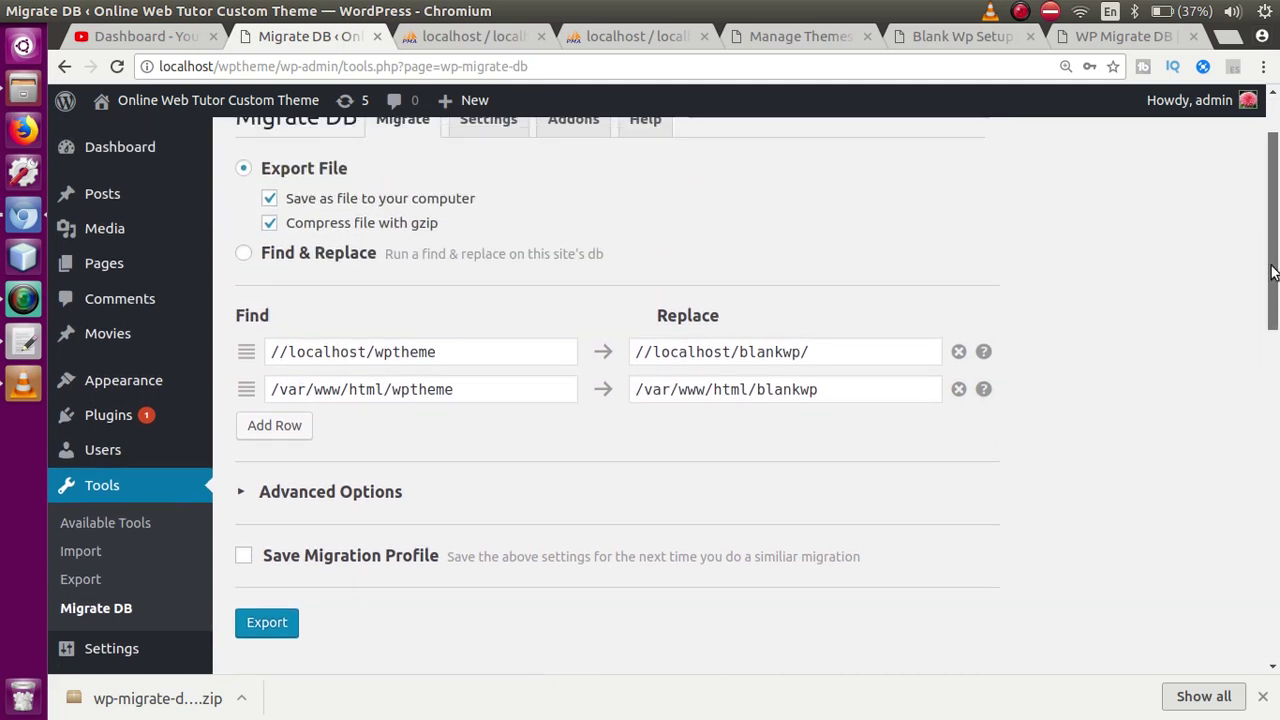
Turn off gzip compression and export the database as wptheme-migrate-20180610010808.sql.
{"action": "left_click", "coordinate": [271, 224]}
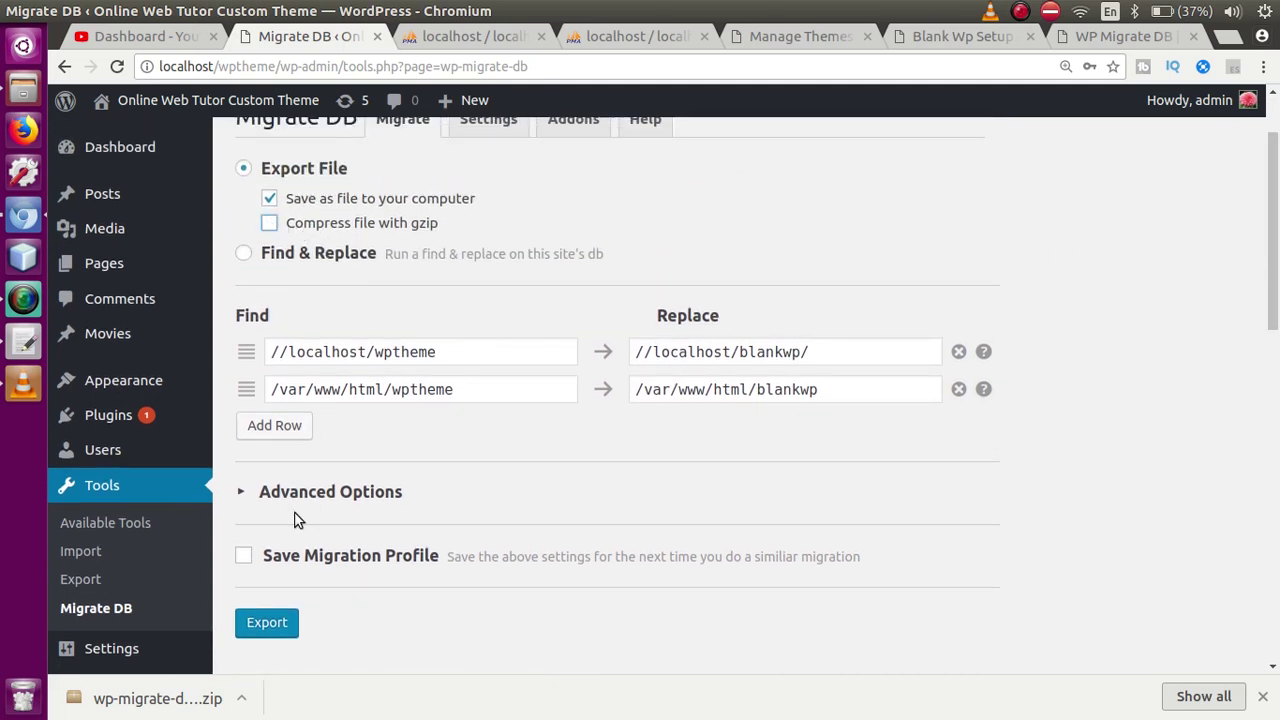
{"action": "left_click", "coordinate": [267, 623]}
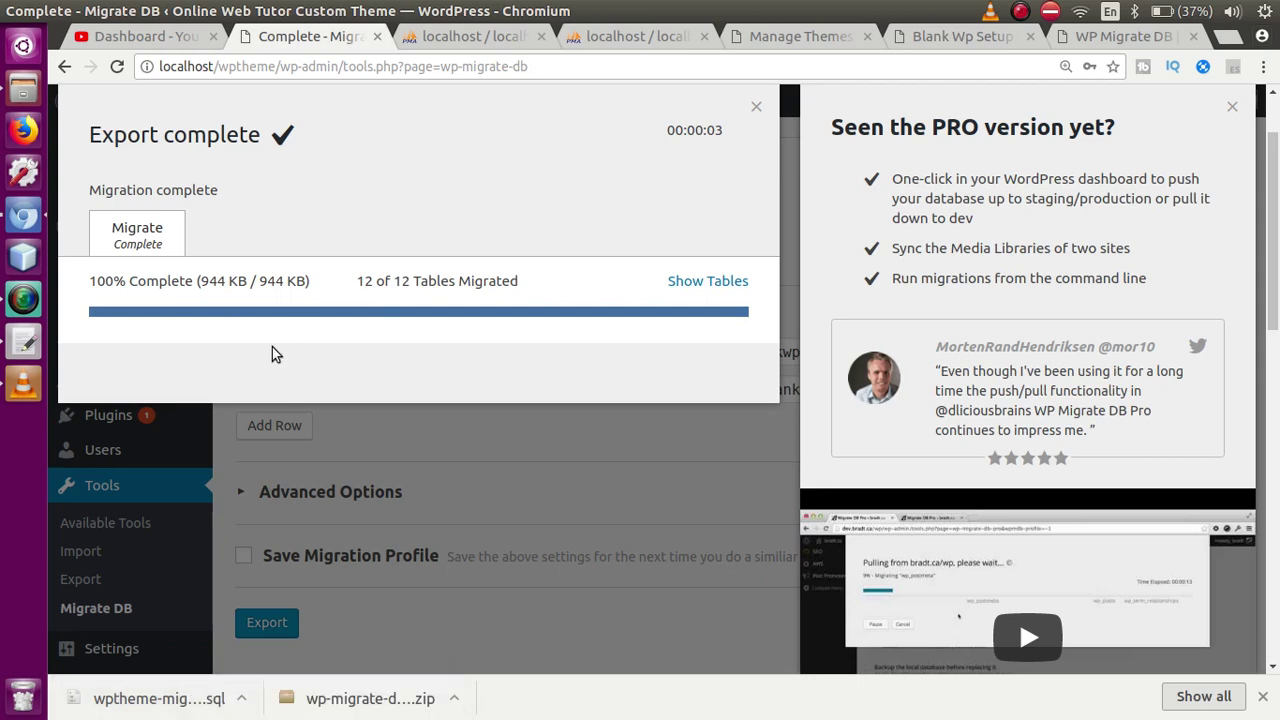
{"action": "left_click", "coordinate": [615, 38]}
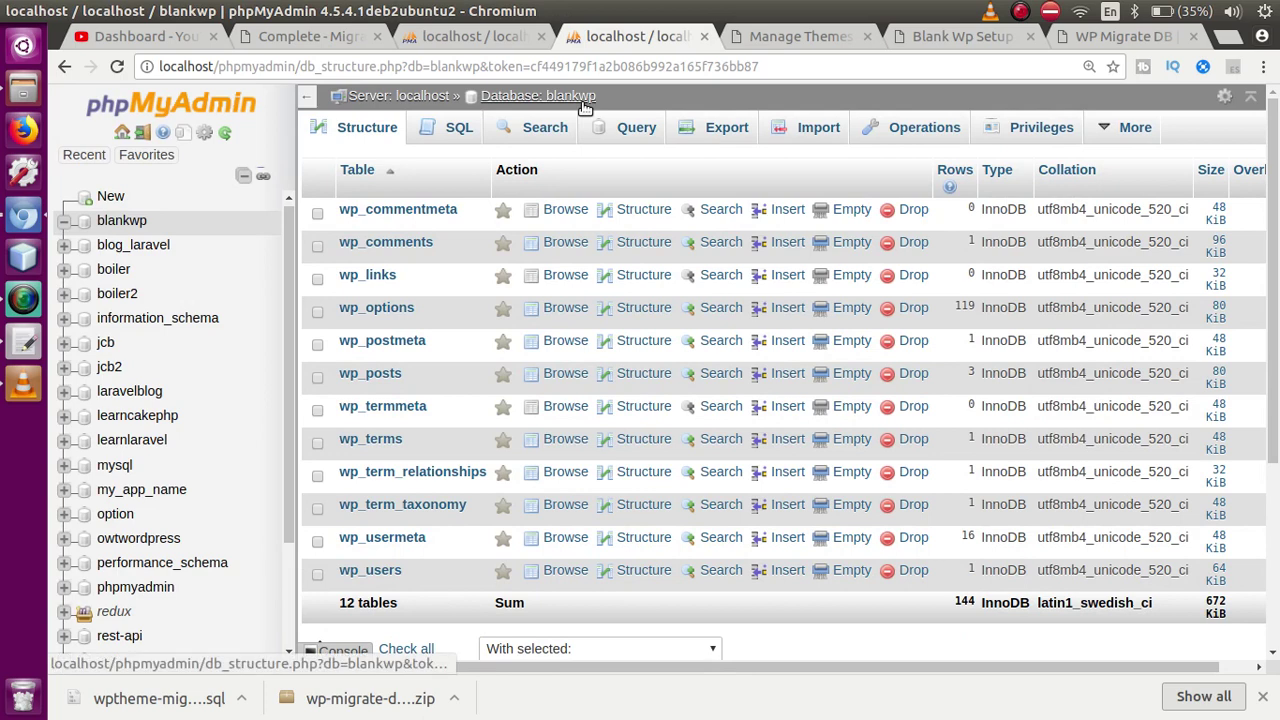
Drop all twelve tables from the blankwp database and refresh its structure view.
{"action": "scroll", "coordinate": [1276, 263], "scroll_direction": "down", "scroll_amount": 3}
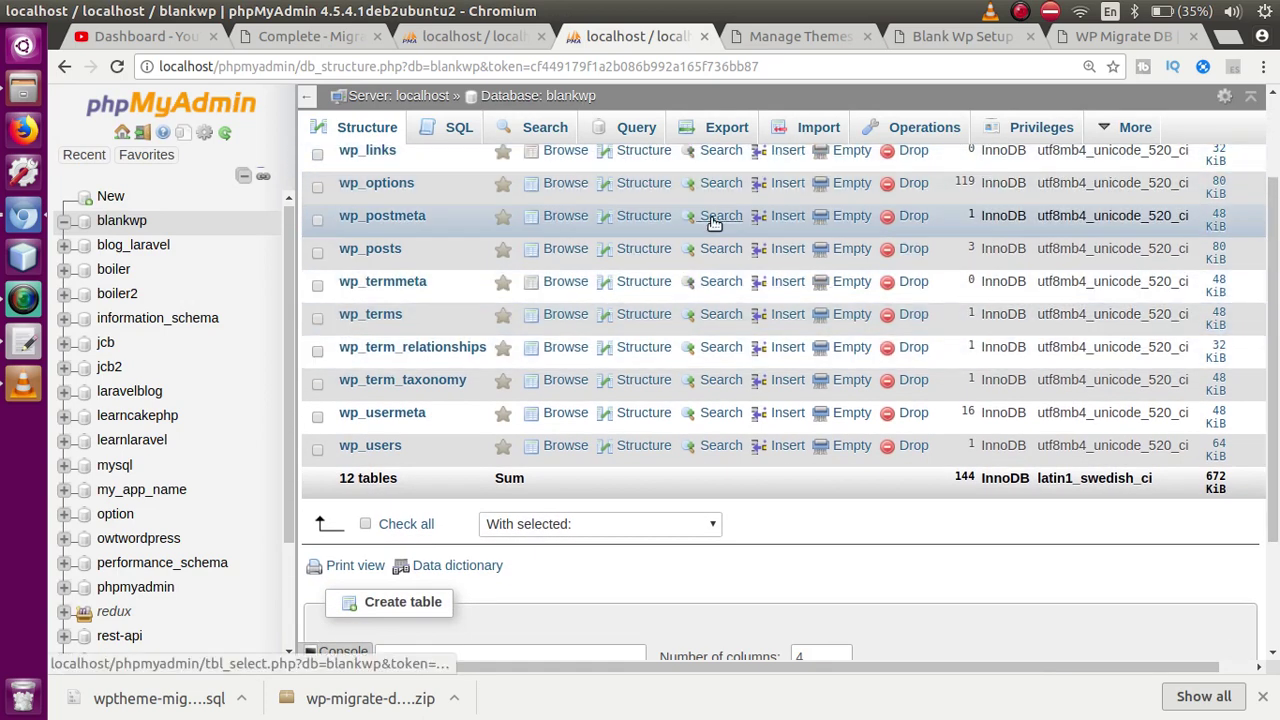
{"action": "left_click", "coordinate": [410, 524]}
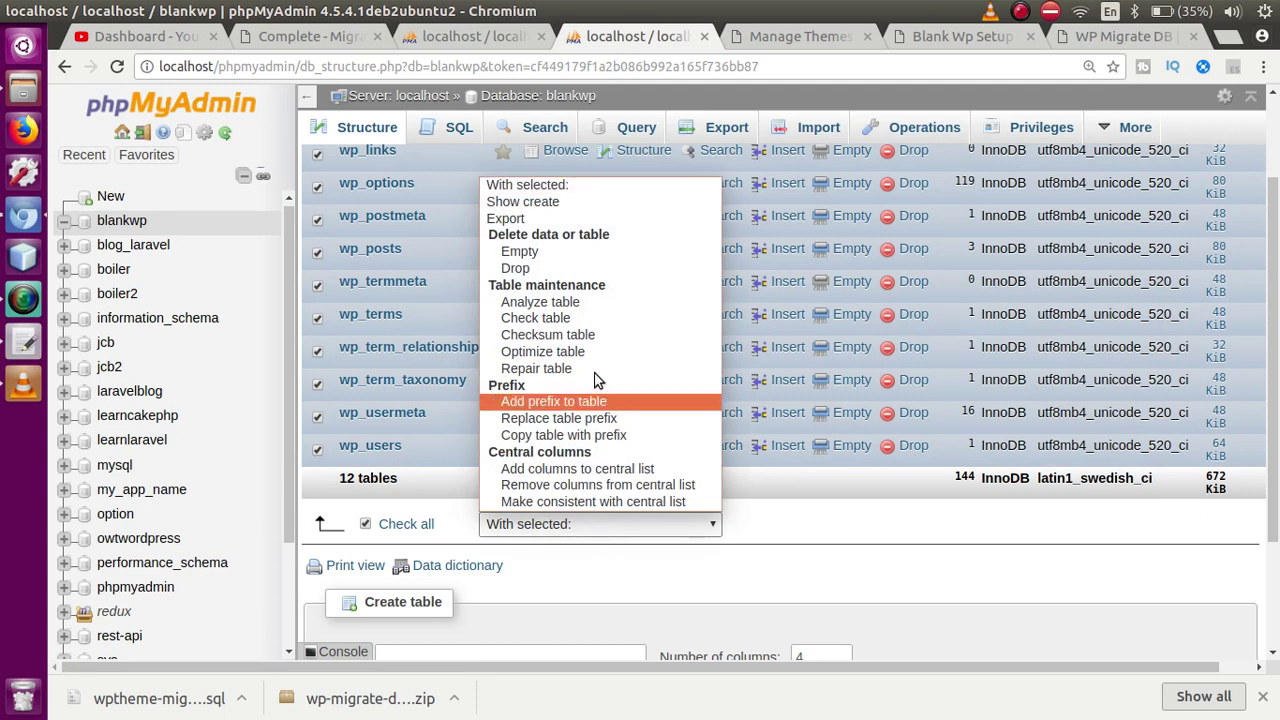
{"action": "left_click", "coordinate": [543, 267]}
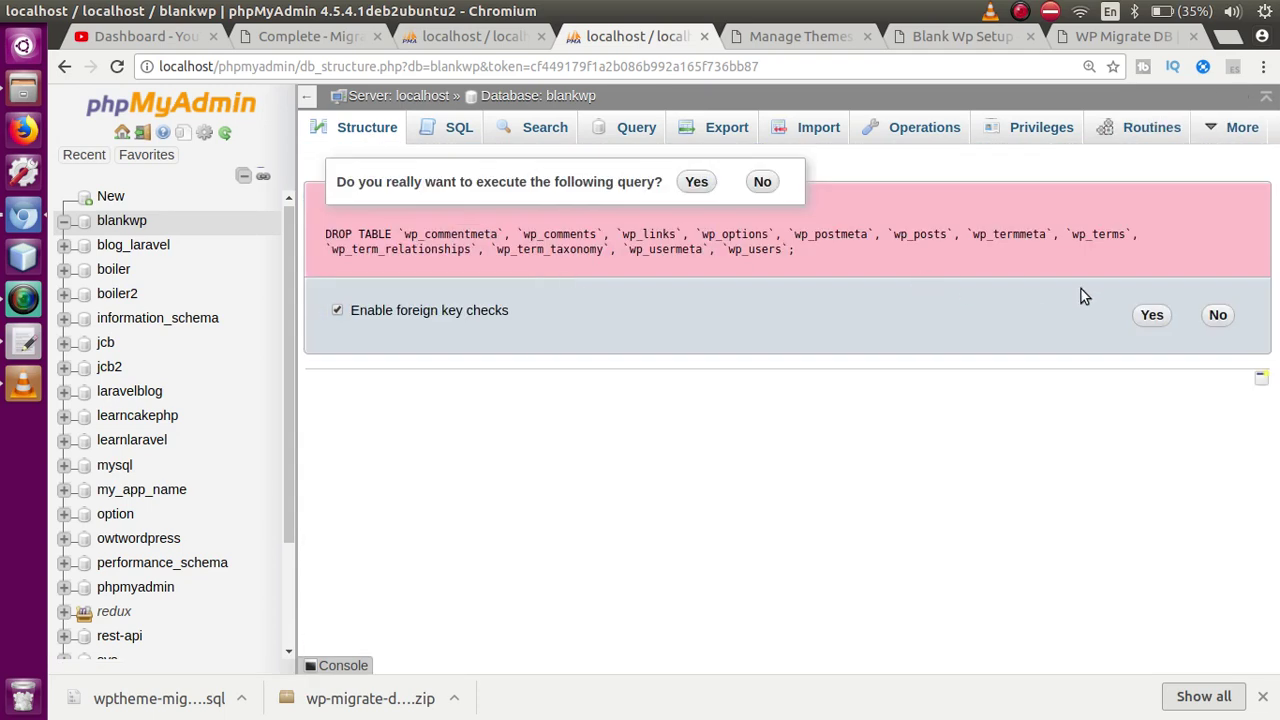
{"action": "left_click", "coordinate": [1147, 316]}
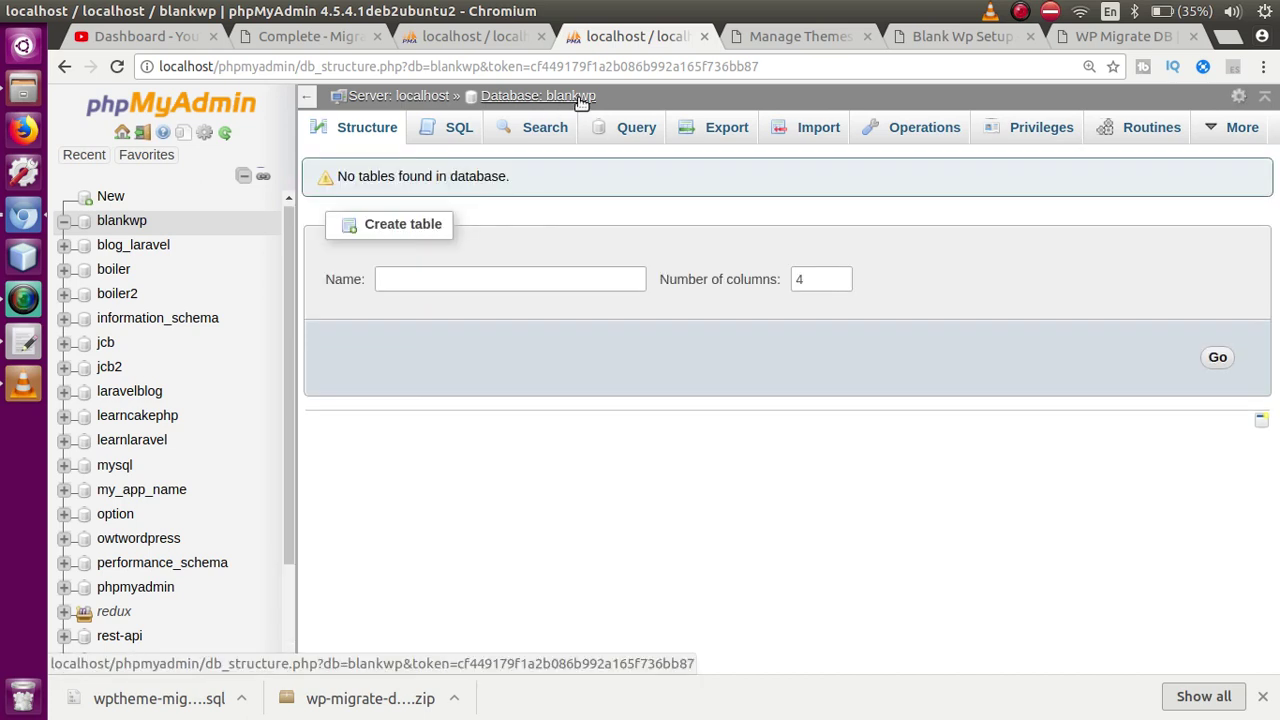
{"action": "left_click", "coordinate": [364, 121]}
Check the blankwp themes page and locate the exported wptheme SQL file in Files.
{"action": "left_click", "coordinate": [797, 36]}
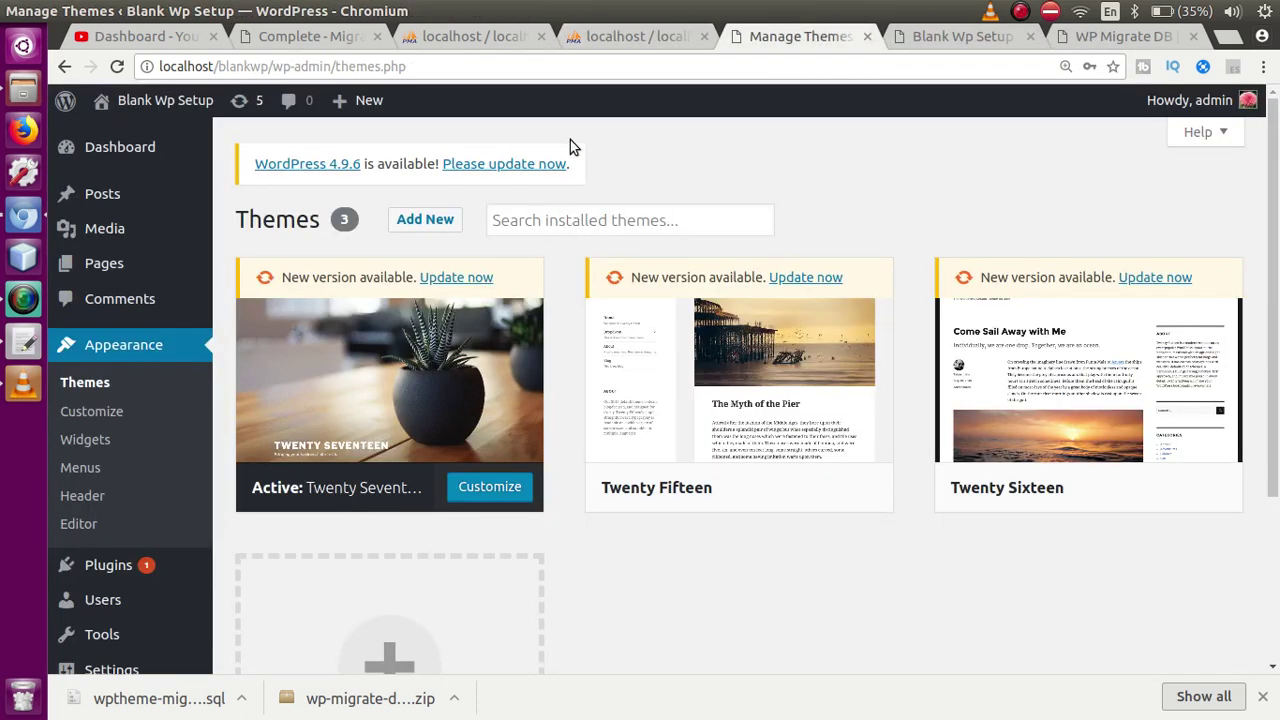
{"action": "left_click", "coordinate": [634, 38]}
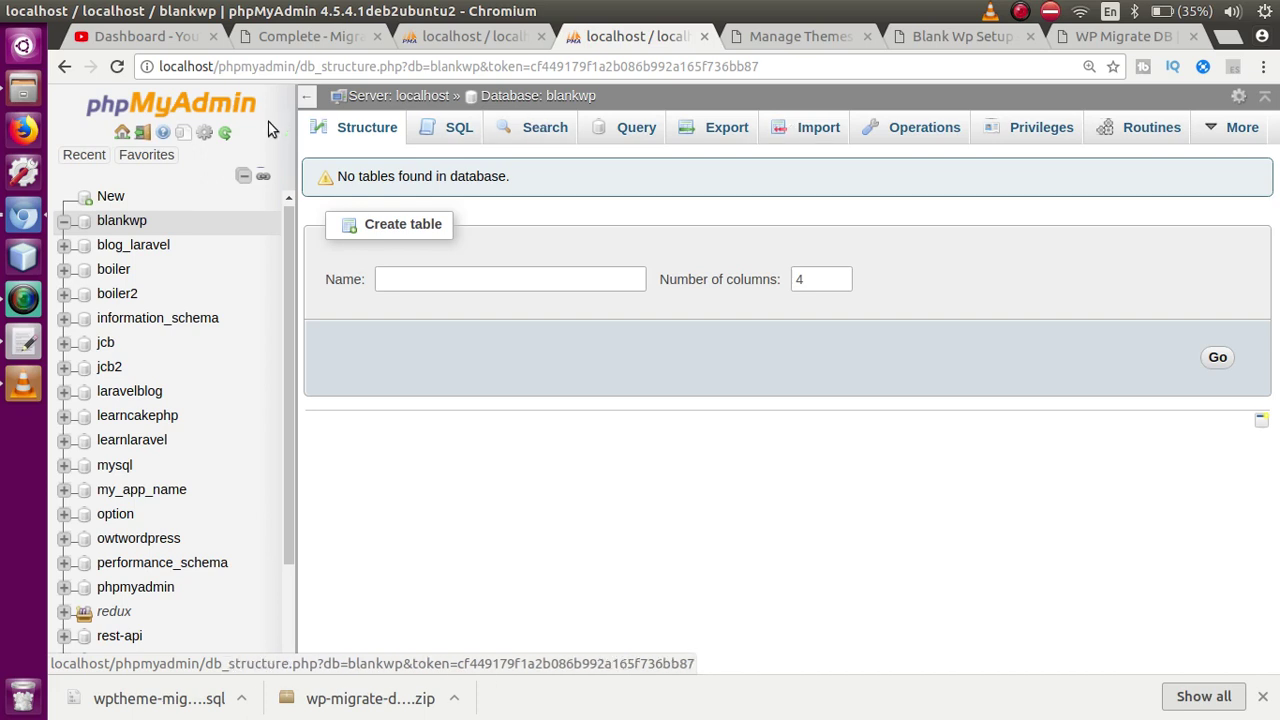
{"action": "left_click", "coordinate": [23, 90]}
{"action": "left_click", "coordinate": [643, 214]}
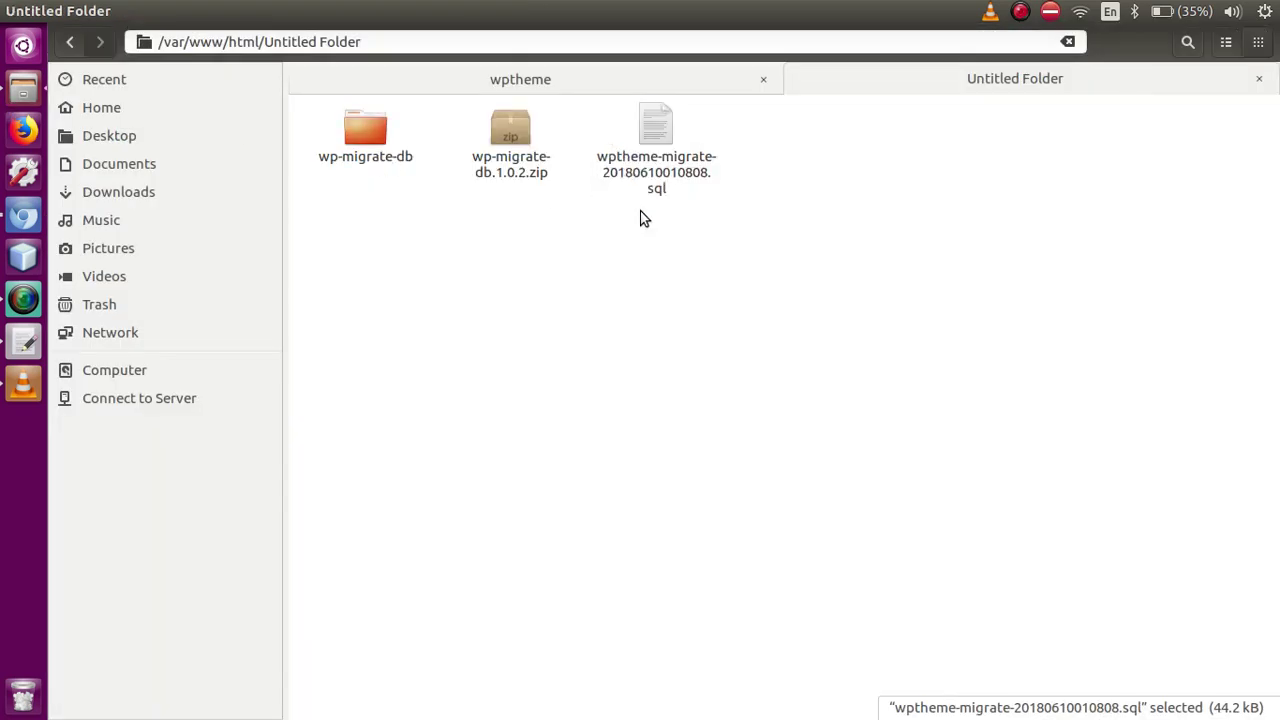
{"action": "left_click", "coordinate": [658, 125]}
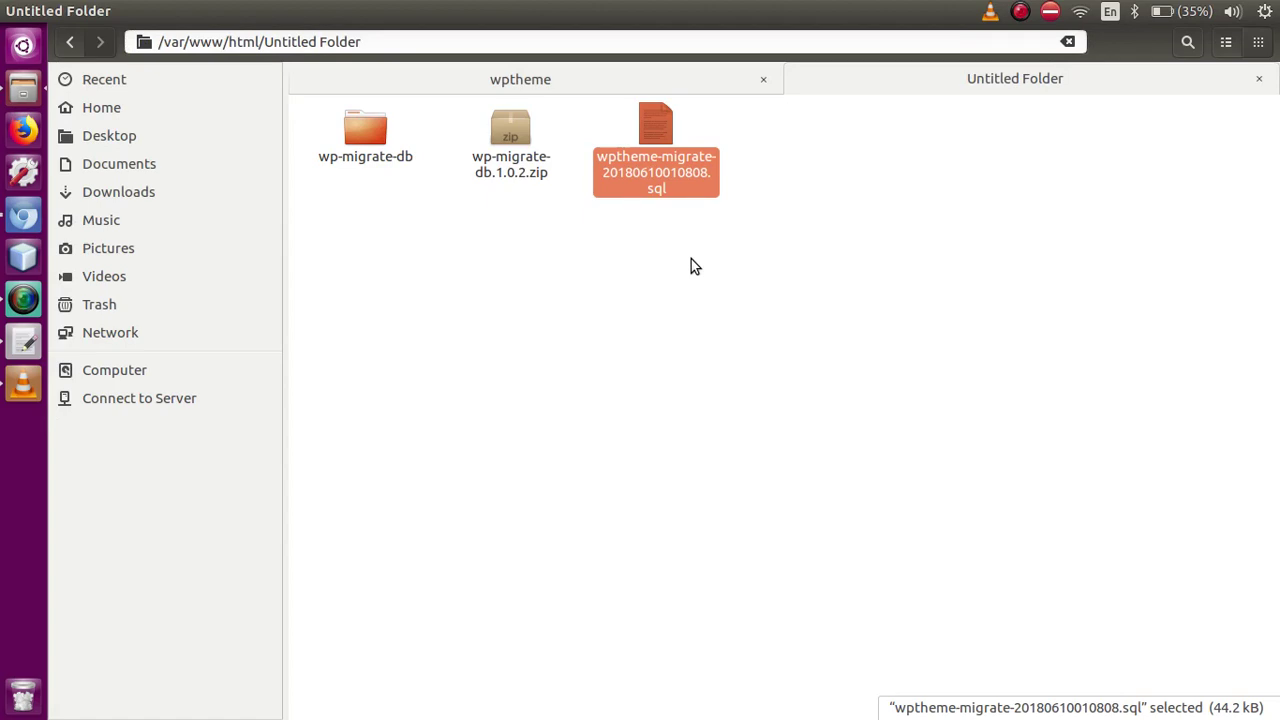
{"action": "key", "text": "alt+Tab"}
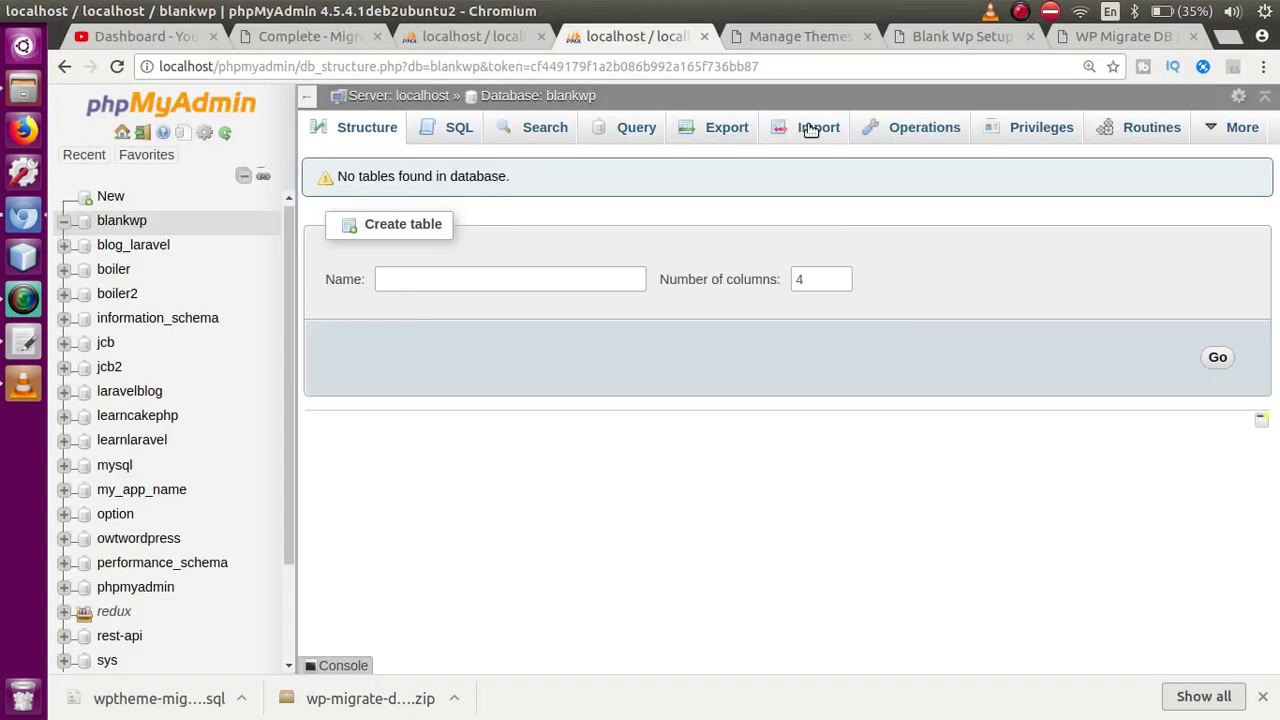
Import wptheme-migrate-20180610010808.sql into the blankwp database in SQL format.
{"action": "left_click", "coordinate": [811, 128]}
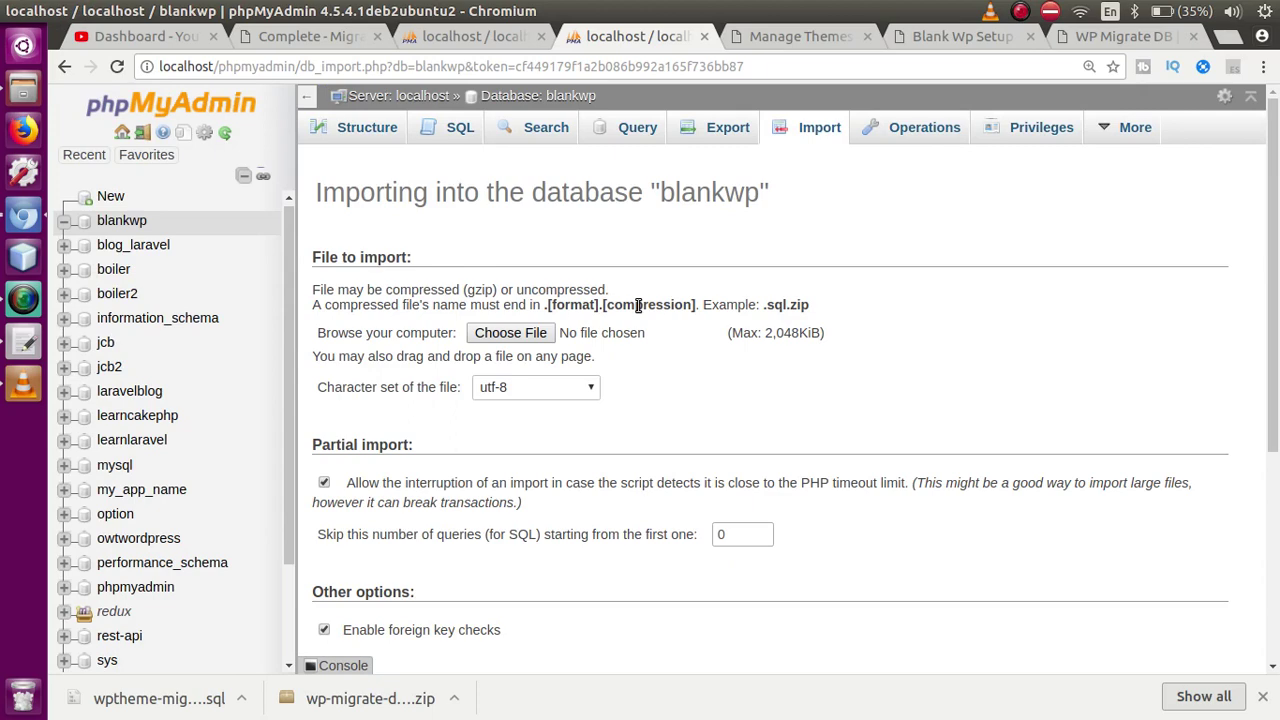
{"action": "left_click", "coordinate": [517, 336]}
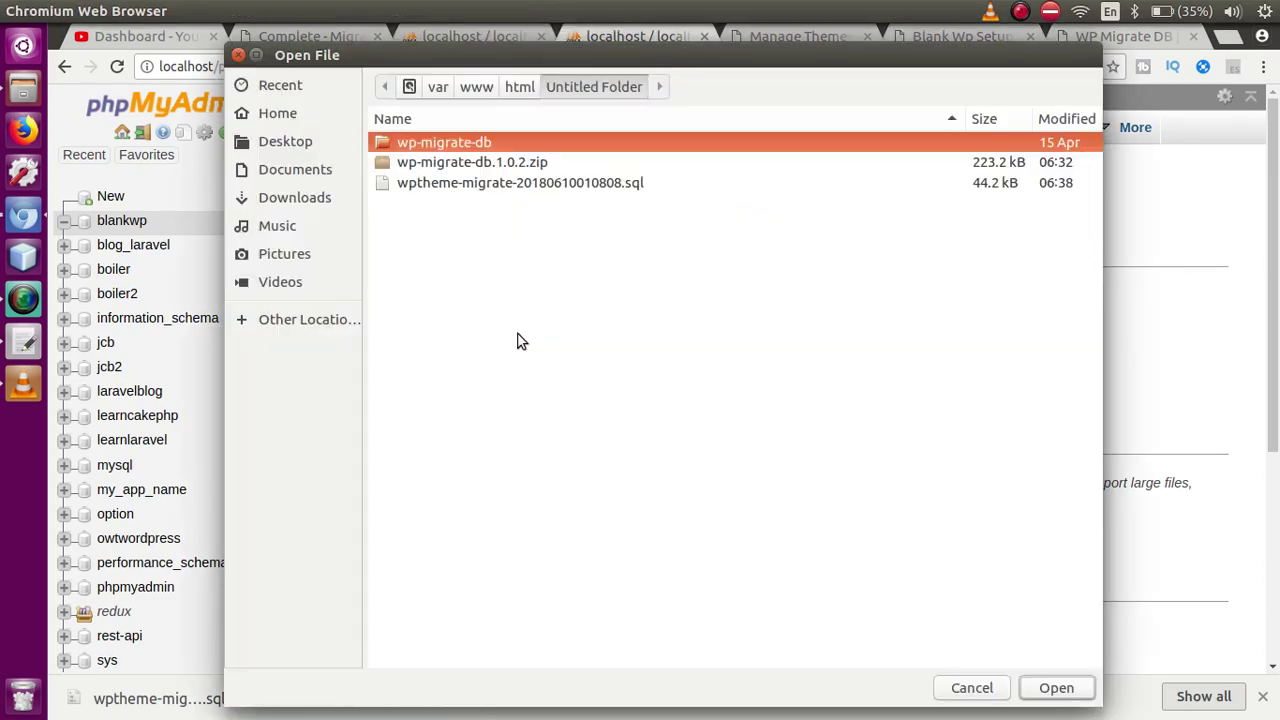
{"action": "left_click", "coordinate": [527, 182]}
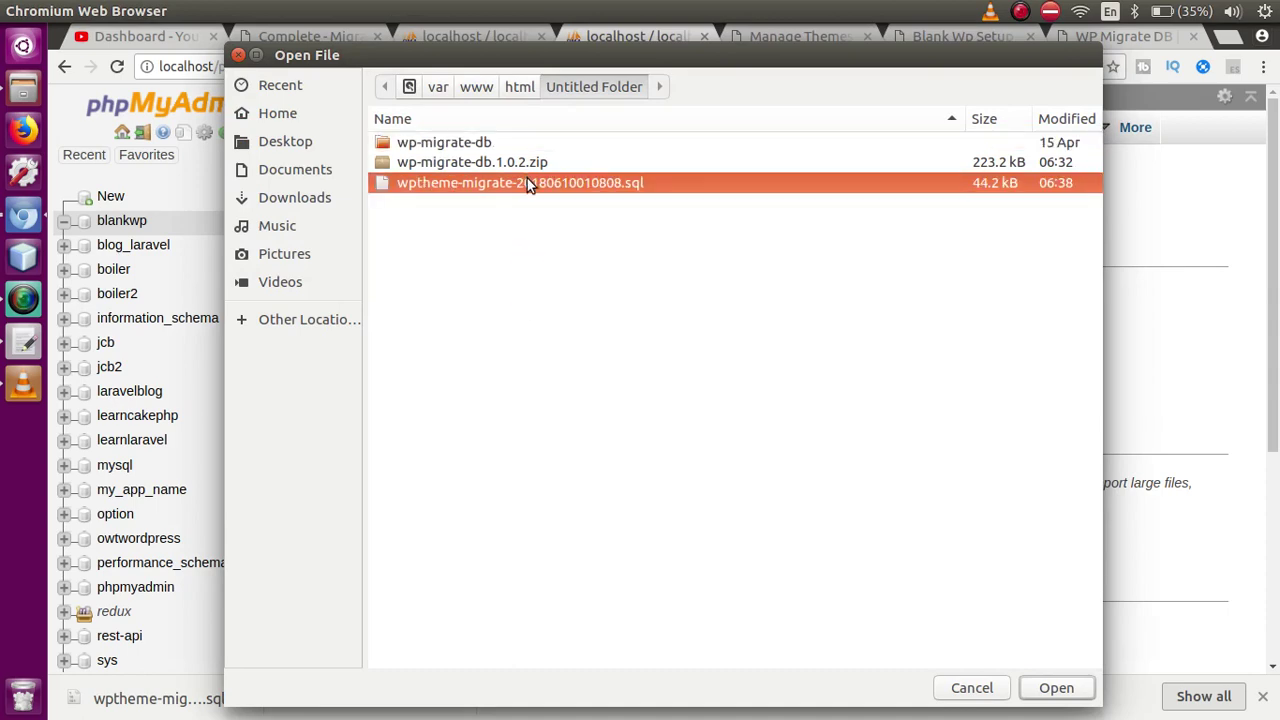
{"action": "left_click", "coordinate": [1056, 688]}
{"action": "scroll", "coordinate": [1277, 365], "scroll_direction": "down", "scroll_amount": 1}
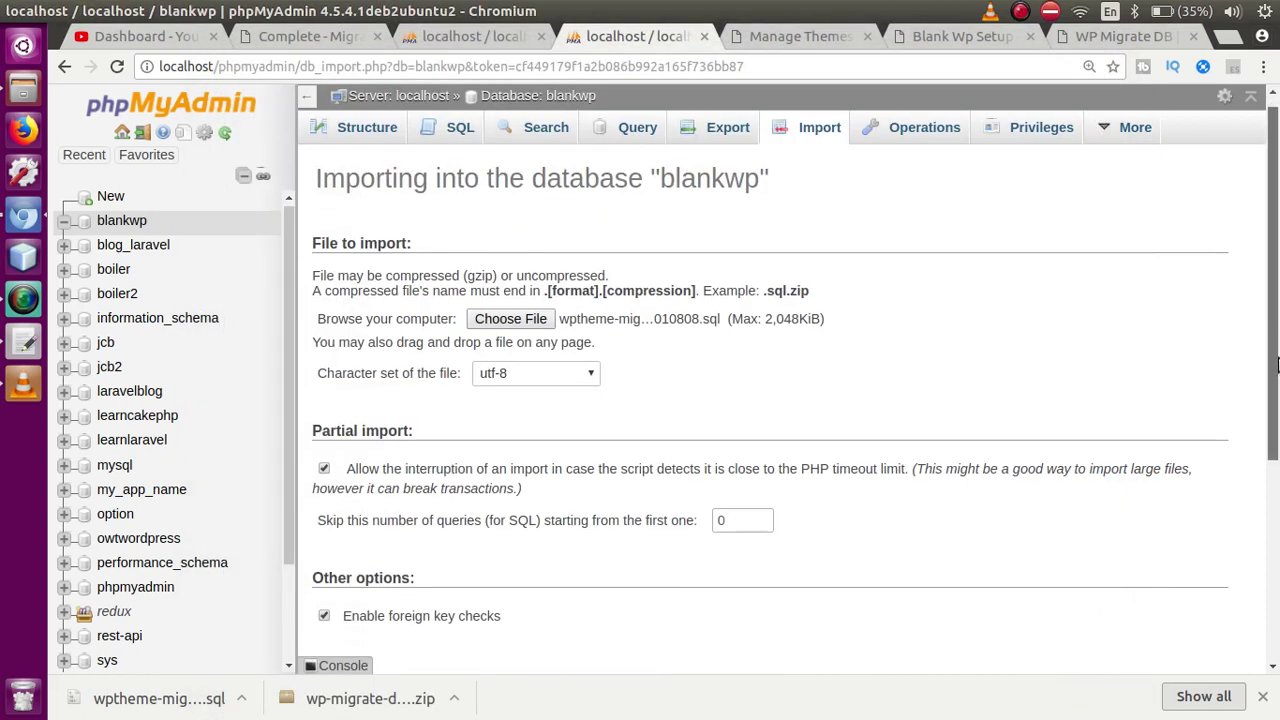
{"action": "scroll", "coordinate": [1277, 365], "scroll_direction": "down", "scroll_amount": 5}
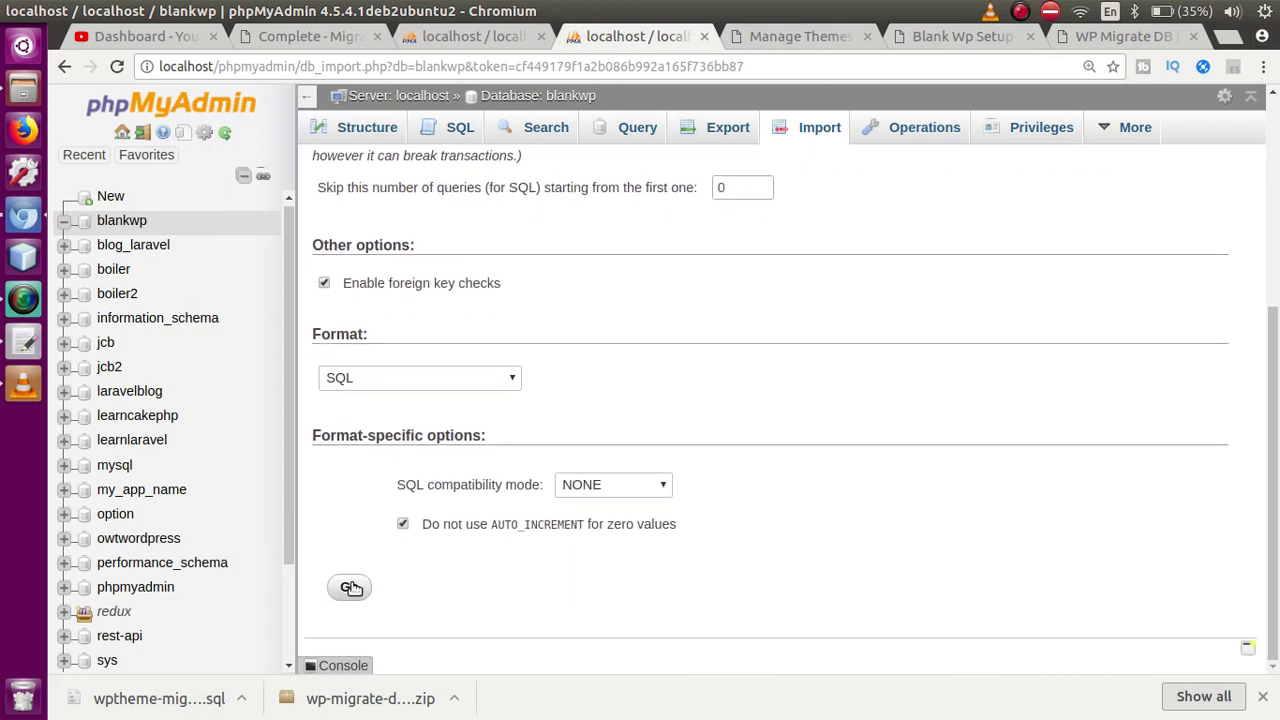
{"action": "left_click", "coordinate": [350, 588]}
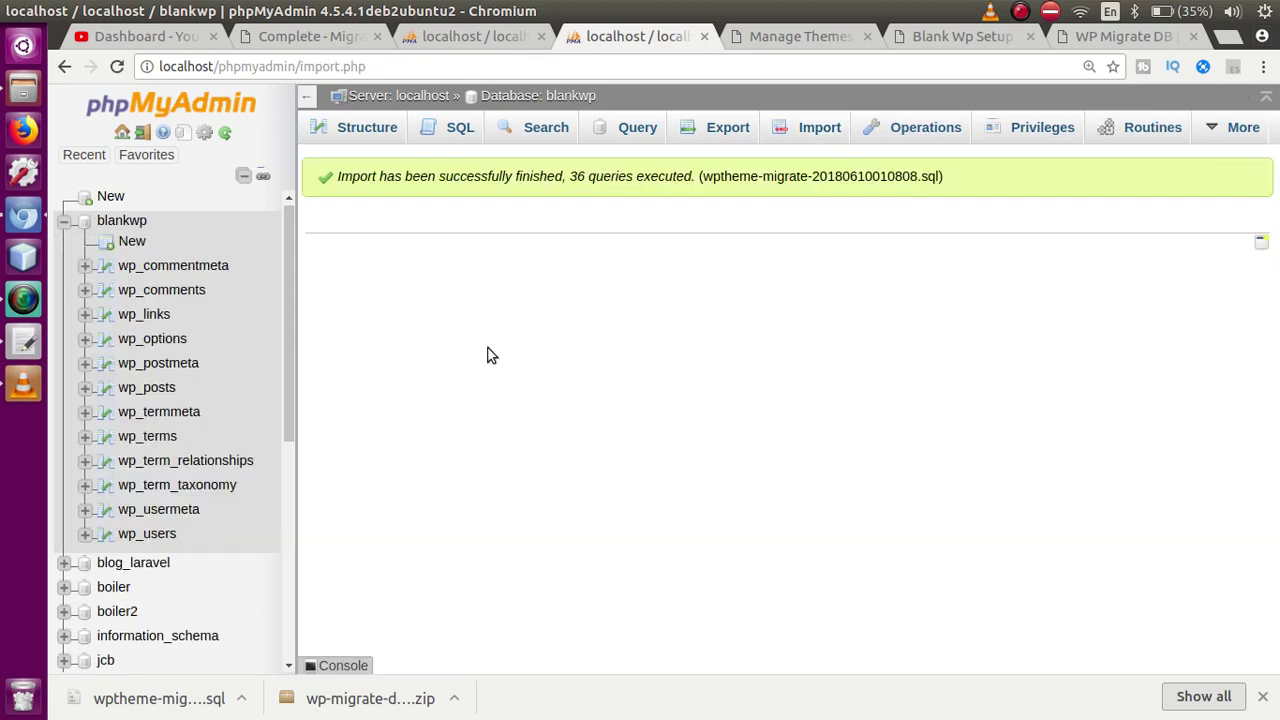
{"action": "mouse_move", "coordinate": [291, 277]}
{"action": "left_mouse_down"}
{"action": "mouse_move", "coordinate": [291, 302]}
{"action": "mouse_move", "coordinate": [291, 279]}
{"action": "left_mouse_up"}
{"action": "left_click", "coordinate": [466, 38]}
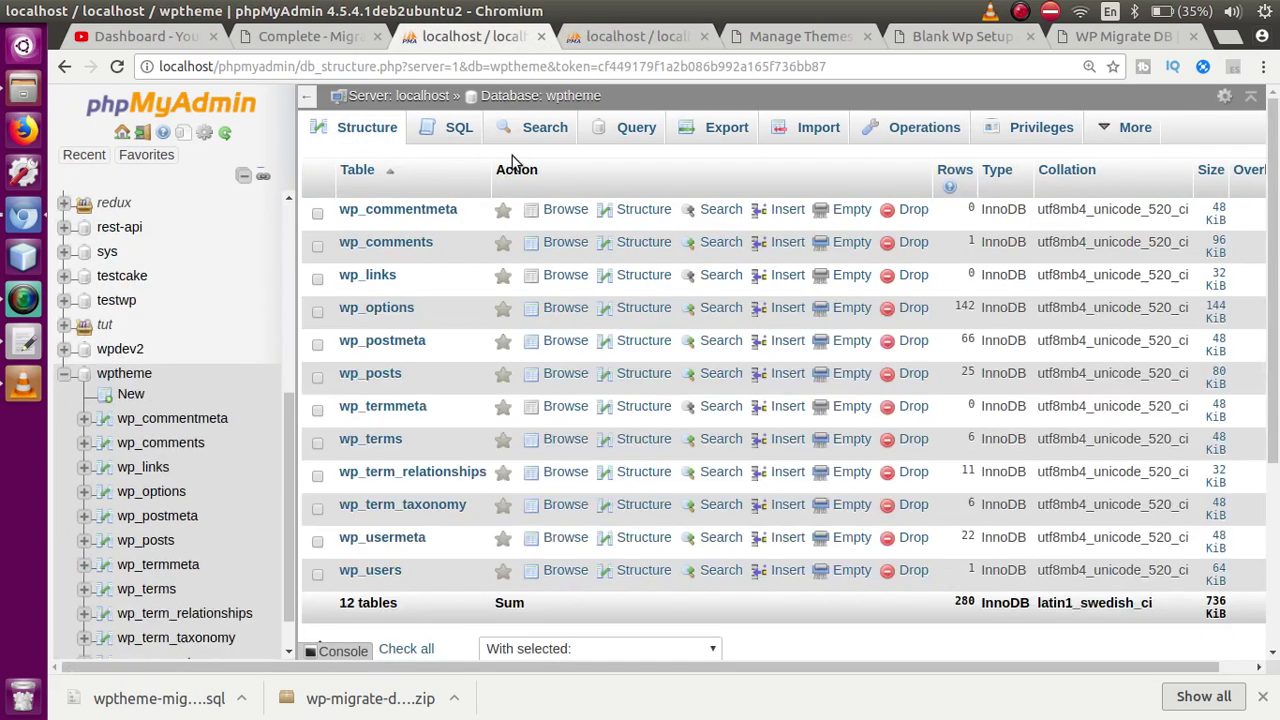
{"action": "left_click", "coordinate": [632, 39]}
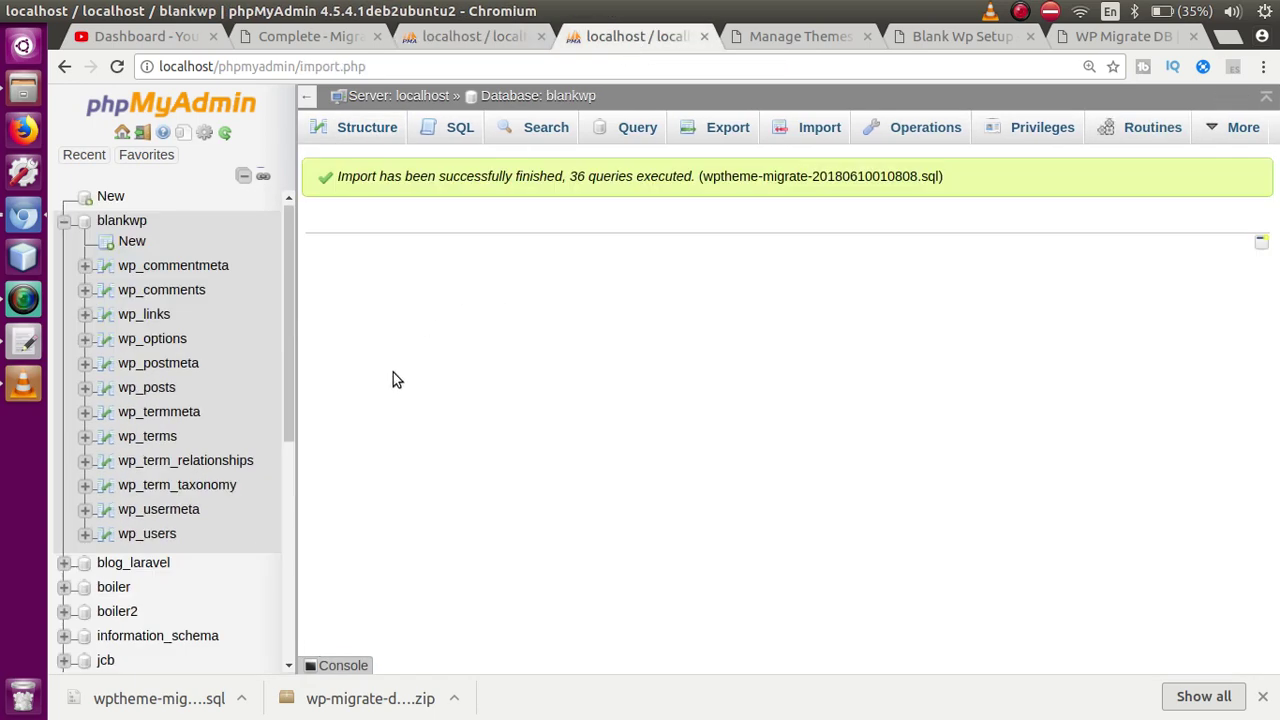
{"action": "left_click", "coordinate": [374, 132]}
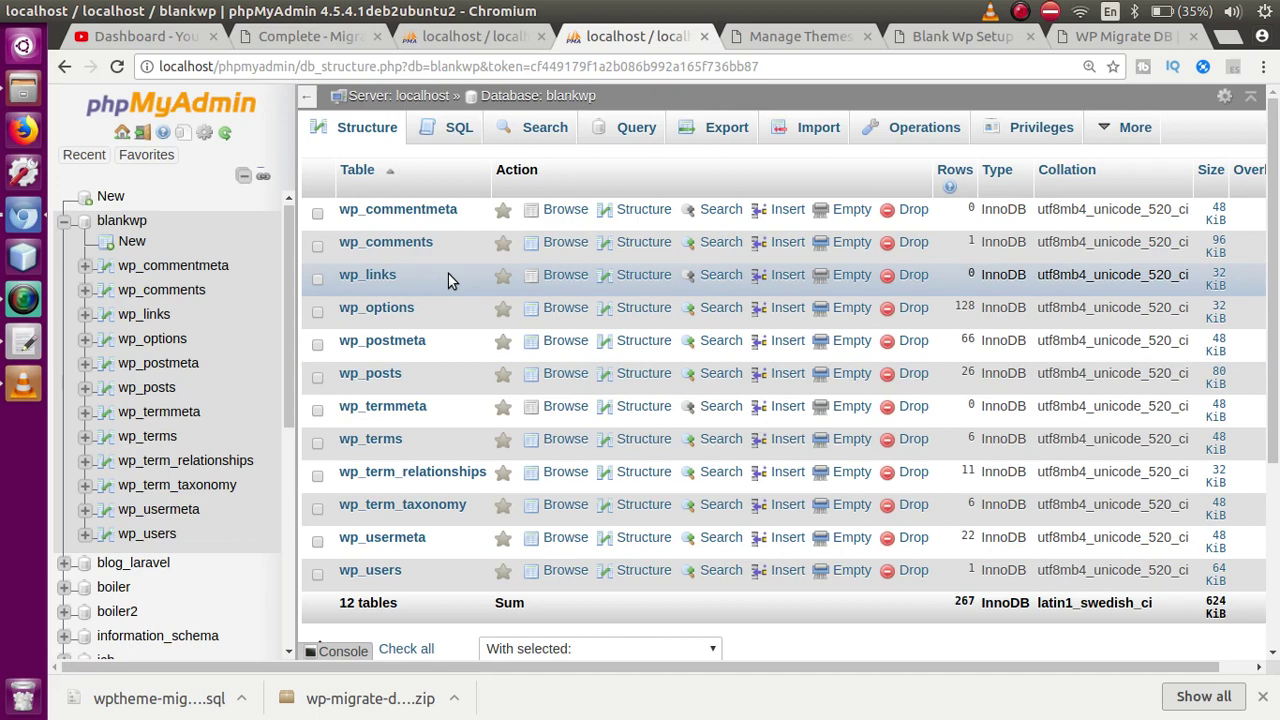
{"action": "left_click", "coordinate": [796, 40]}
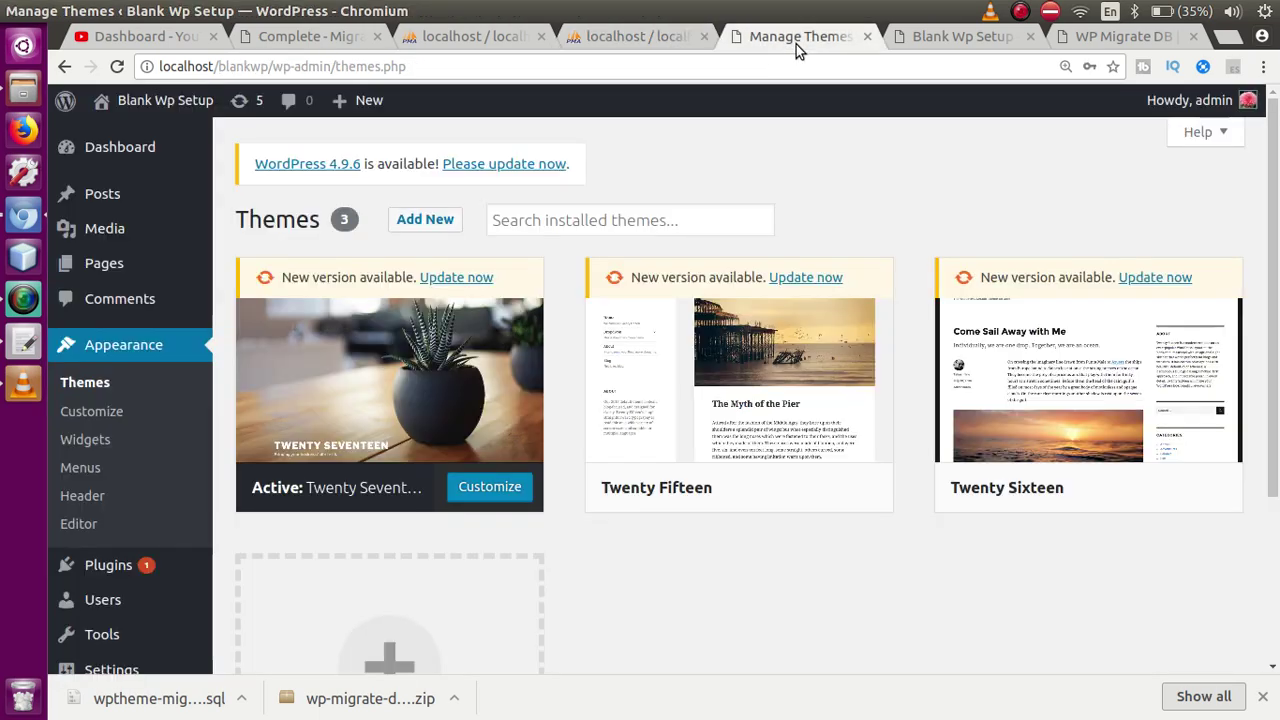
{"action": "left_click", "coordinate": [636, 37]}
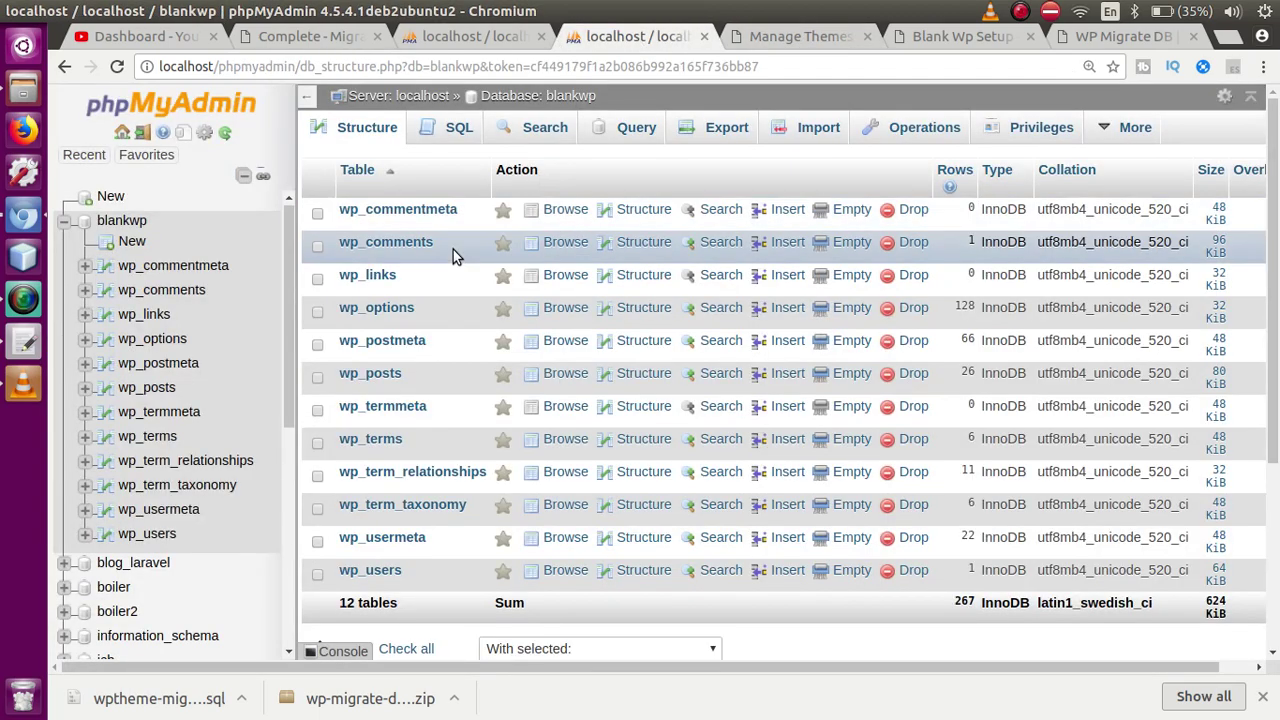
{"action": "left_click", "coordinate": [388, 309]}
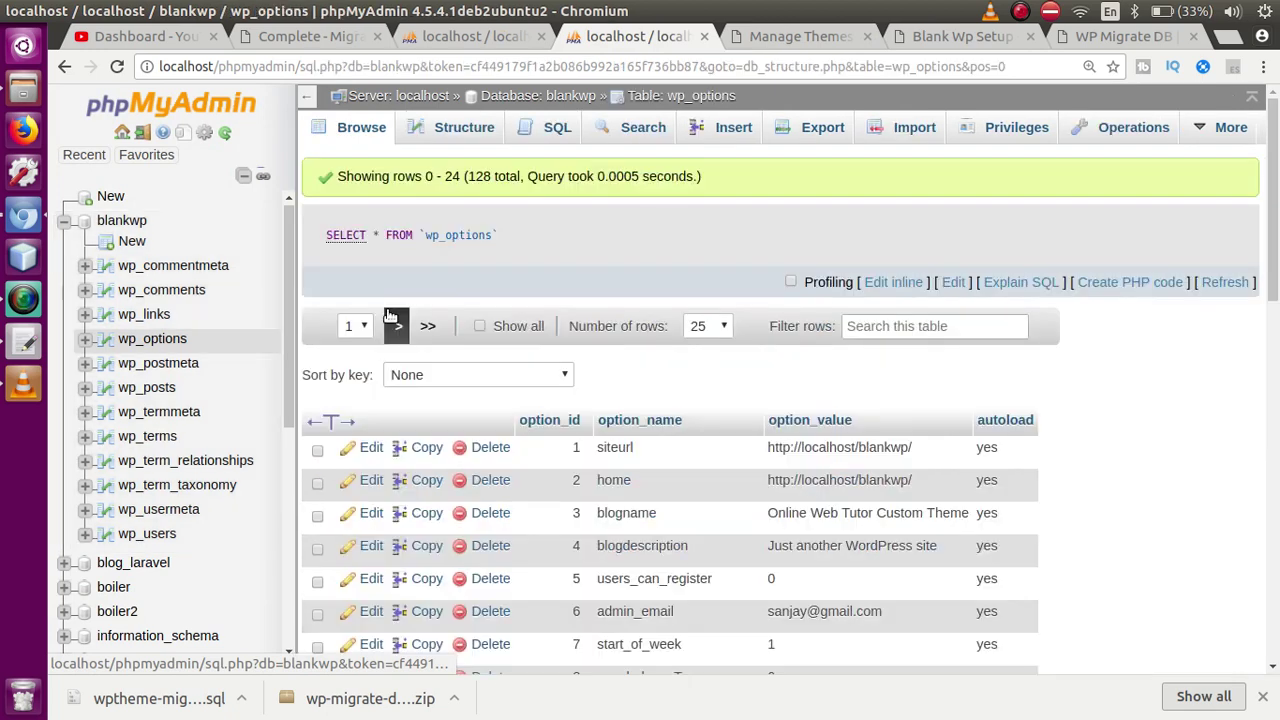
{"action": "scroll", "coordinate": [779, 361], "scroll_direction": "down", "scroll_amount": 4}
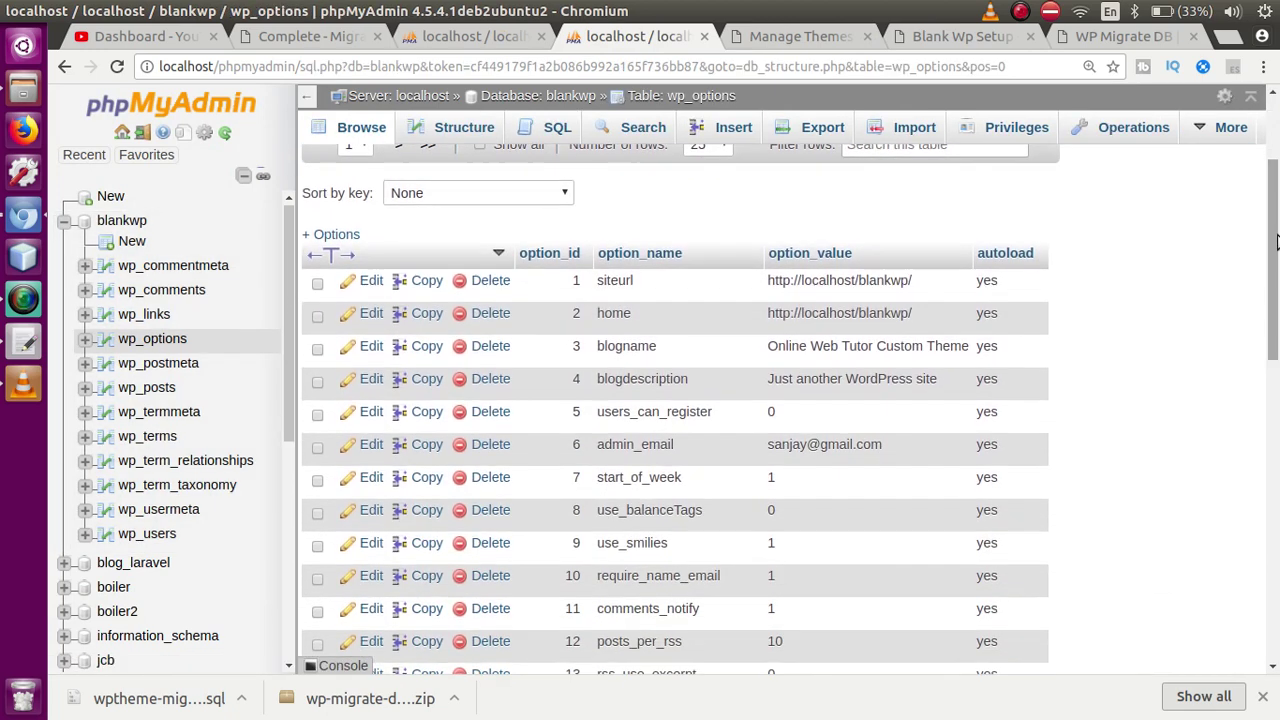
{"action": "left_click_drag", "start_coordinate": [912, 280], "coordinate": [766, 281]}
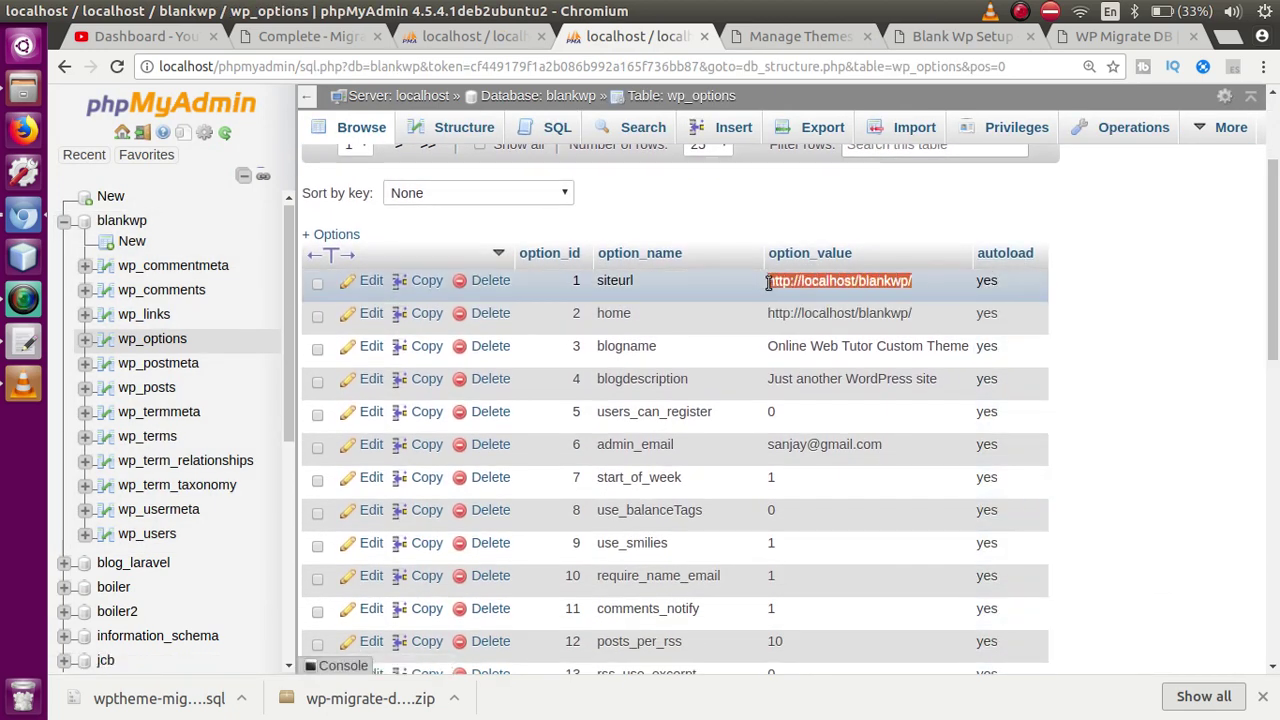
{"action": "left_click_drag", "start_coordinate": [912, 313], "coordinate": [766, 313]}
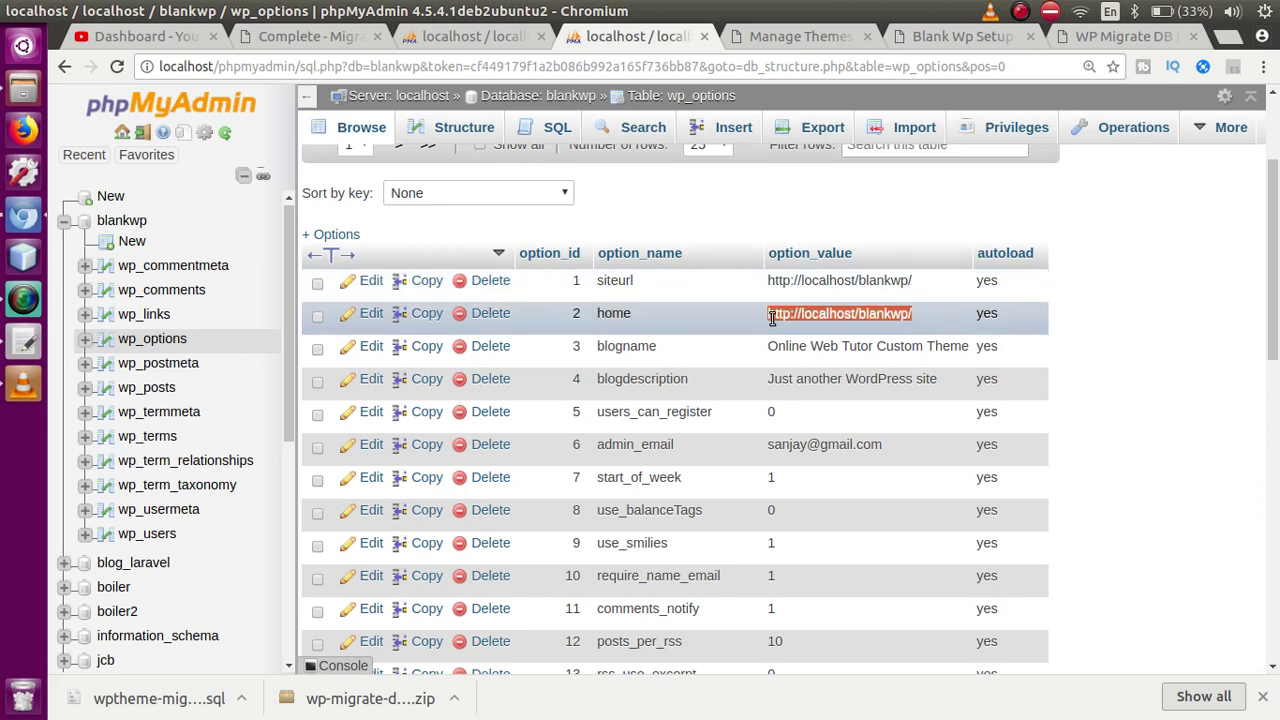
{"action": "left_click", "coordinate": [910, 312]}
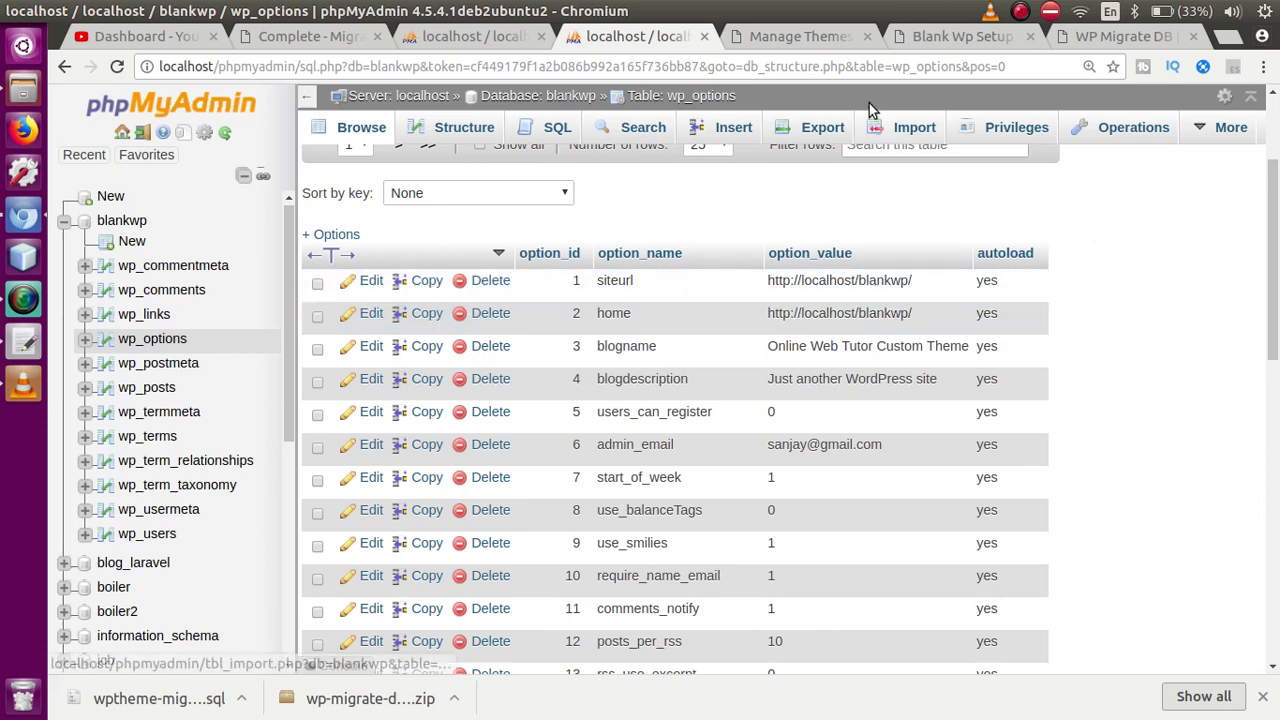
Log back into the WordPress admin and browse wp_users to confirm the single admin account.
{"action": "left_click", "coordinate": [818, 38]}
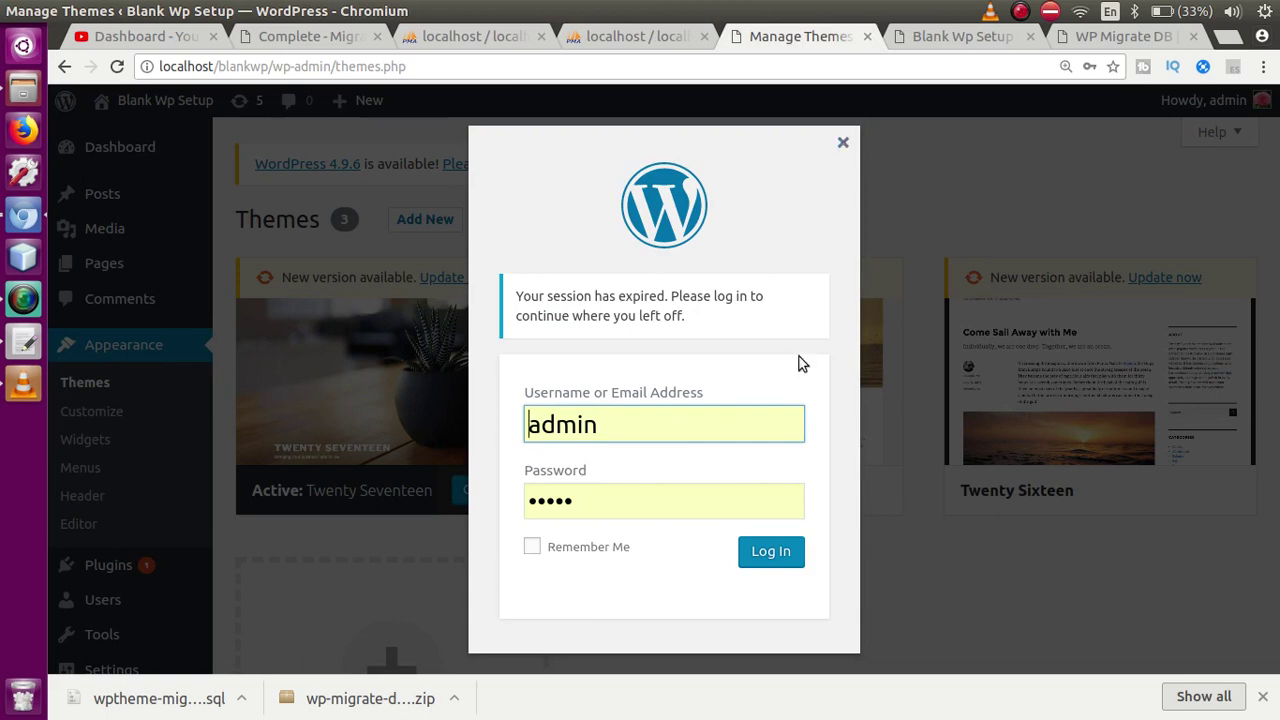
{"action": "left_click", "coordinate": [765, 549]}
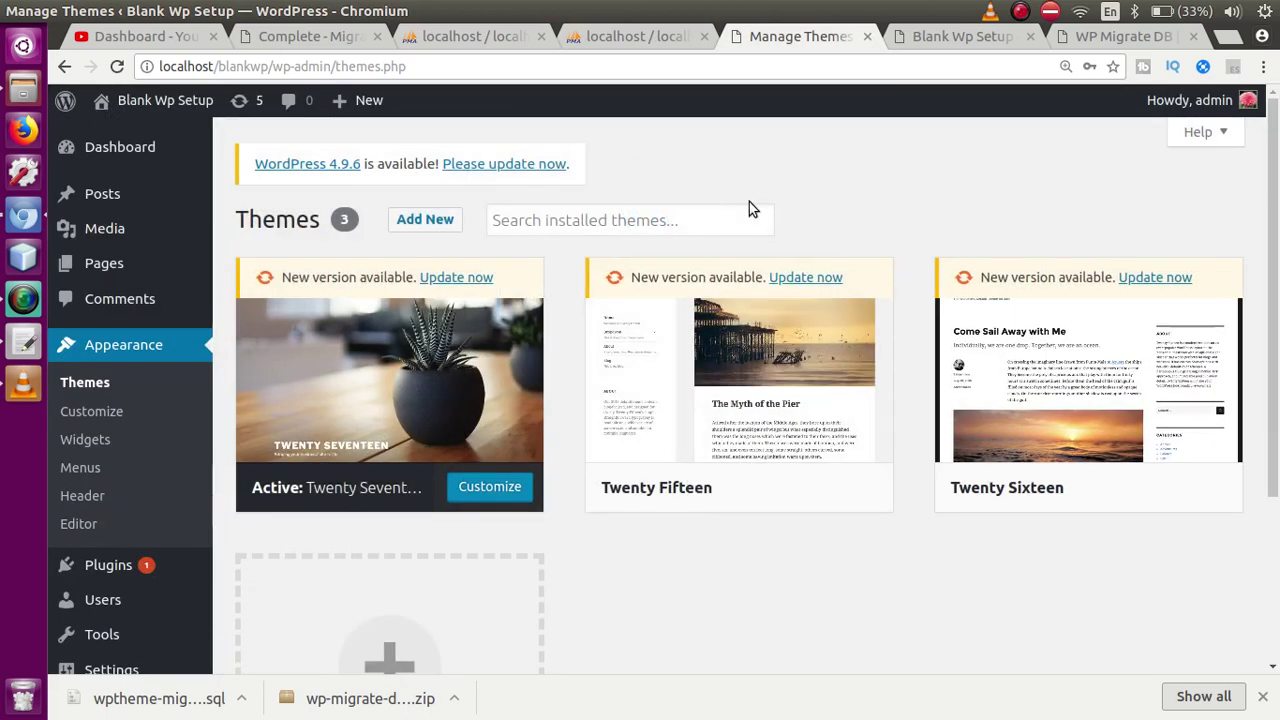
{"action": "left_click", "coordinate": [331, 38]}
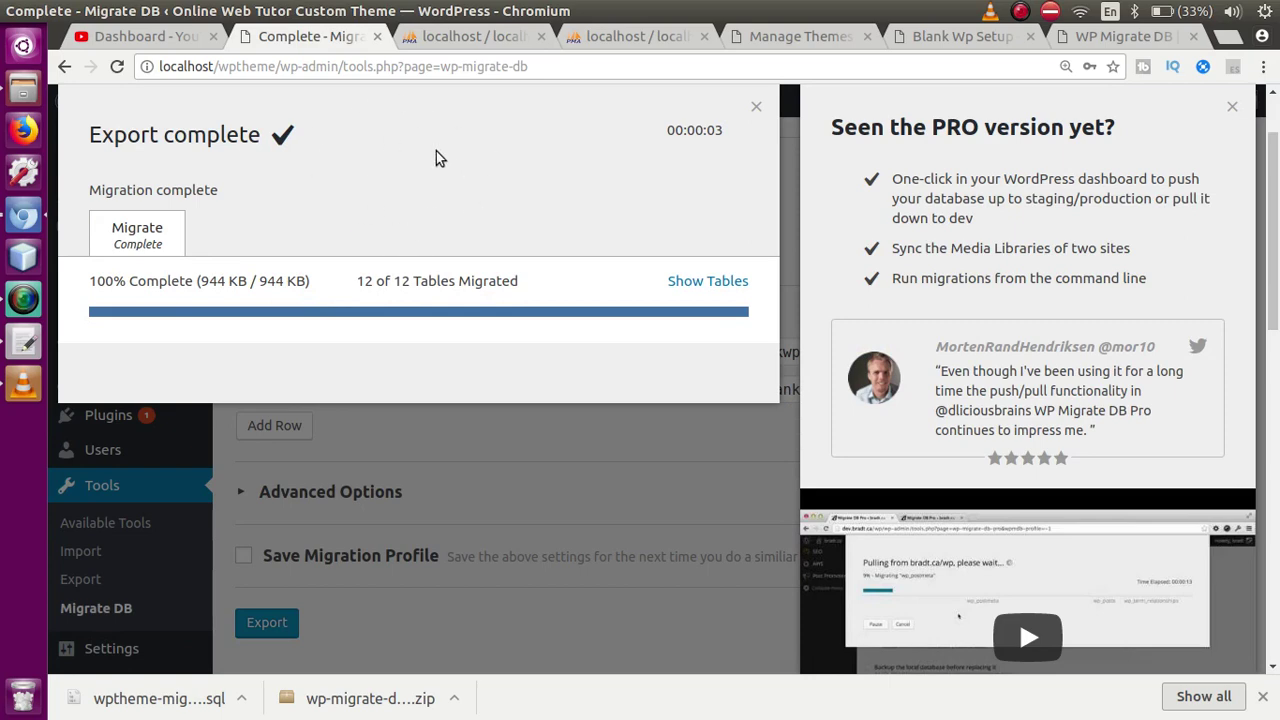
{"action": "left_click", "coordinate": [614, 36]}
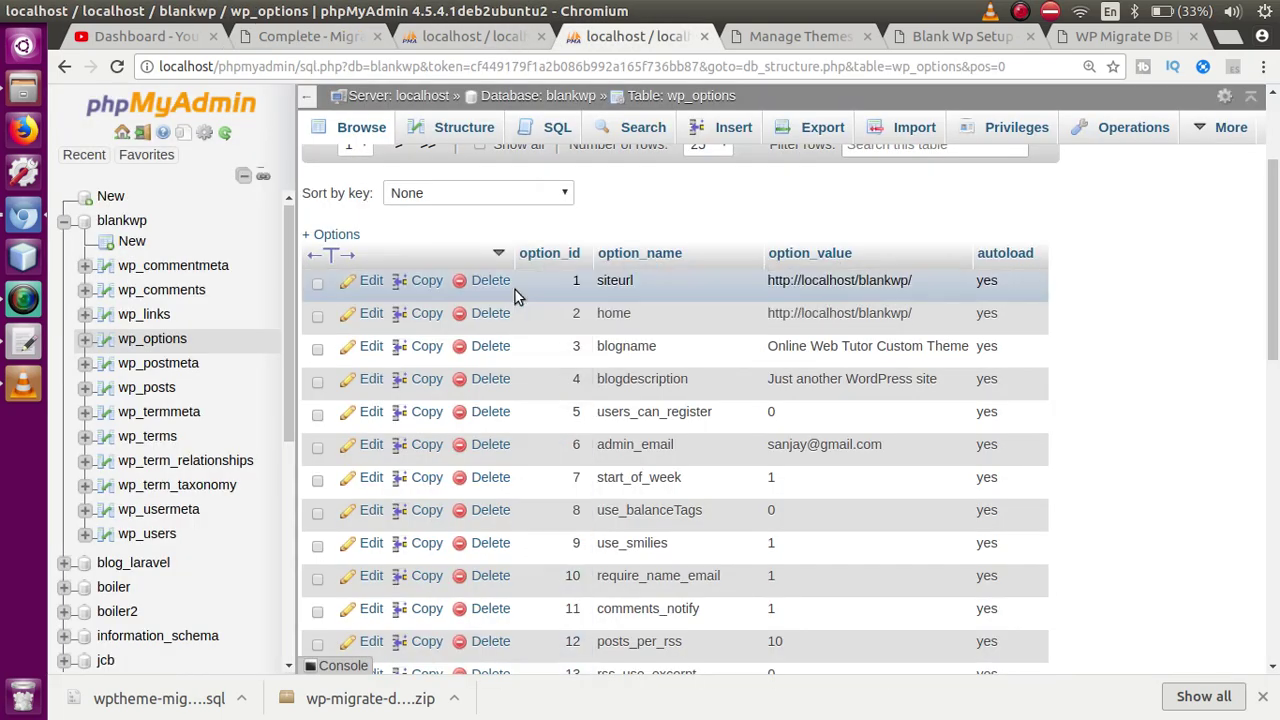
{"action": "left_click", "coordinate": [530, 97]}
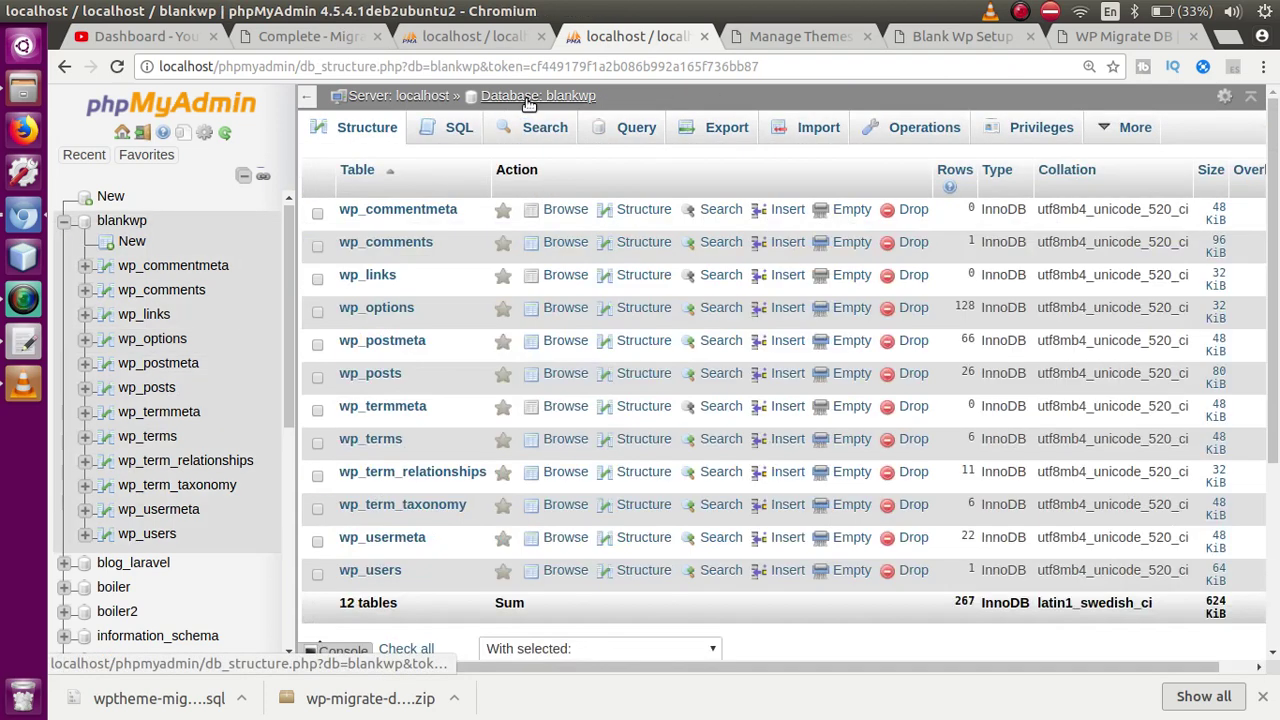
{"action": "left_click", "coordinate": [390, 570]}
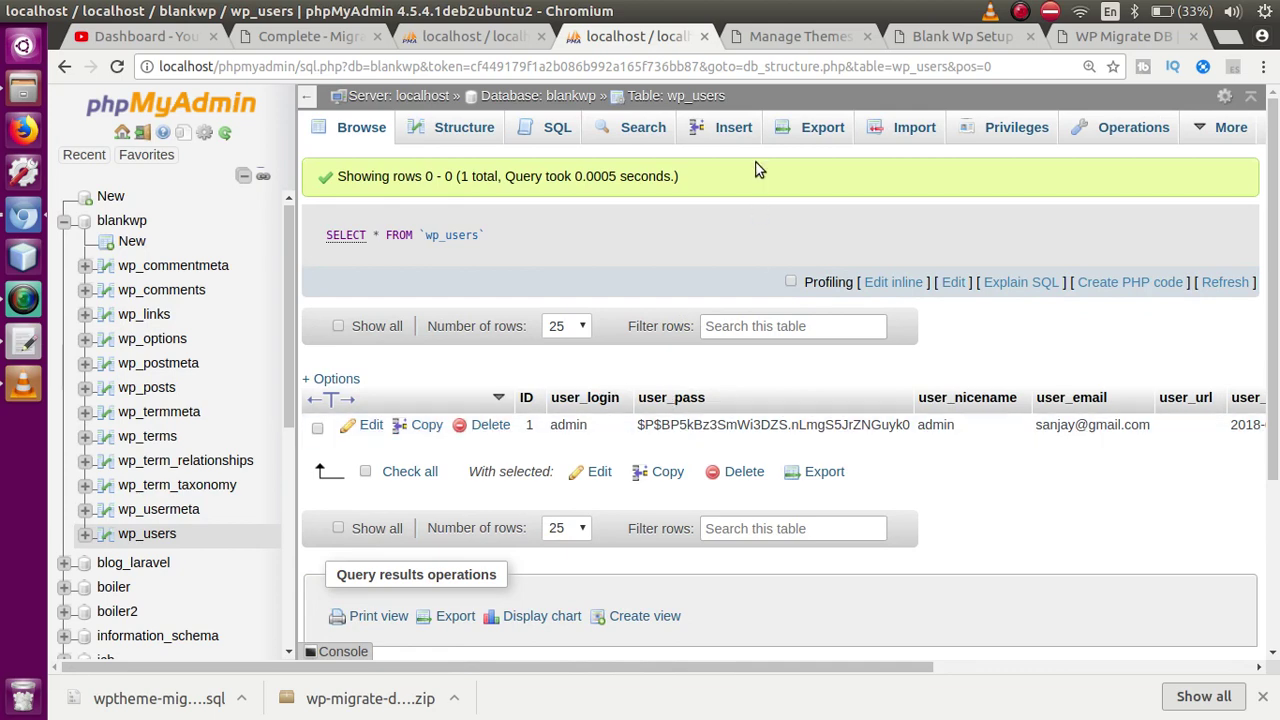
{"action": "left_click", "coordinate": [795, 36]}
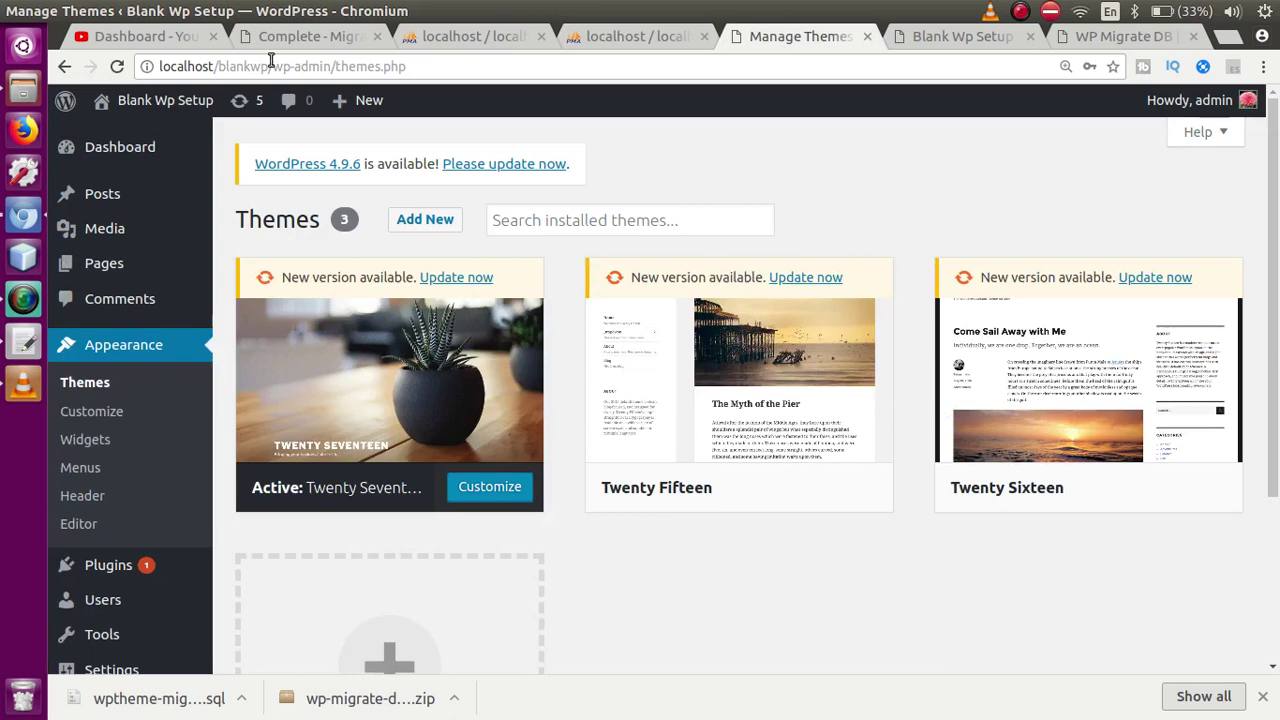
Reload the blankwp Themes page and read the notice that the active owttheme-child is broken.
{"action": "left_click", "coordinate": [117, 66]}
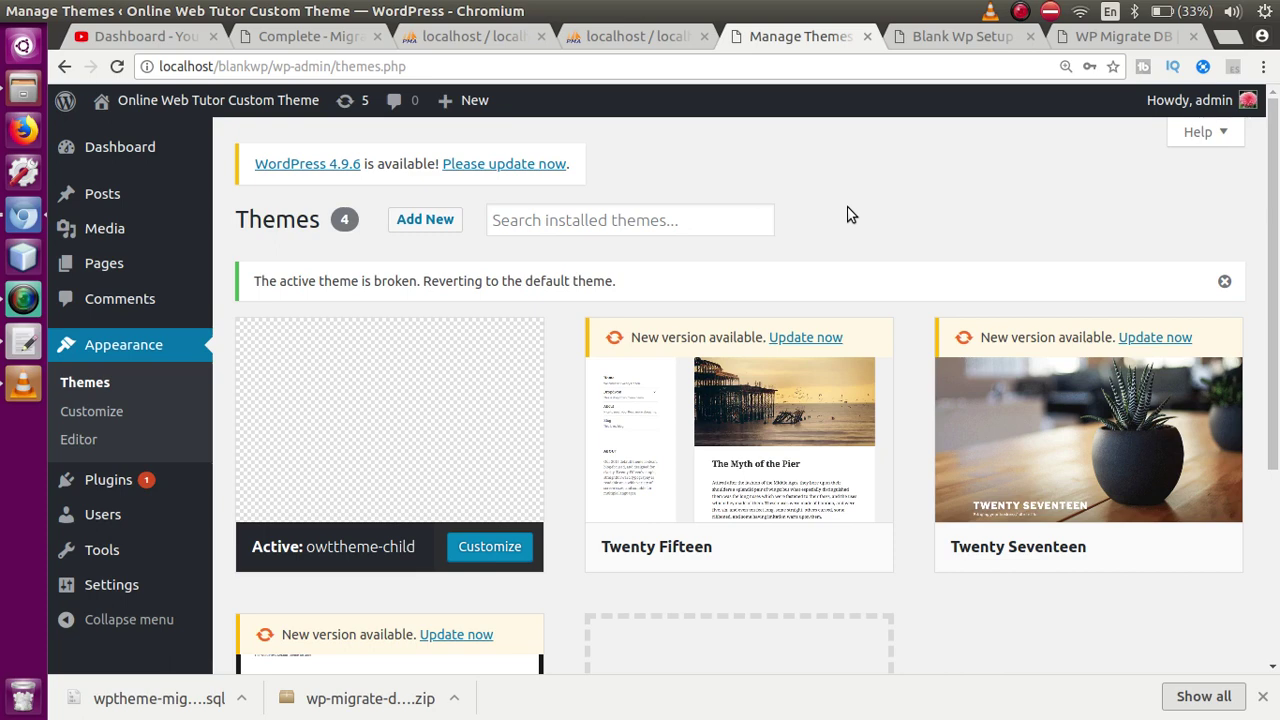
{"action": "left_click_drag", "start_coordinate": [1275, 150], "coordinate": [1248, 129]}
{"action": "left_click_drag", "start_coordinate": [253, 281], "coordinate": [546, 285]}
{"action": "left_click", "coordinate": [642, 288]}
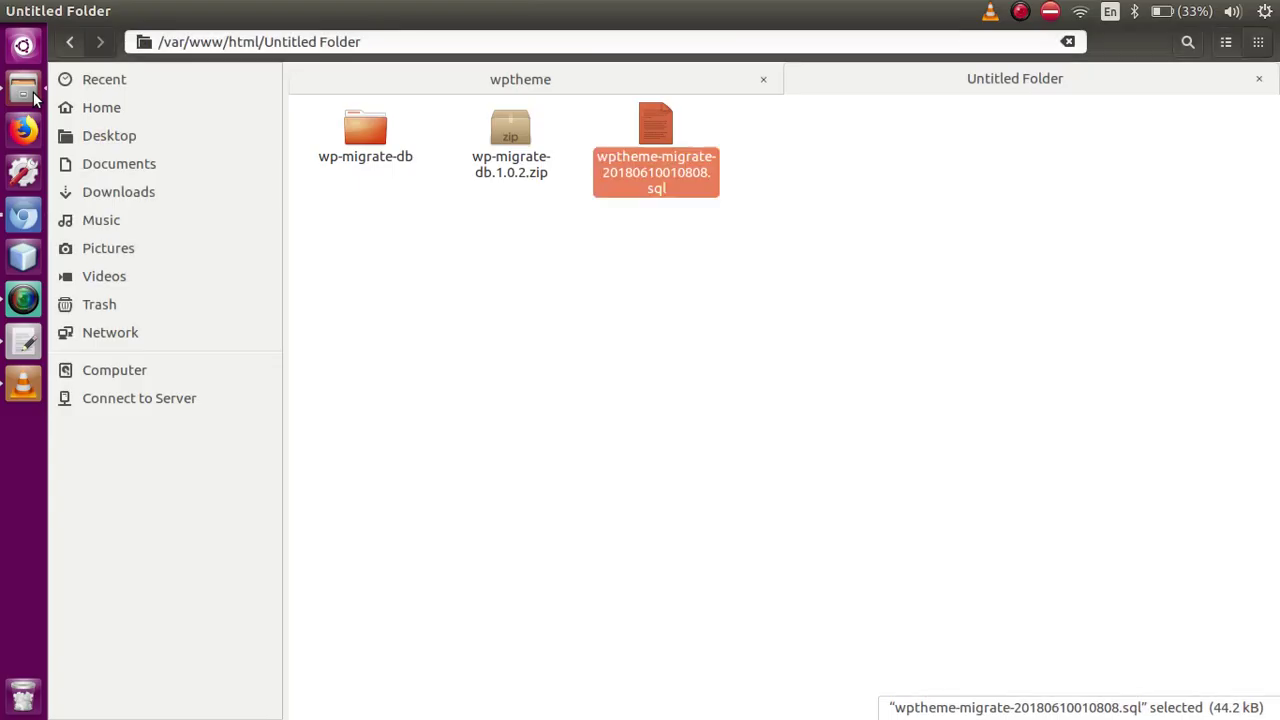
{"action": "left_click", "coordinate": [33, 92]}
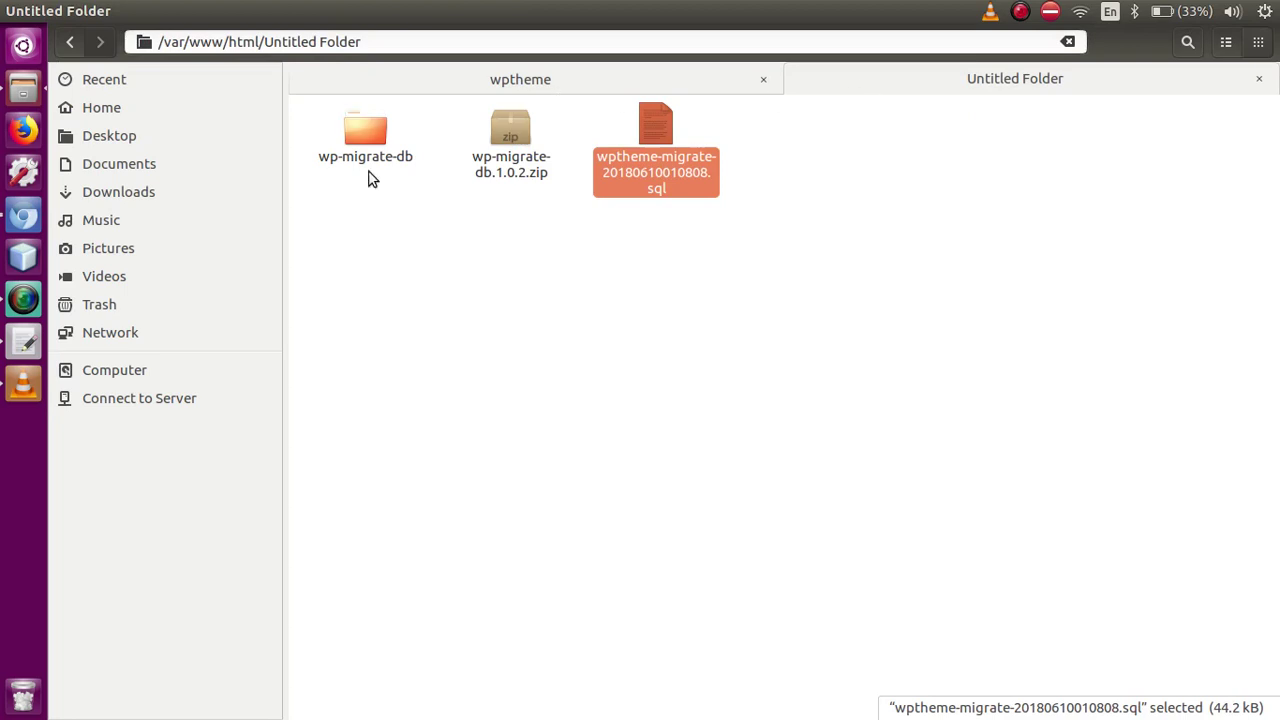
Navigate Files to the blankwp/wp-content/themes folder.
{"action": "left_click", "coordinate": [70, 42]}
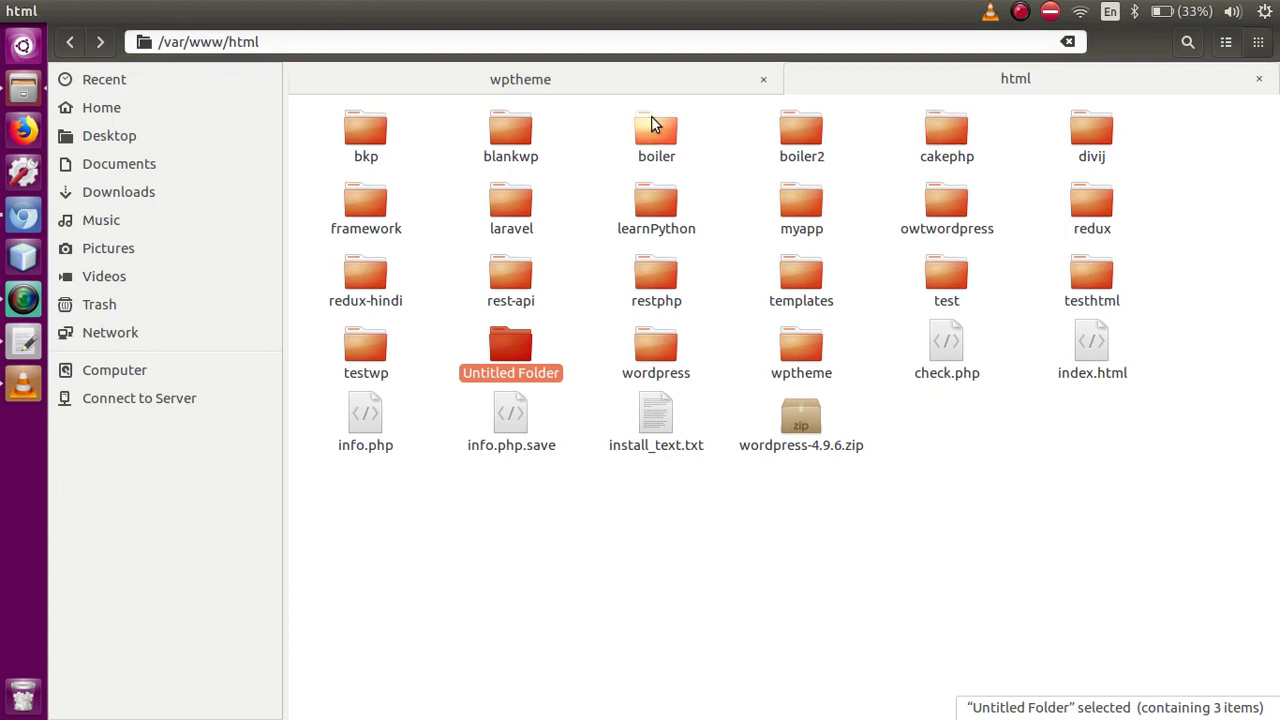
{"action": "double_click", "coordinate": [492, 146]}
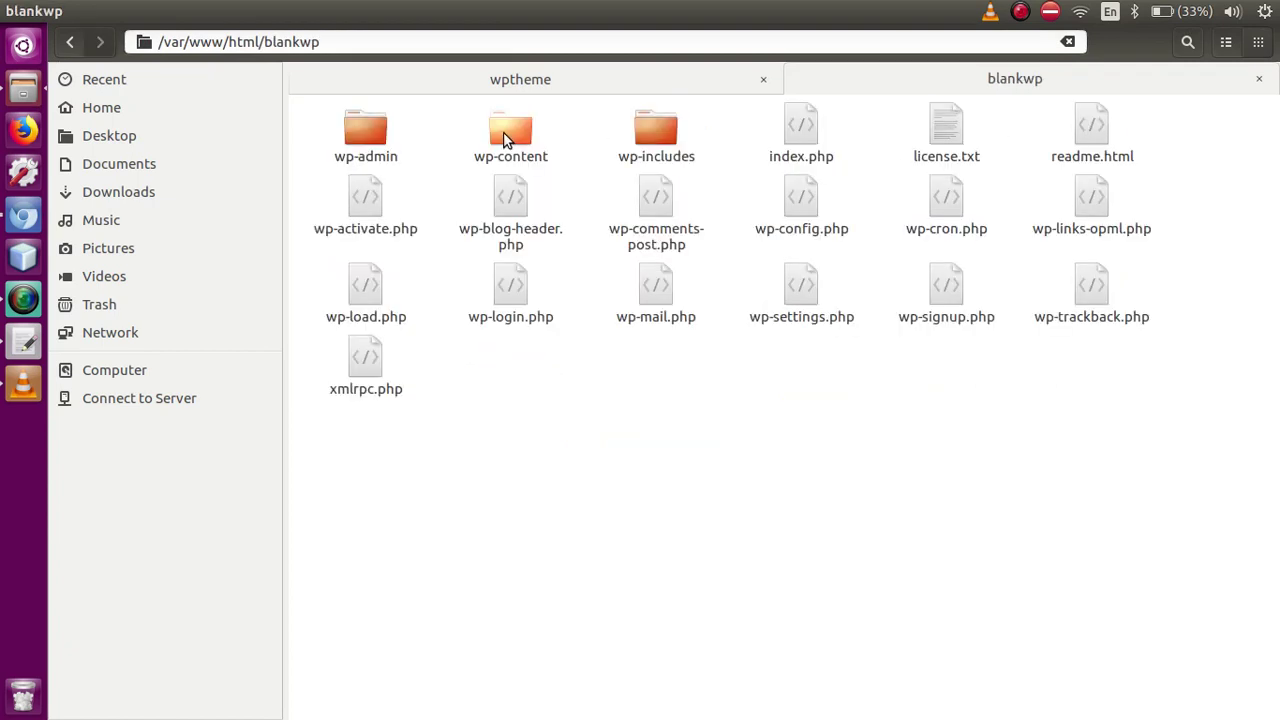
{"action": "double_click", "coordinate": [505, 140]}
{"action": "left_click", "coordinate": [516, 140]}
{"action": "double_click", "coordinate": [517, 150]}
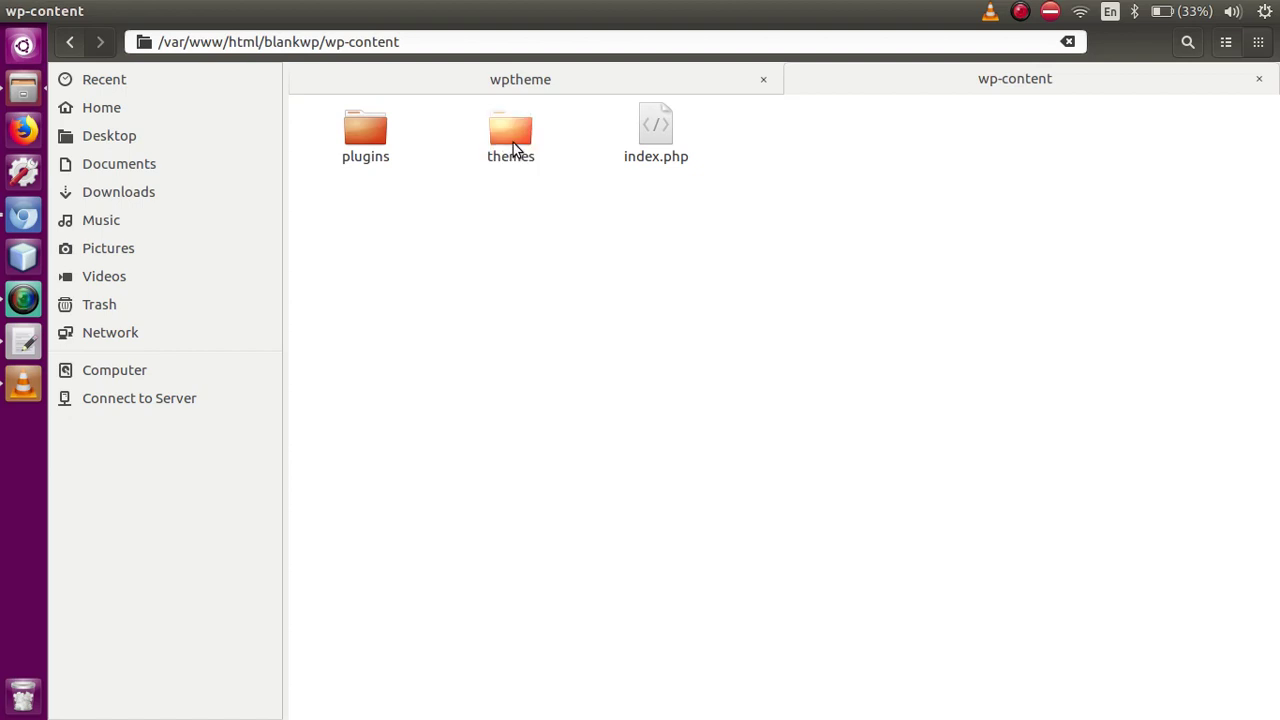
{"action": "double_click", "coordinate": [507, 135]}
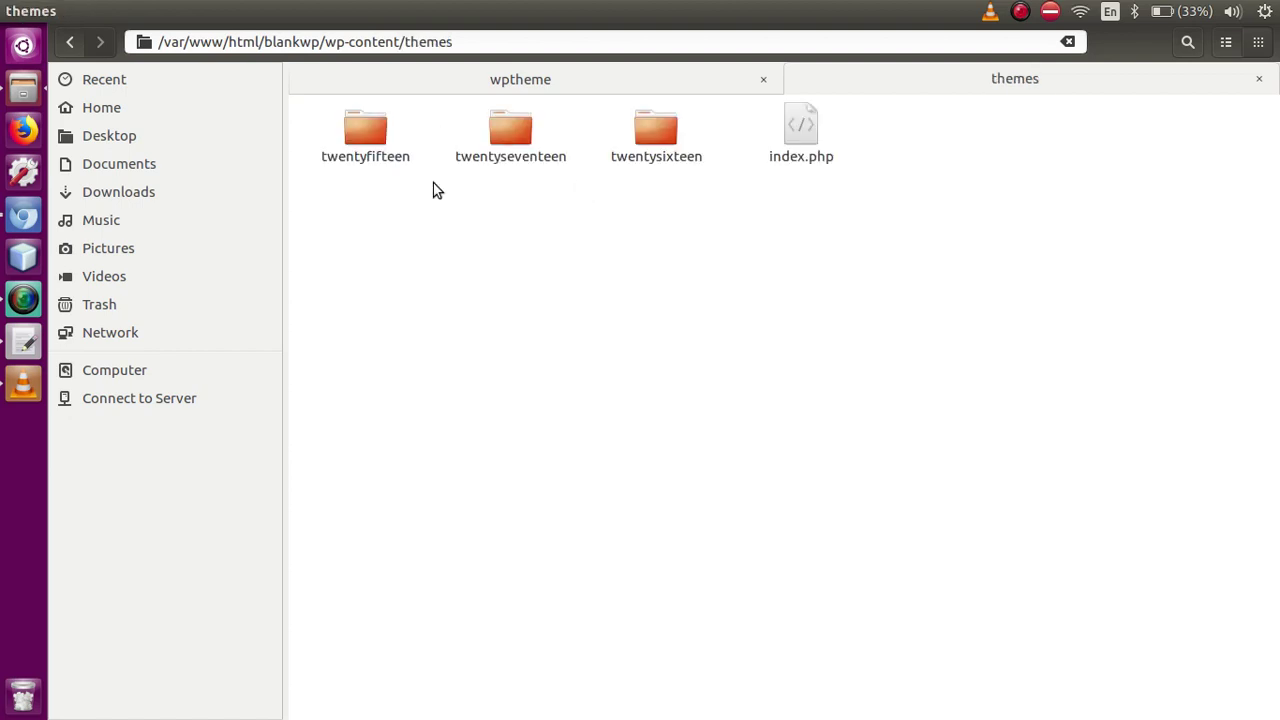
{"action": "left_click", "coordinate": [25, 217]}
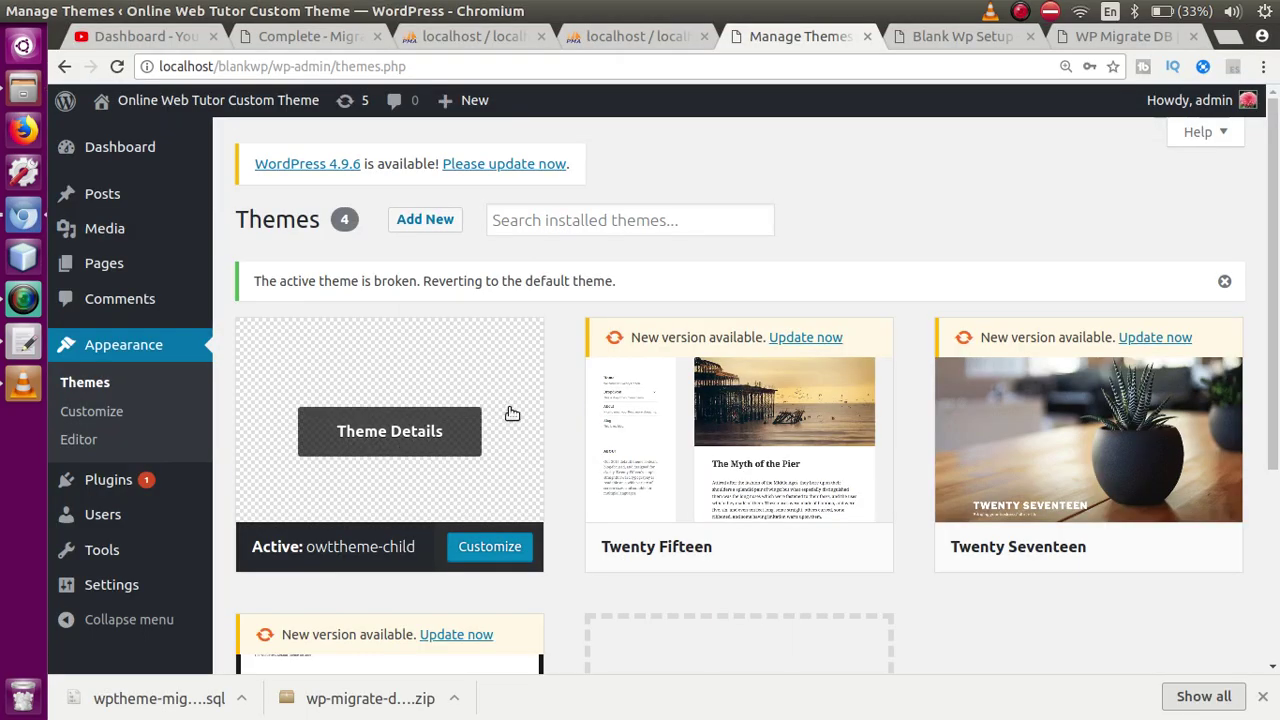
{"action": "key", "text": "alt+Tab"}
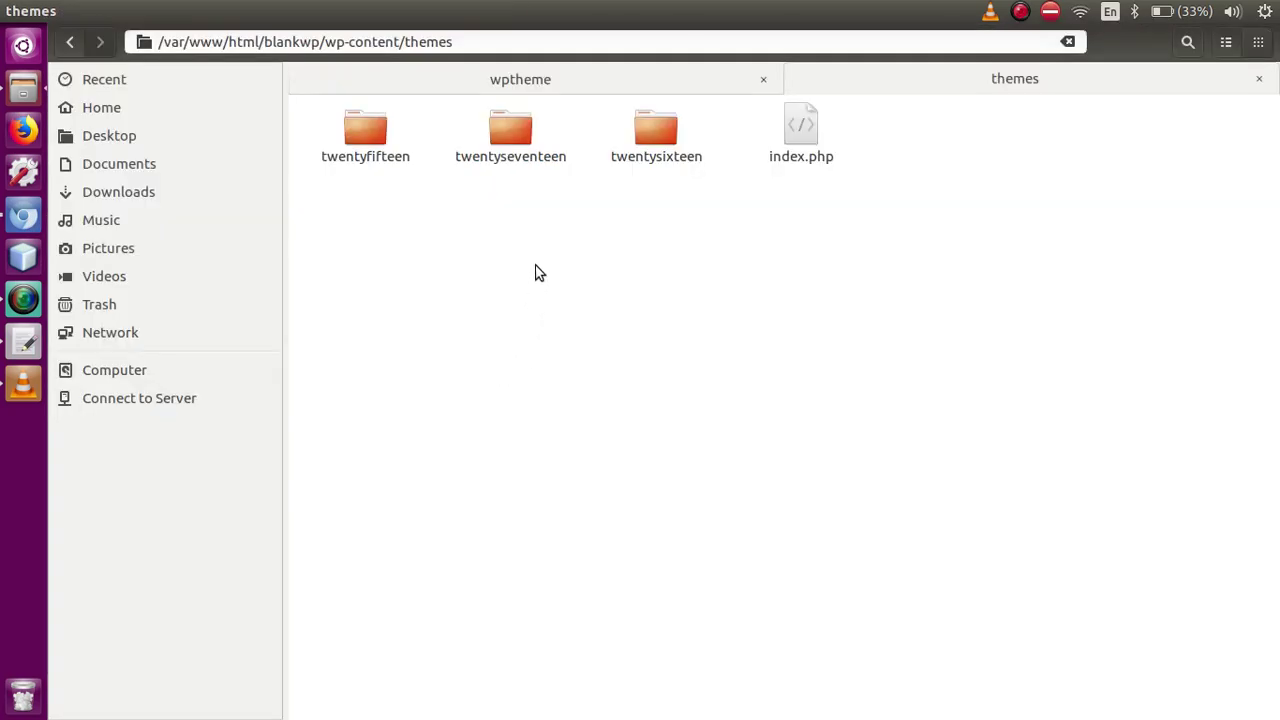
Copy owttheme and owttheme-child from wptheme's themes folder into blankwp's themes folder.
{"action": "left_click", "coordinate": [588, 77]}
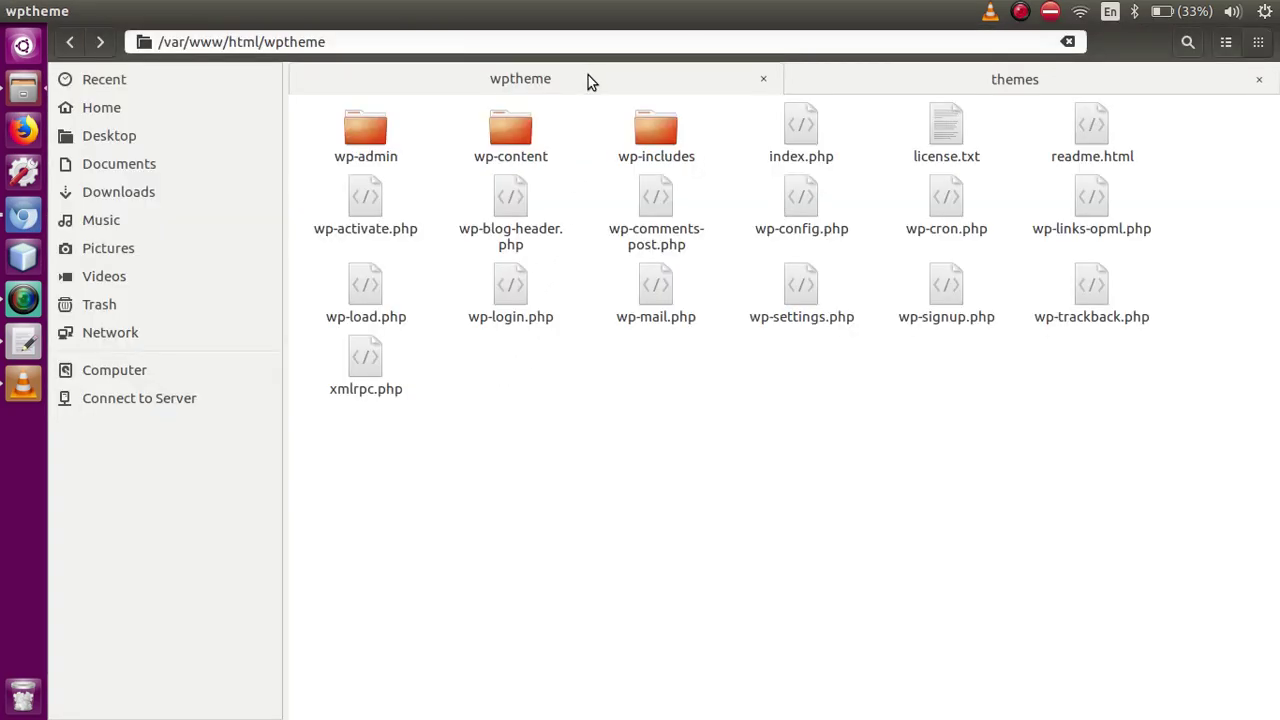
{"action": "double_click", "coordinate": [509, 135]}
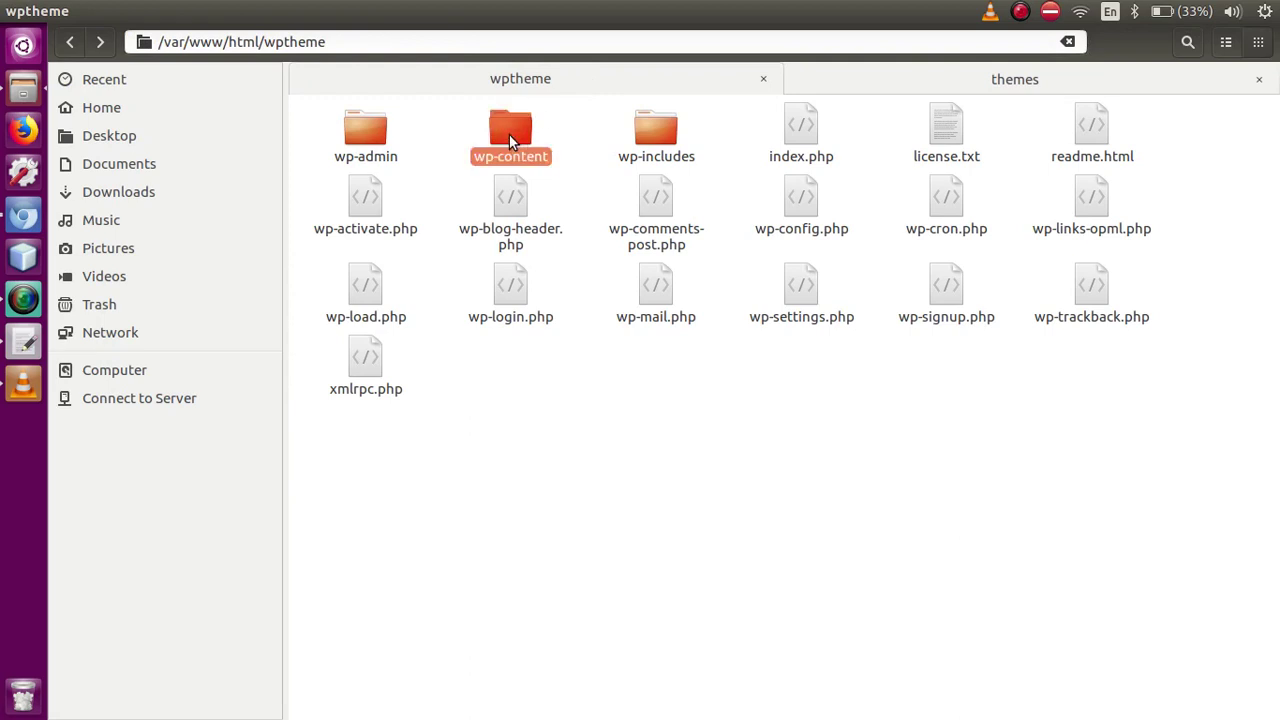
{"action": "double_click", "coordinate": [687, 133]}
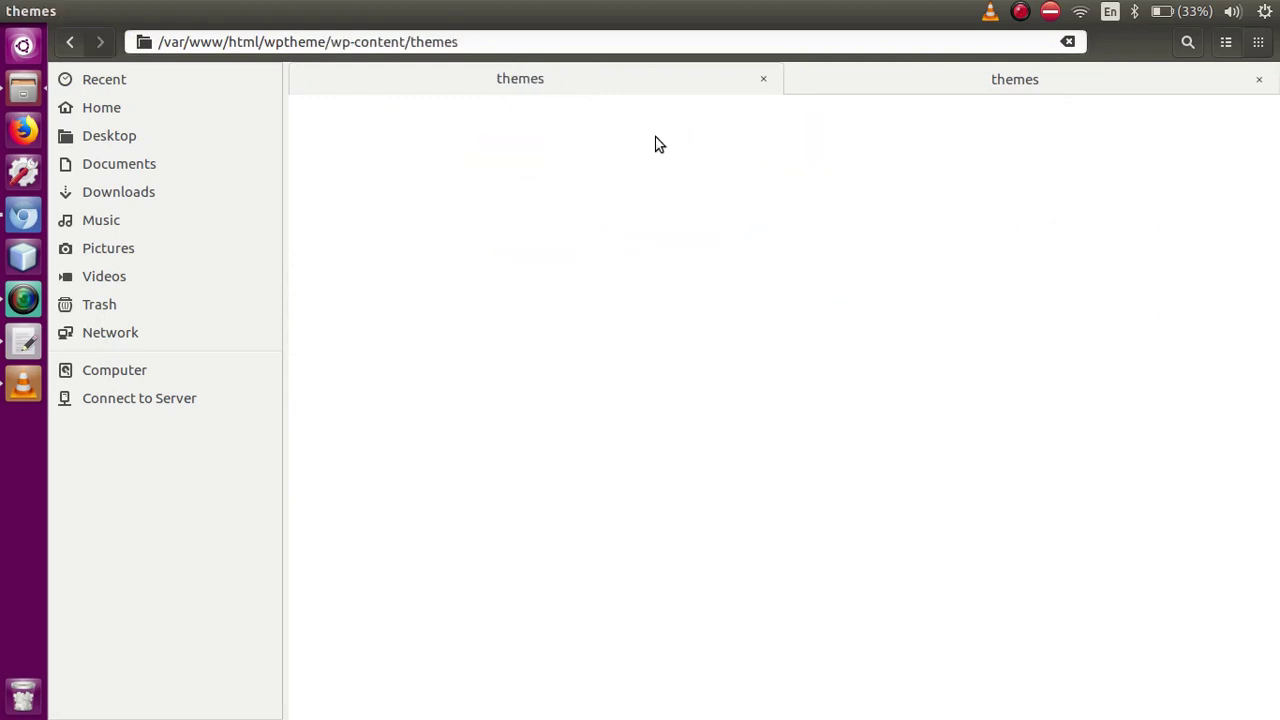
{"action": "left_click", "coordinate": [508, 137]}
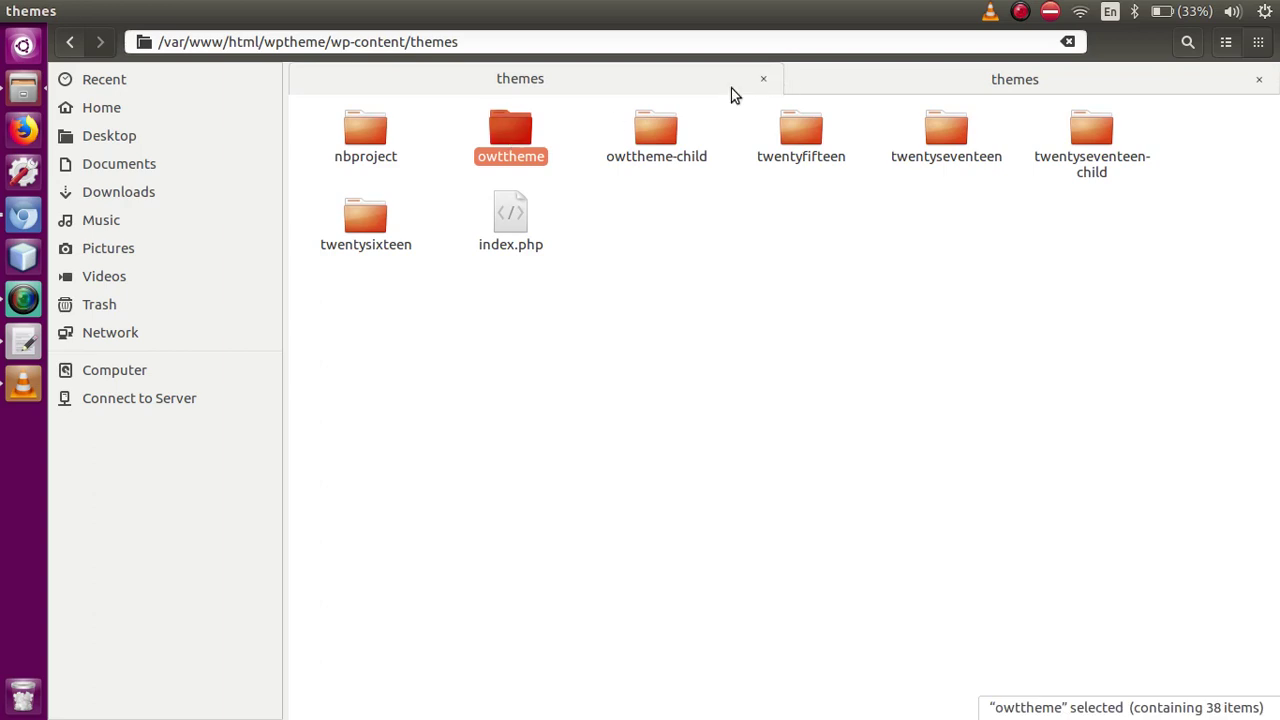
{"action": "left_click", "coordinate": [672, 128], "text": "ctrl"}
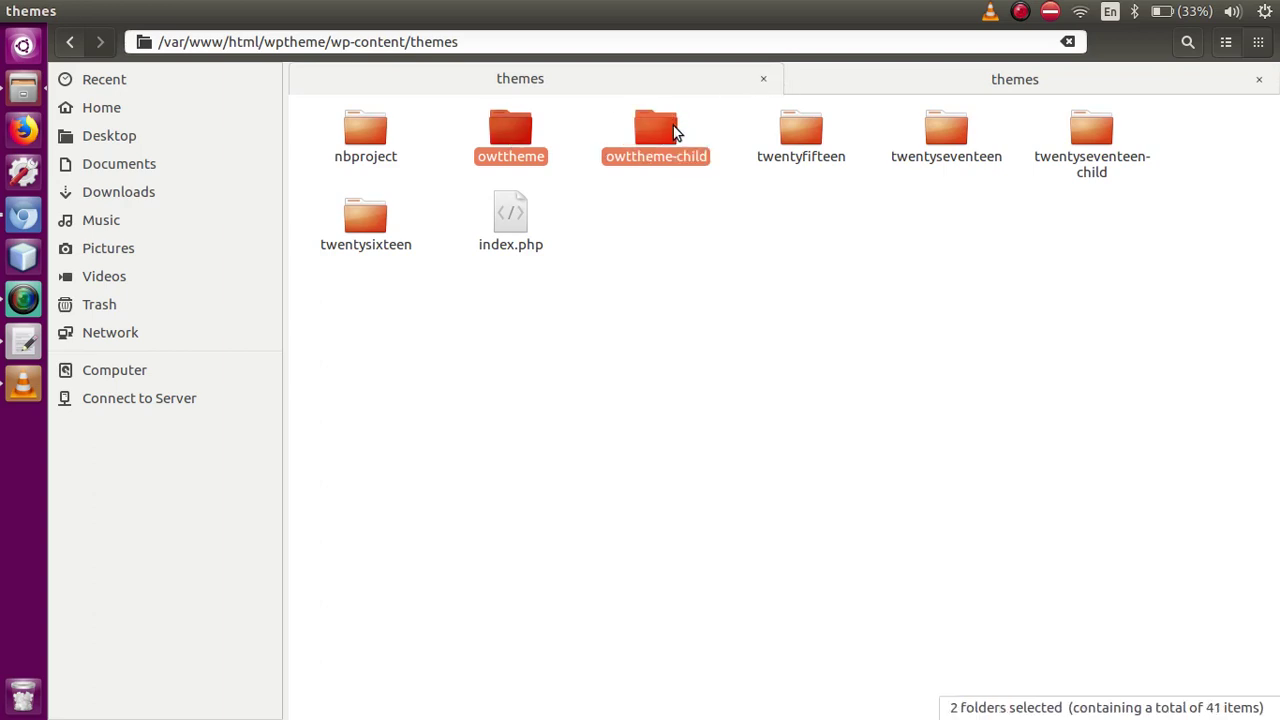
{"action": "left_click", "coordinate": [882, 80]}
{"action": "key", "text": "ctrl+v"}
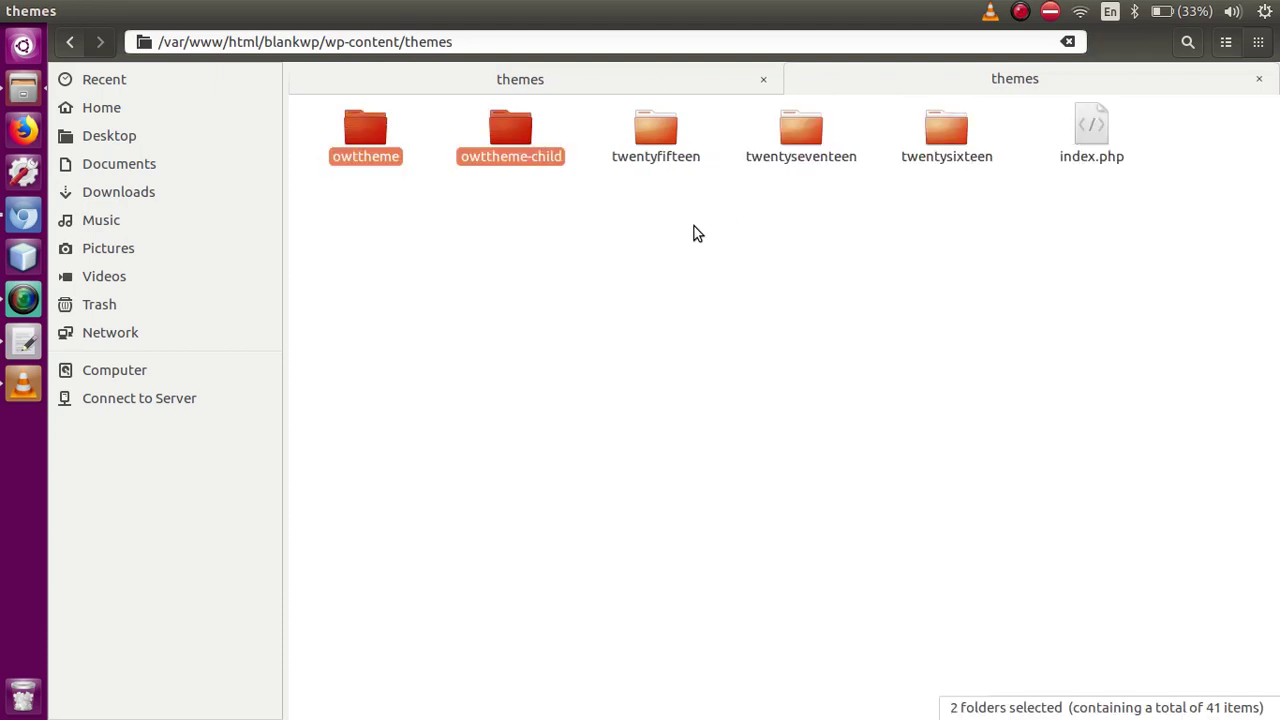
{"action": "left_click", "coordinate": [553, 217]}
{"action": "left_click", "coordinate": [23, 215]}
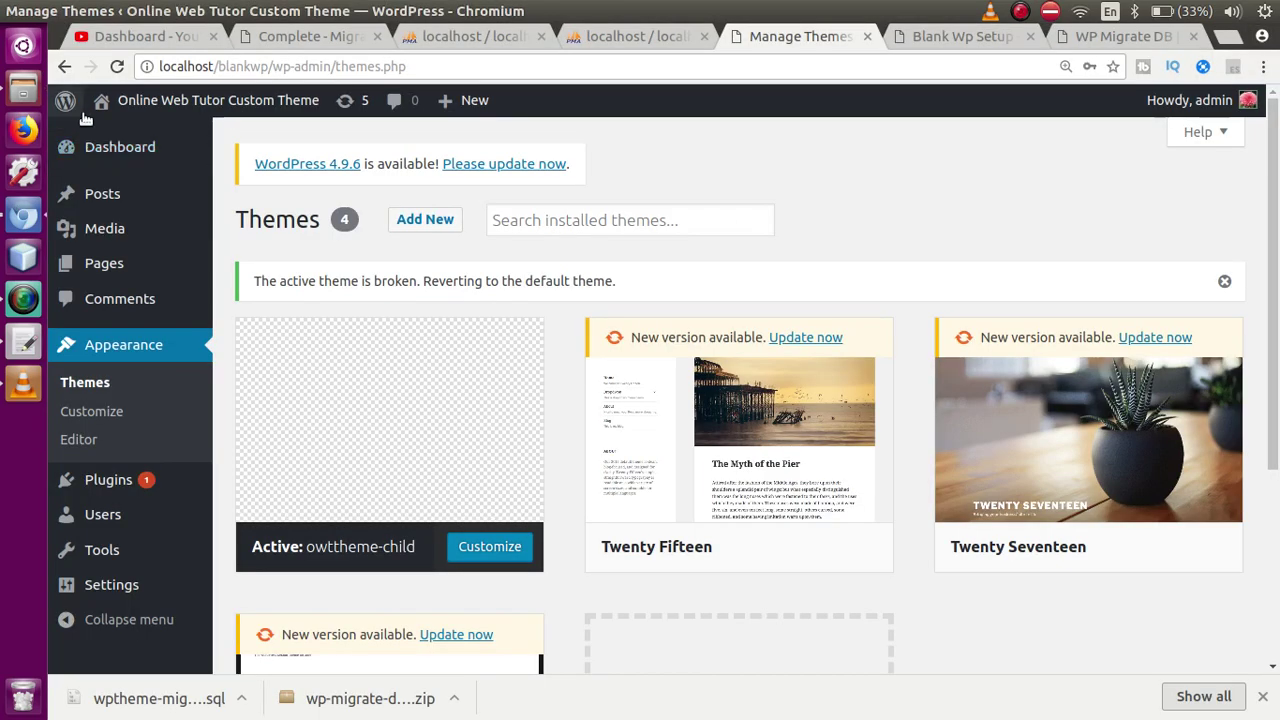
Reload the Themes page to list the copied themes and activate Online Web Tutor Theme.
{"action": "left_click", "coordinate": [117, 66]}
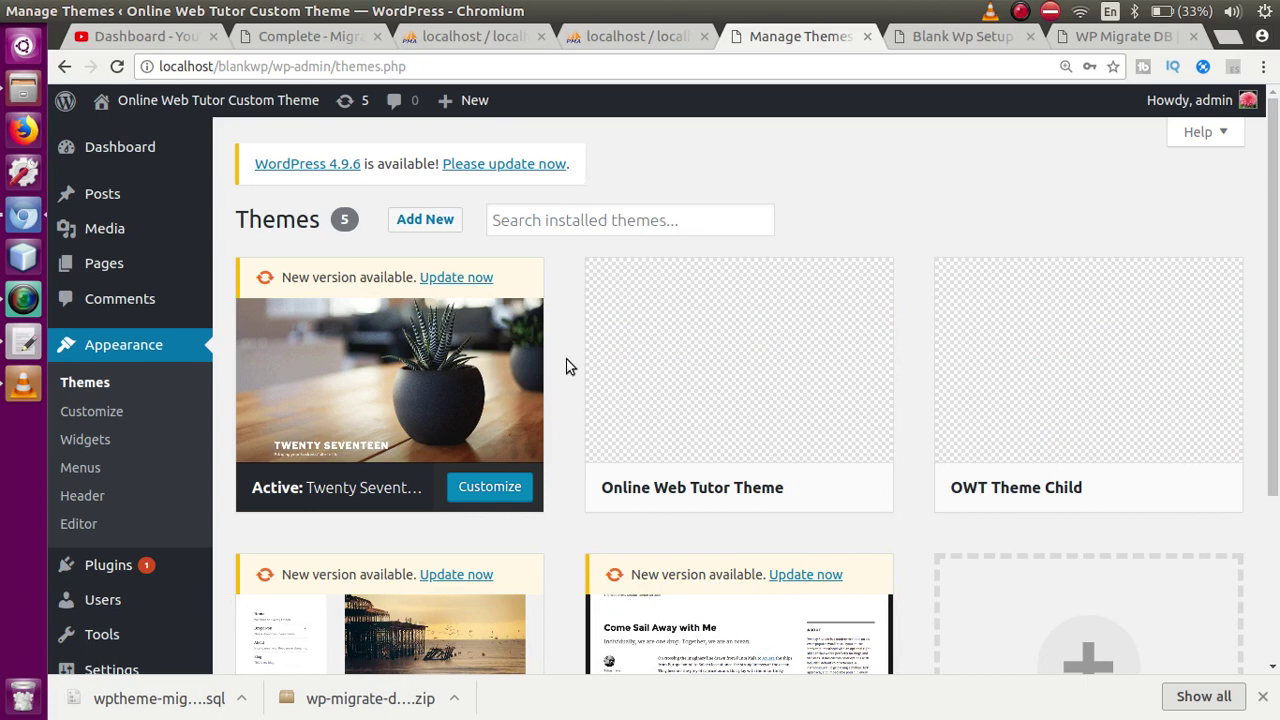
{"action": "mouse_move", "coordinate": [789, 414]}
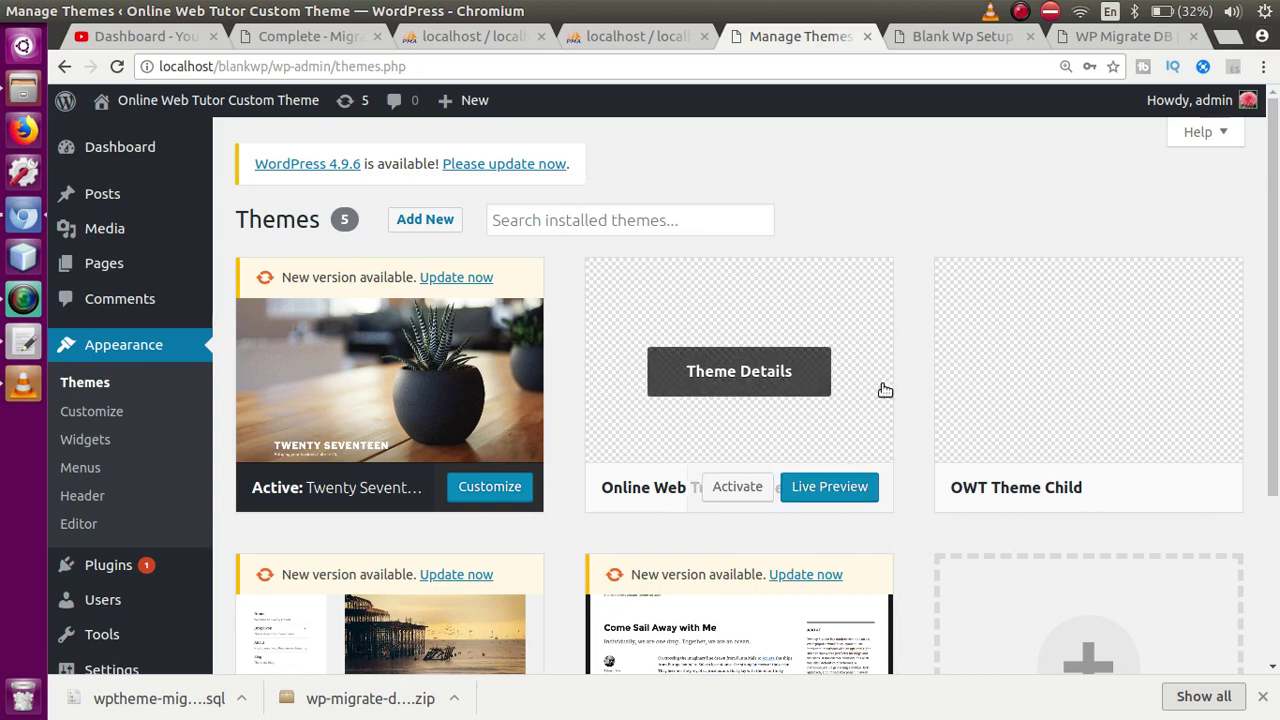
{"action": "left_click_drag", "start_coordinate": [1276, 271], "coordinate": [1277, 301]}
{"action": "left_click", "coordinate": [737, 425]}
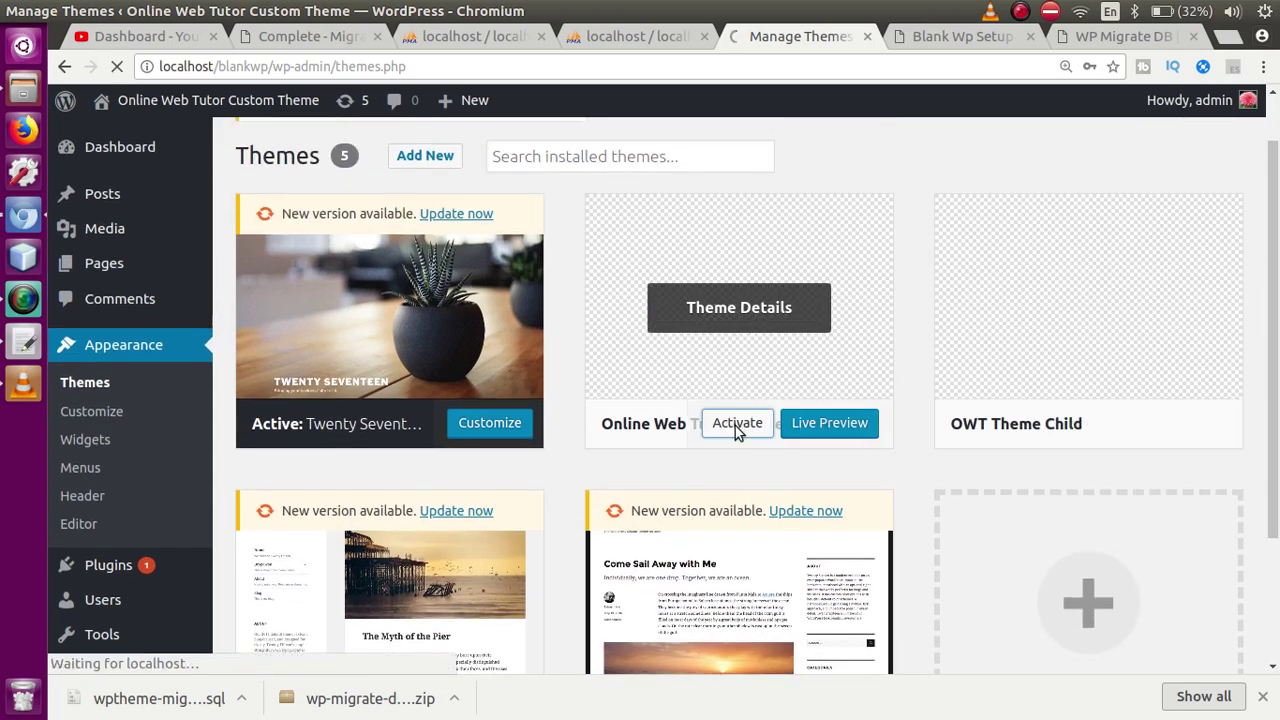
{"action": "left_click", "coordinate": [962, 36]}
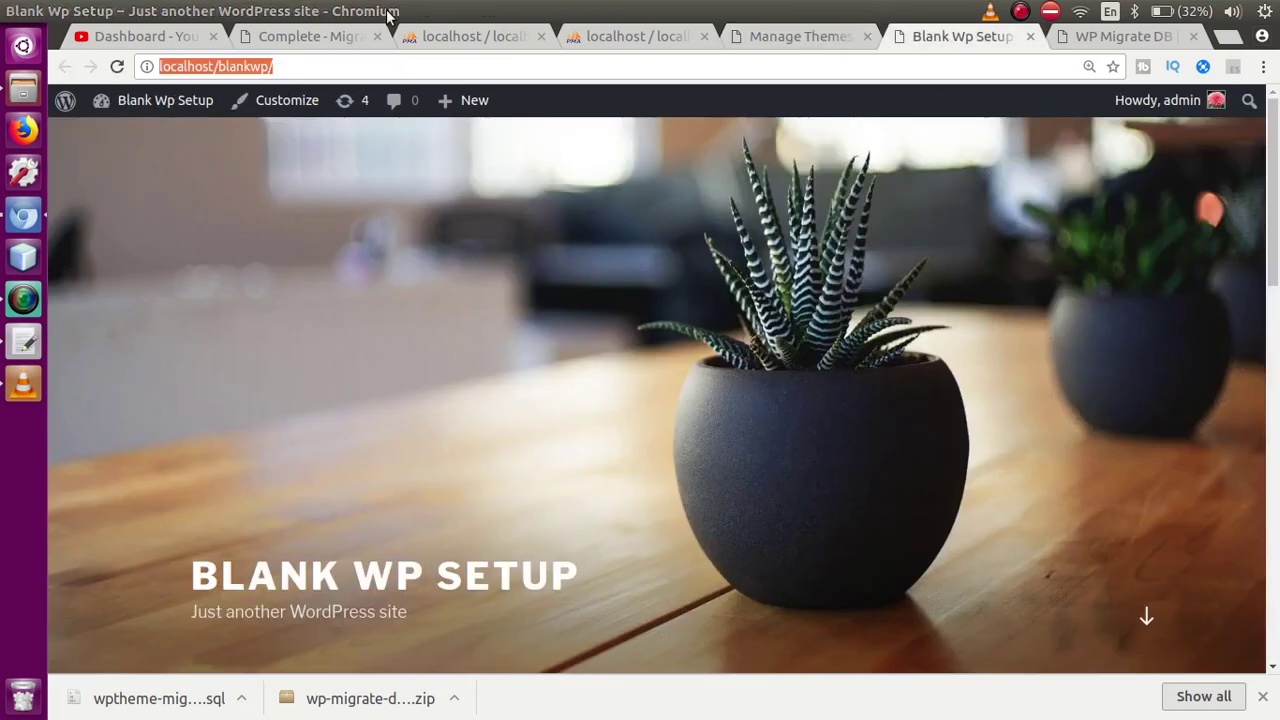
Reload the blankwp front page in the new theme and dismiss the Migrate DB export summary.
{"action": "left_click", "coordinate": [117, 66]}
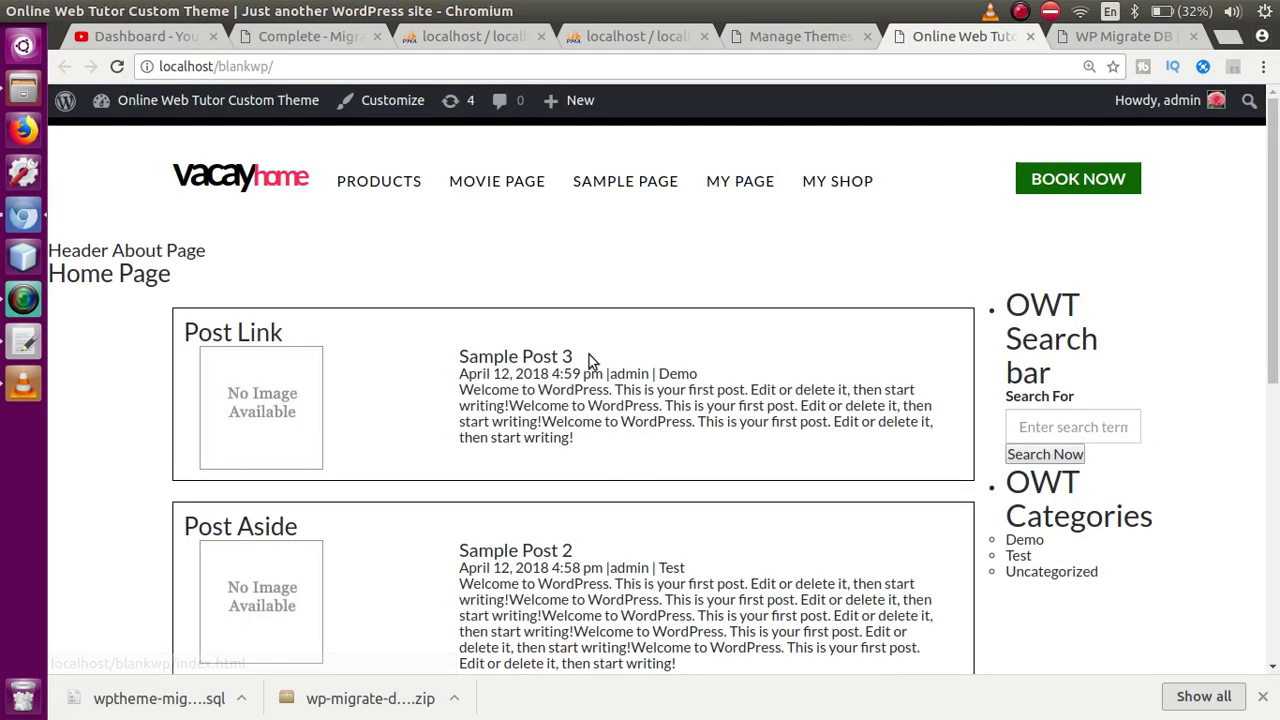
{"action": "mouse_move", "coordinate": [1270, 166]}
{"action": "left_mouse_down"}
{"action": "mouse_move", "coordinate": [1272, 314]}
{"action": "mouse_move", "coordinate": [1276, 150]}
{"action": "left_mouse_up"}
{"action": "left_click", "coordinate": [320, 36]}
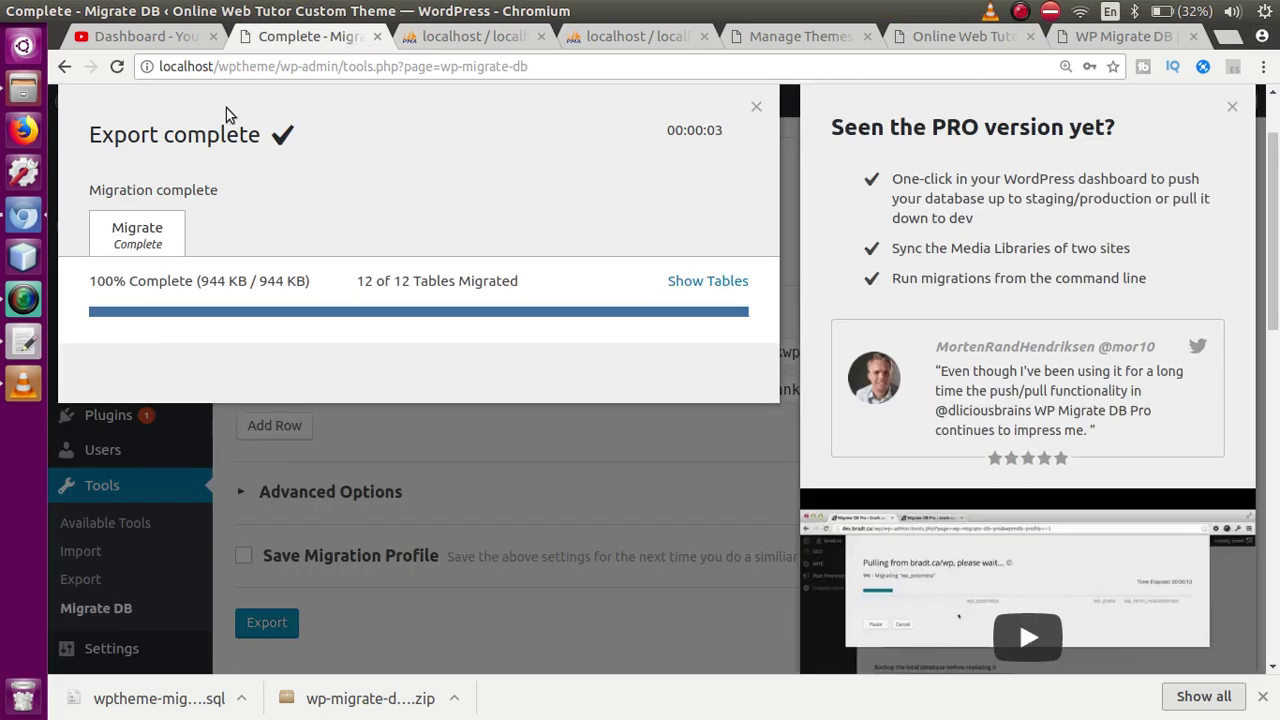
{"action": "left_click", "coordinate": [756, 106]}
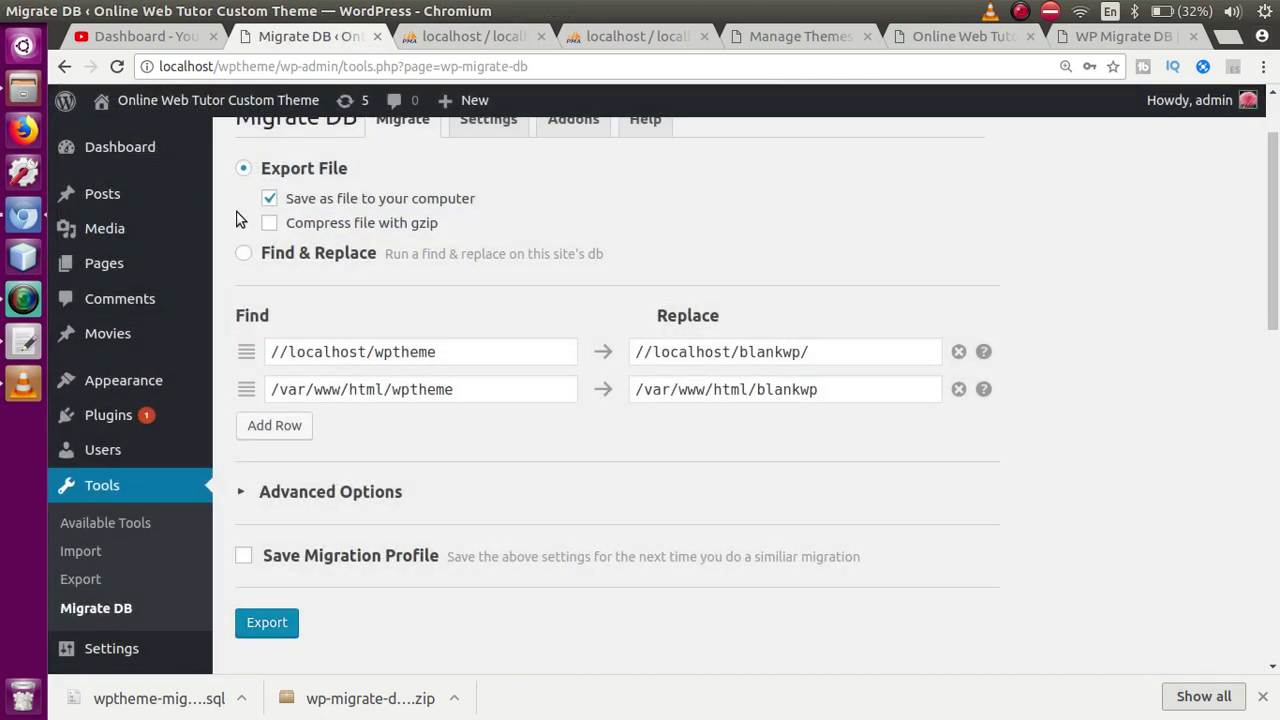
Open the original wptheme home page in a new tab to compare it with blankwp.
{"action": "middle_click", "coordinate": [122, 136]}
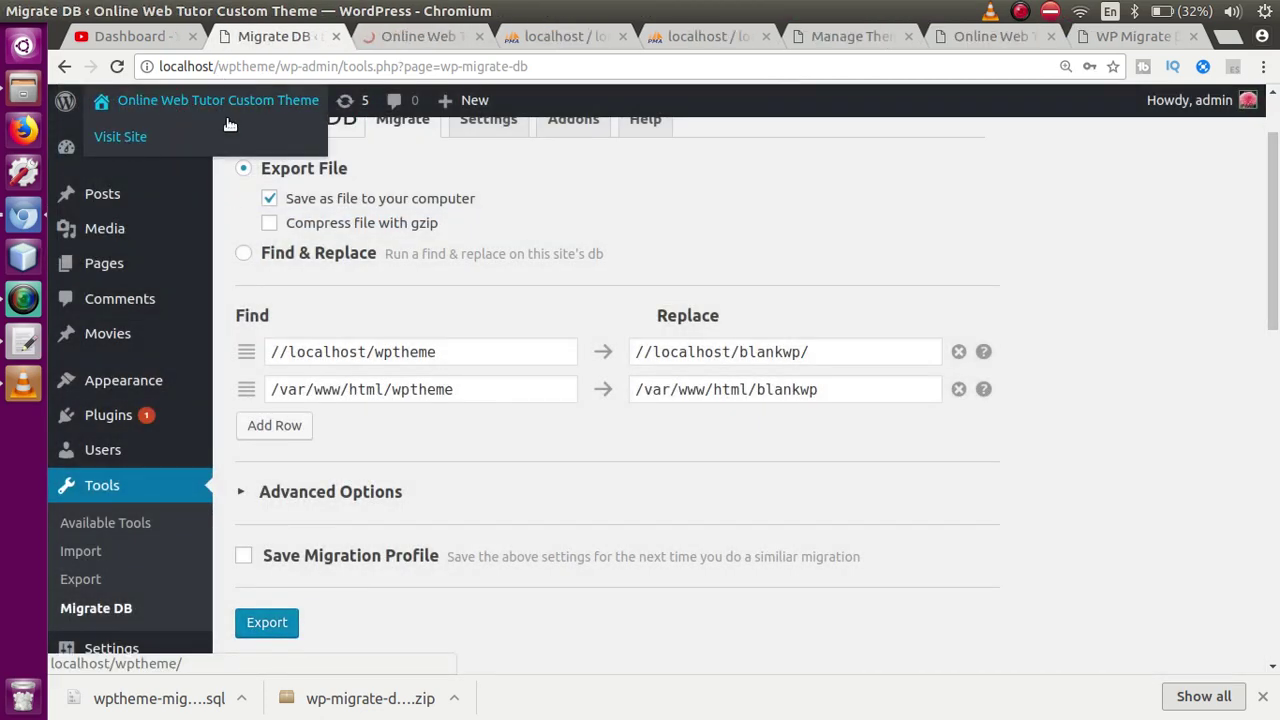
{"action": "left_click", "coordinate": [405, 38]}
{"action": "mouse_move", "coordinate": [1275, 338]}
{"action": "left_mouse_down"}
{"action": "mouse_move", "coordinate": [1277, 620]}
{"action": "mouse_move", "coordinate": [1276, 340]}
{"action": "left_mouse_up"}
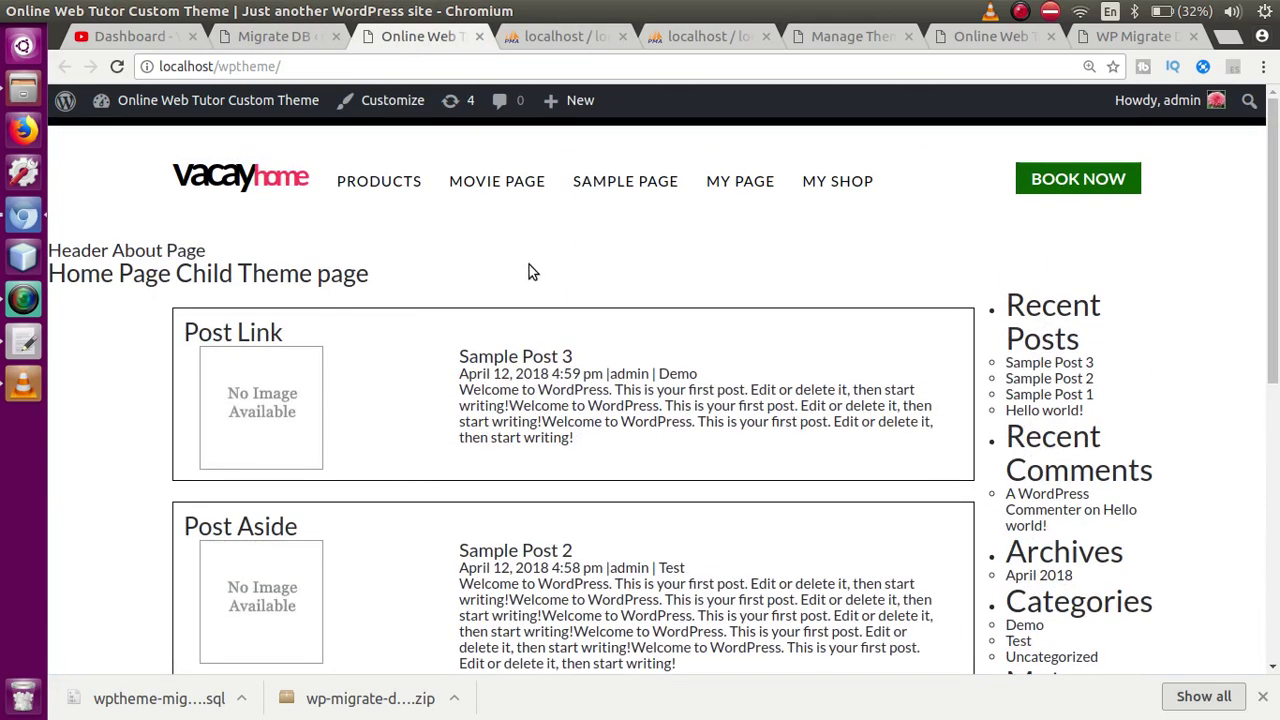
{"action": "left_click", "coordinate": [833, 35]}
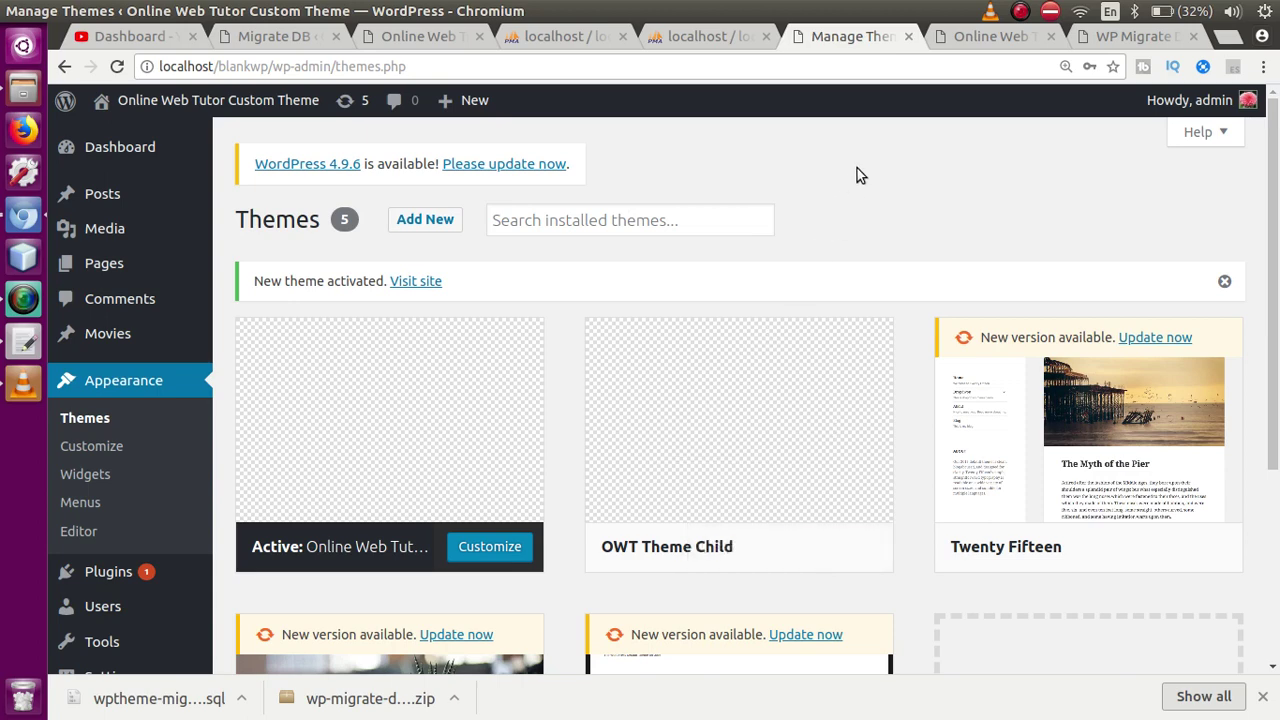
{"action": "left_click", "coordinate": [286, 38]}
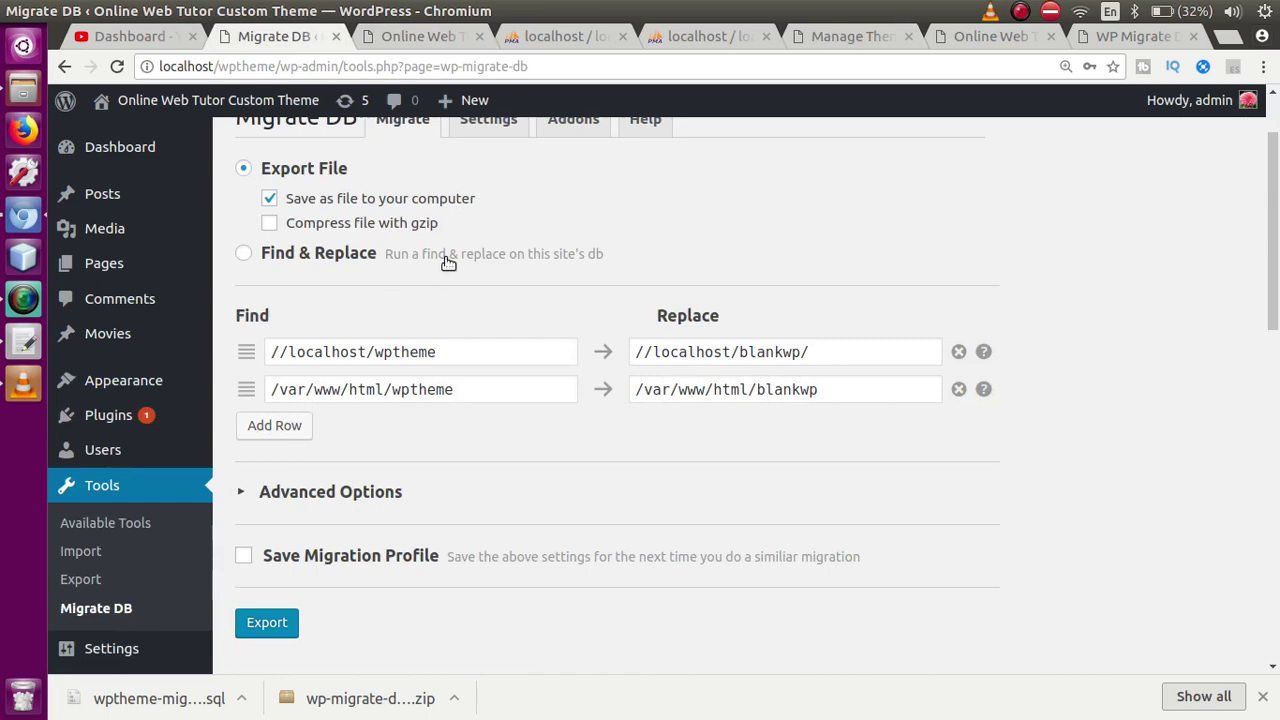
{"action": "left_click", "coordinate": [838, 40]}
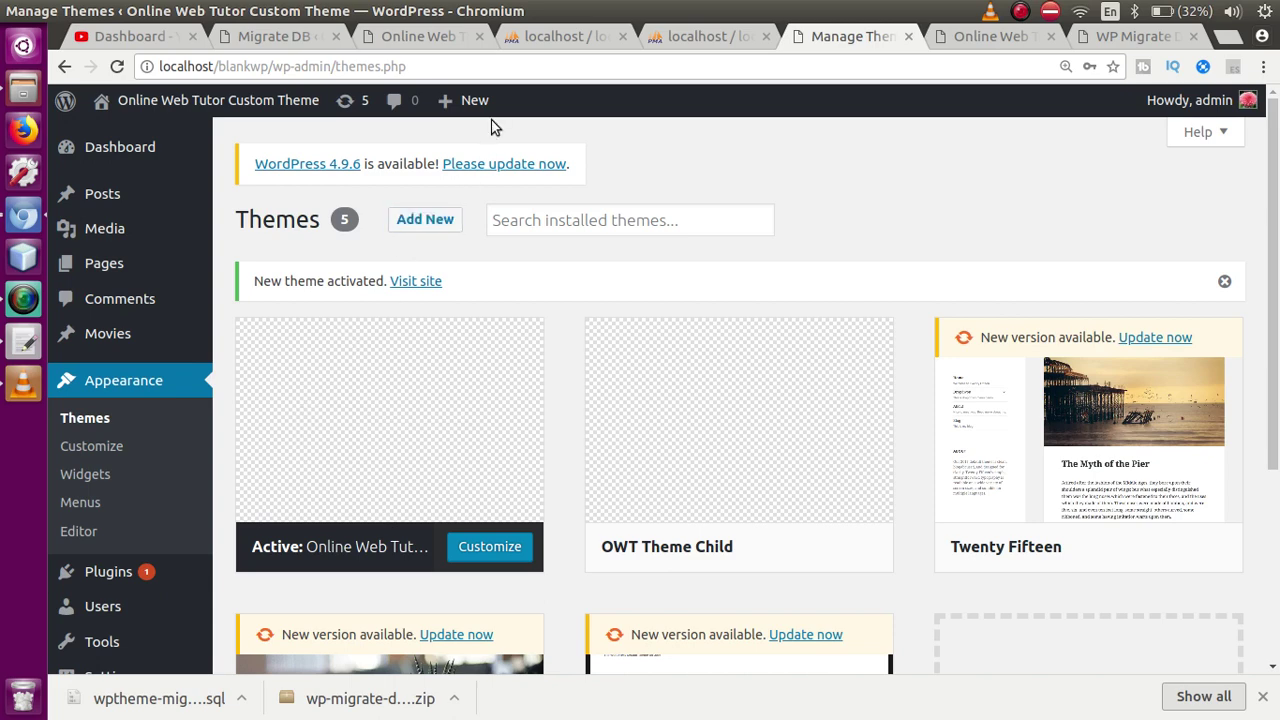
Switch from the blankwp themes page to gedit and show the tutorial's intro notes file.
{"action": "left_click", "coordinate": [24, 342]}
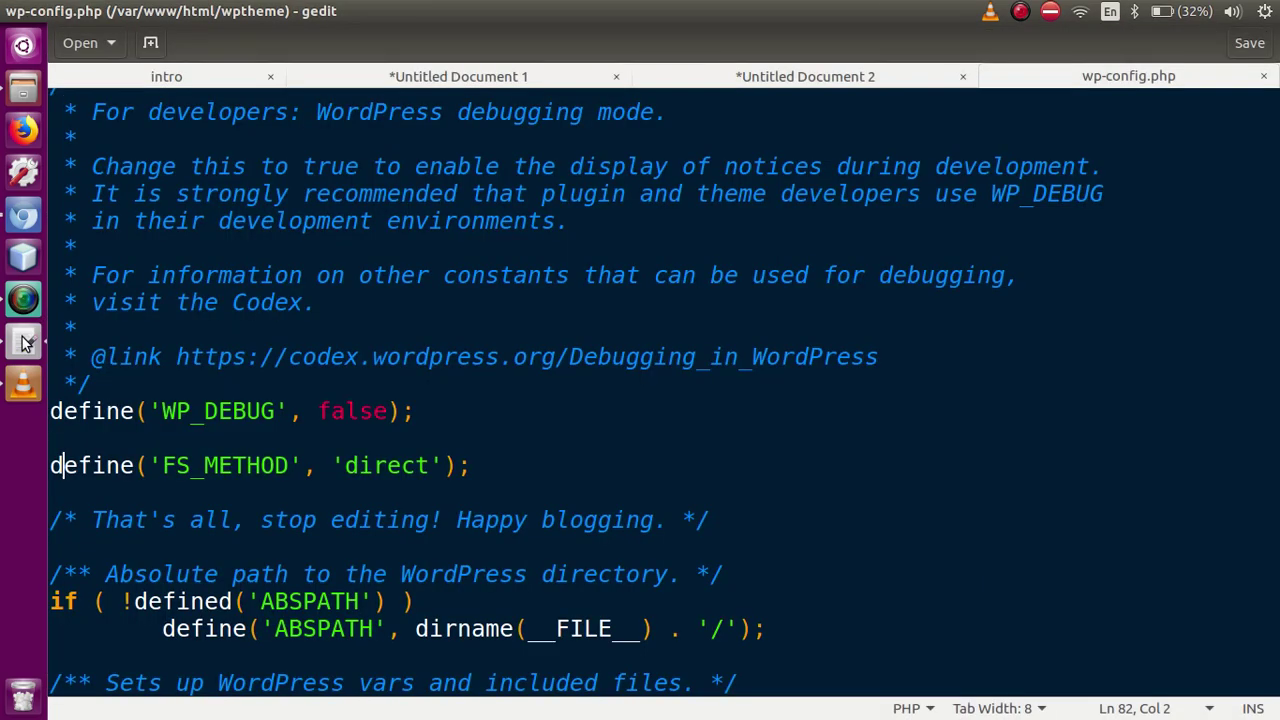
{"action": "left_click", "coordinate": [214, 82]}
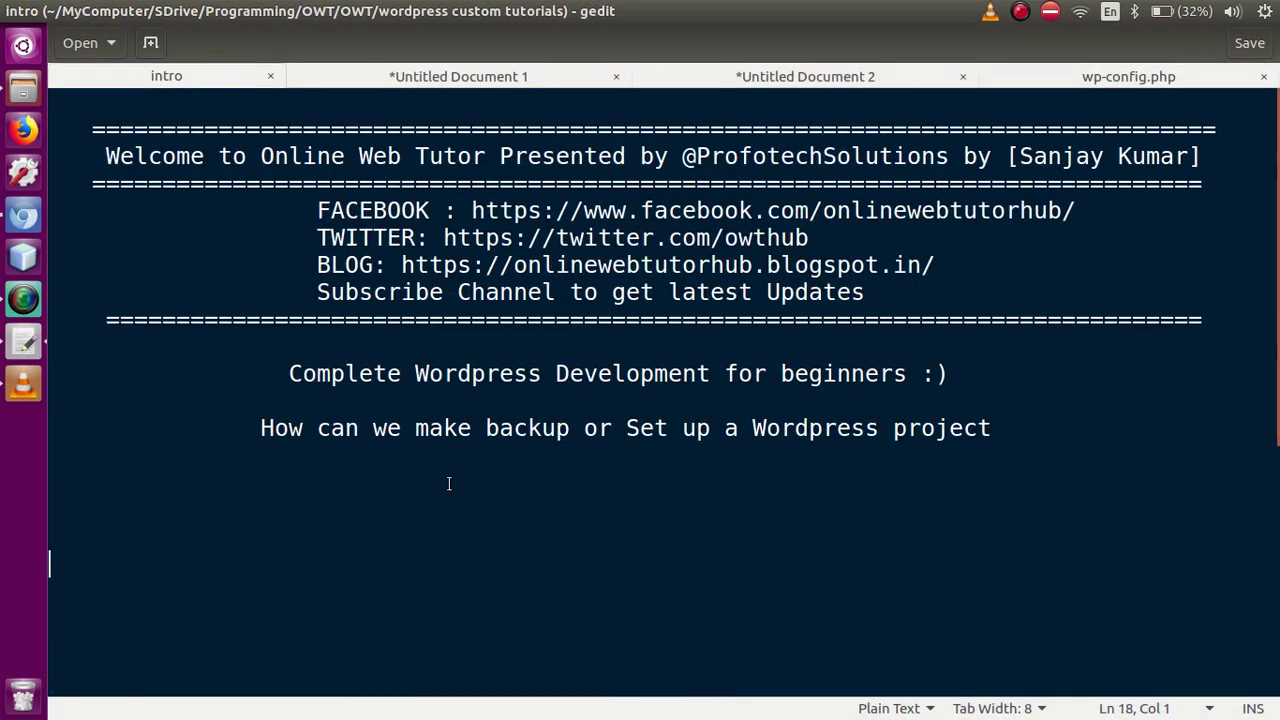